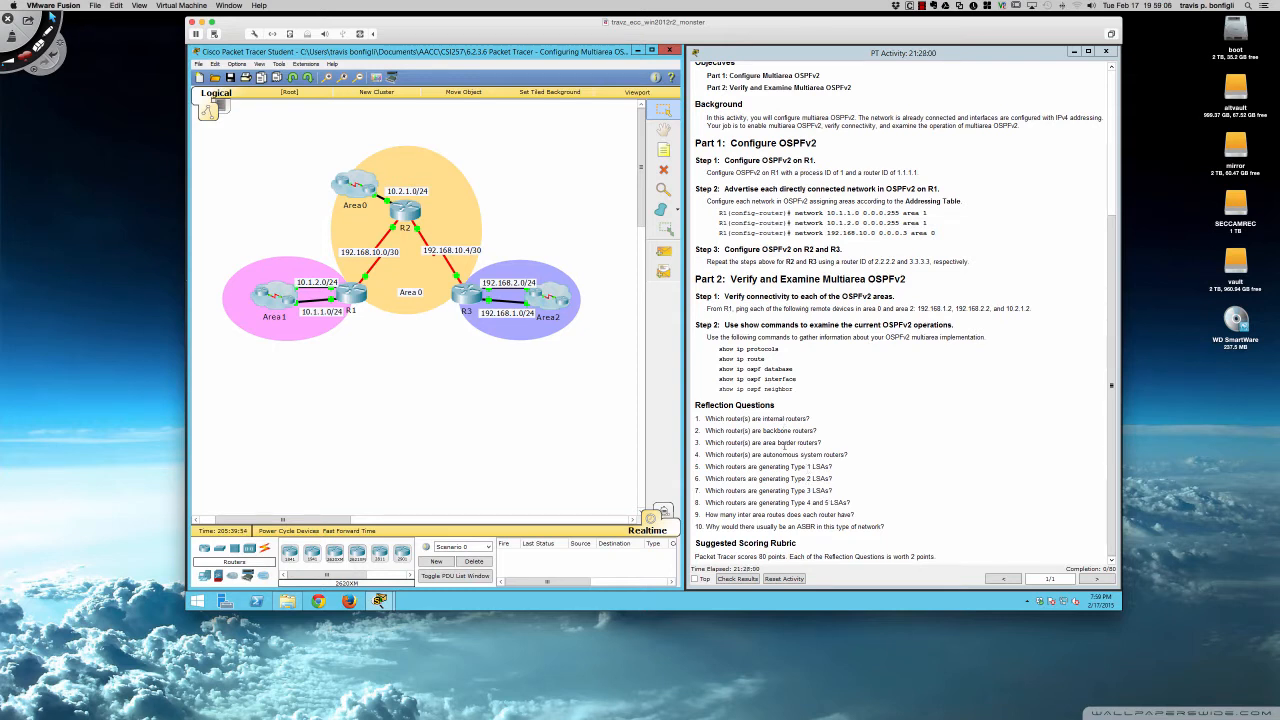
Review the activity instructions, from the addressing table through the OSPFv2 configuration and verification steps to the reflection questions
scroll(827, 470, "up", 5)
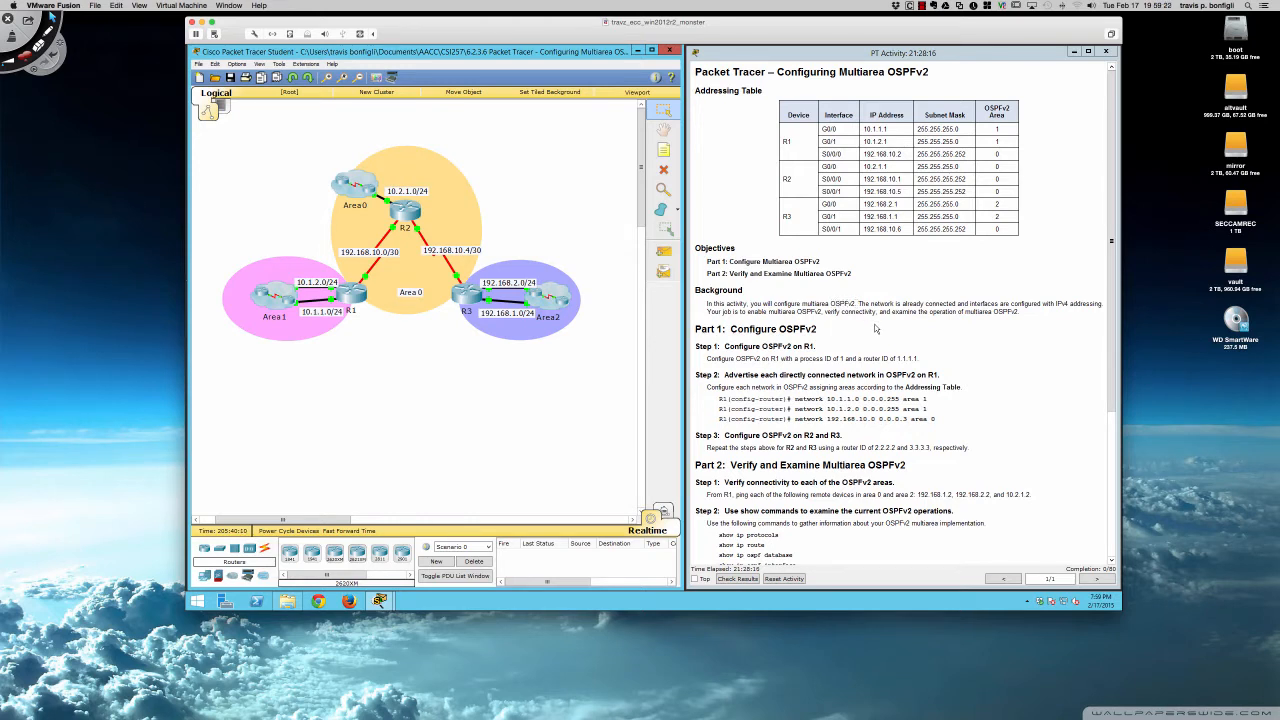
scroll(875, 329, "down", 1)
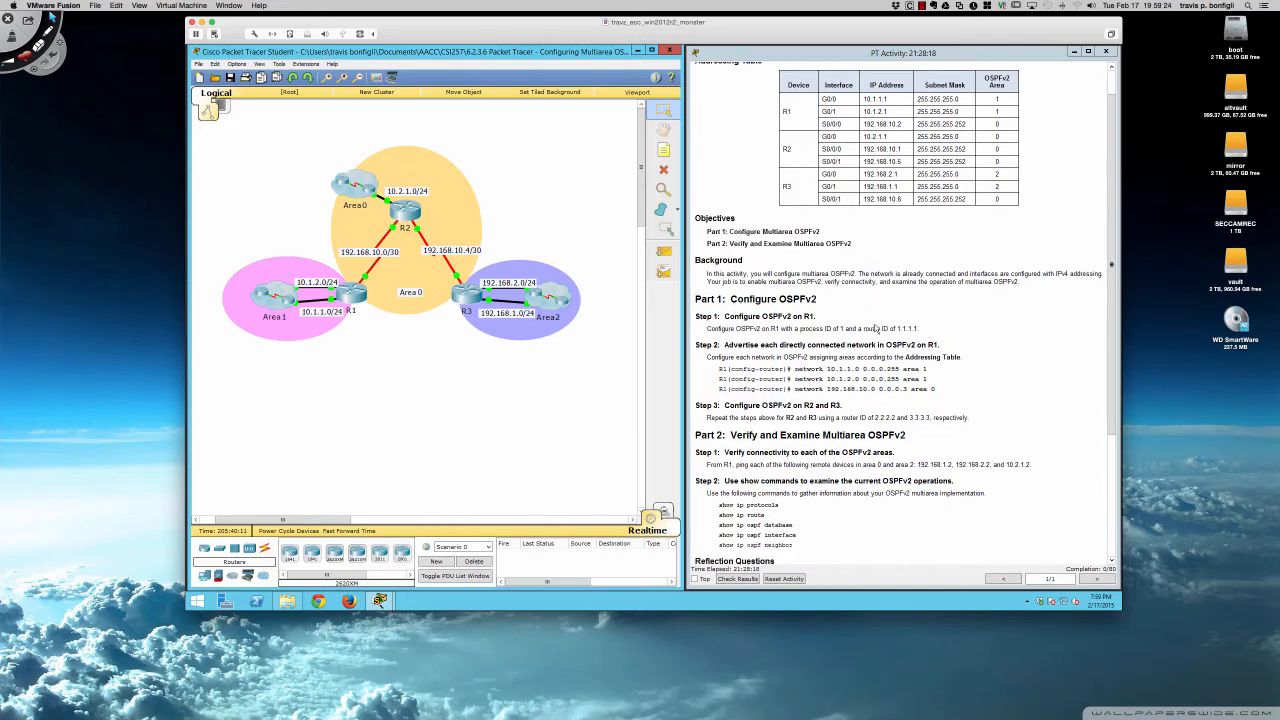
scroll(875, 329, "down", 3)
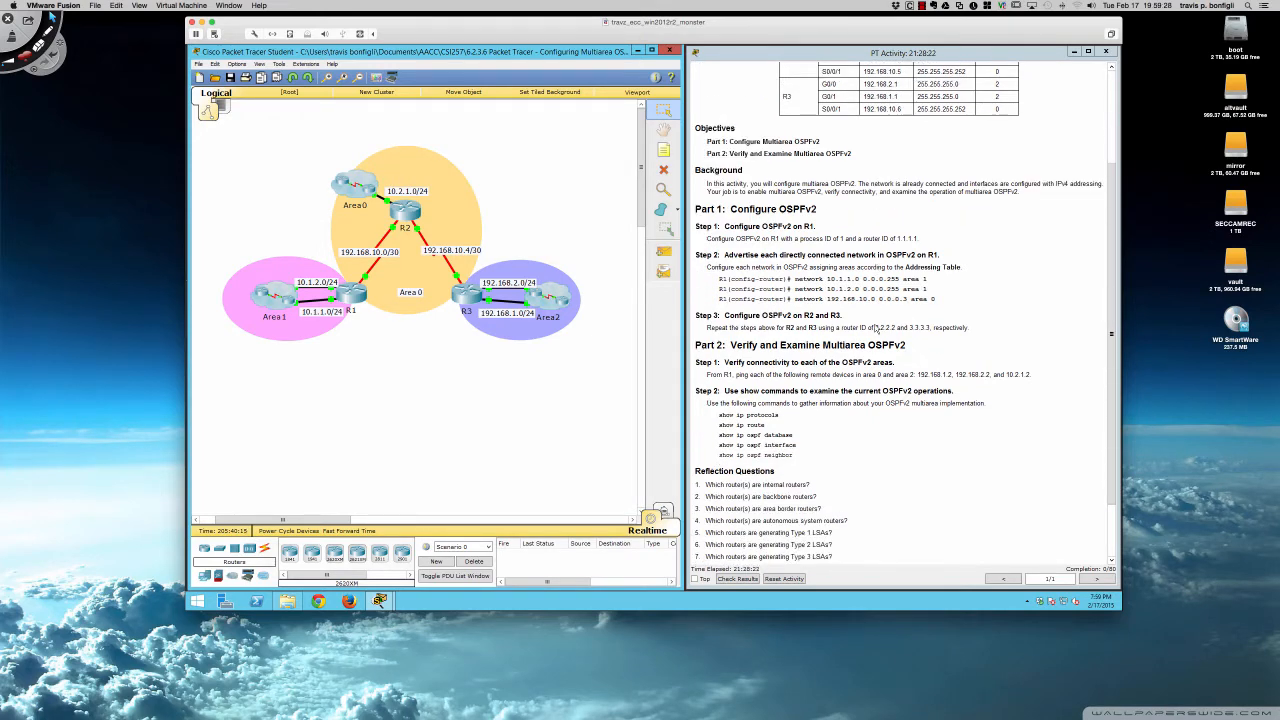
scroll(875, 329, "down", 1)
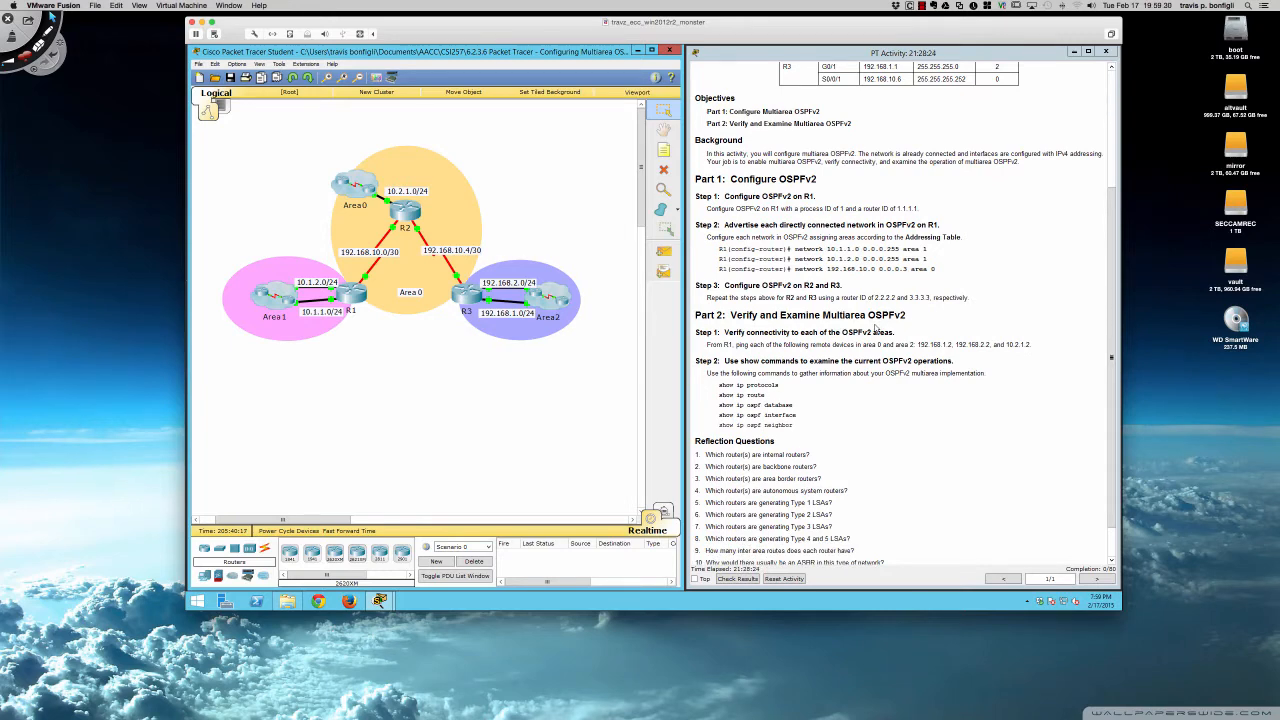
scroll(875, 329, "down", 1)
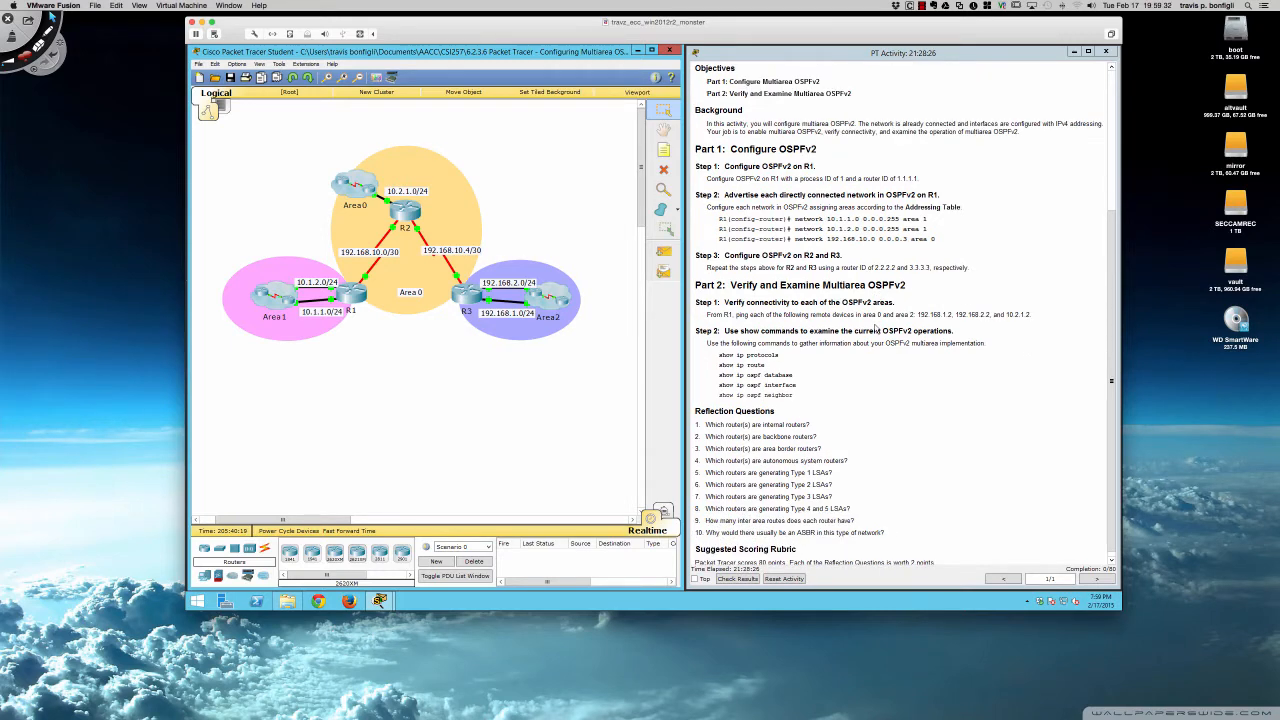
scroll(875, 329, "down", 1)
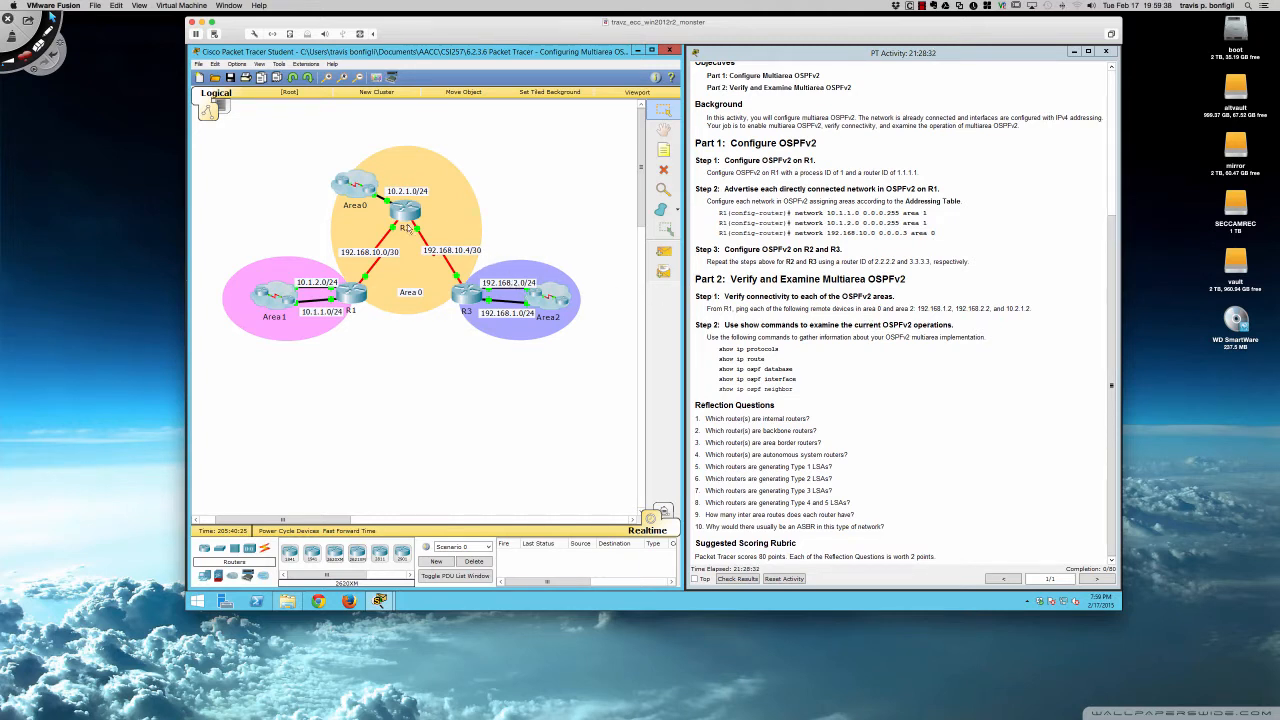
Open router R1's command line in a widened window that leaves the topology and the instructions visible
left_click(350, 296)
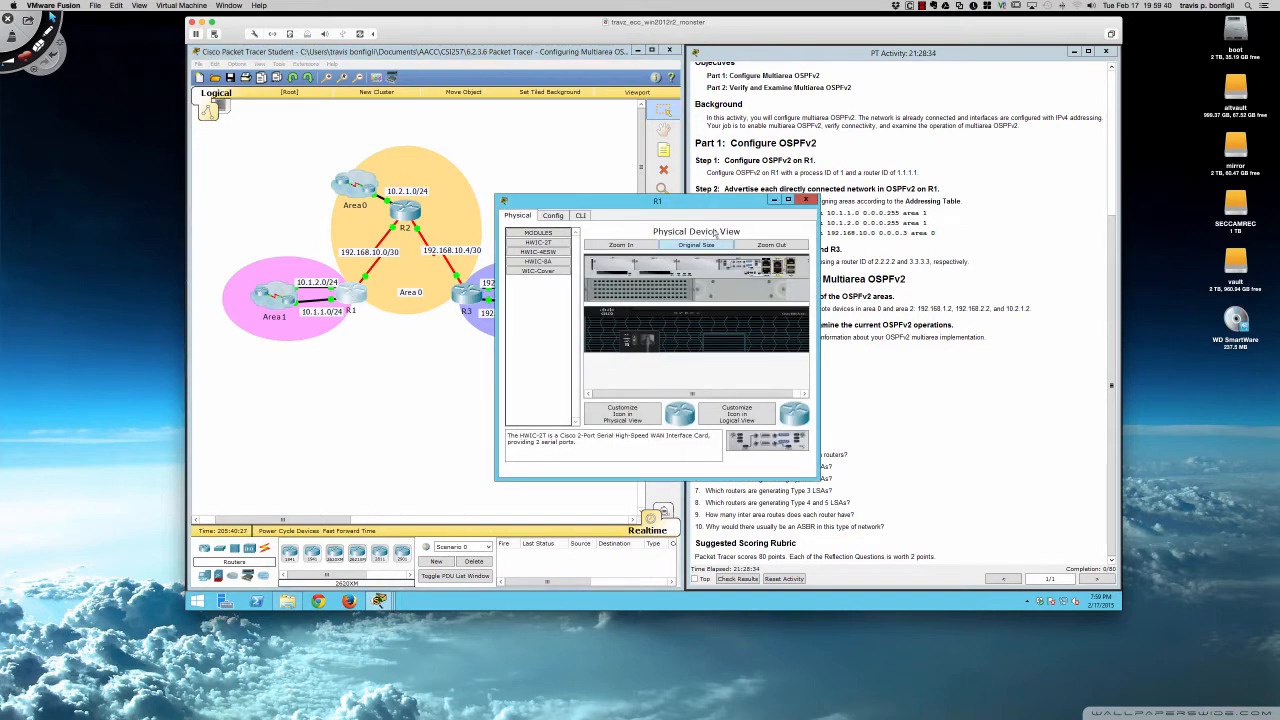
left_click_drag(726, 203, 418, 313)
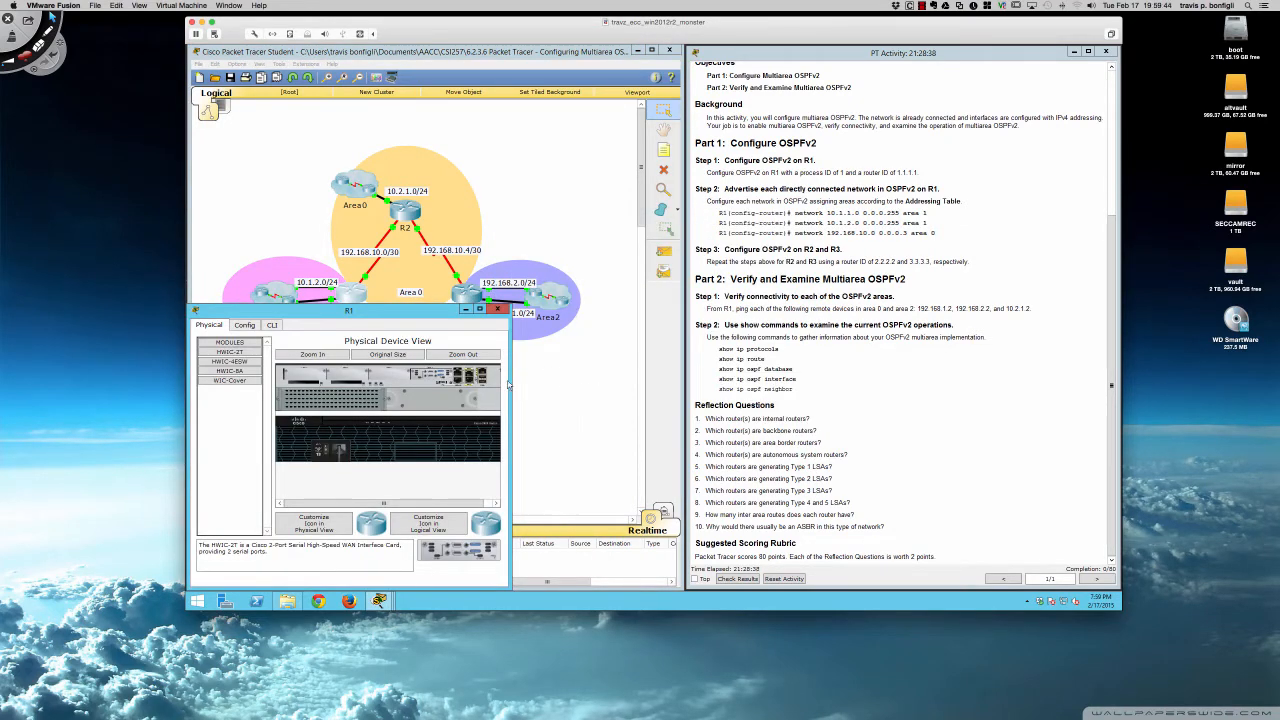
left_click_drag(509, 385, 690, 383)
left_click(272, 325)
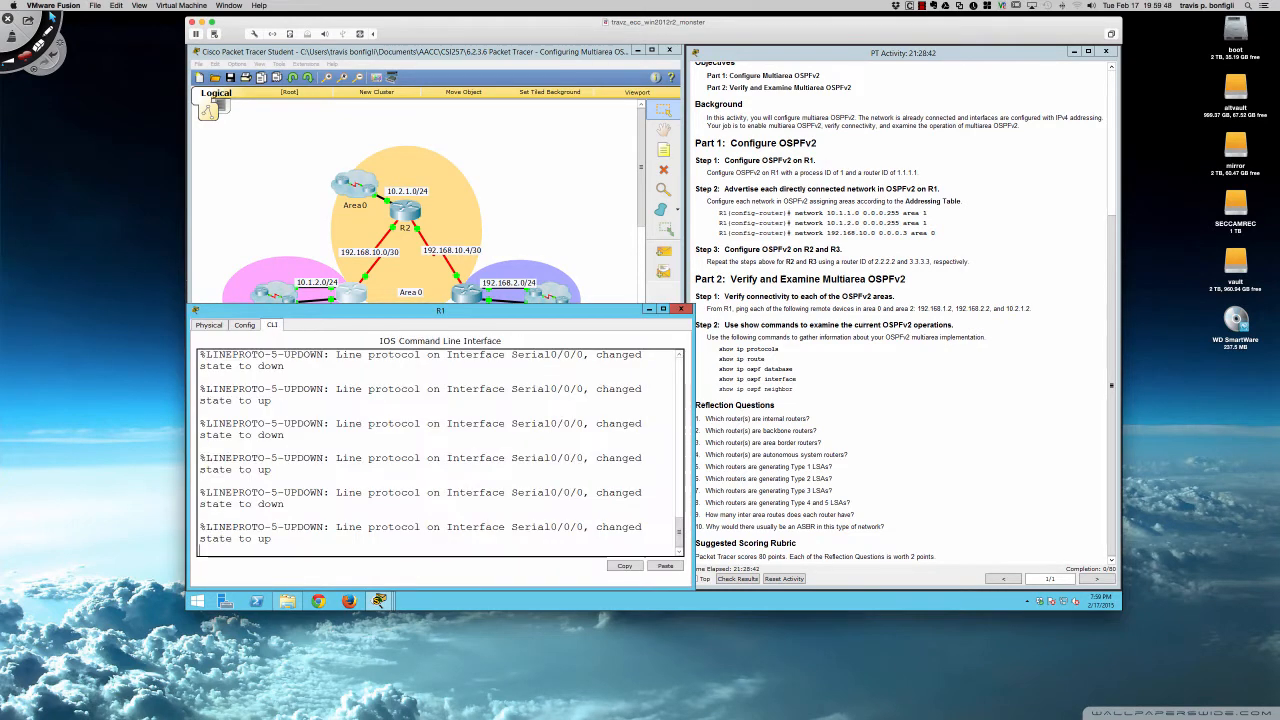
key("Return")
key("Return")
key("Return")
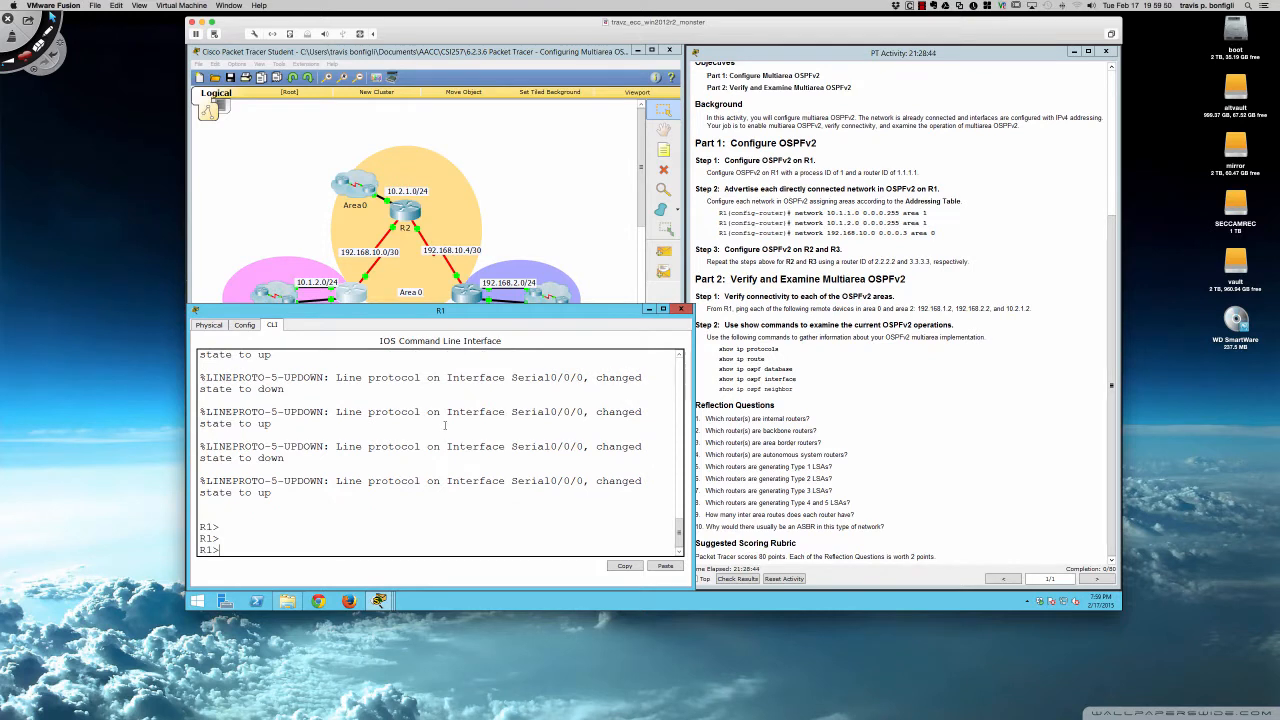
Enter privileged EXEC mode and then global configuration mode on R1
type("en")
key("Return")
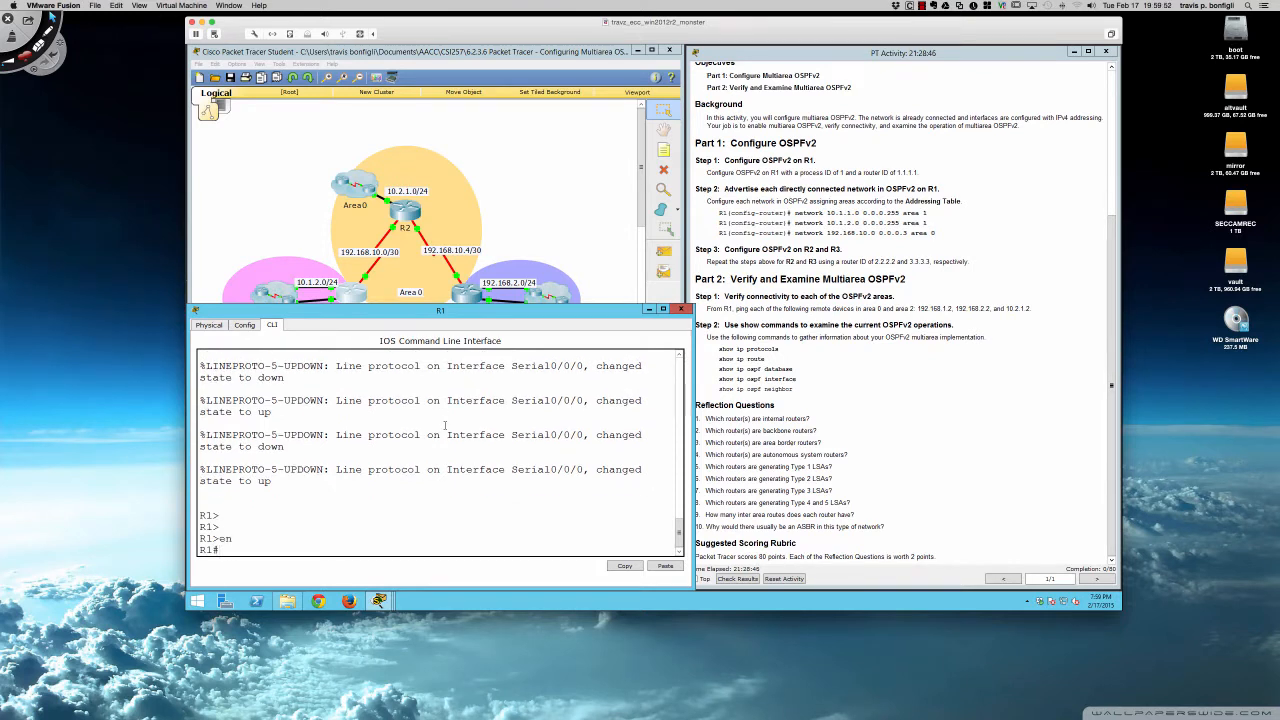
key("Return")
key("Return")
key("Return")
type("conf t")
key("Return")
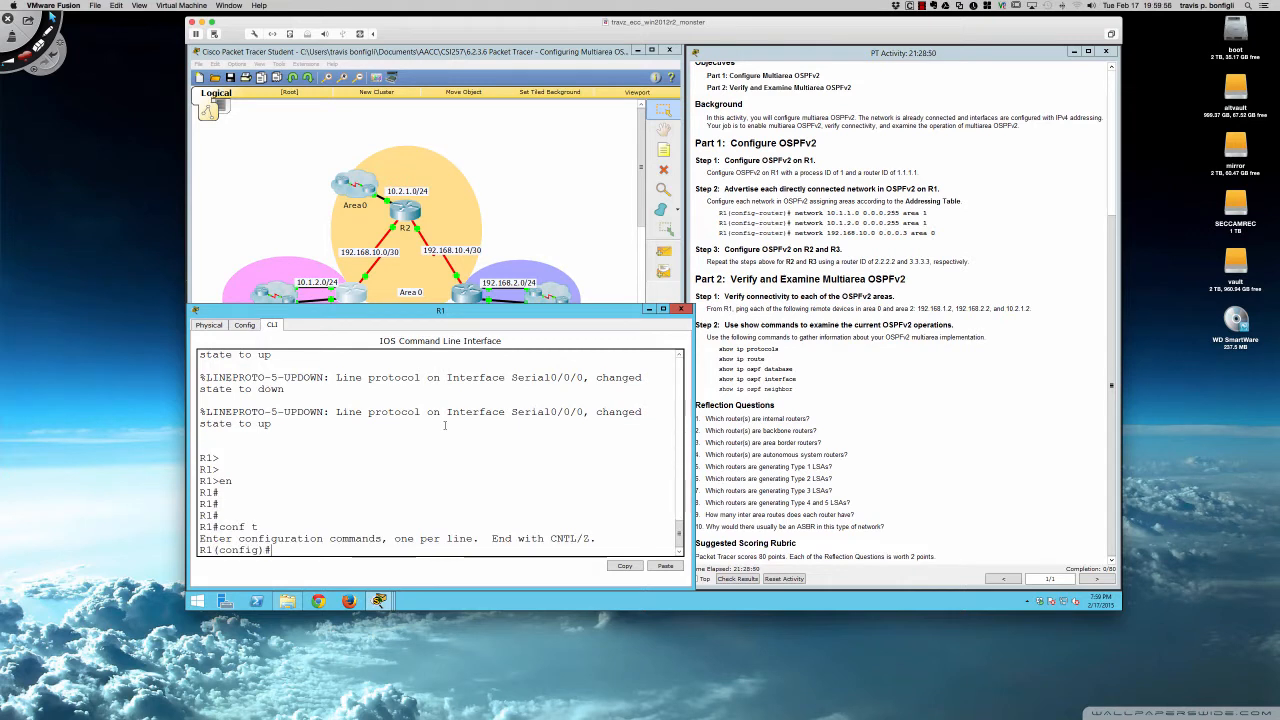
Start OSPF process 1 on R1 and query the help for the router-id command's argument
type("router ospf 1")
key("Return")
type("router")
key("Tab")
type("1.")
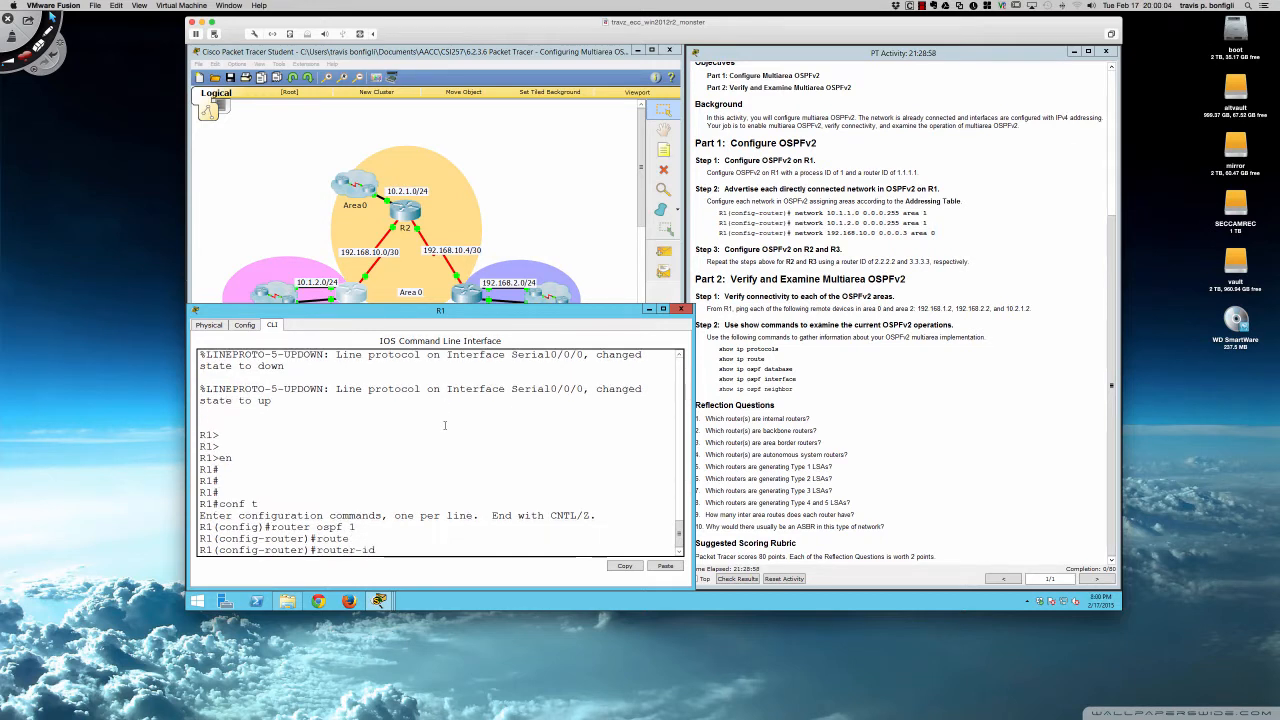
type("1.1.1")
key("BackSpace")
key("BackSpace")
key("BackSpace")
key("BackSpace")
key("BackSpace")
key("BackSpace")
key("BackSpace")
type("?")
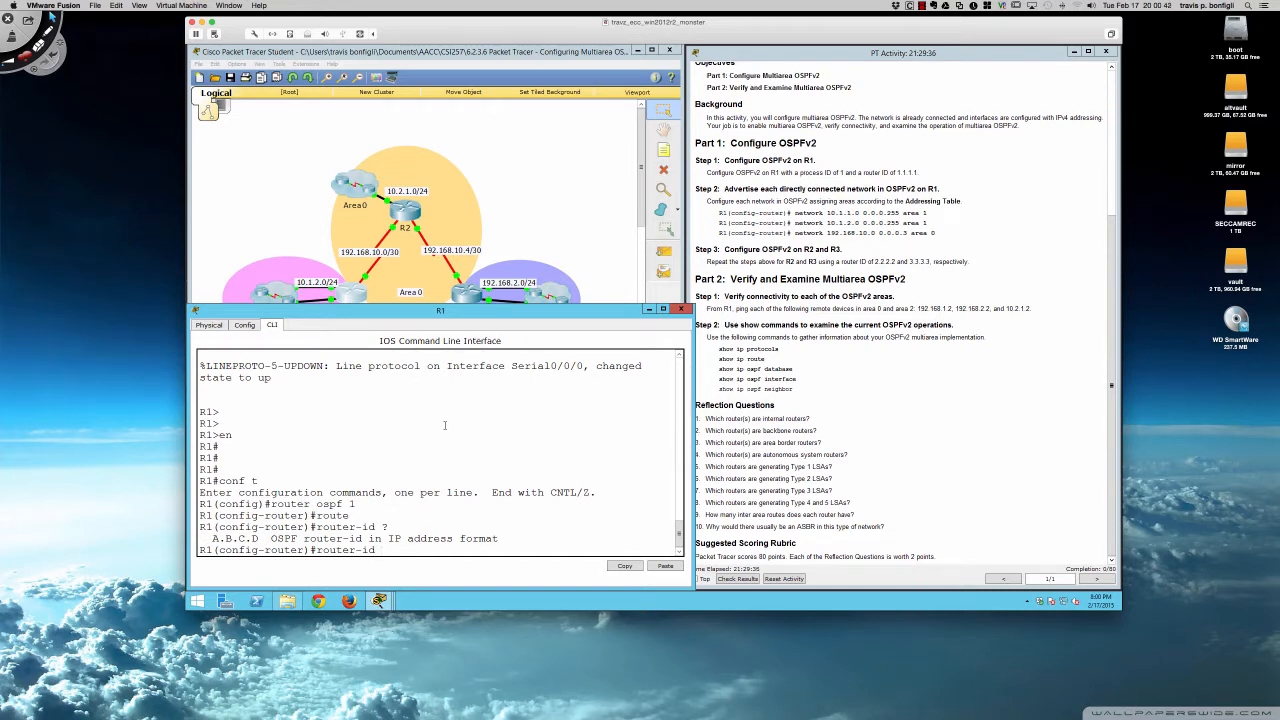
Set R1's OSPF router ID to 1.1.1.1
type("1.1.1.1")
key("Return")
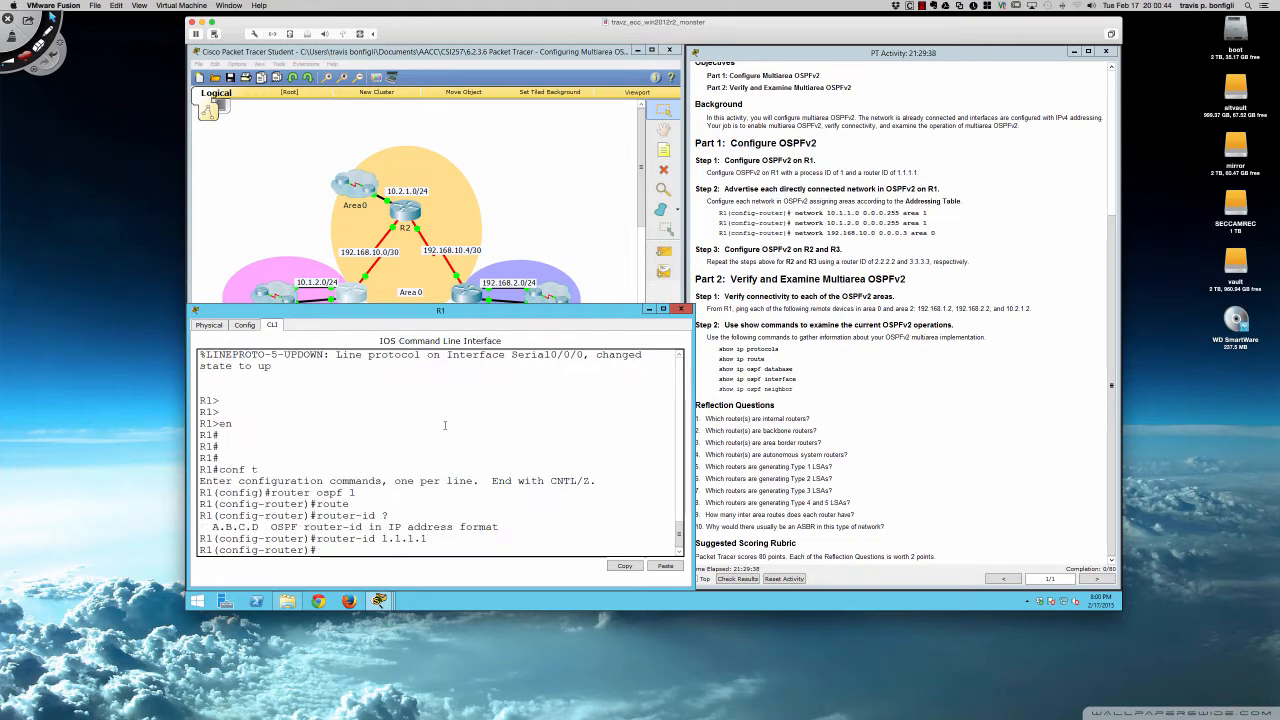
key("Return")
key("Return")
key("Return")
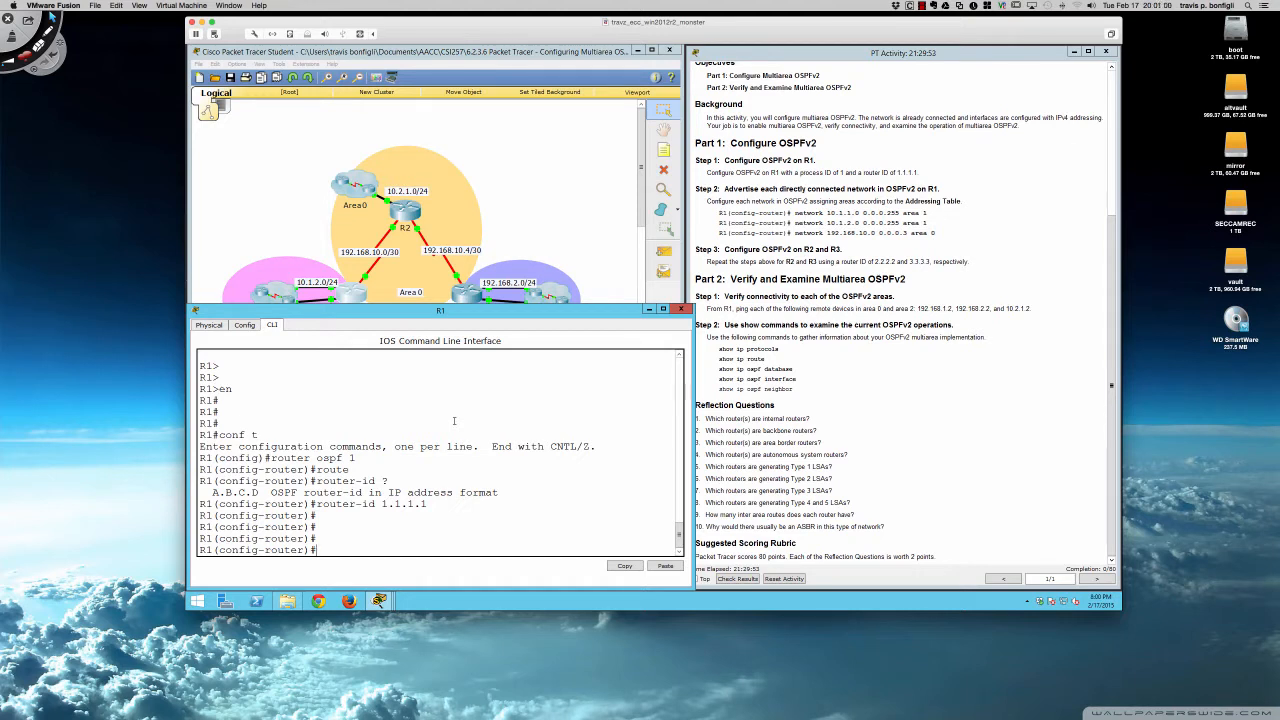
Advertise network 10.1.1.0 with wildcard mask 0.0.0.255 in area 1 on R1
type("net")
key("Tab")
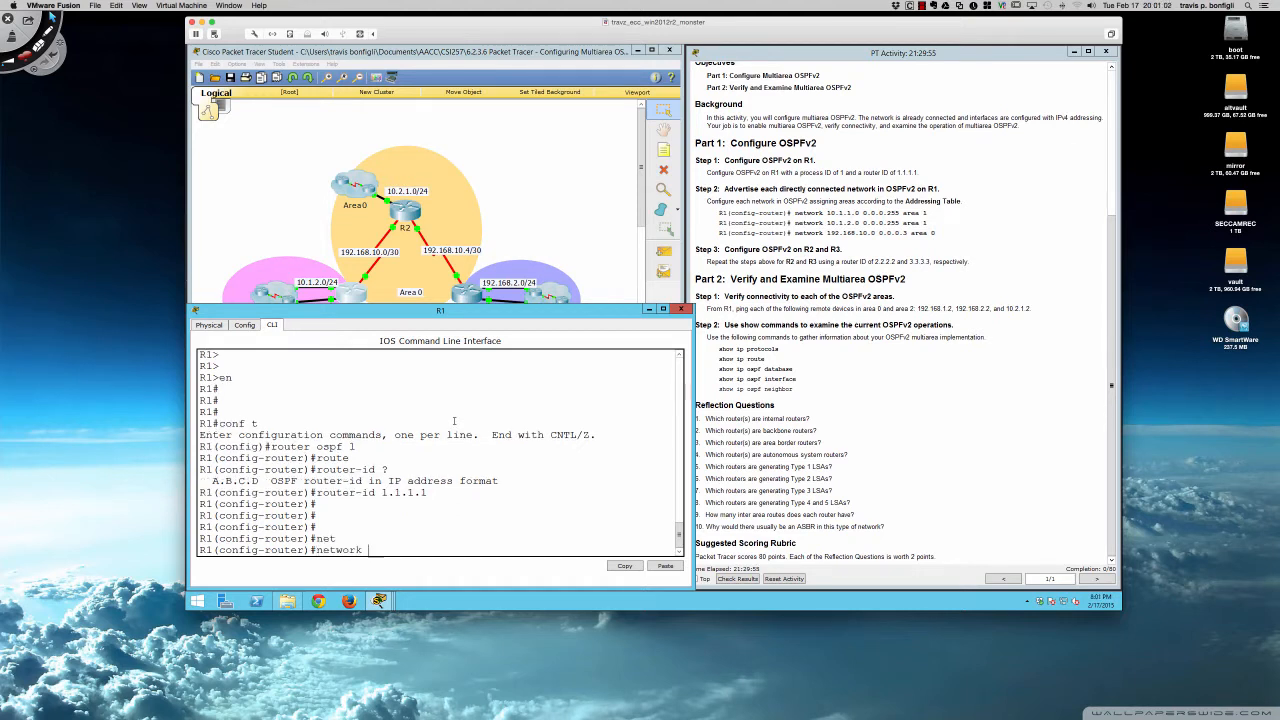
type("10.1.1.")
type("0 ")
type("0.0.0")
type(".255")
type(" area")
type(" 1")
key("Return")
Reuse the previous network command on R1 to advertise 10.1.2.0 with wildcard mask 0.0.0.255 in area 1
key("Up")
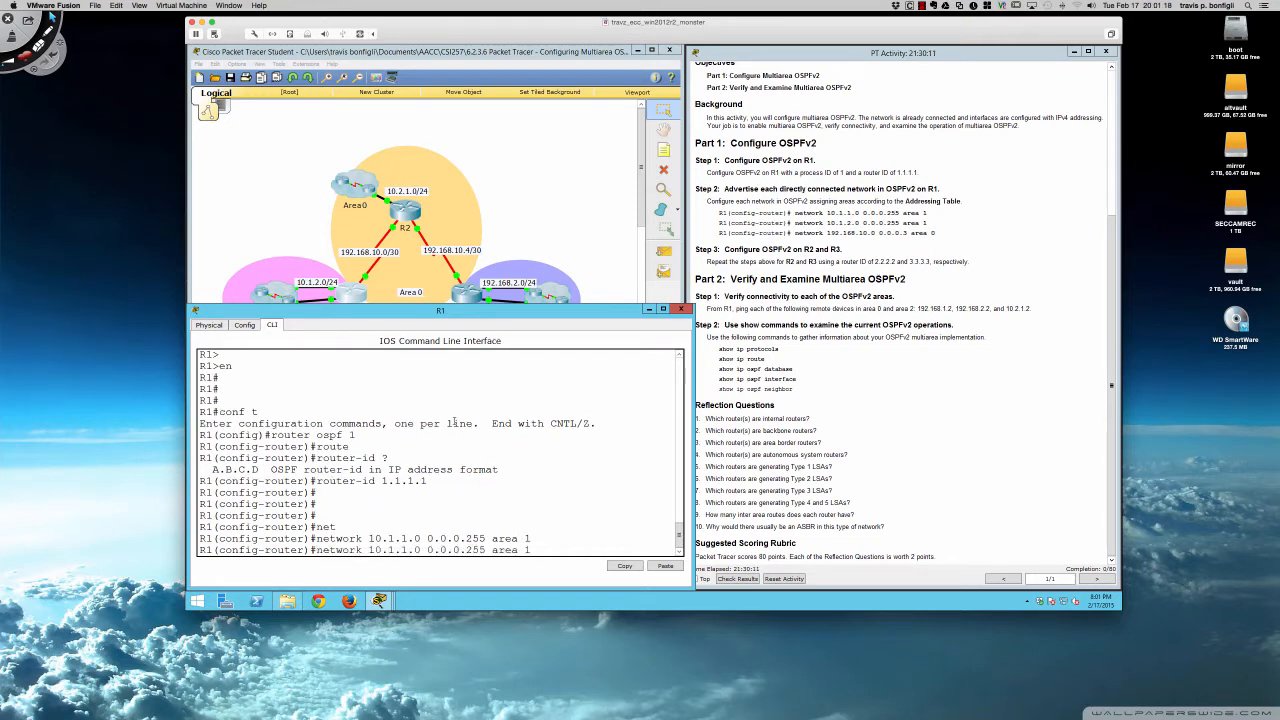
key("Left")
key("Left")
key("Left")
key("Left")
key("Left")
key("Left")
key("Left")
key("Left")
key("Left")
key("Left")
key("Left")
key("Left")
key("Left")
key("Left")
key("Left")
key("Left")
key("Left")
key("Left")
key("Left")
key("Left")
key("Return")
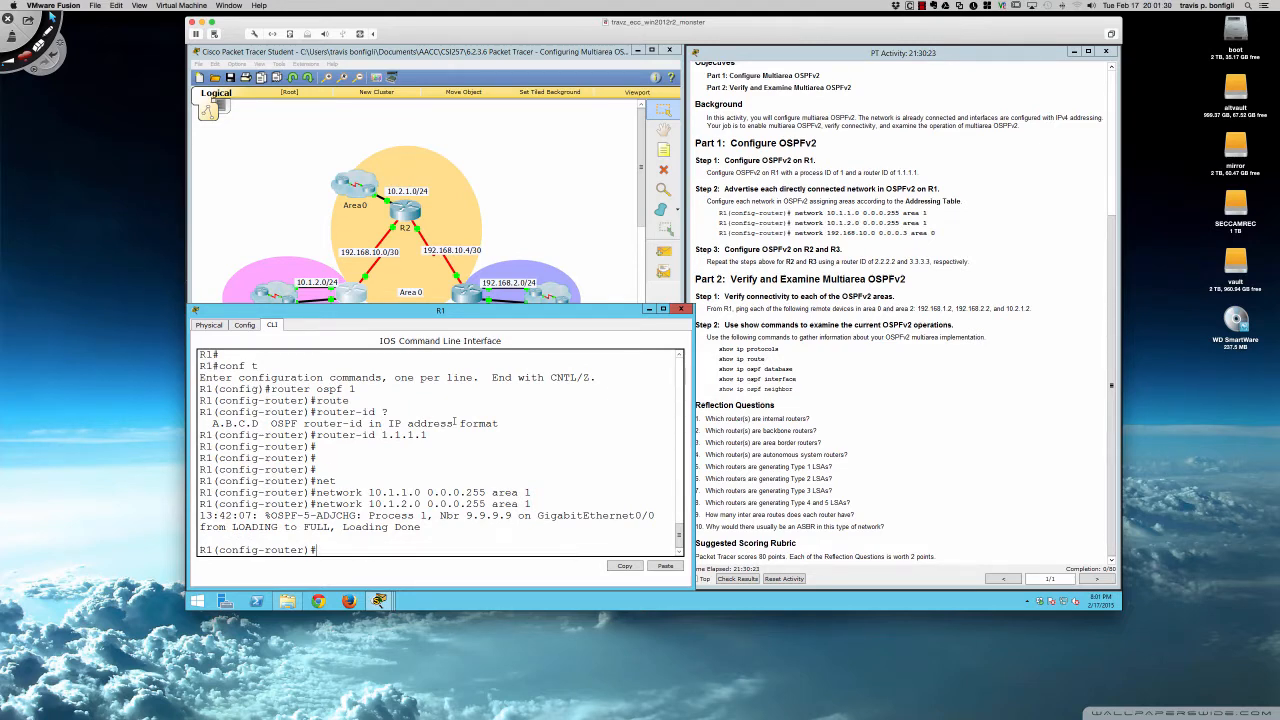
key("Return")
key("Return")
key("Return")
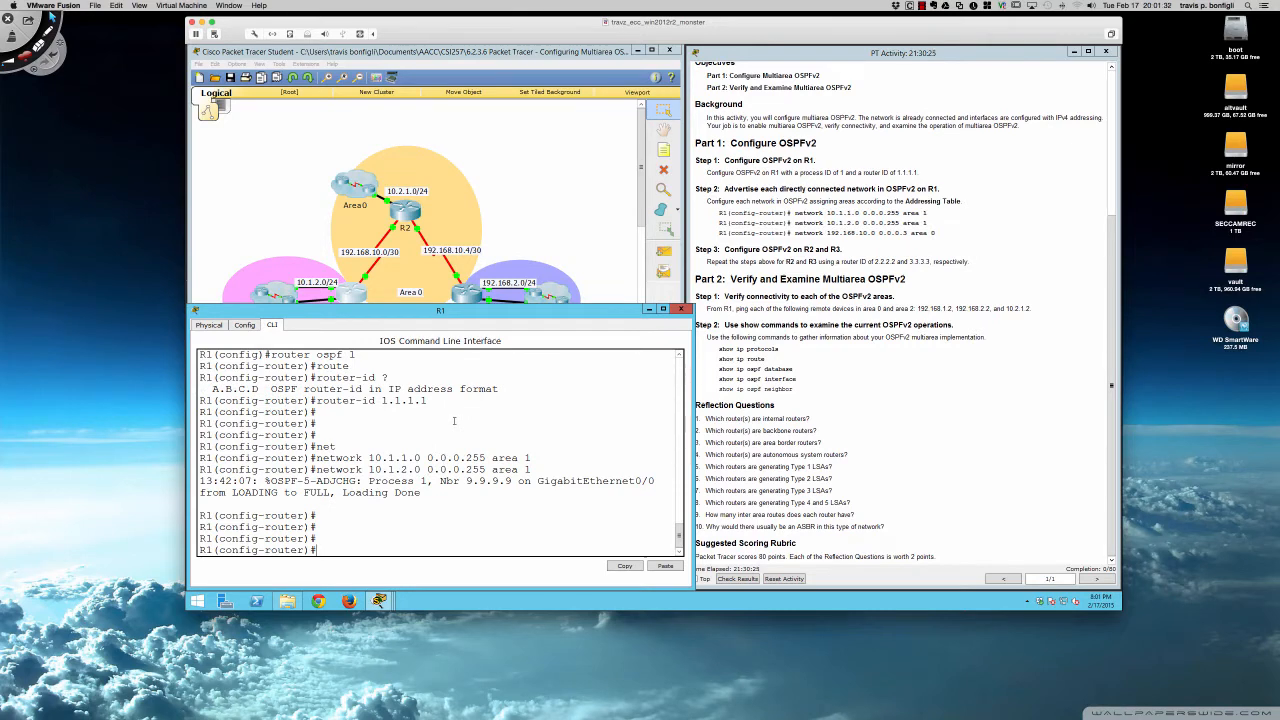
Advertise R1's serial network 192.168.10.0 with wildcard mask 0.0.0.3 in area 0
type("net")
key("Tab")
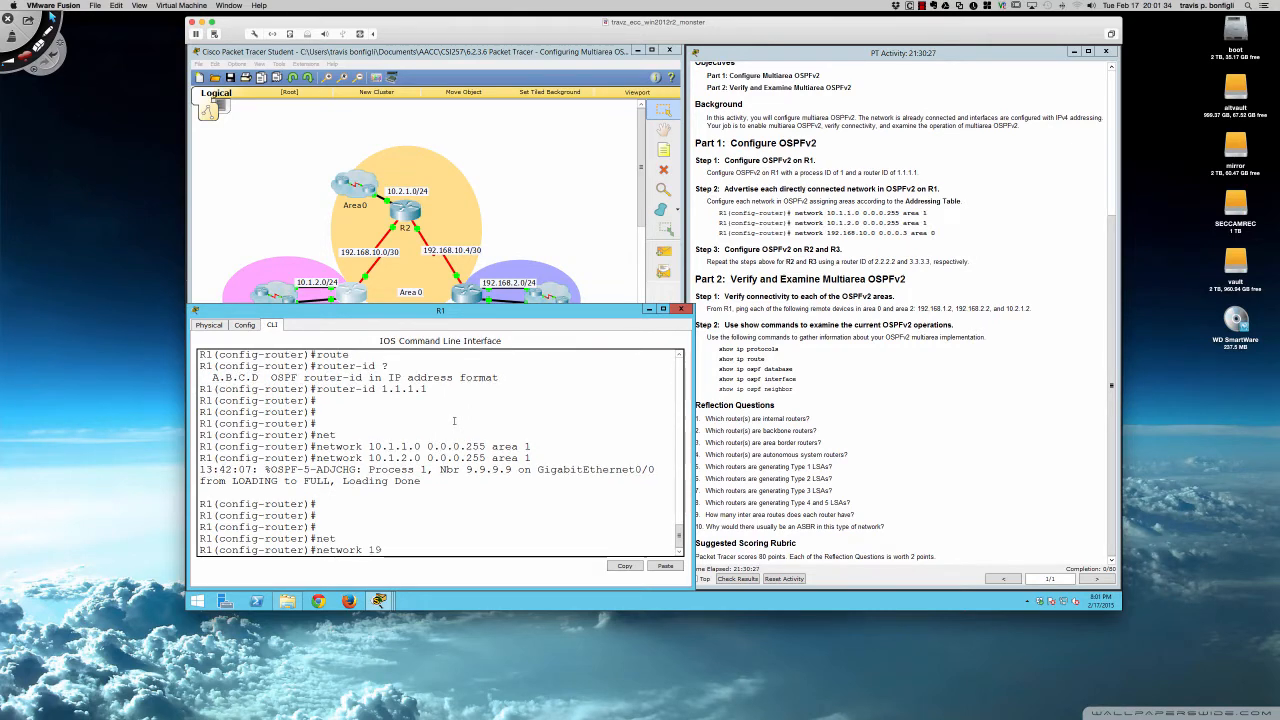
type("192.168.1")
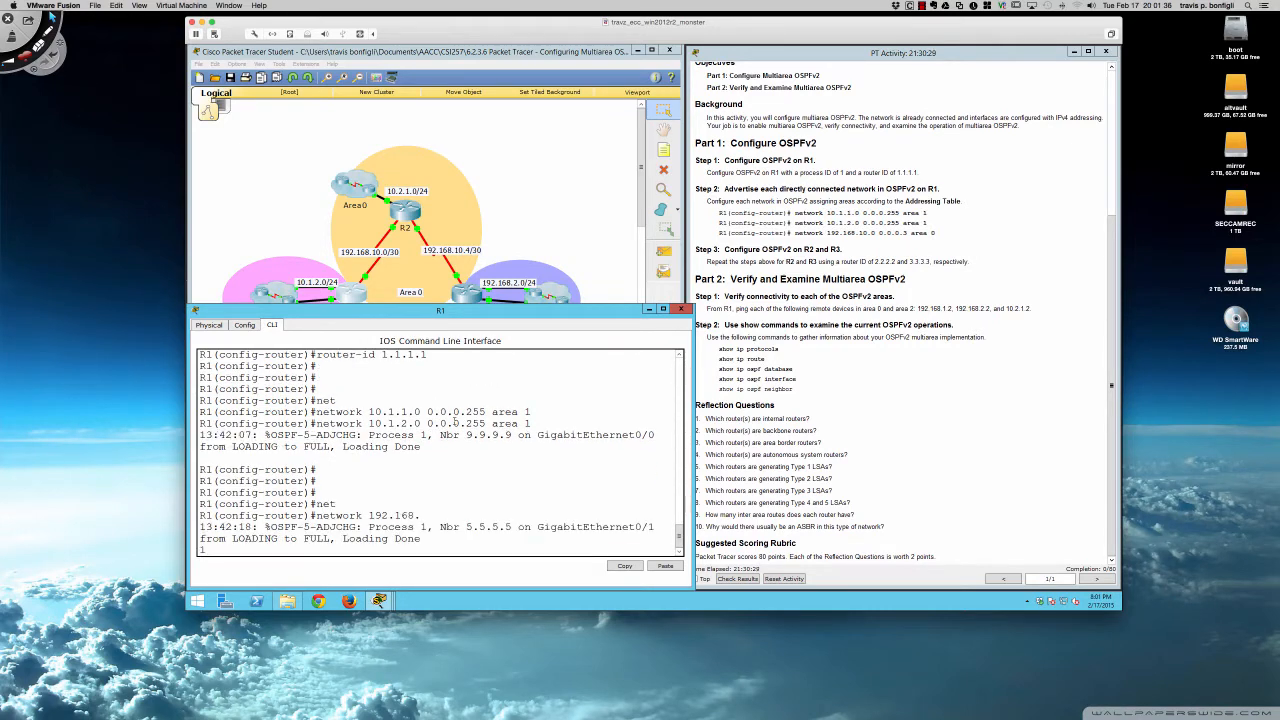
type("0.0 0.0.0.")
type("3 area")
key("Return")
key("Return")
key("Return")
key("Return")
key("Return")
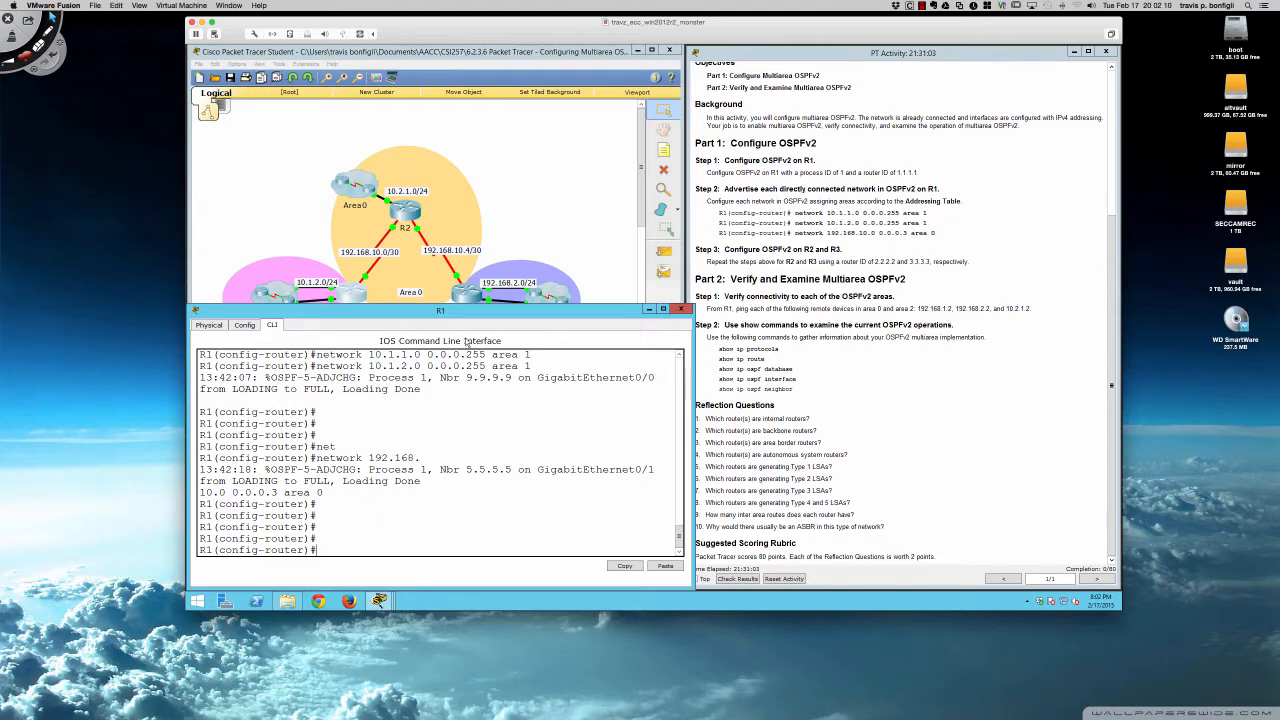
Open router R2's command line in a widened window below the topology, beside the instructions
left_click(411, 220)
left_click_drag(640, 208, 334, 320)
left_click_drag(512, 388, 691, 386)
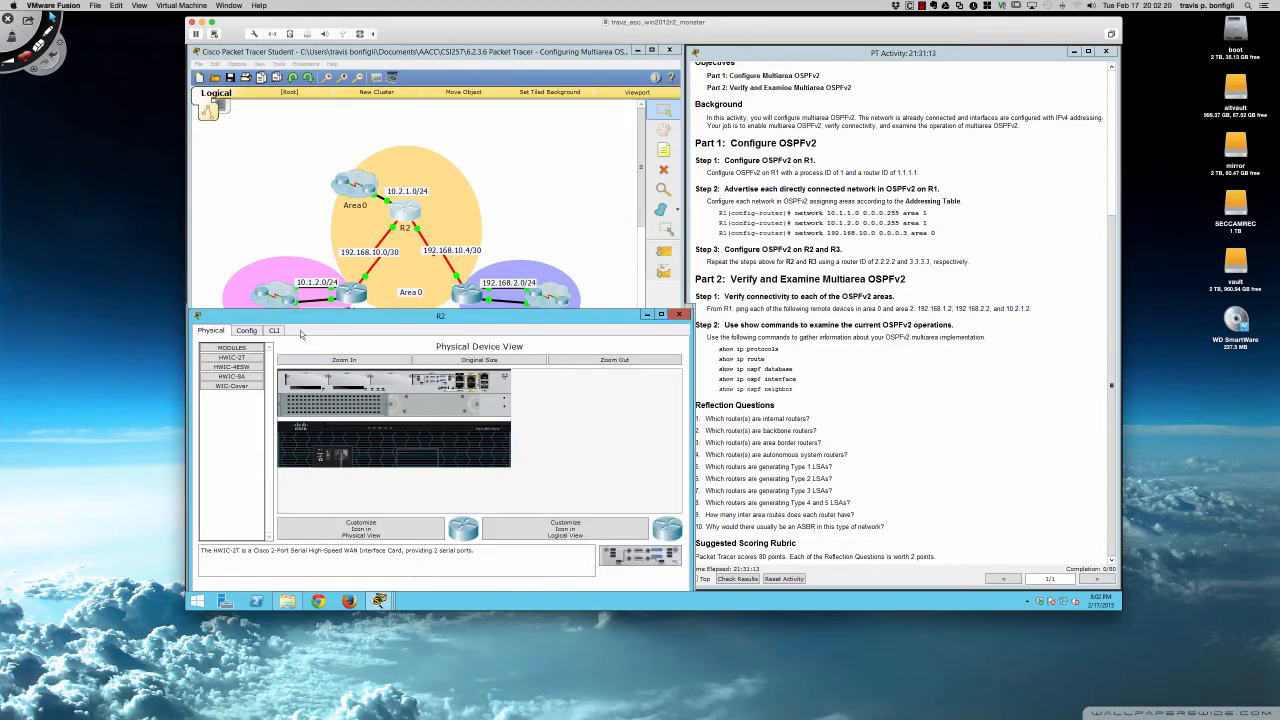
left_click(273, 331)
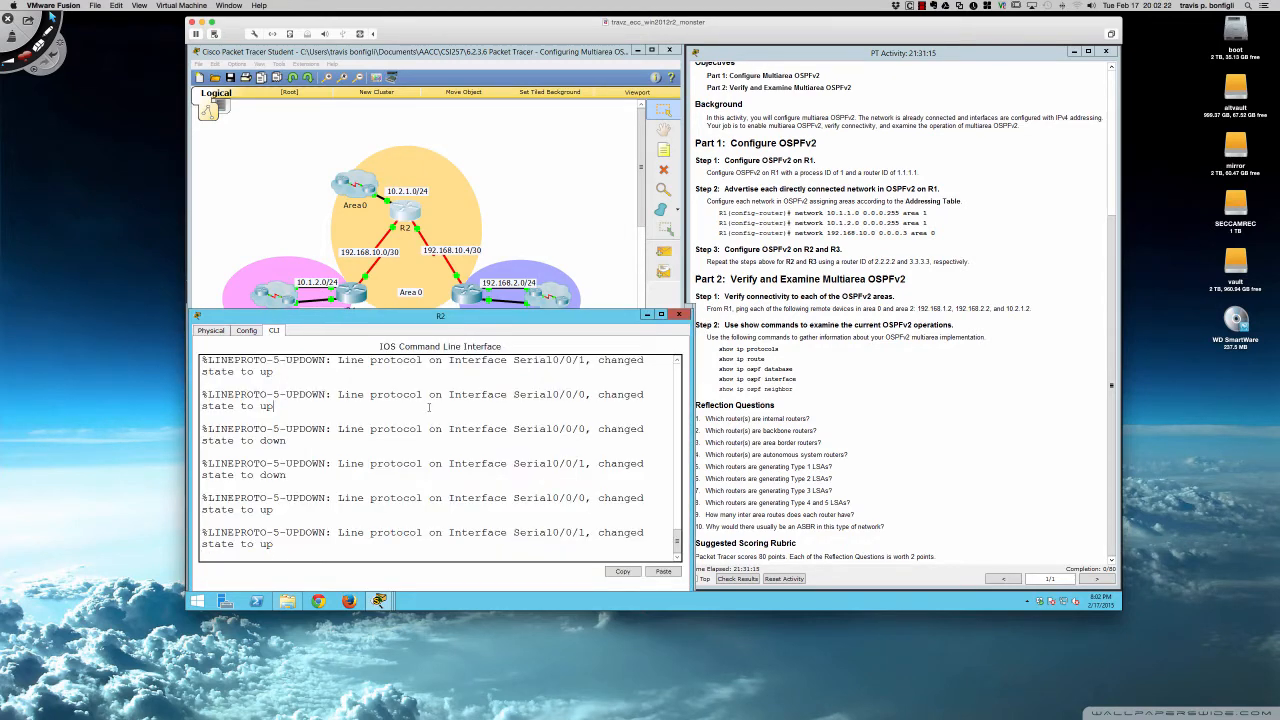
key("Return")
key("Return")
key("Return")
key("Return")
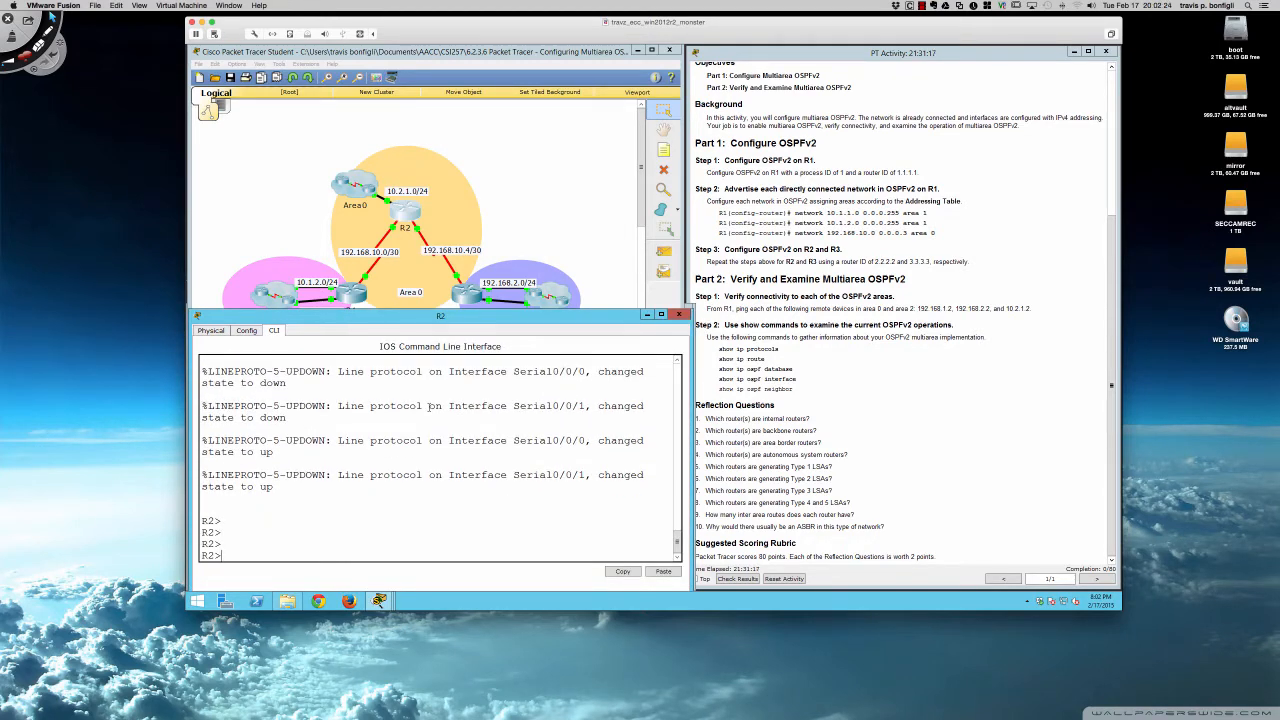
Enter privileged EXEC mode and then global configuration mode on R2
type("en")
key("Return")
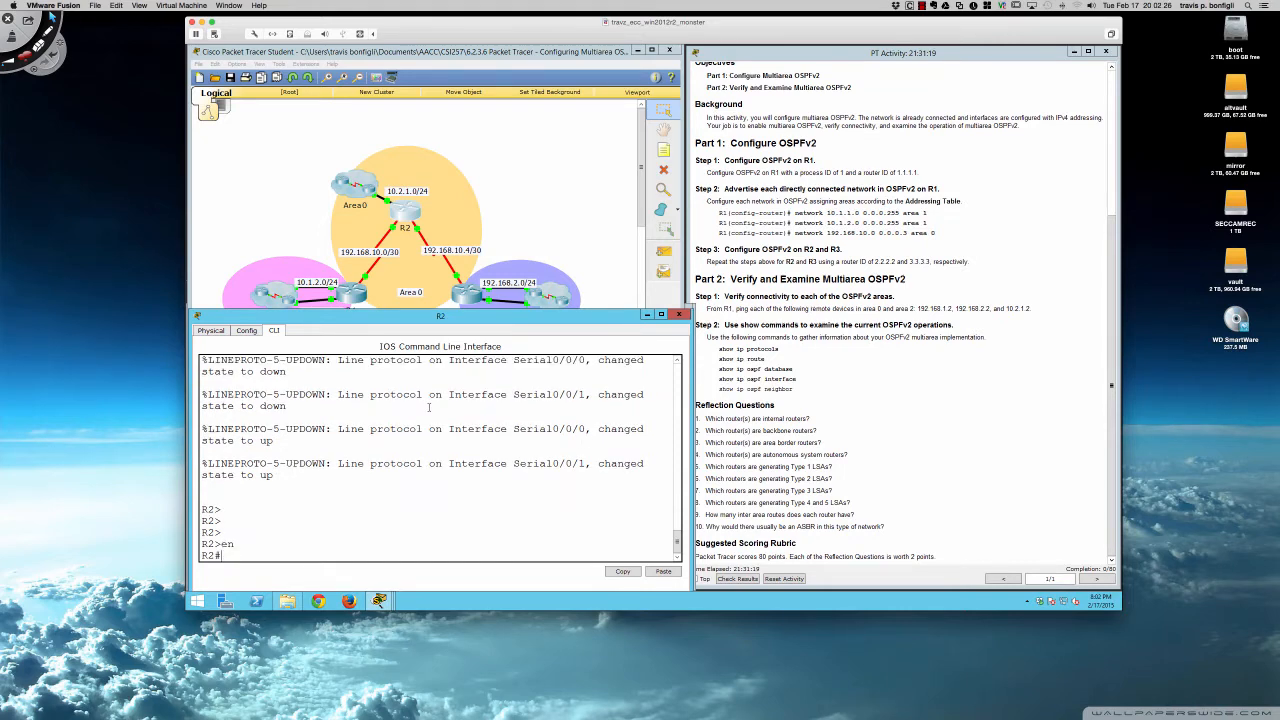
key("Return")
key("Return")
key("Return")
key("Return")
type("conf t")
key("Return")
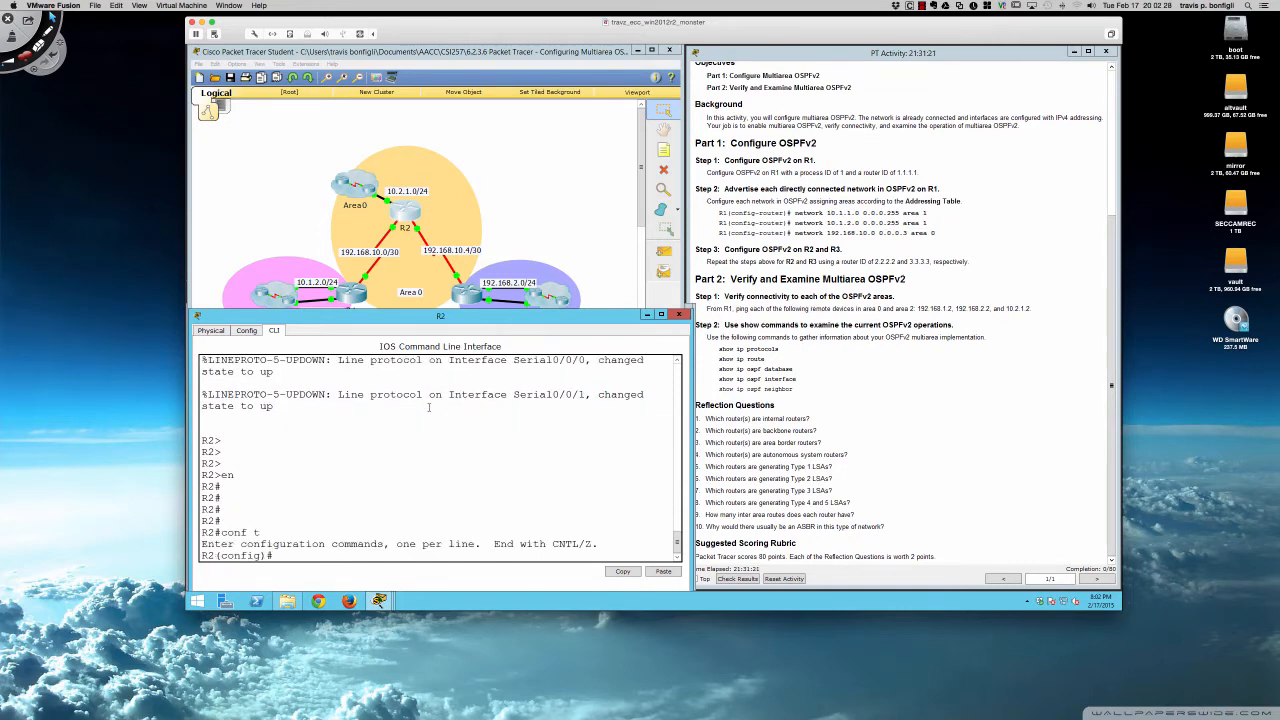
Start OSPF process 1 on R2 and set its router ID to 2.2.2.2
type("router ospf 1")
key("Return")
type("router)#")
key("Tab")
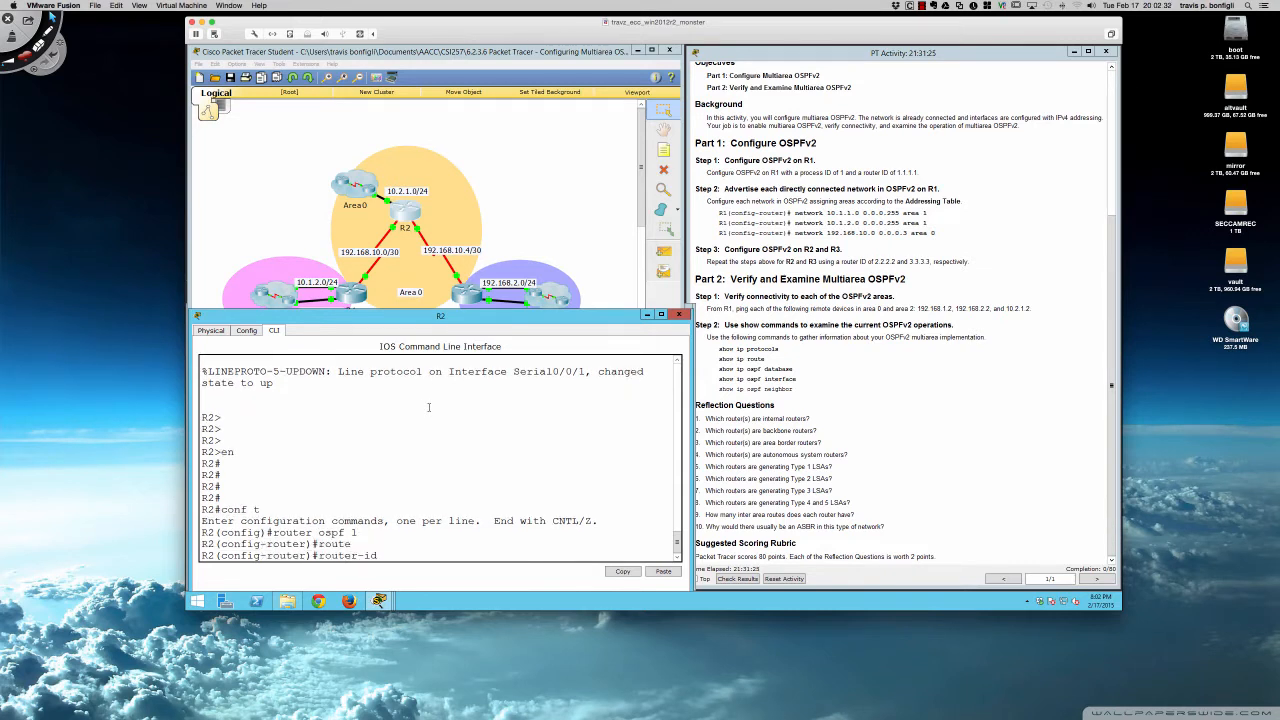
type("2.2.2.2")
key("Return")
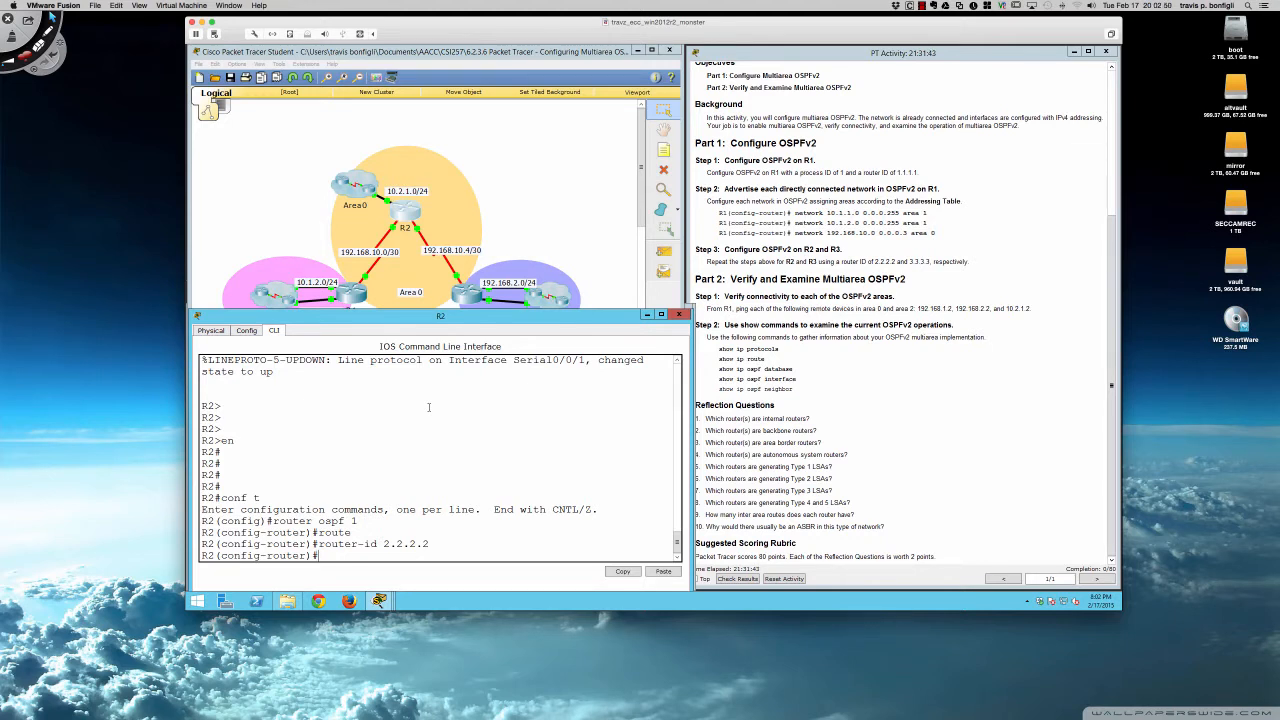
Advertise network 10.2.1.0 with wildcard mask 0.0.0.255 in area 0 on R2
type("net")
key("Tab")
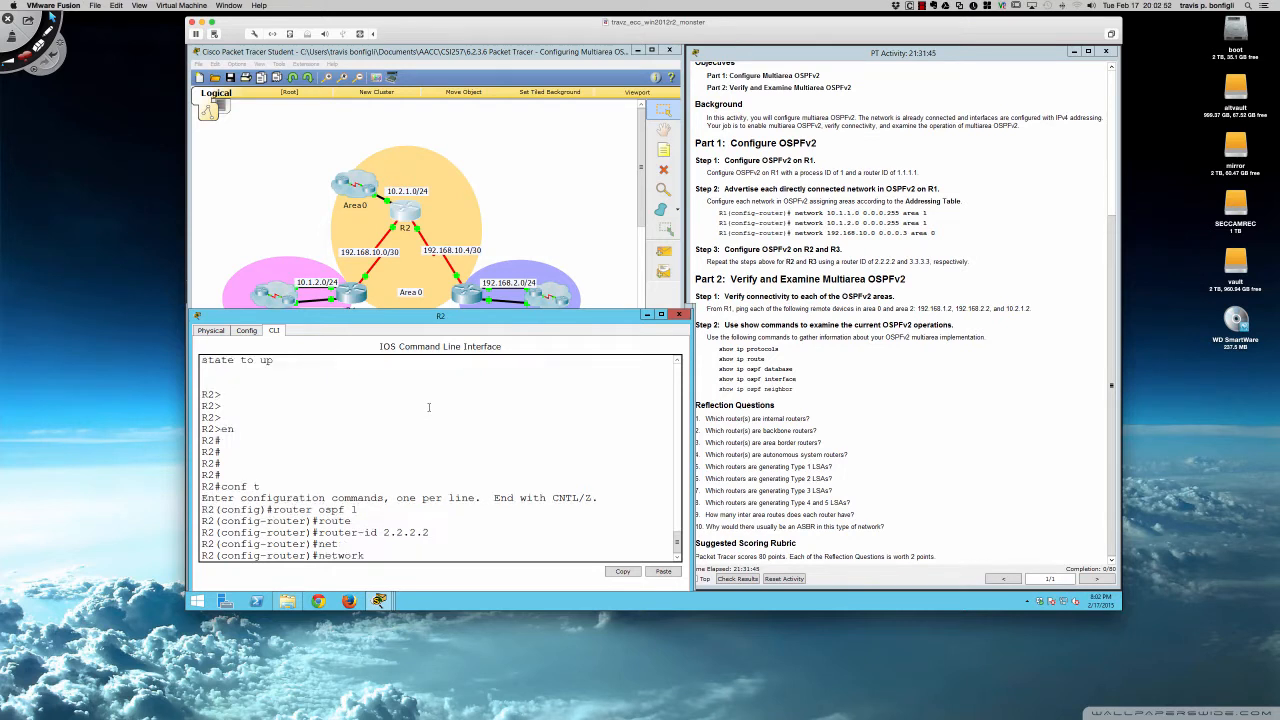
type("10.2.1.0 0.0.0.255 area")
type("0")
key("Return")
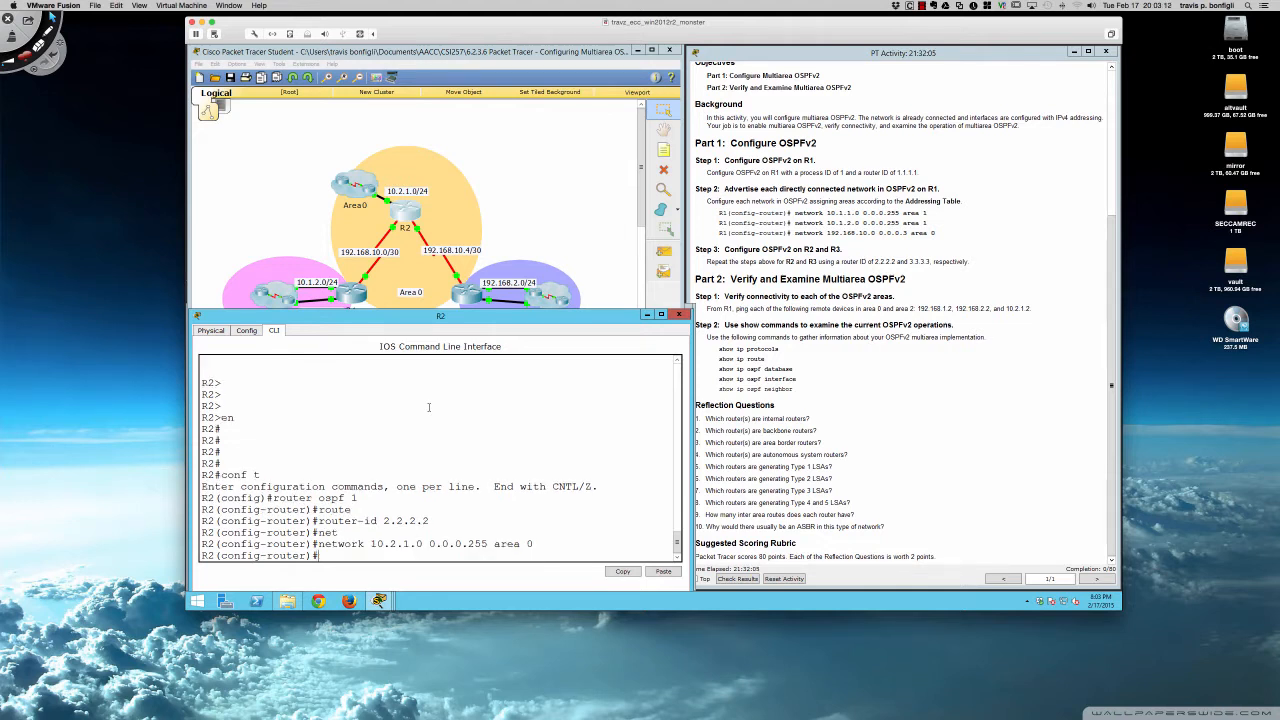
Advertise network 192.168.10.0 with wildcard mask 0.0.0.3 in area 0 on R2
type("network 192.168.10.0 0.0.0.")
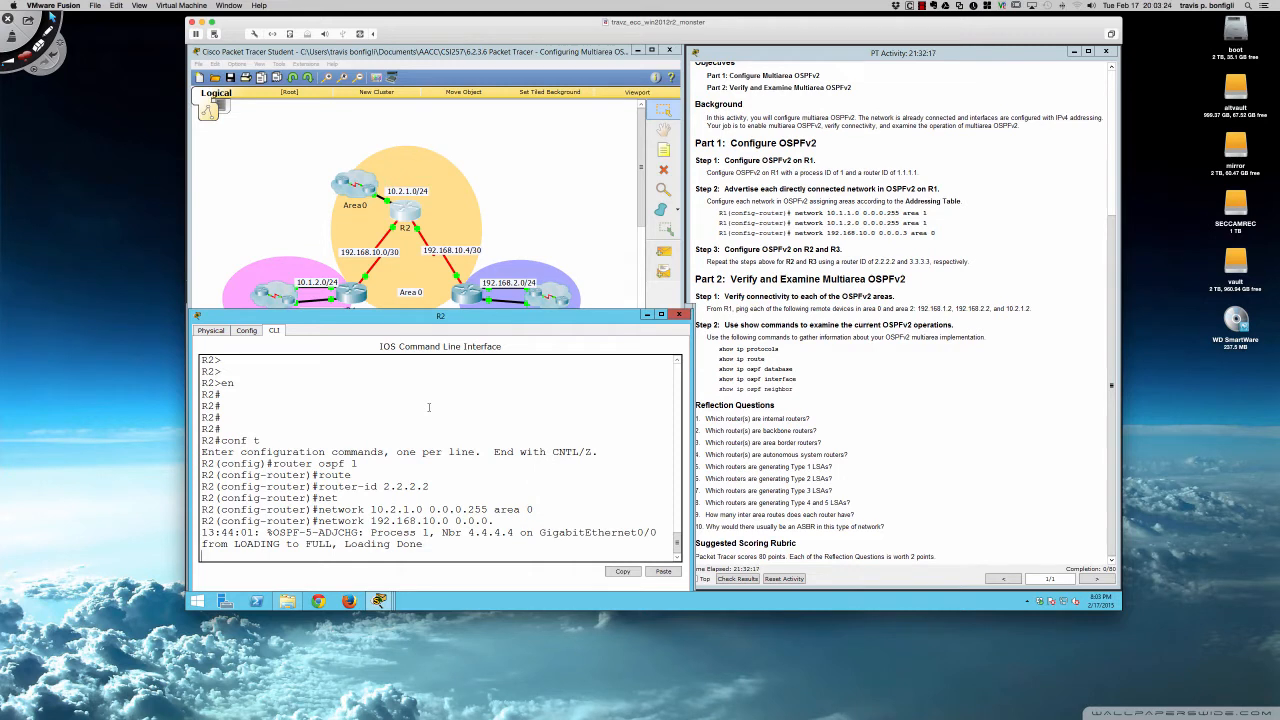
type("3 area 0")
key("Return")
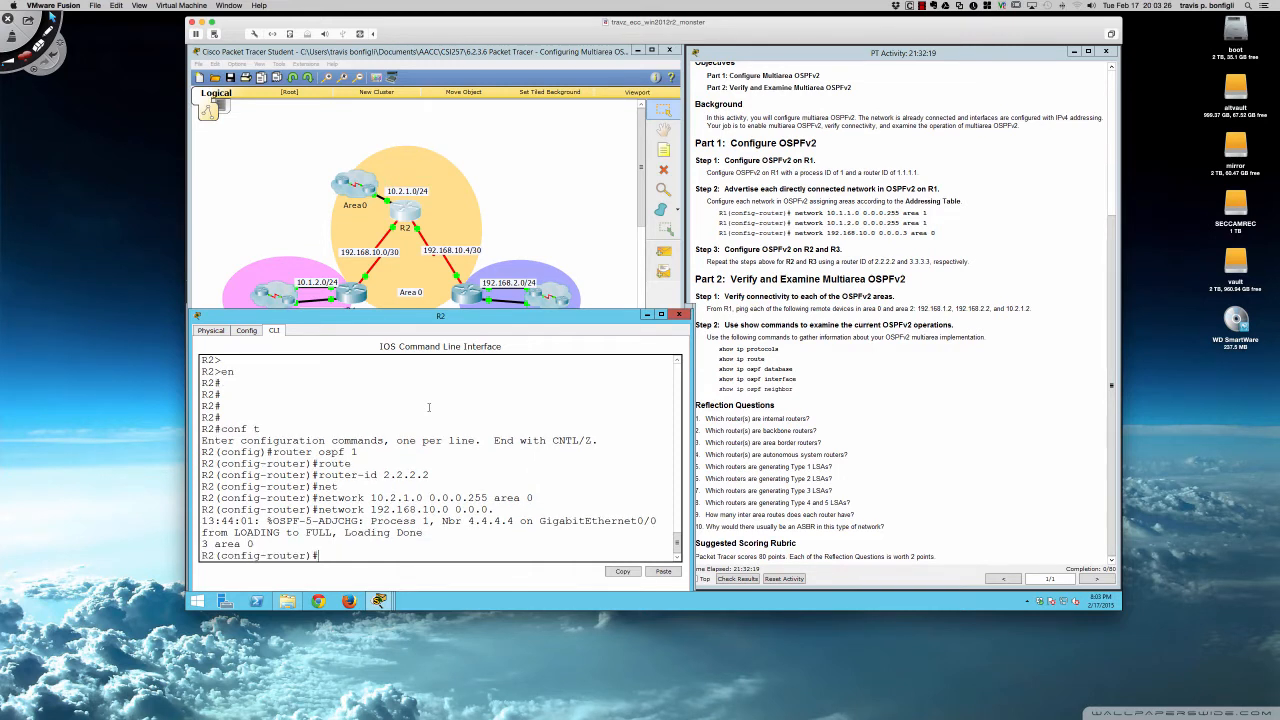
key("Return")
key("Return")
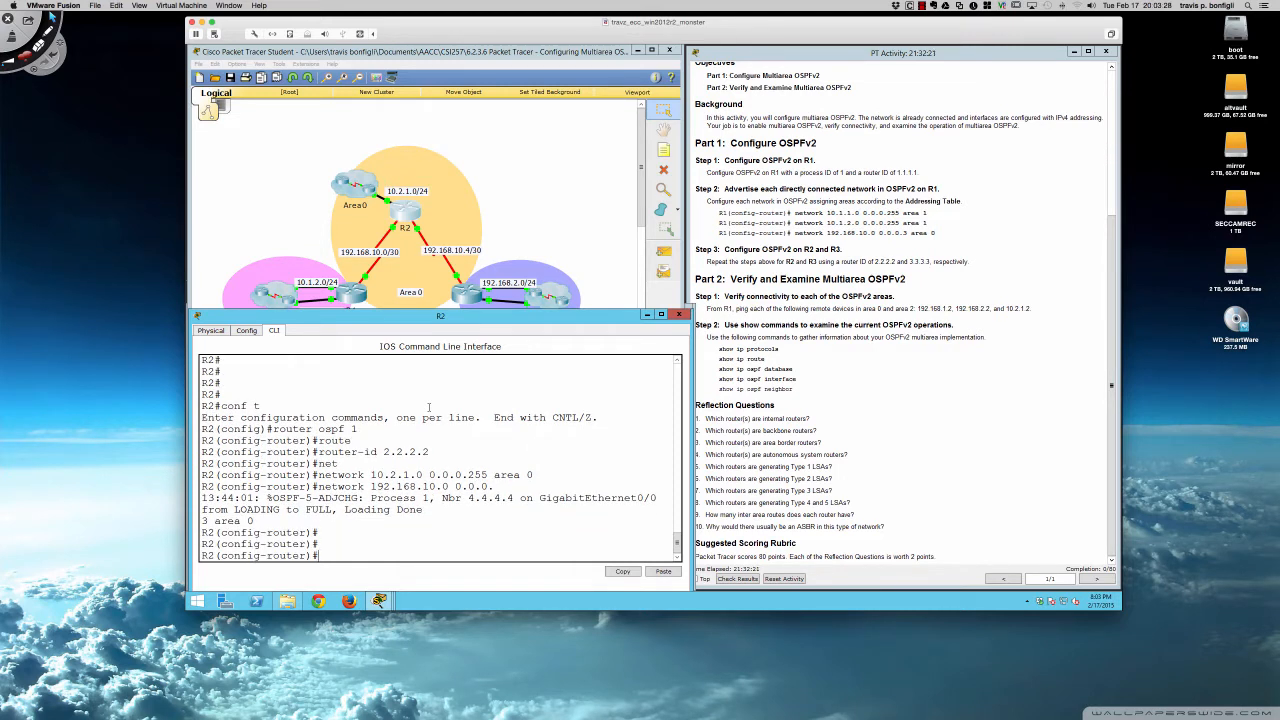
Advertise network 192.168.10.4 with wildcard mask 0.0.0.3 in area 0 on R2
key("Up")
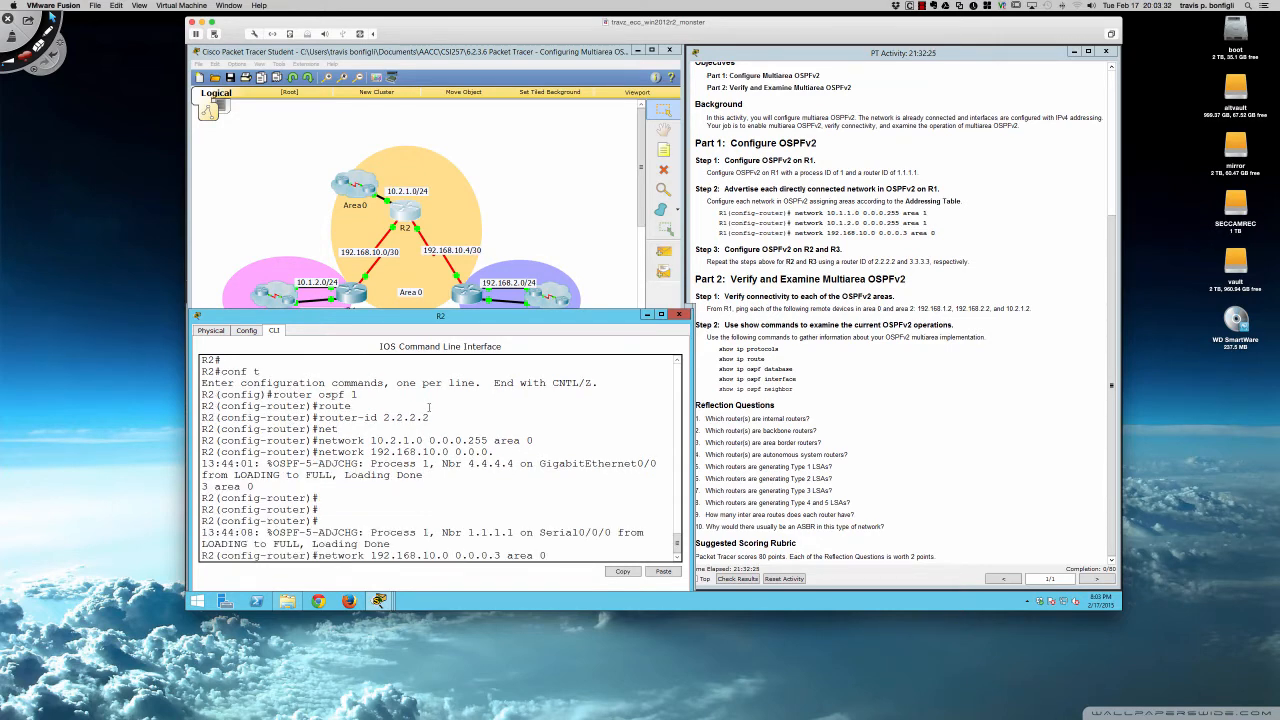
key("BackSpace")
type("4")
key("Return")
key("Return")
key("Return")
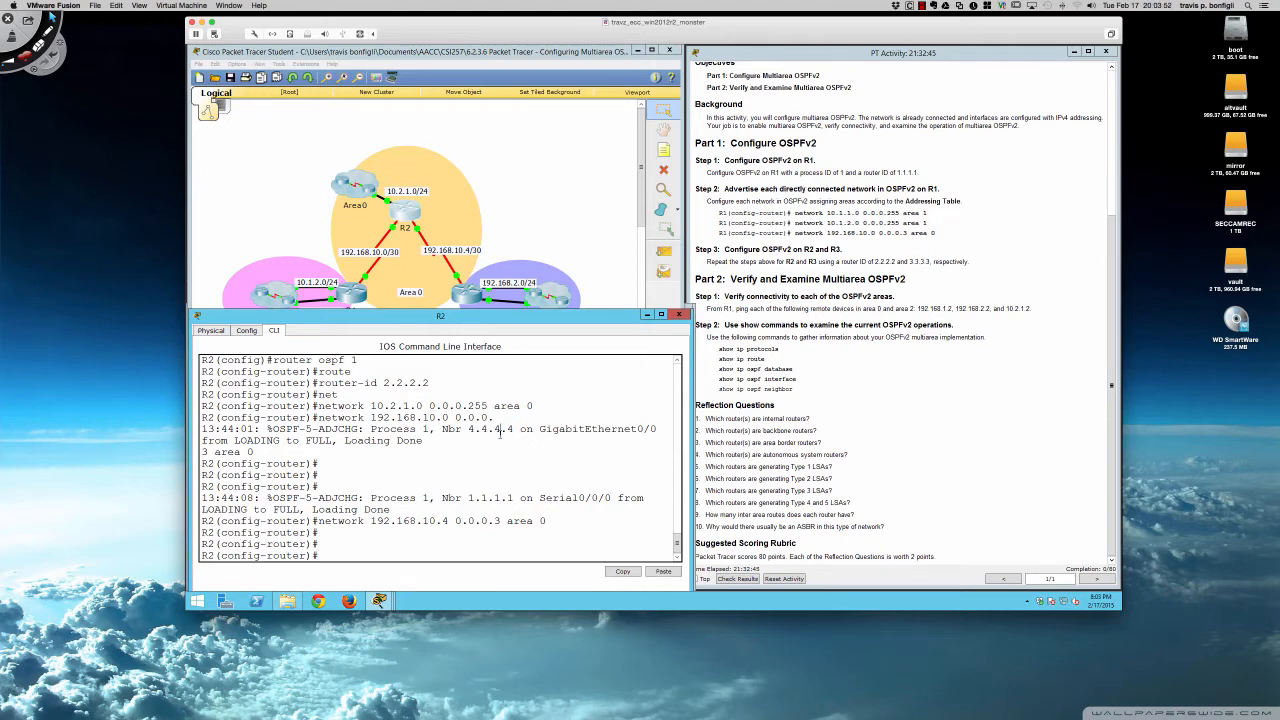
Show the OSPF neighbors on R2 and examine the neighbor ID on GigabitEthernet0/0
key("Return")
key("Return")
key("Return")
type("do sh ip ")
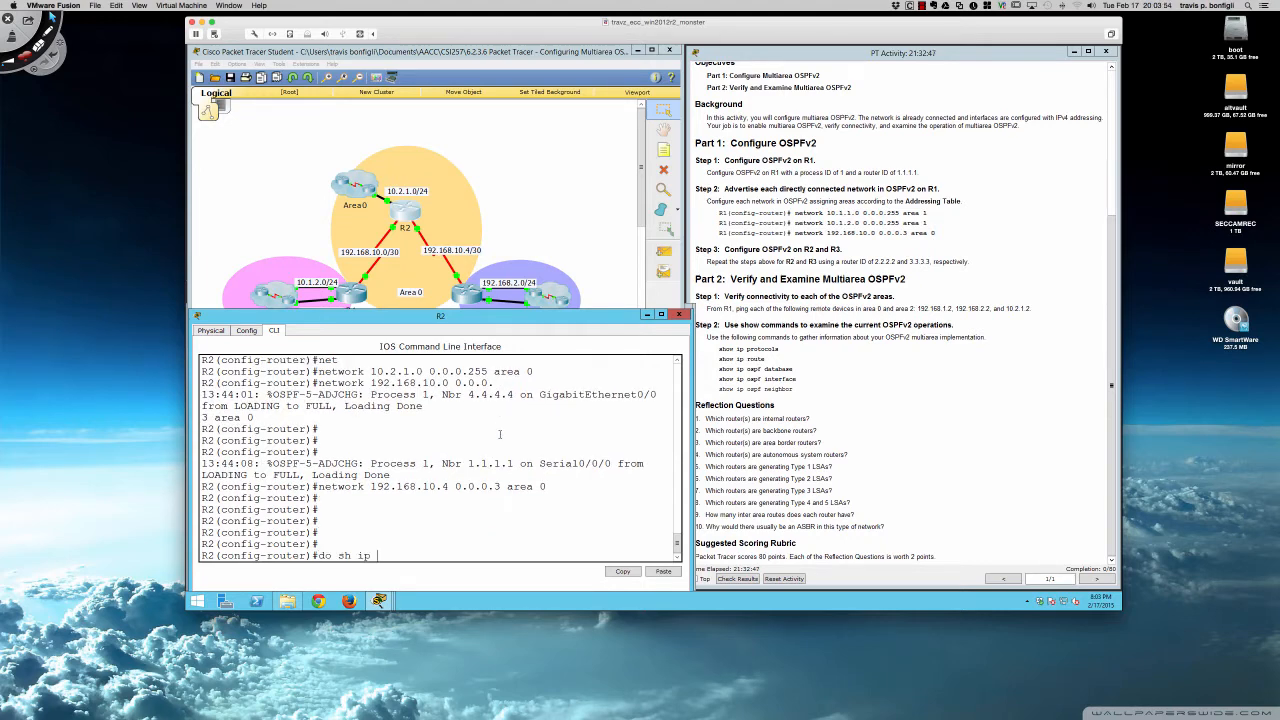
type("ospf nei")
key("Return")
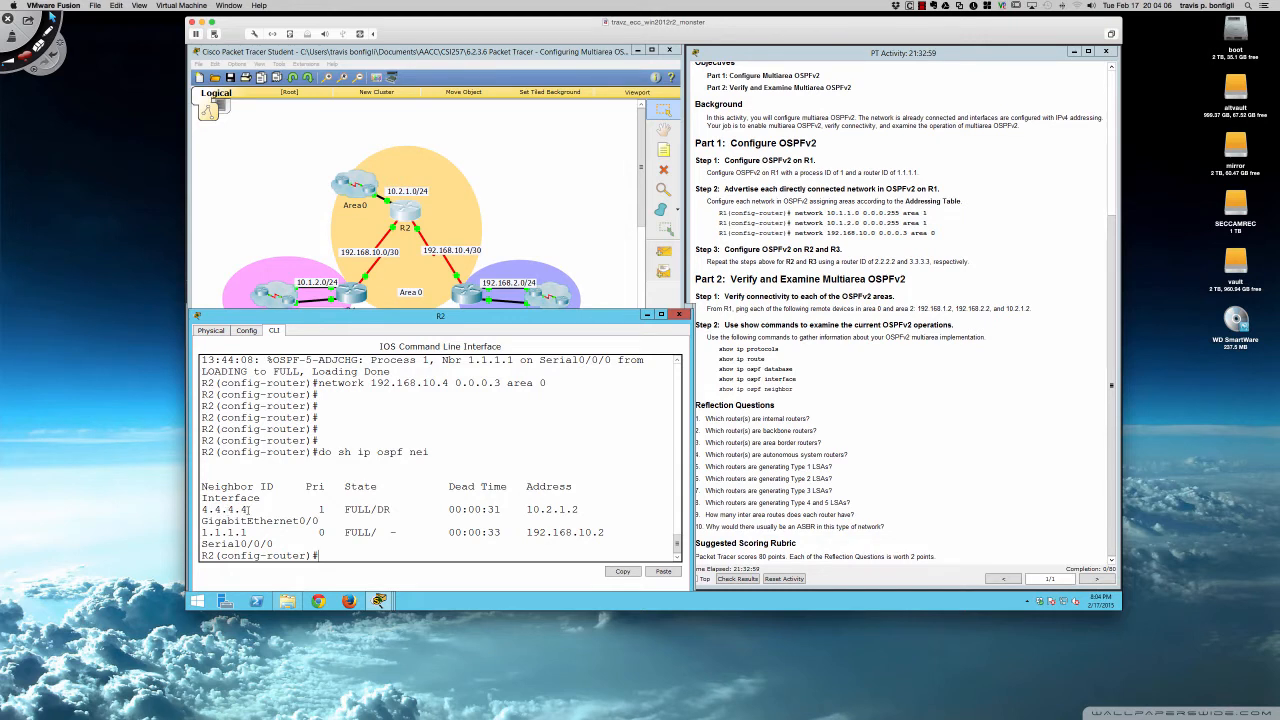
left_click_drag(247, 510, 201, 510)
left_click(272, 509)
Open R3's command line interface in a widened window placed below the topology
left_click(478, 298)
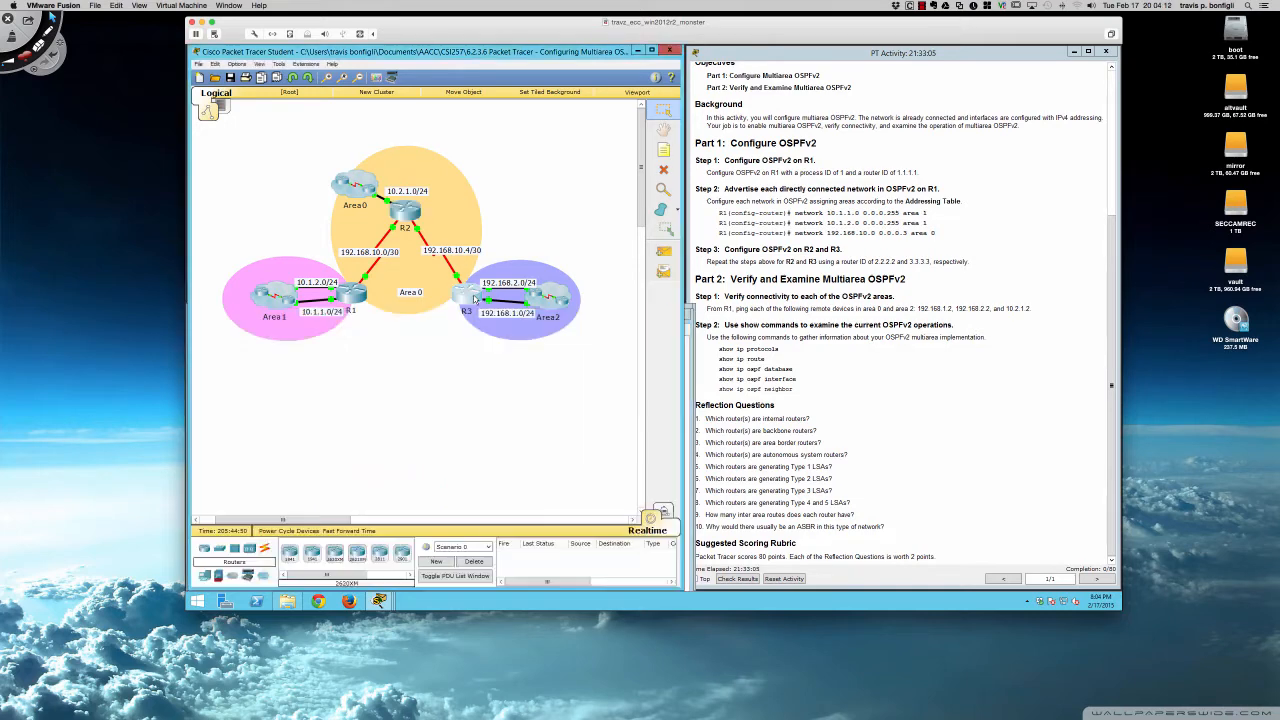
left_click_drag(647, 204, 340, 316)
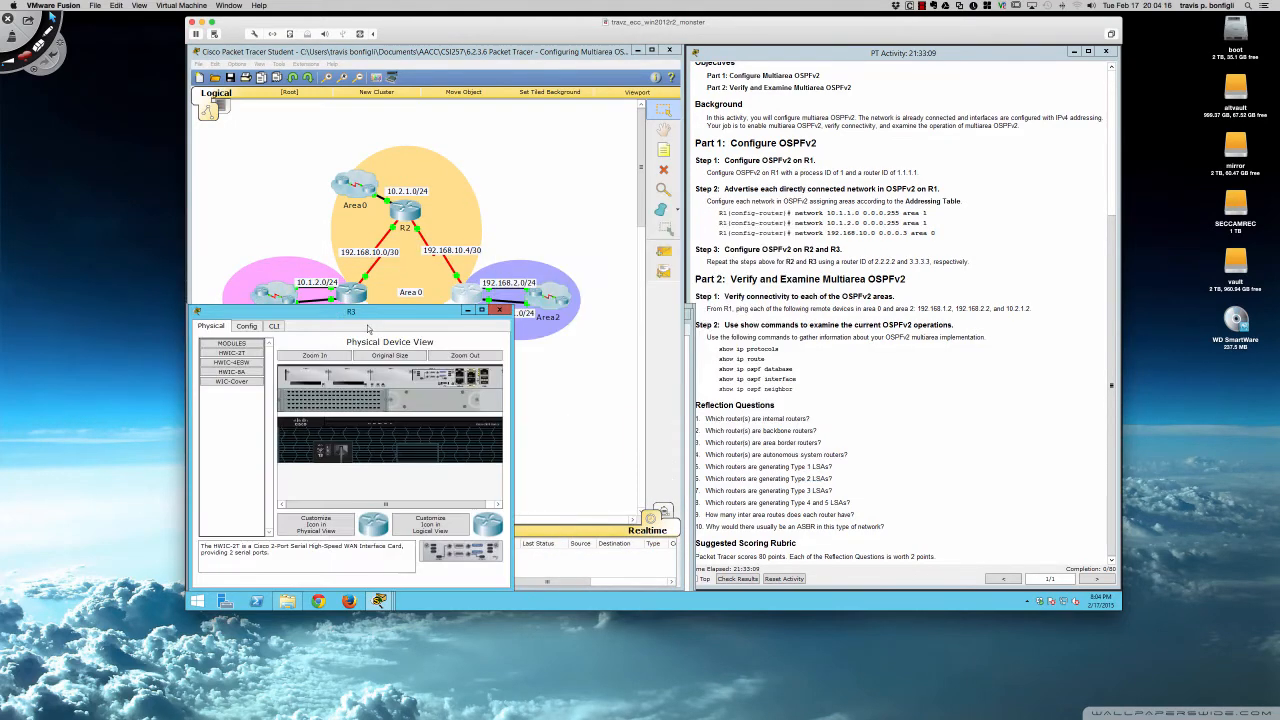
left_click_drag(514, 421, 694, 425)
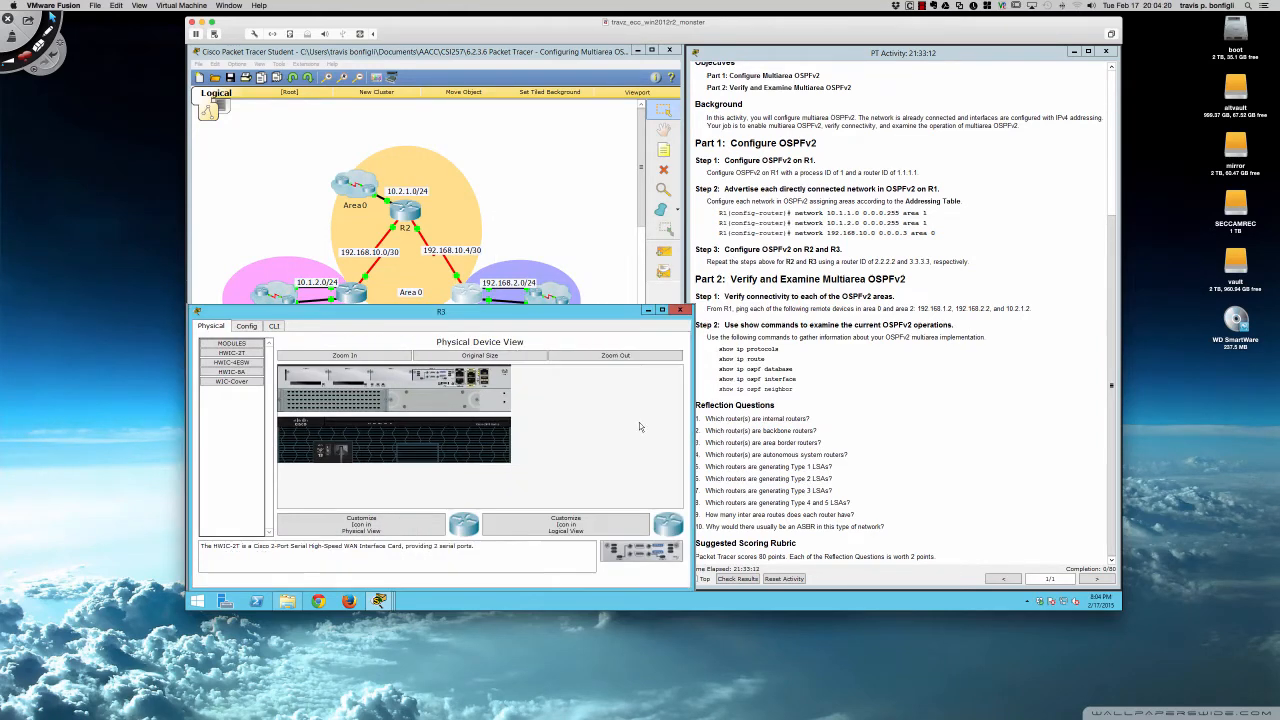
left_click(273, 326)
key("Return")
key("Return")
key("Return")
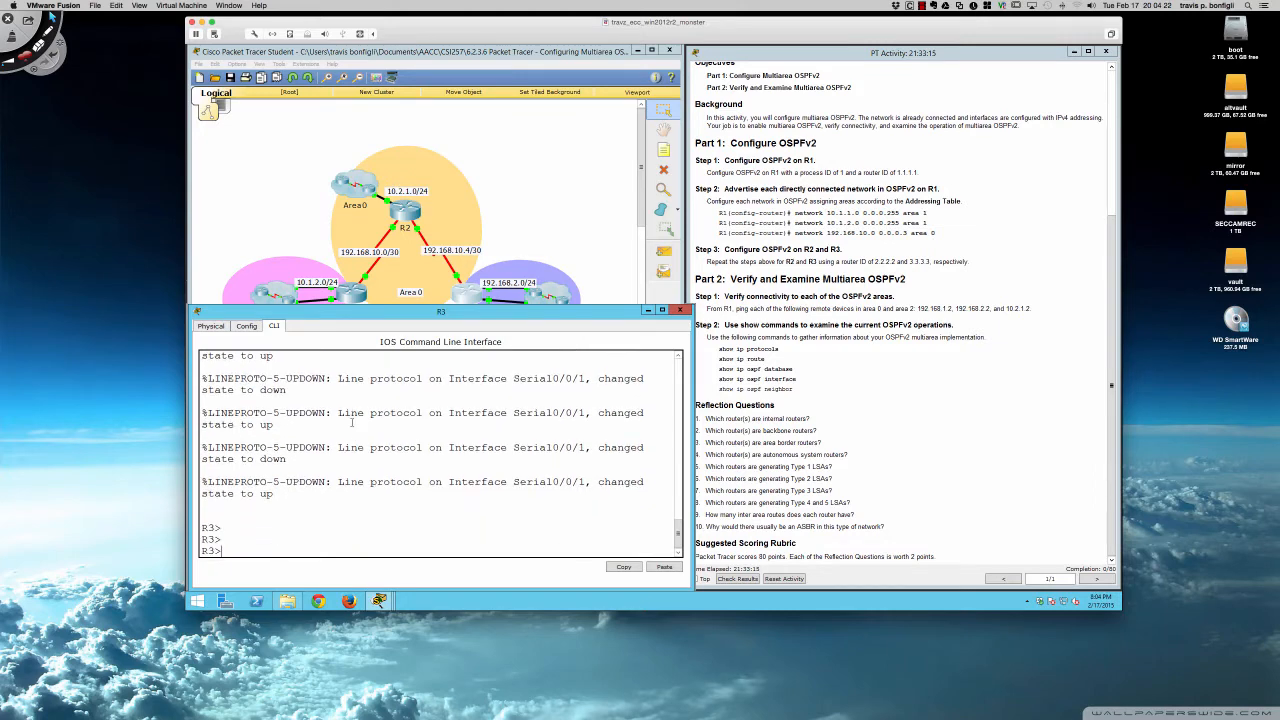
Enter privileged EXEC mode and then global configuration mode on R3
type("en")
key("Return")
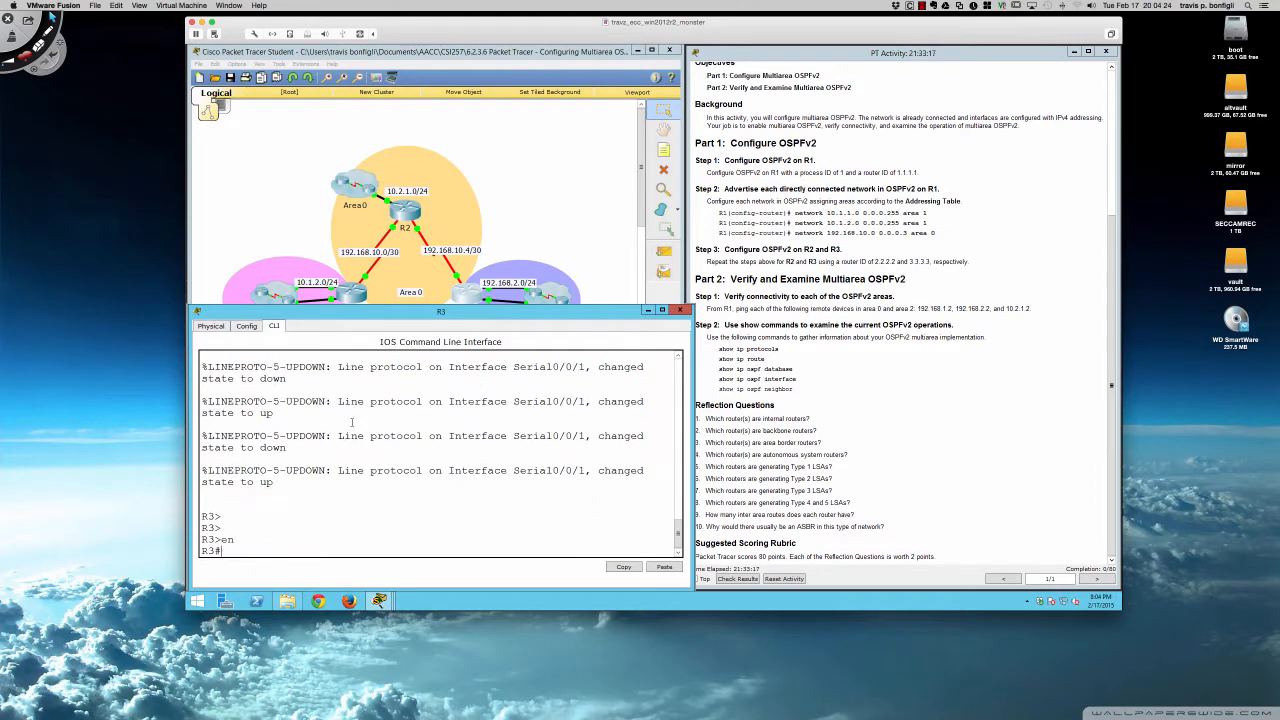
type("conf t")
key("Return")
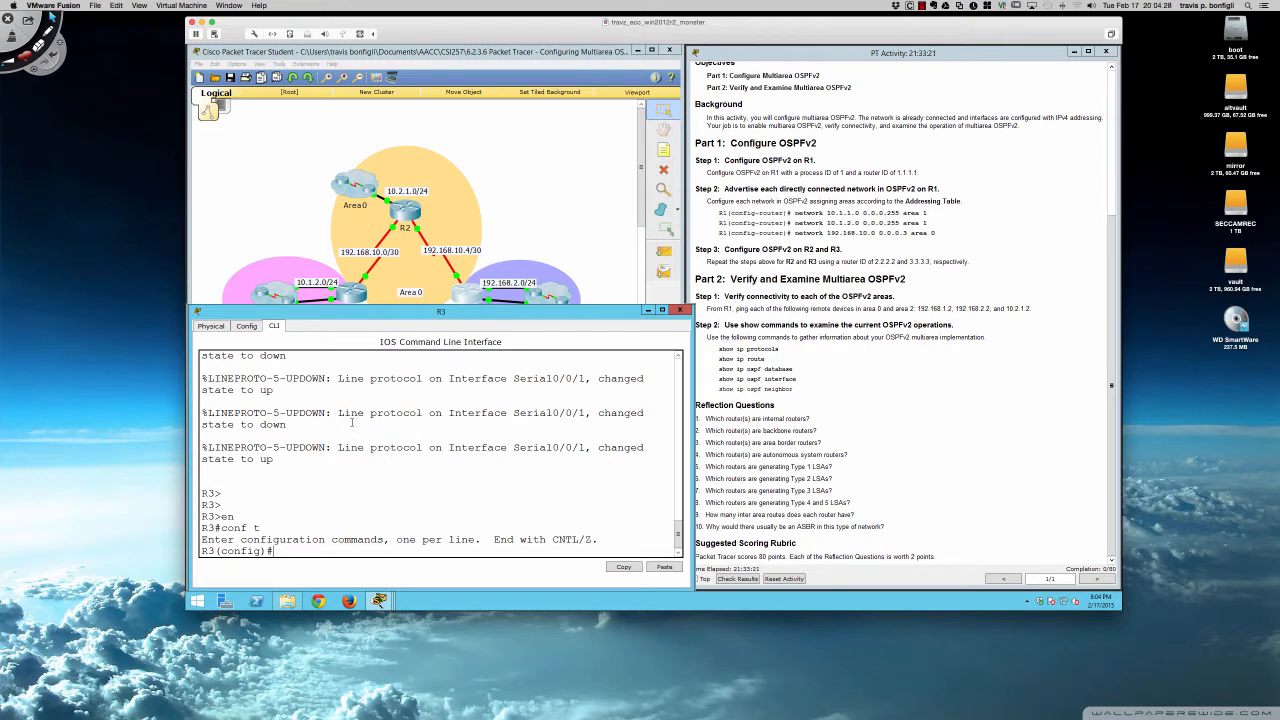
Start OSPF process 1 on R3 and set its router ID to 3.3.3.3
type("router ospf 1")
key("Return")
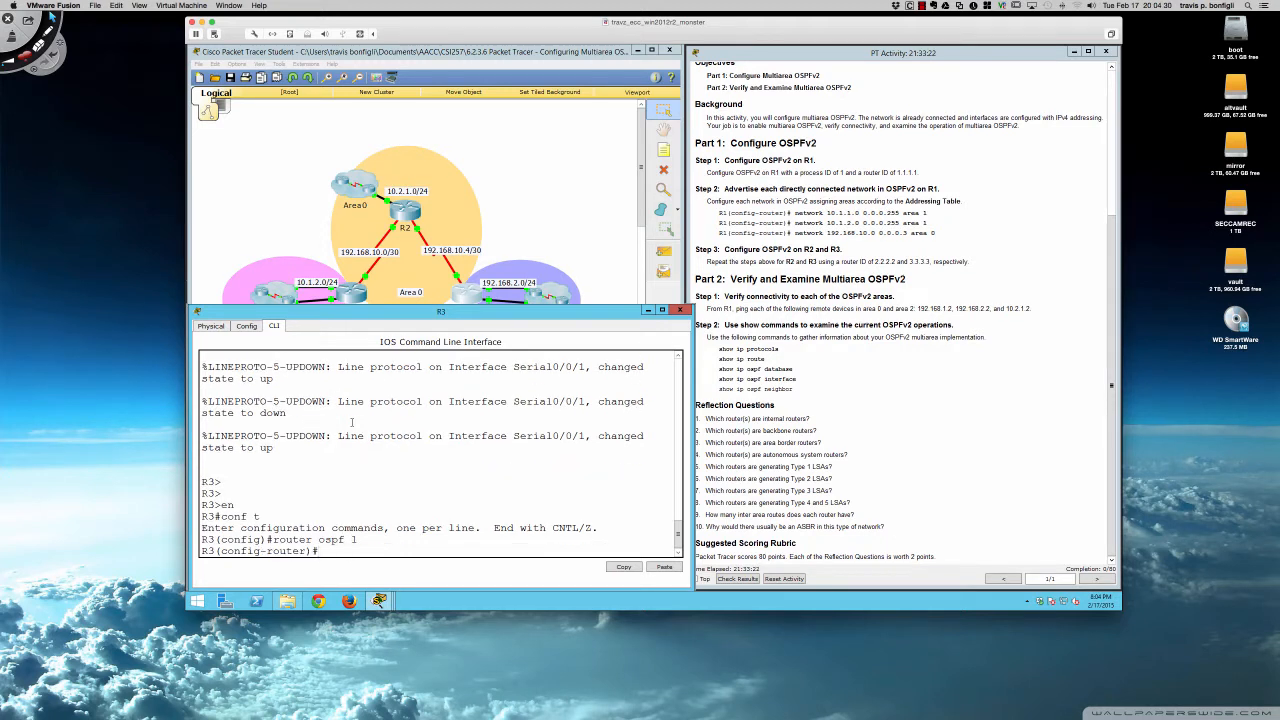
type("route")
key("Tab")
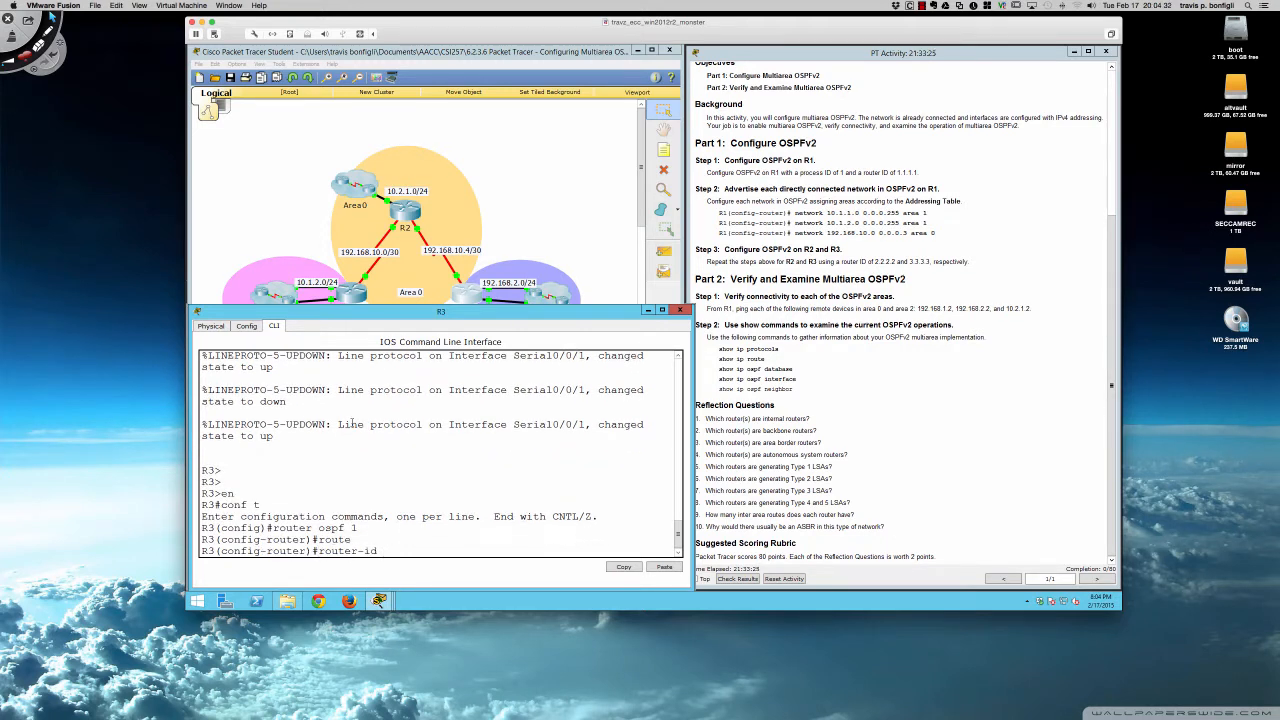
type("3.3.3.33.3")
key("Return")
Advertise network 192.168.10.4 with wildcard mask 0.0.0.3 in area 0 on R3
type("net")
key("Tab")
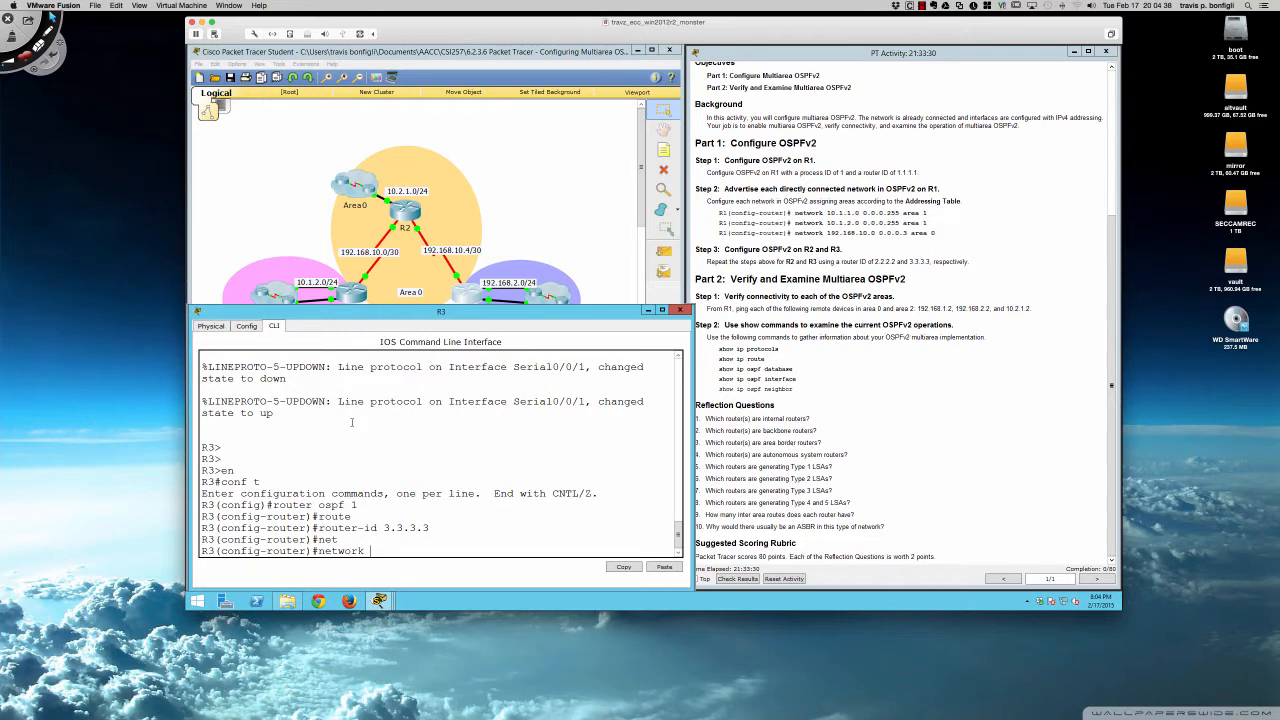
type("192.168.10.4 0.0.0.3 area")
key("ctrl+shift+d")
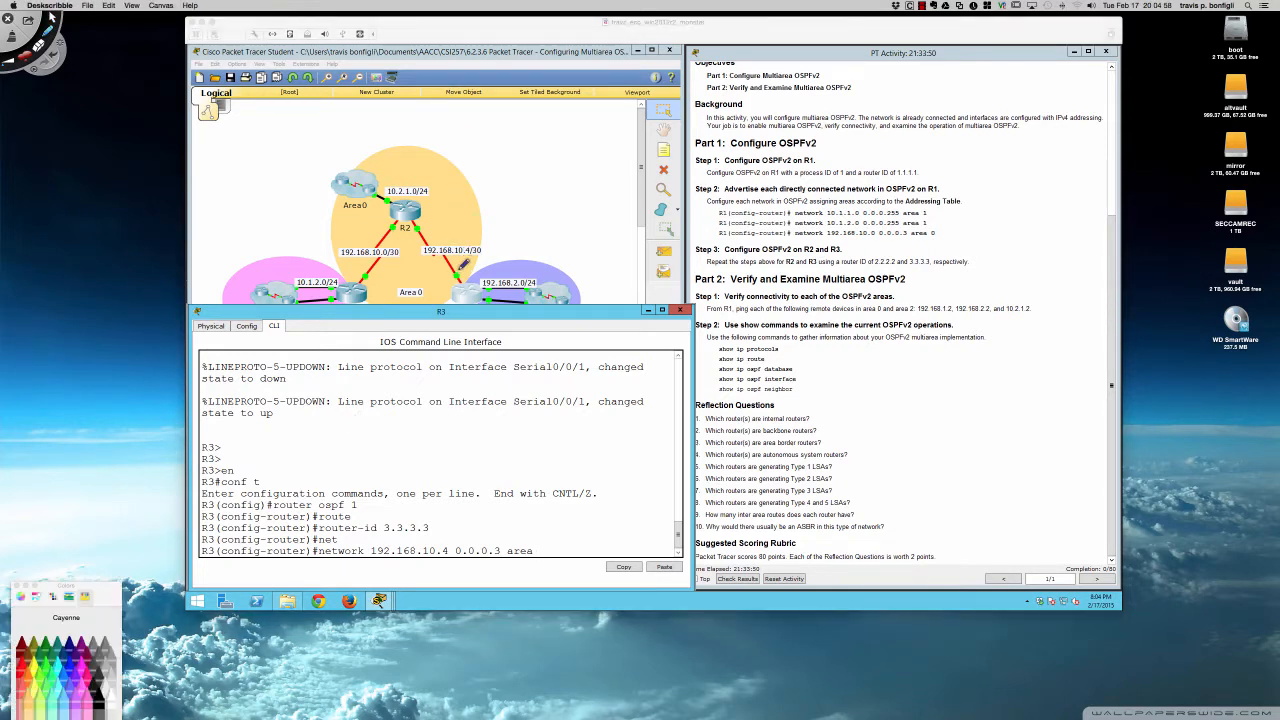
mouse_move(462, 264)
left_mouse_down()
mouse_move(450, 286)
mouse_move(472, 262)
mouse_move(458, 254)
mouse_move(480, 255)
mouse_move(458, 252)
mouse_move(428, 296)
left_mouse_up()
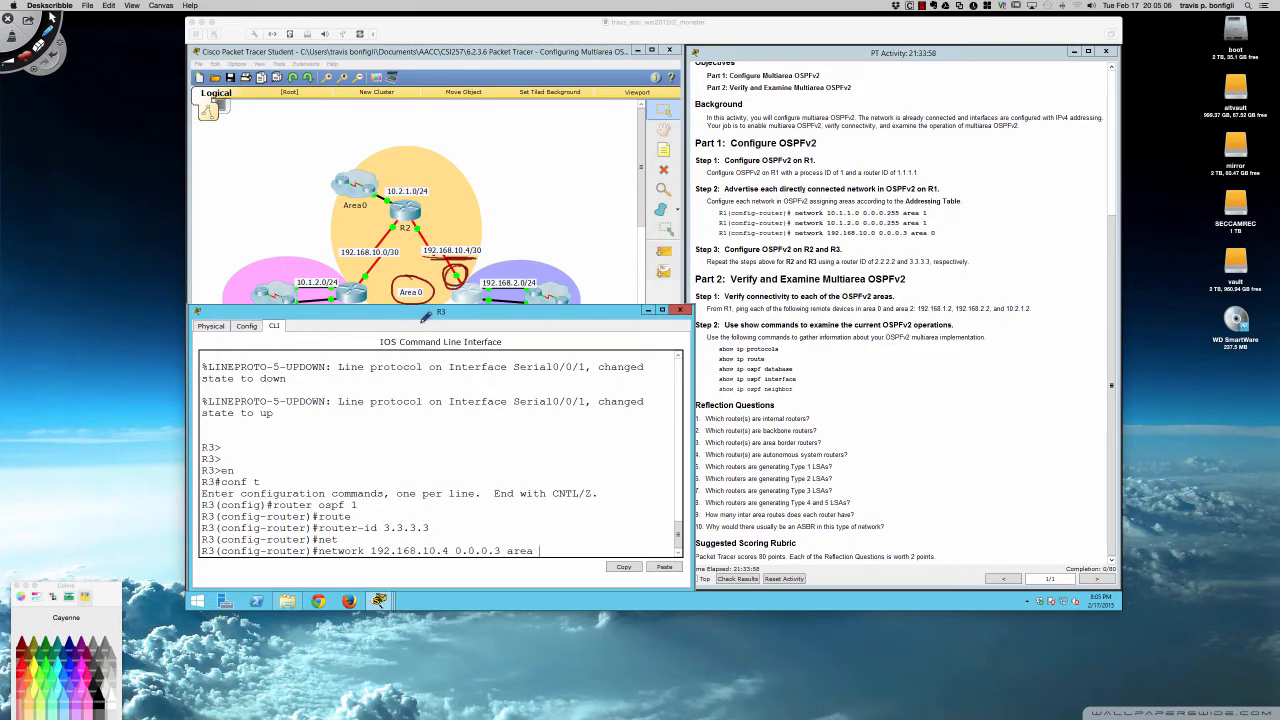
key("super+k")
key("Escape")
left_click(524, 456)
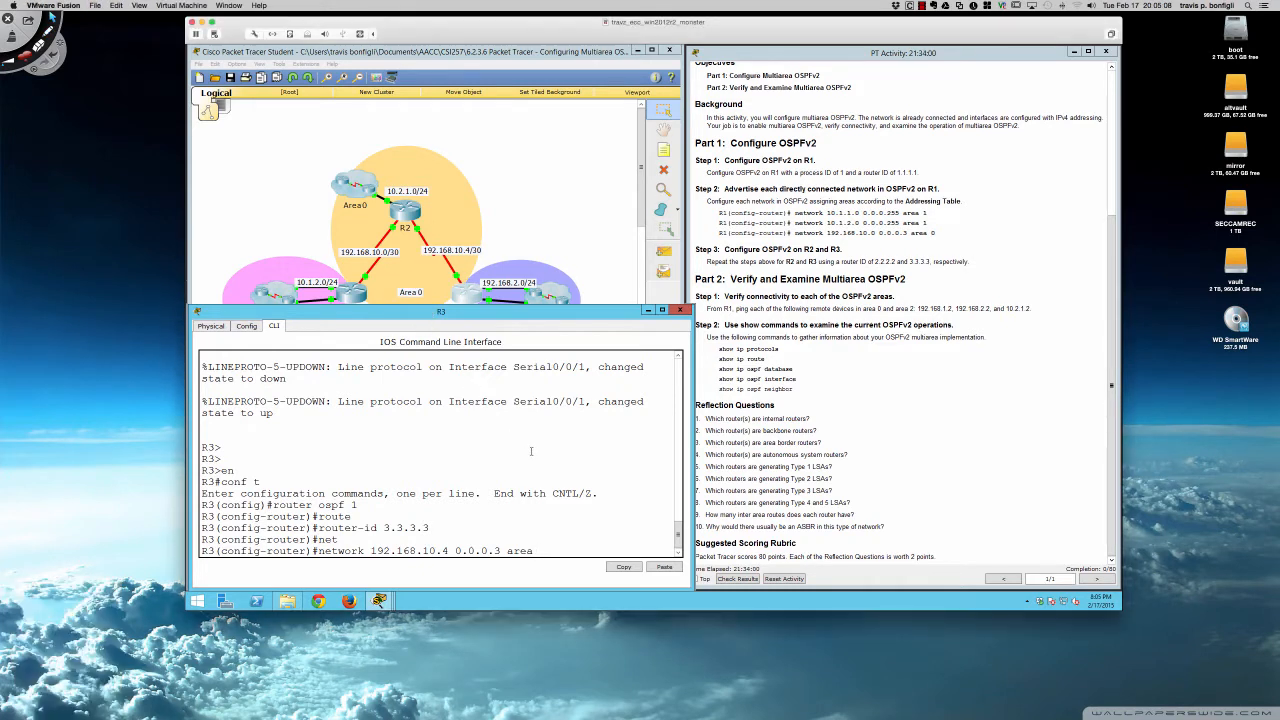
type("0")
key("Return")
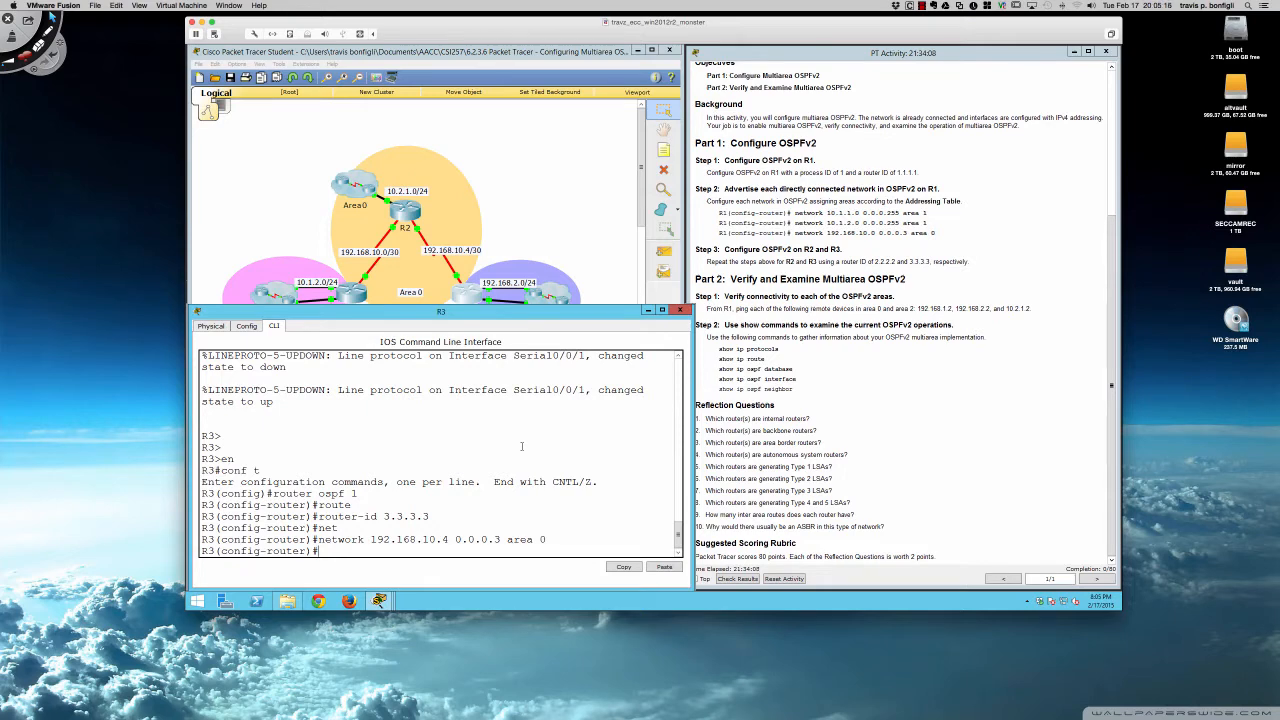
key("Return")
key("Return")
key("Return")
key("Return")
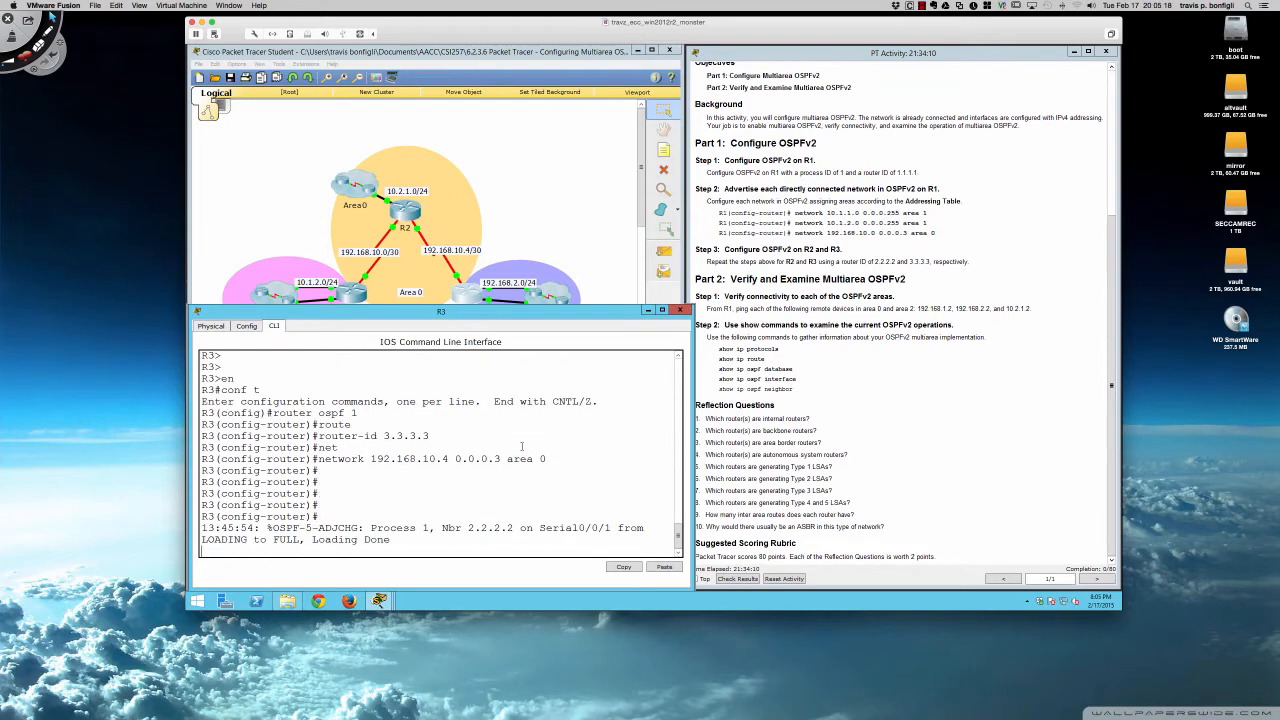
Show the OSPF neighbors on R3 and examine the adjacency state of the listed neighbor
key("Return")
key("Return")
key("Return")
key("Return")
type("do sh i")
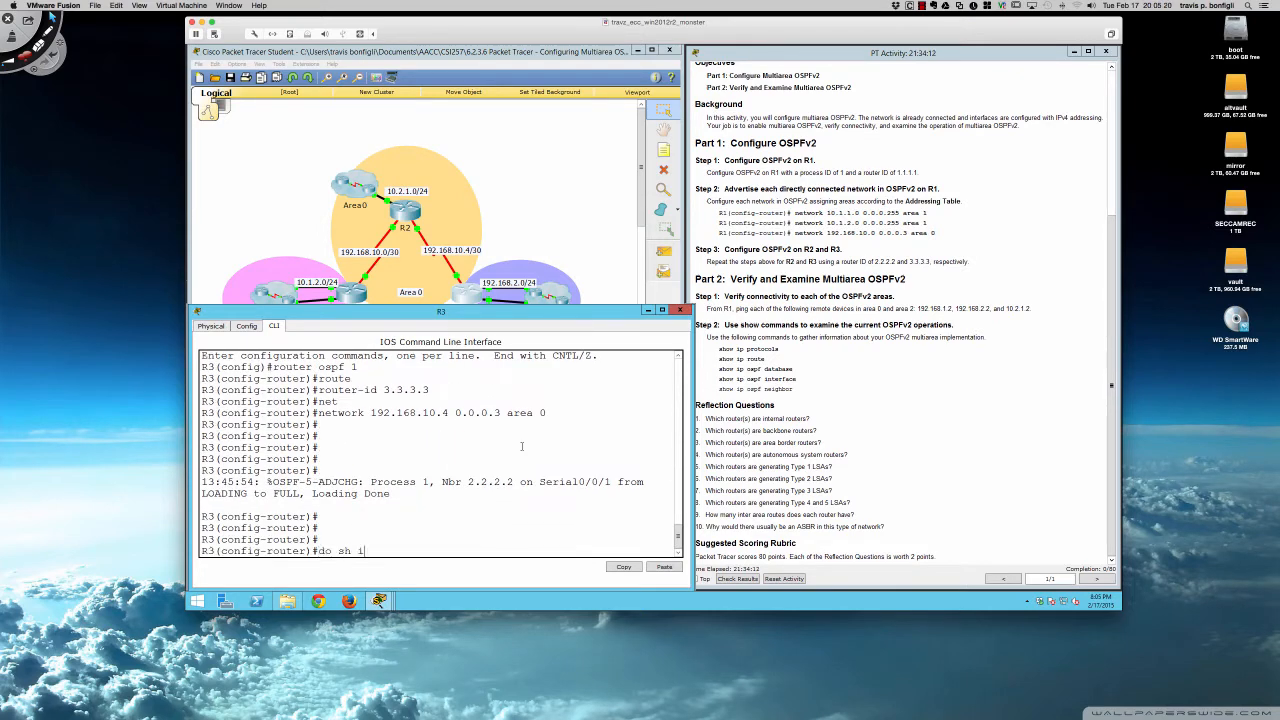
type("p ospf neigh")
key("Return")
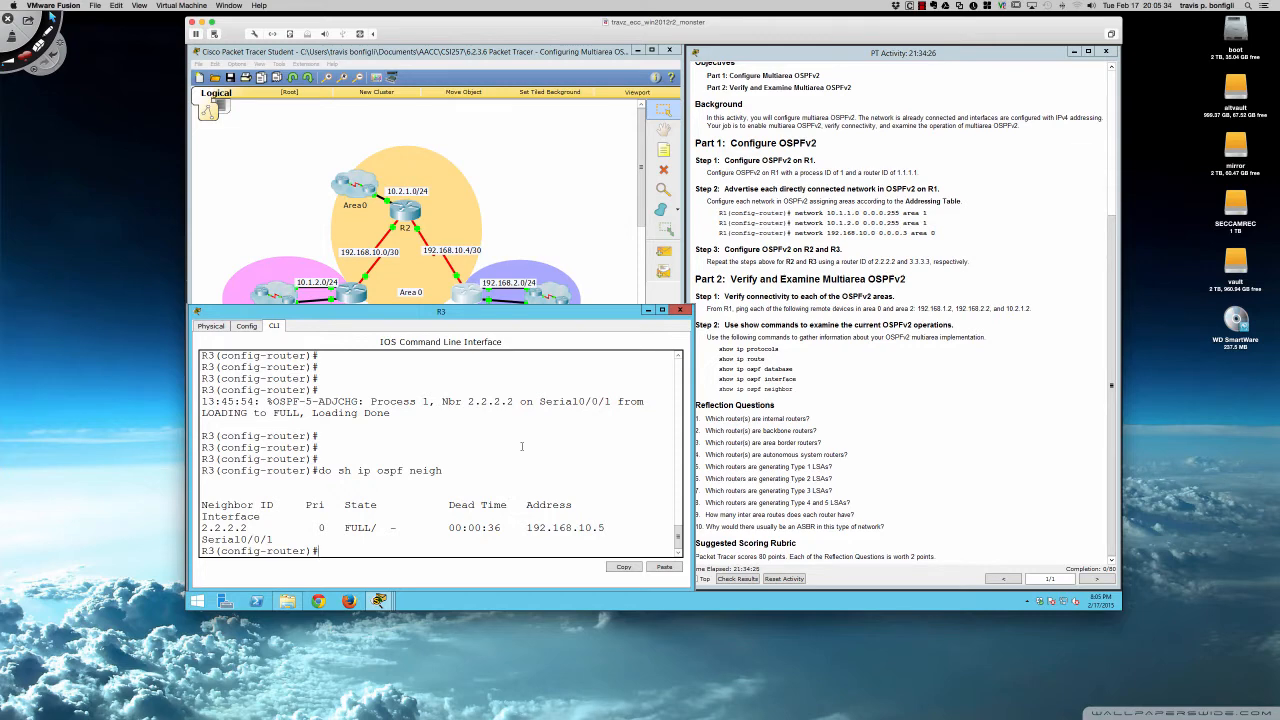
scroll(521, 446, "up", 3)
scroll(400, 490, "down", 3)
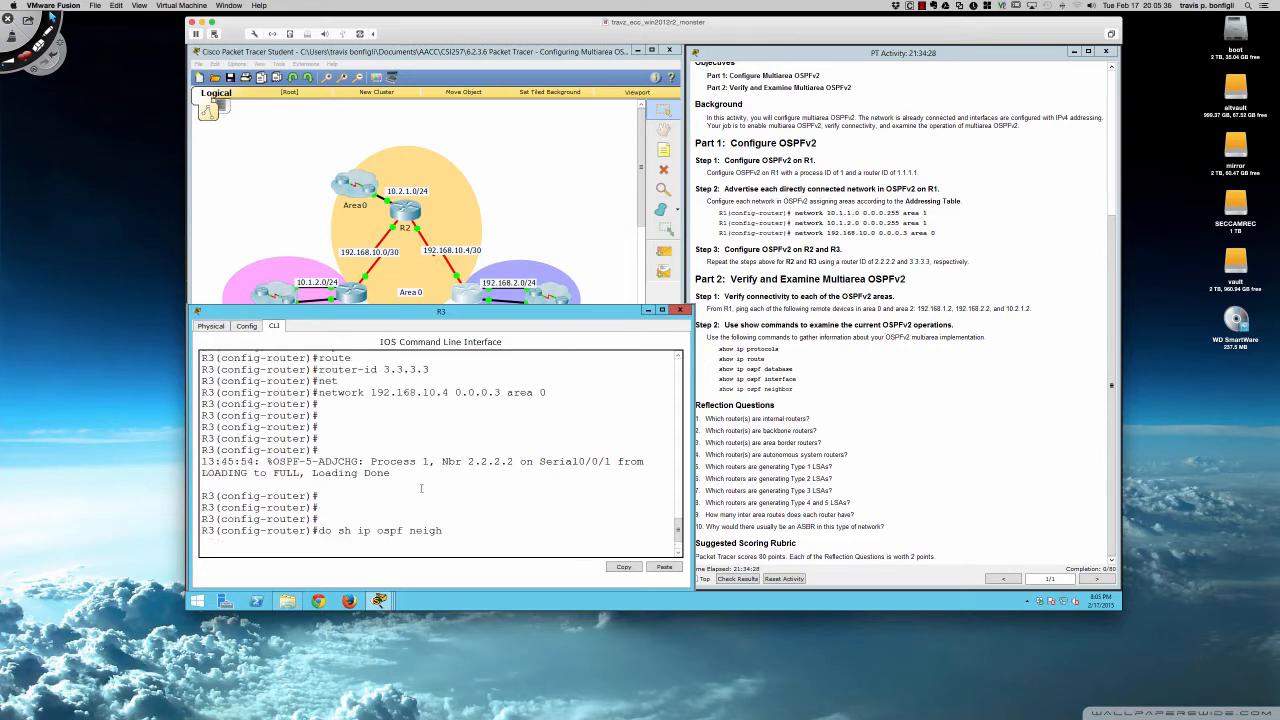
left_click_drag(343, 527, 409, 526)
left_click_drag(409, 525, 400, 526)
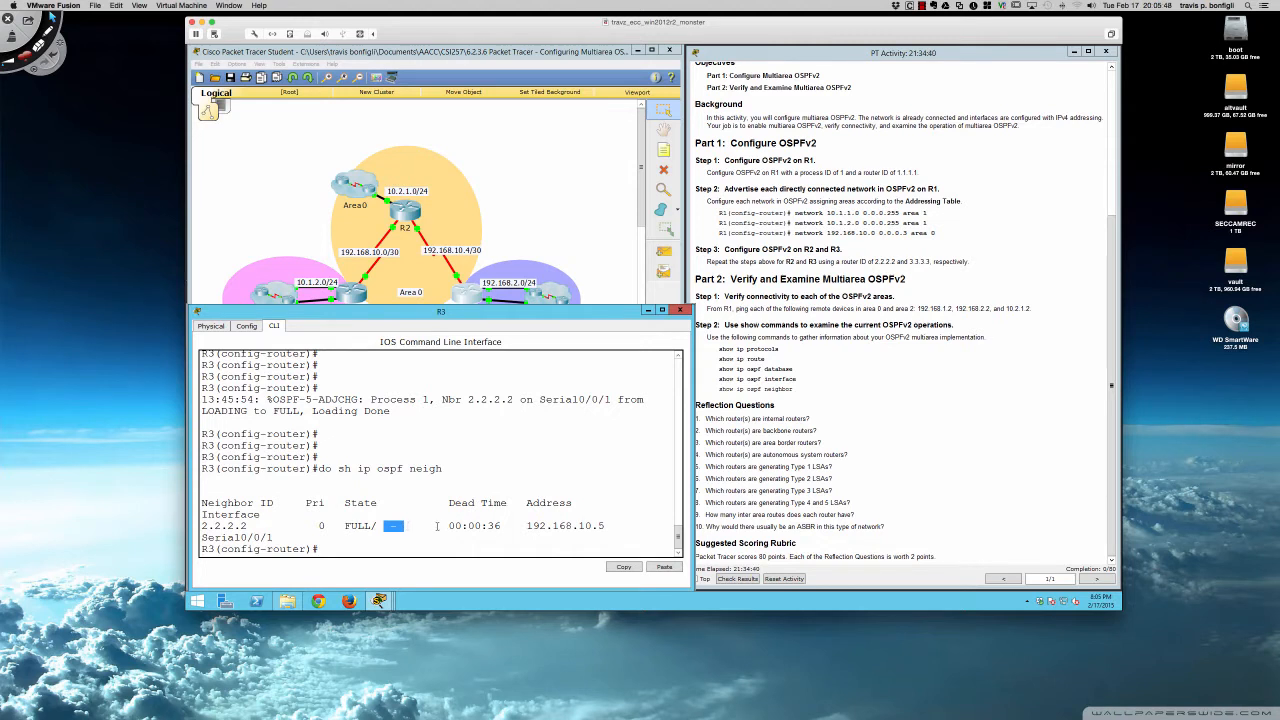
Repeat the OSPF neighbor listing on R3 many times to watch how the dead time changes
left_click(497, 522)
key("Up")
key("Return")
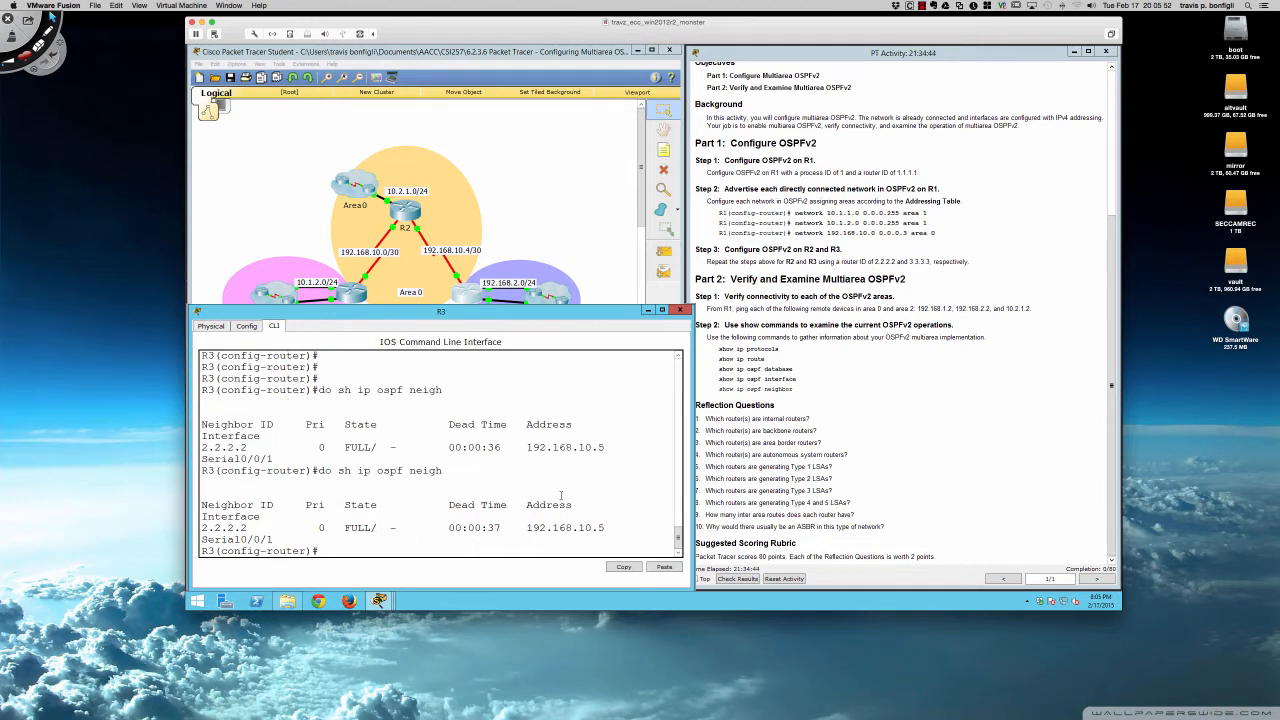
key("Up")
key("Return")
key("Up")
key("Return")
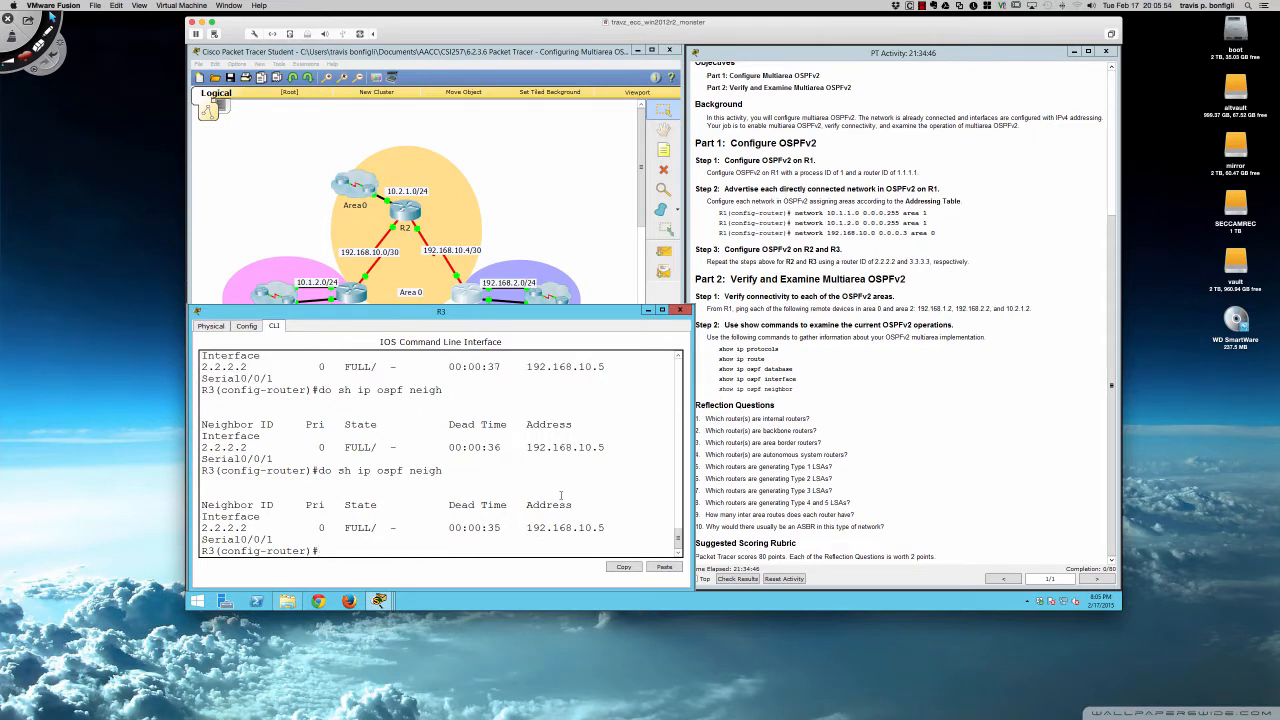
key("Up")
key("Return")
key("Up")
key("Return")
key("Up")
key("Return")
key("Up")
key("Return")
key("Up")
key("Return")
key("Up")
key("Return")
key("Up")
key("Return")
key("Up")
key("Return")
key("Up")
key("Return")
key("Up")
key("Return")
key("Up")
key("Return")
Compare the neighbor's address and interface with the Serial0/0/1 entry in R3's brief IP interface summary
left_click_drag(605, 527, 527, 527)
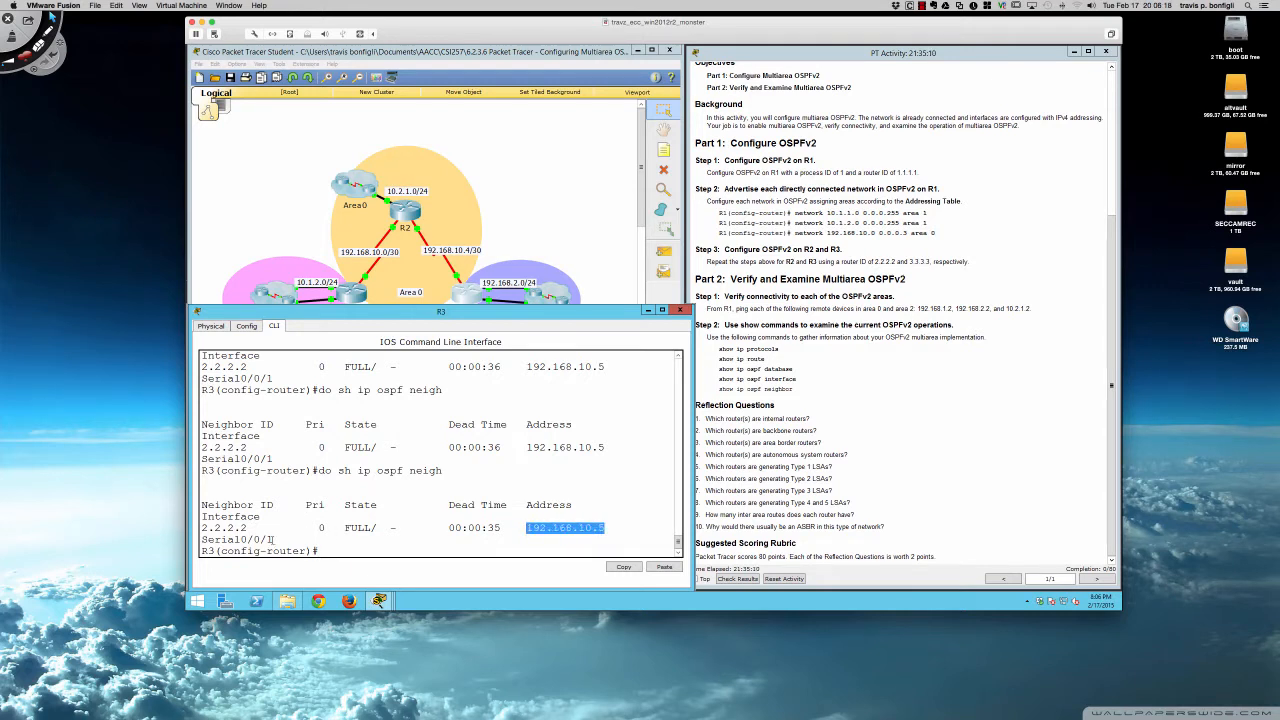
left_click_drag(273, 539, 221, 540)
left_click(228, 540)
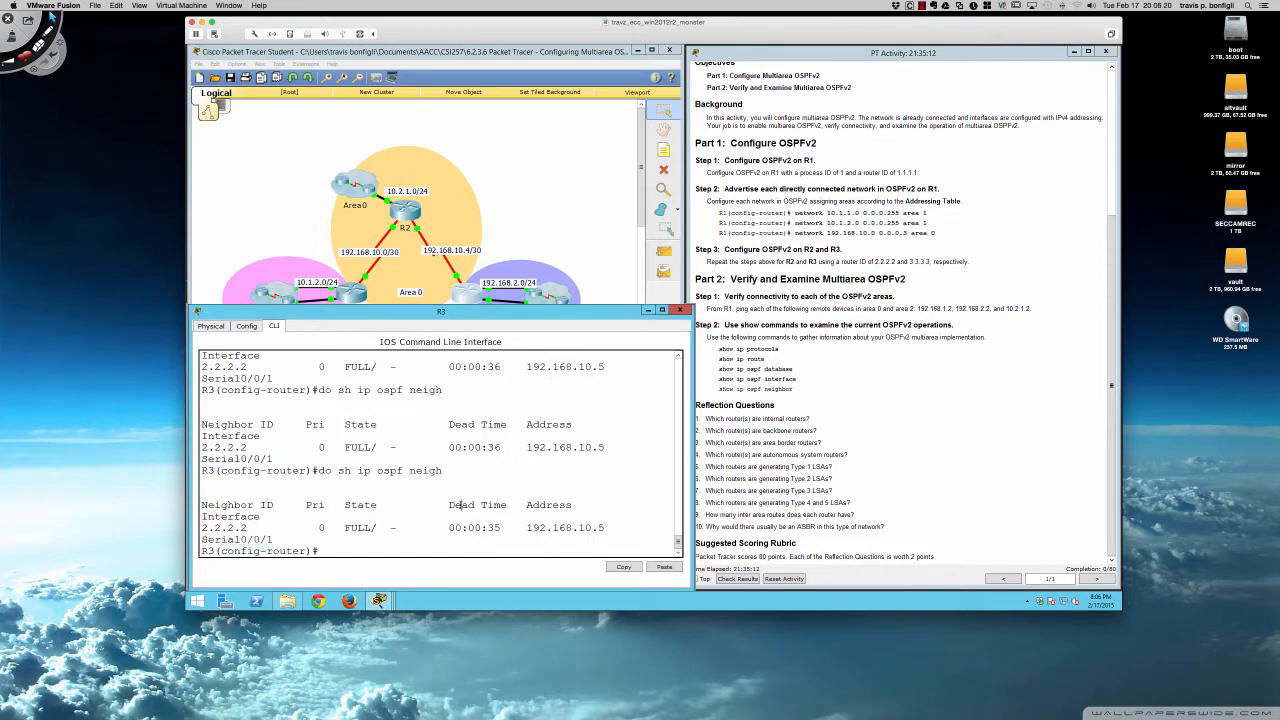
type("do sh ip int bri")
key("Return")
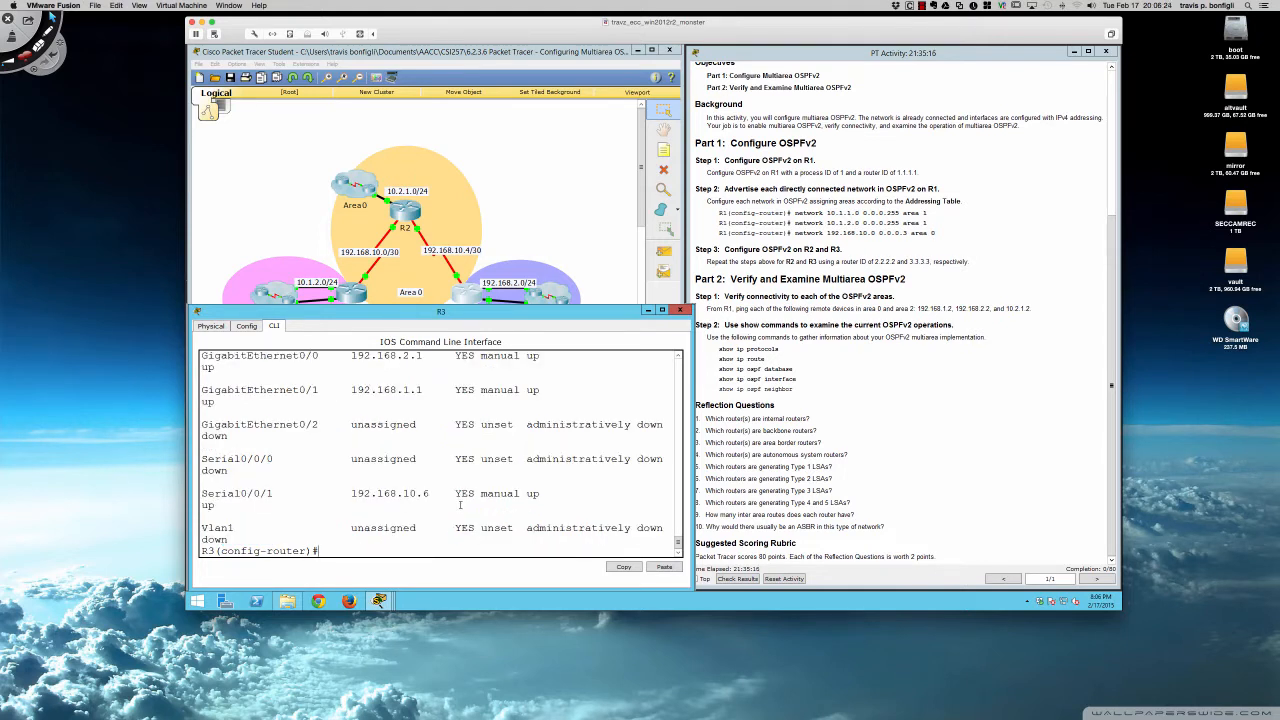
mouse_move(357, 494)
left_mouse_down()
mouse_move(430, 494)
mouse_move(351, 494)
left_mouse_up()
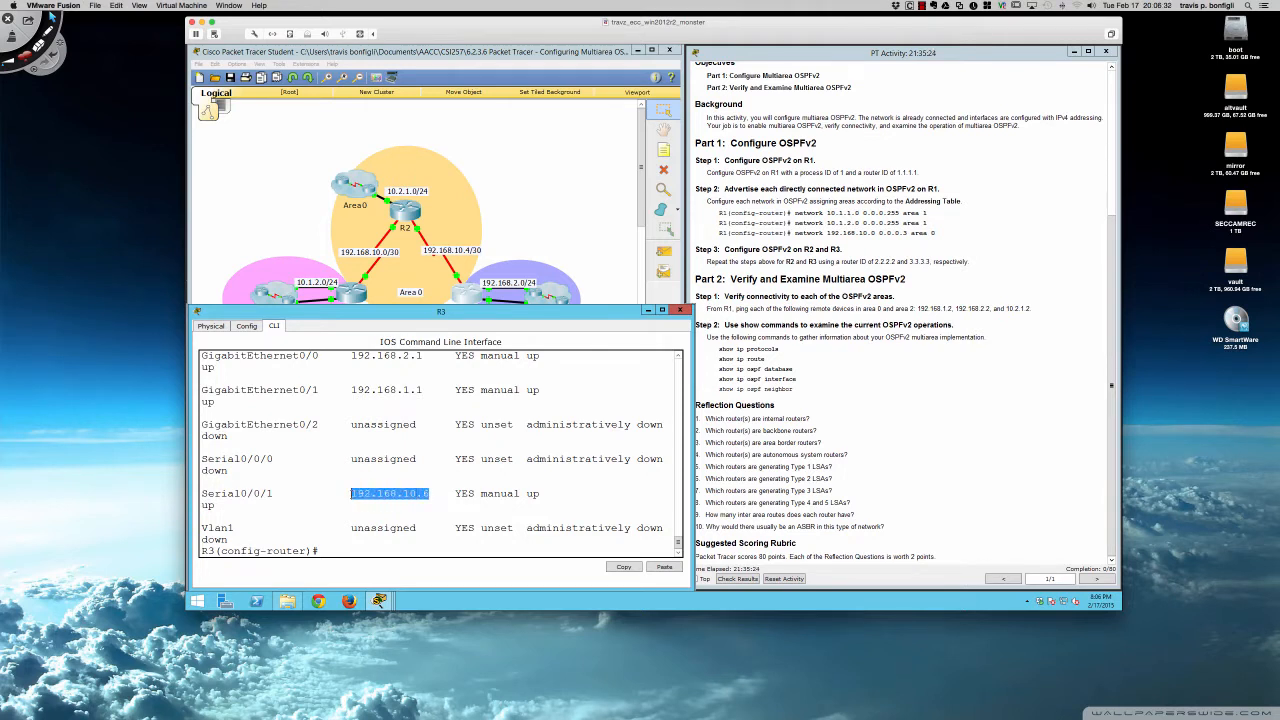
left_click(313, 493)
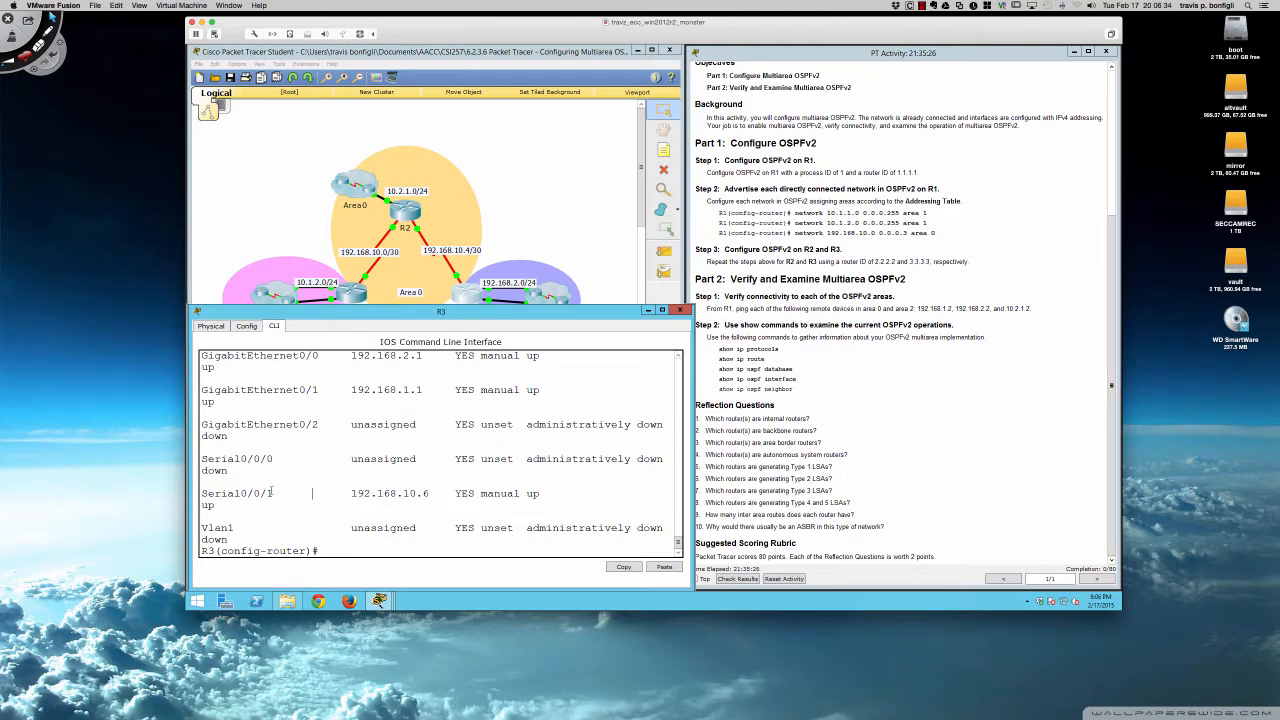
left_click_drag(276, 493, 205, 493)
Show the OSPF neighbors on R3 once more after the interface summary
type("do sh ip int bri")
key("Up")
key("Return")
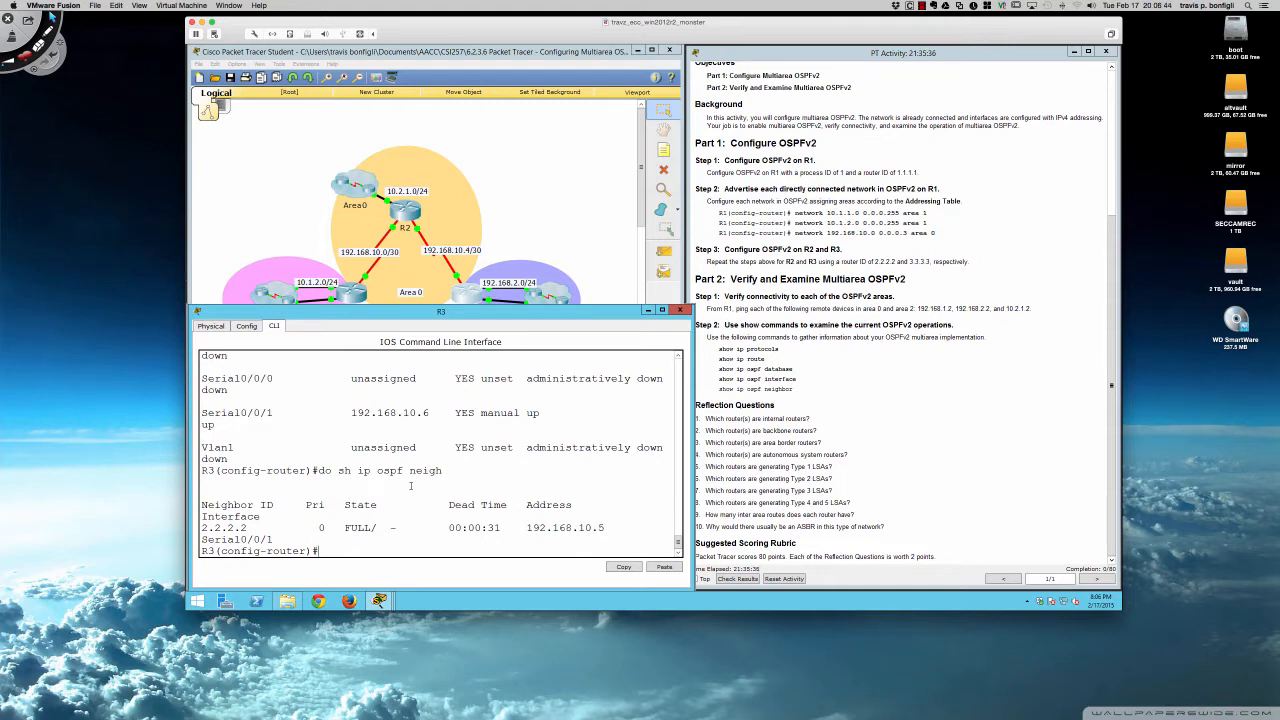
Display R3's full running configuration and examine its OSPF process section
type("do sh run")
key("Return")
key("space")
key("space")
key("space")
key("space")
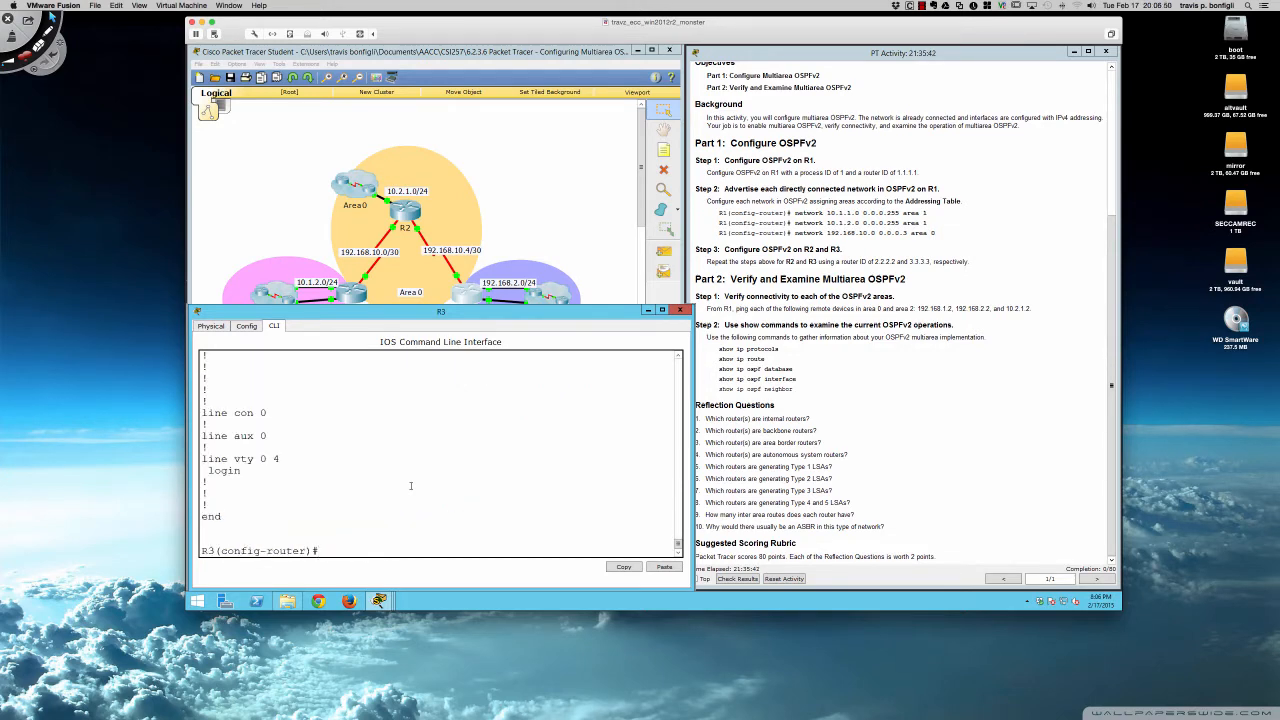
scroll(406, 485, "up", 3)
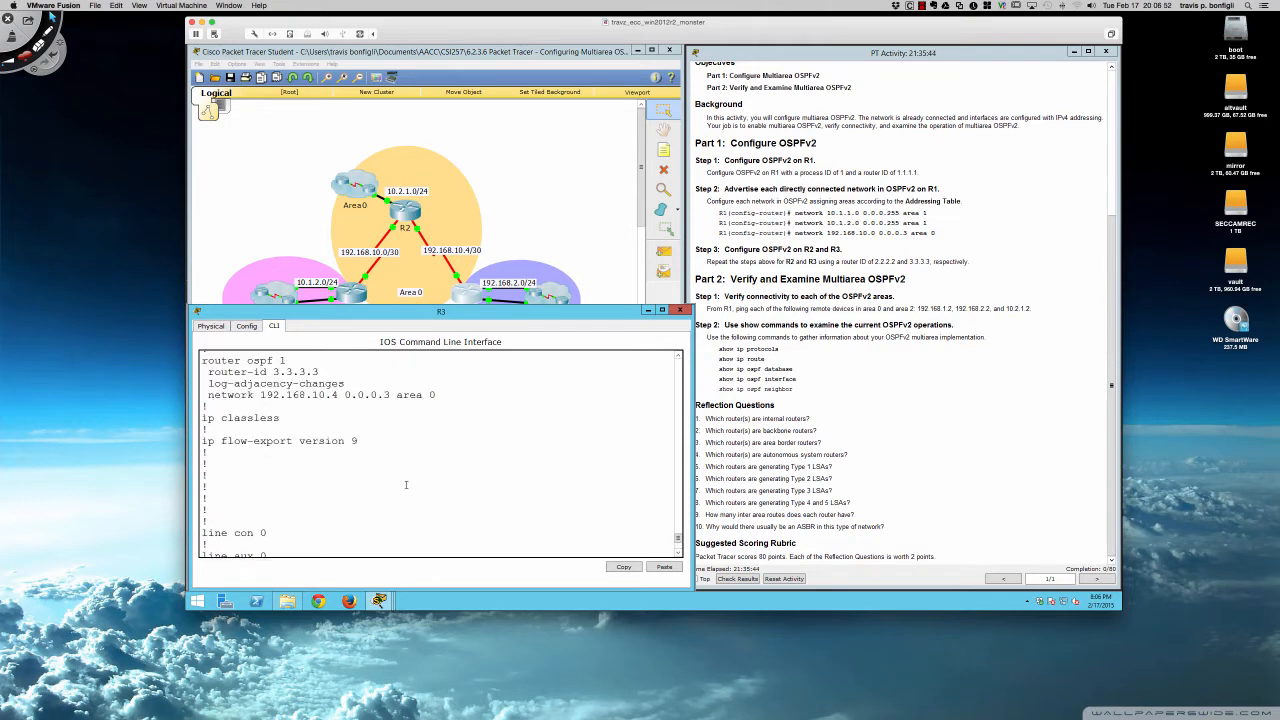
scroll(406, 485, "up", 1)
scroll(406, 485, "down", 4)
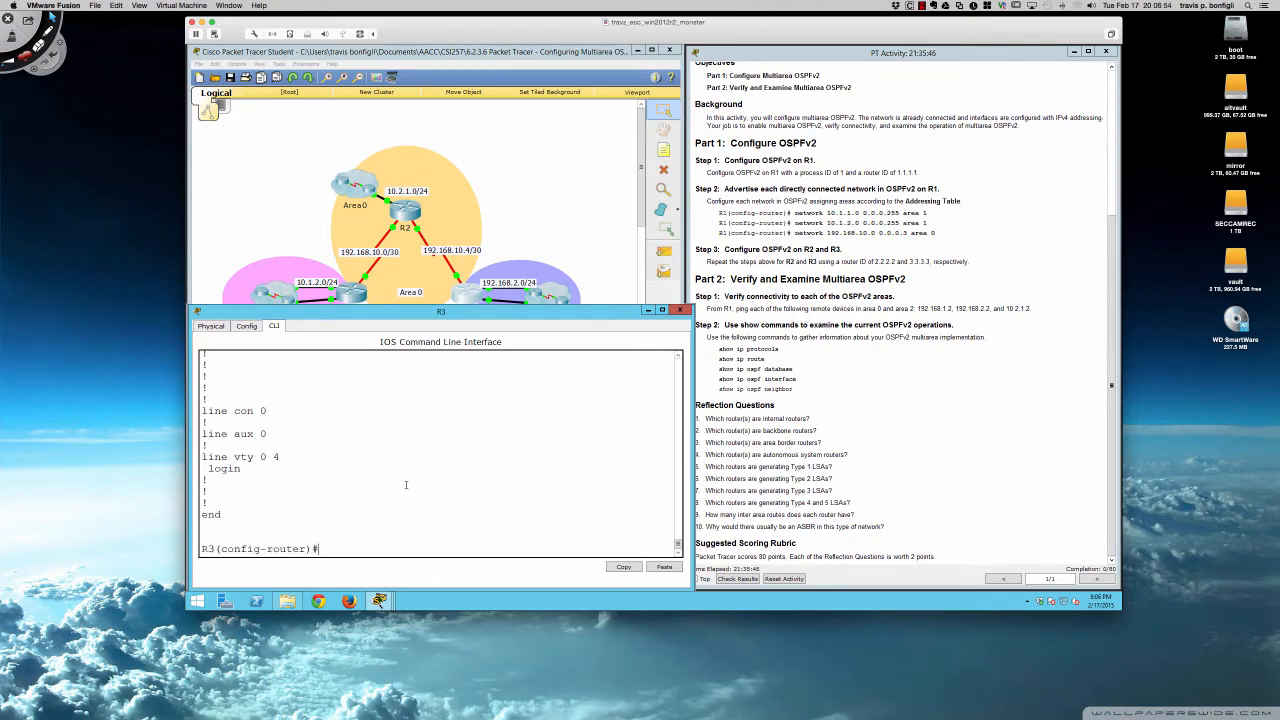
Advertise network 192.168.2.0 with wildcard mask 0.0.0.255 in area 2 of R3's OSPF process
type("net")
key("Tab")
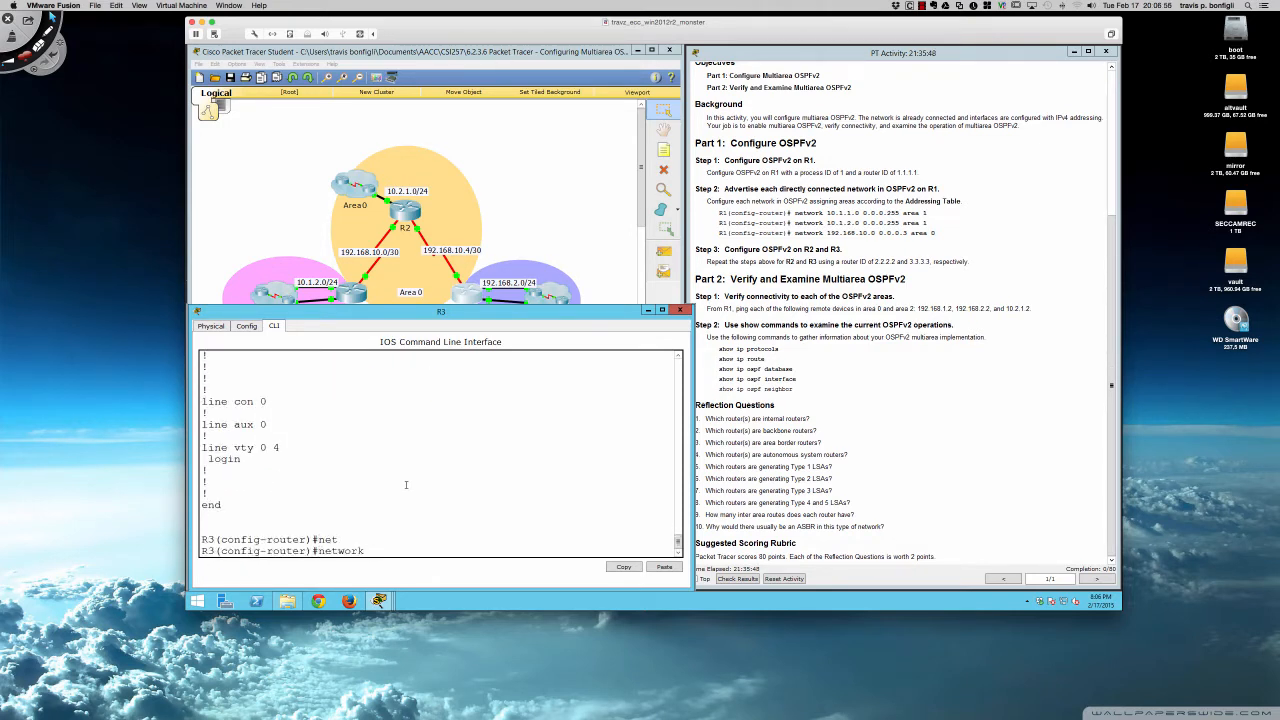
type("192.168.")
type("2.0 0.0.0")
type(".0")
type("255")
type(" area")
left_click_drag(584, 312, 585, 339)
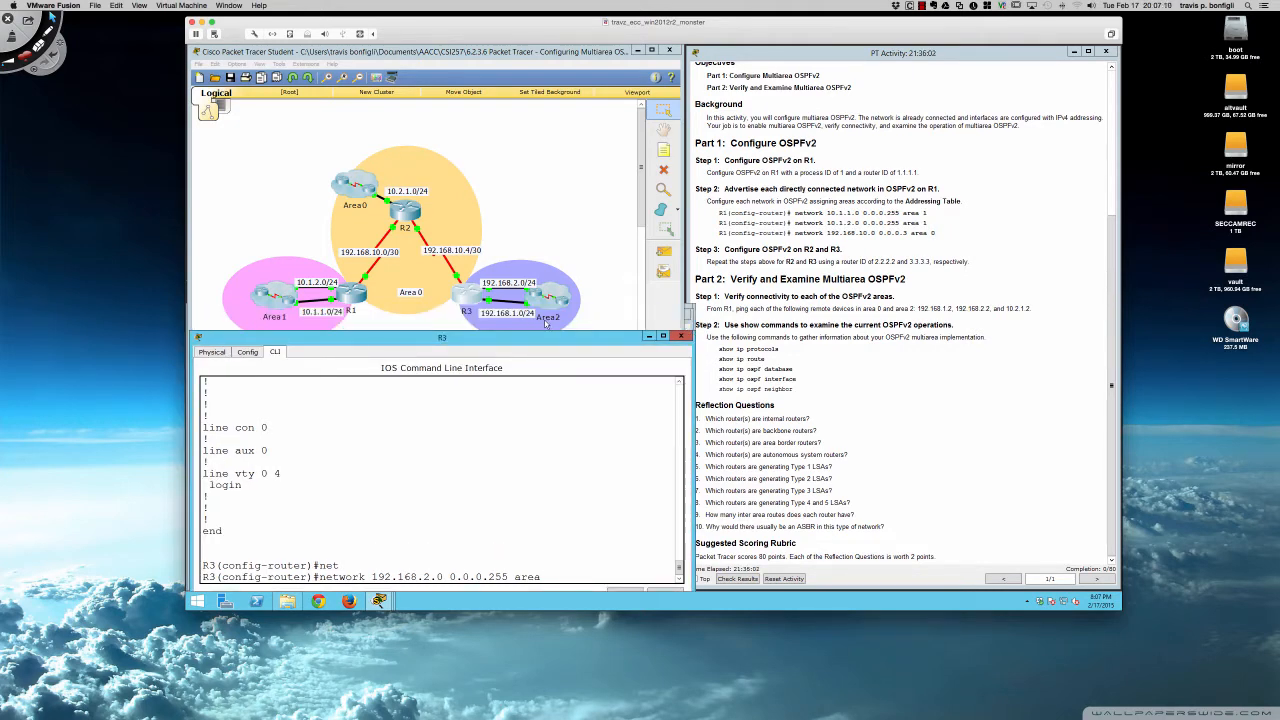
left_click_drag(548, 341, 943, 301)
type("2")
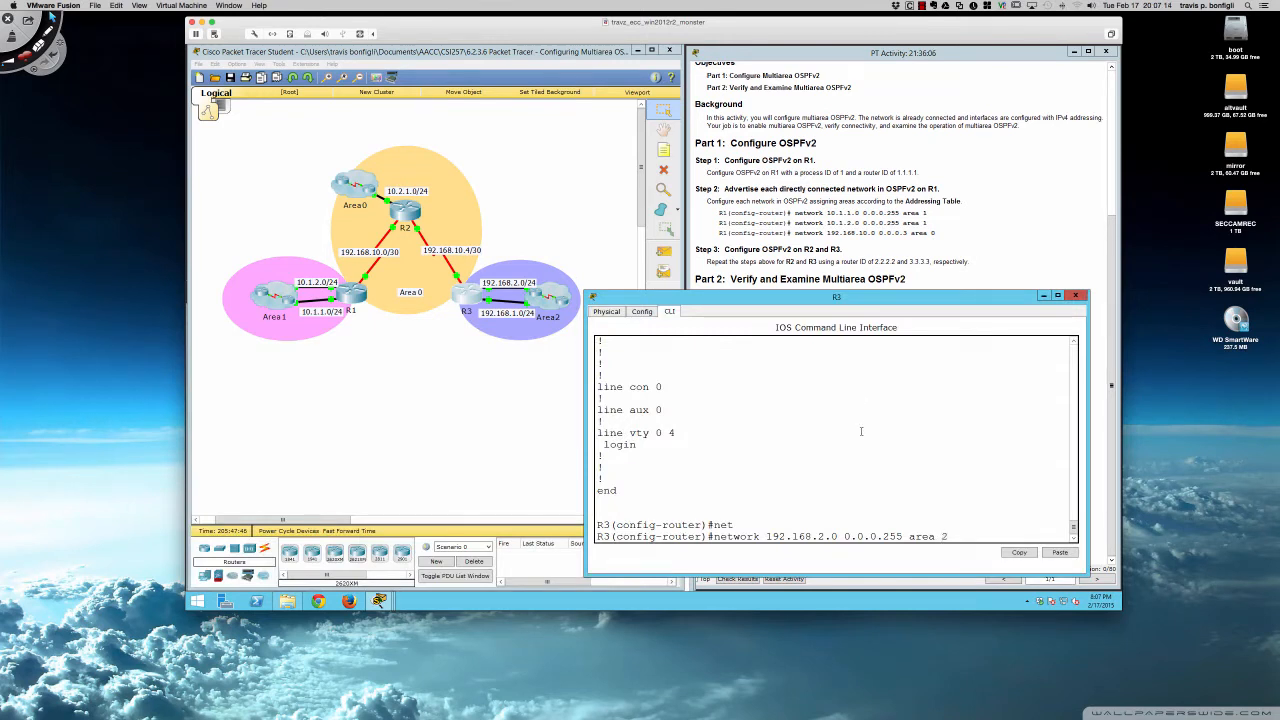
key("Return")
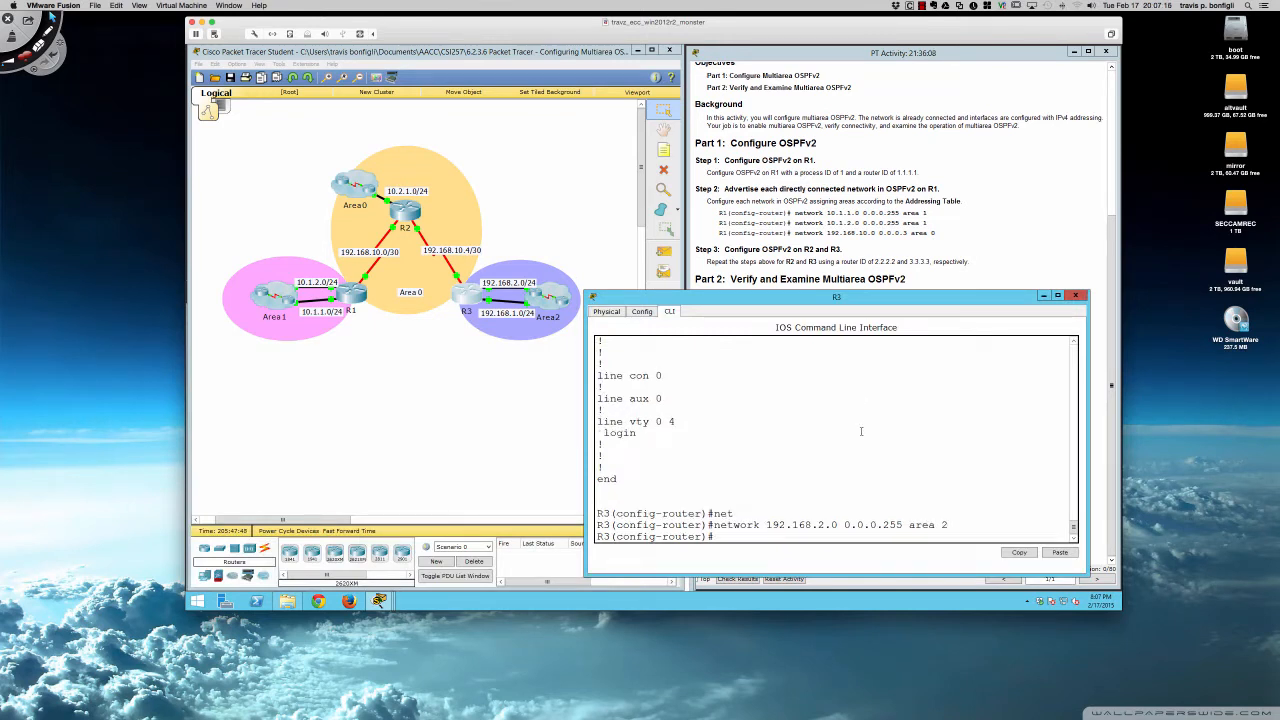
Advertise network 192.168.1.0 with wildcard mask 0.0.0.255 in area 2 on R3 and wait for the OSPF adjacency messages
key("Up")
key("BackSpace")
type("192.168.1.0 0.0.0.255 area 2")
key("Return")
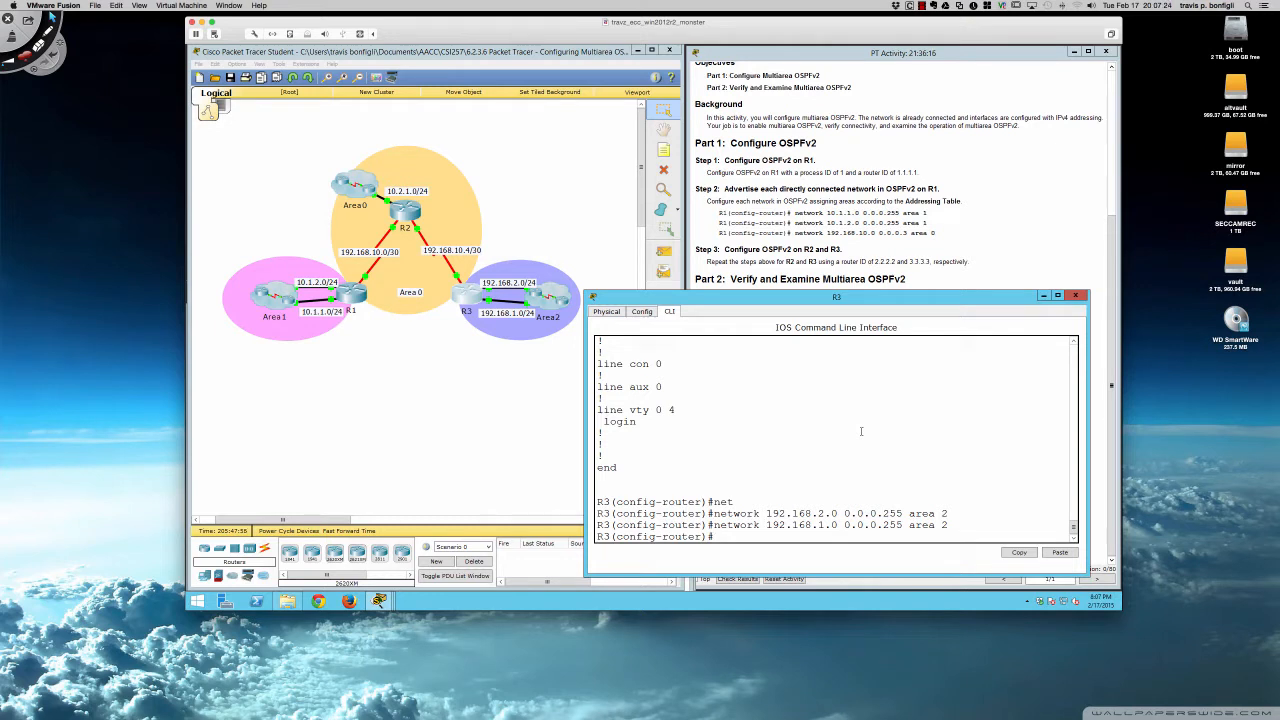
key("Return")
key("Return")
key("Return")
key("Return")
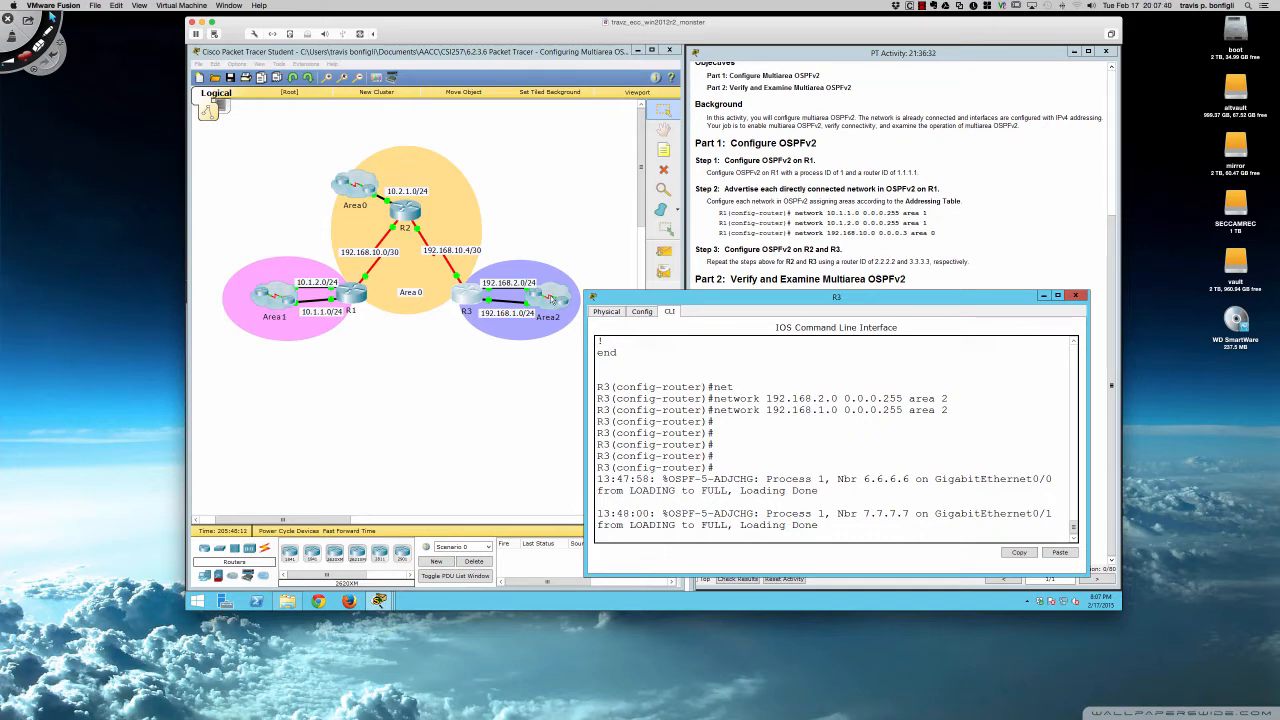
Check the activity results, review the assessment items for R1, R2 and R3 with fully readable names, and close the results
left_click_drag(762, 299, 393, 302)
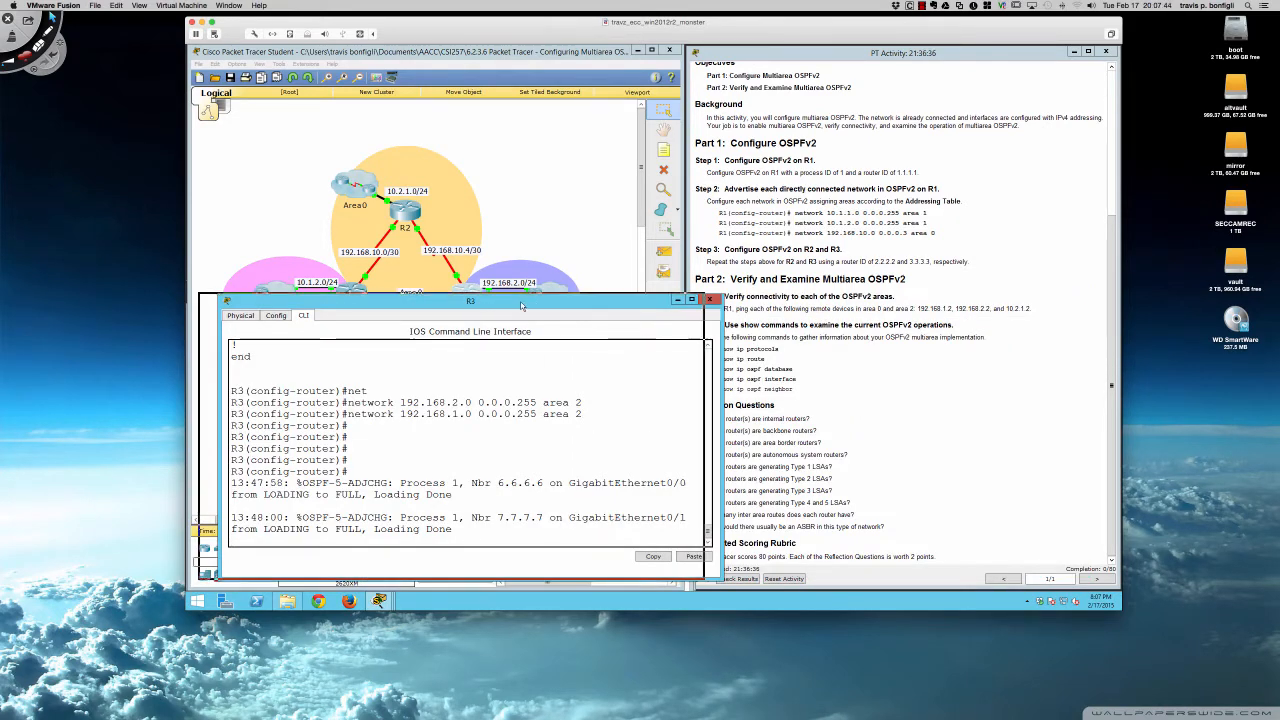
left_click_drag(521, 306, 493, 314)
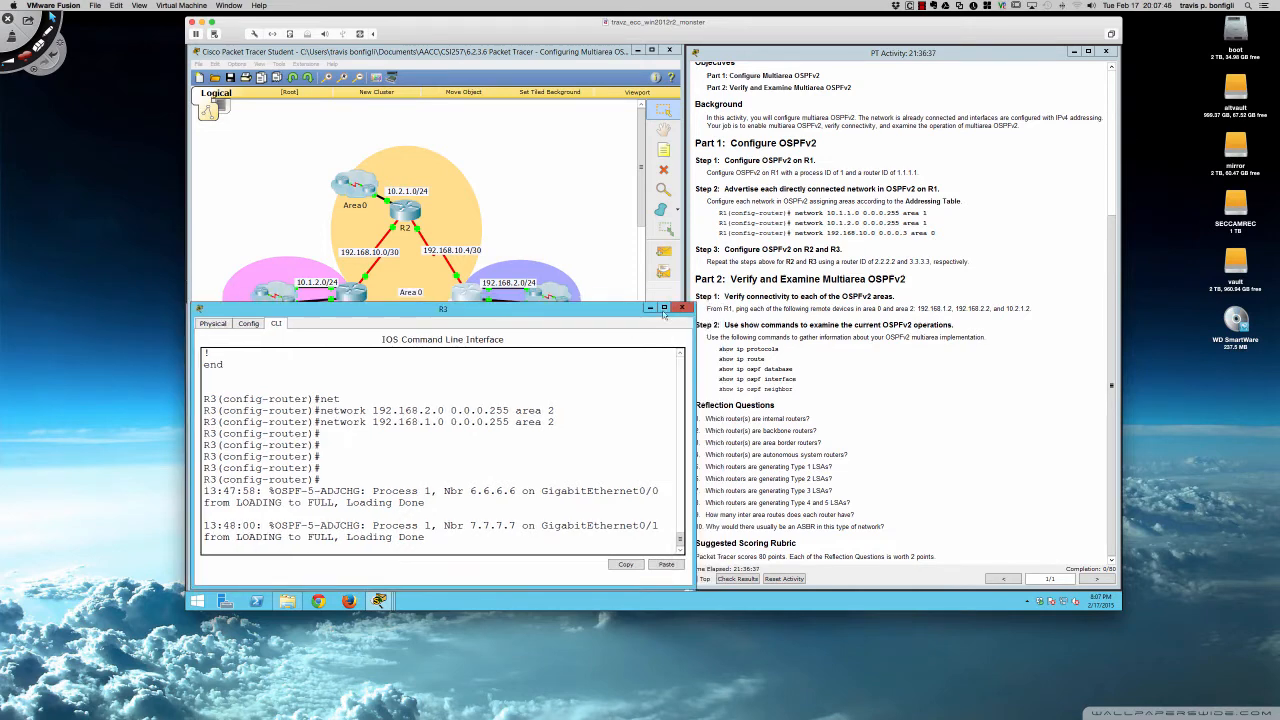
left_click(781, 275)
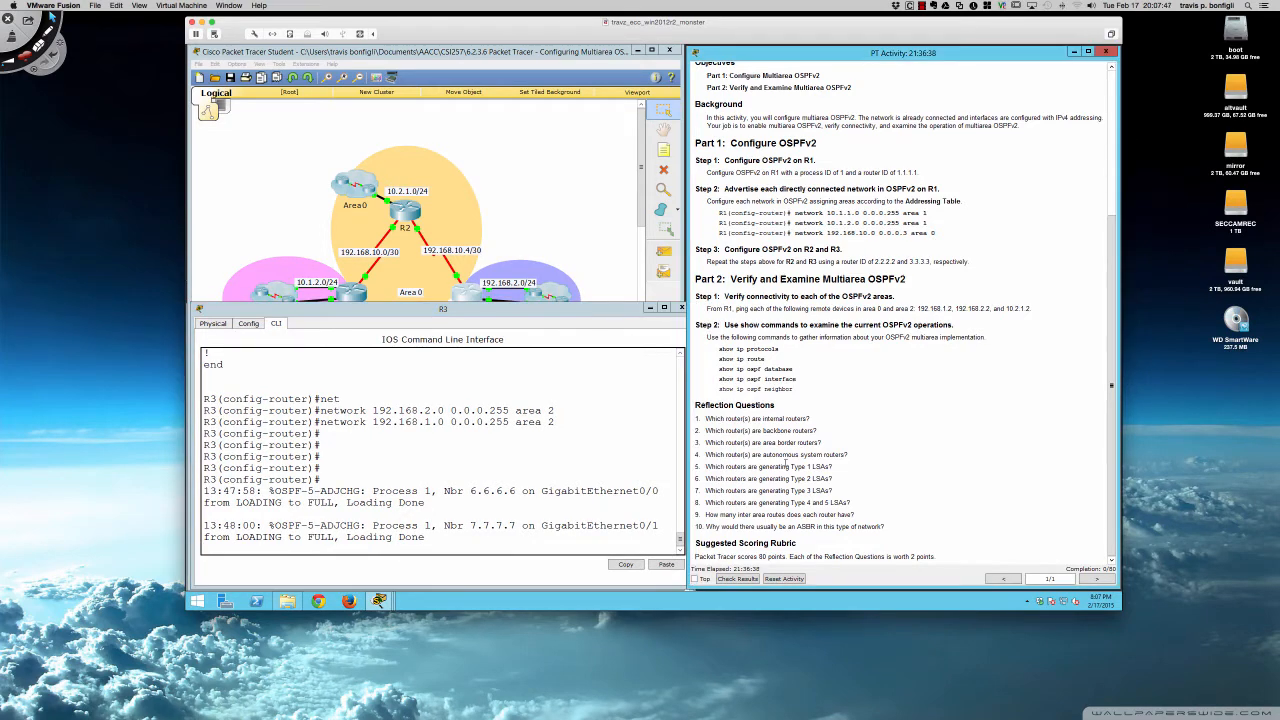
left_click(742, 578)
left_click(420, 268)
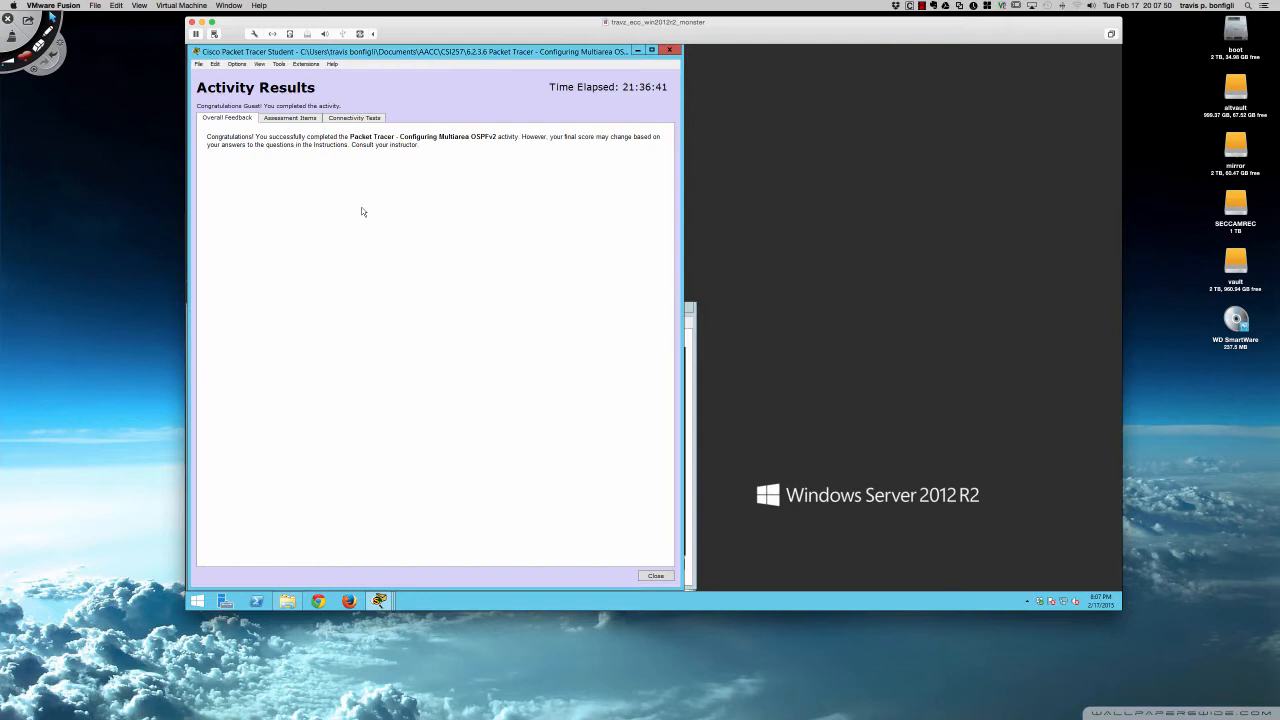
left_click(298, 118)
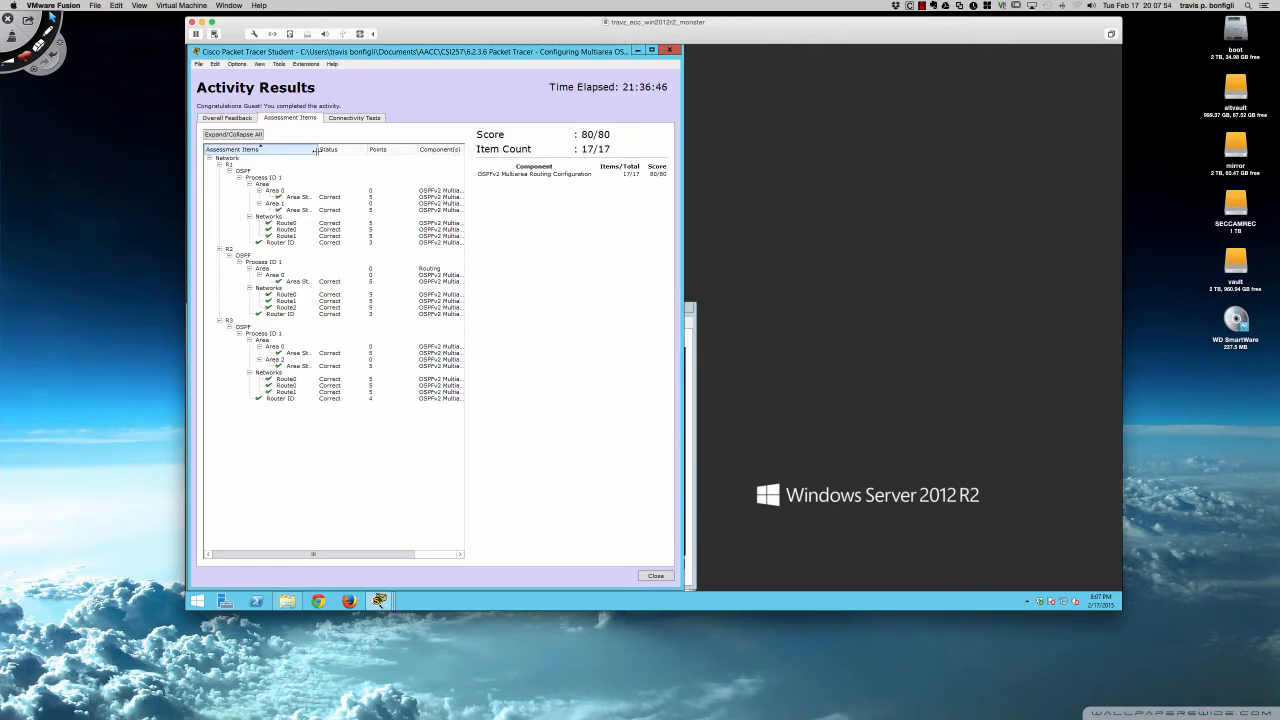
left_click_drag(318, 150, 369, 150)
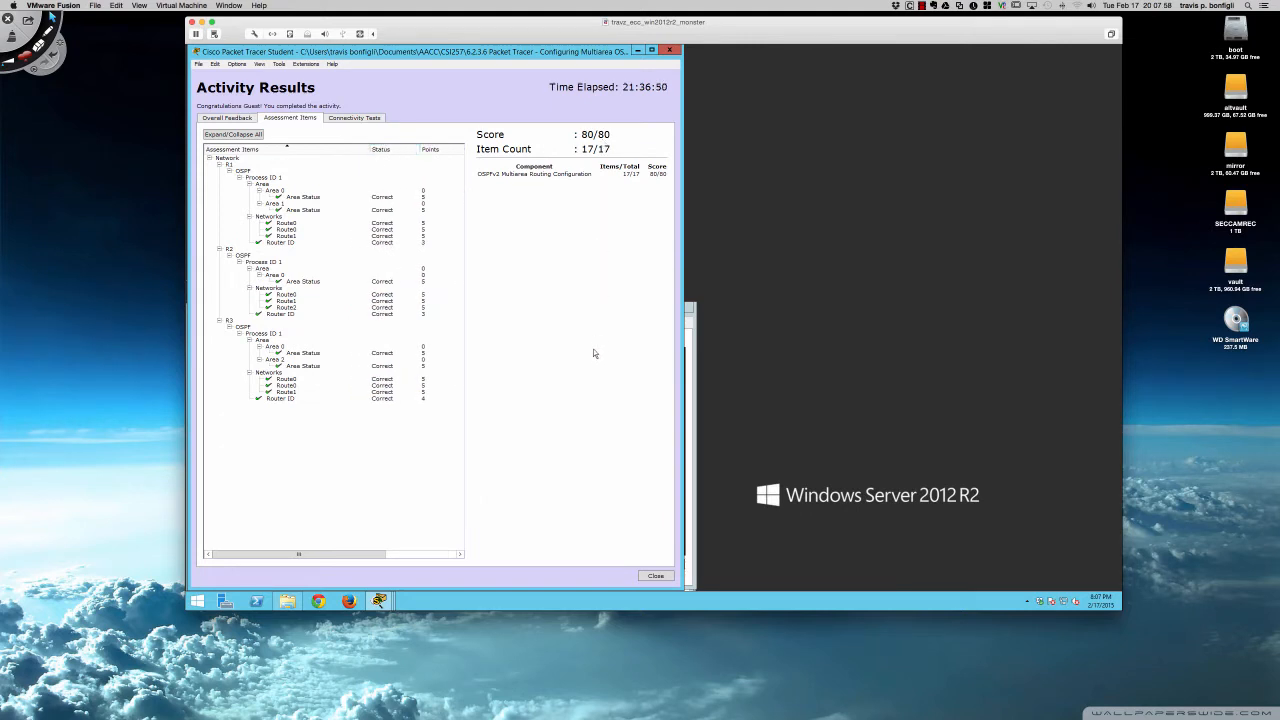
left_click(667, 51)
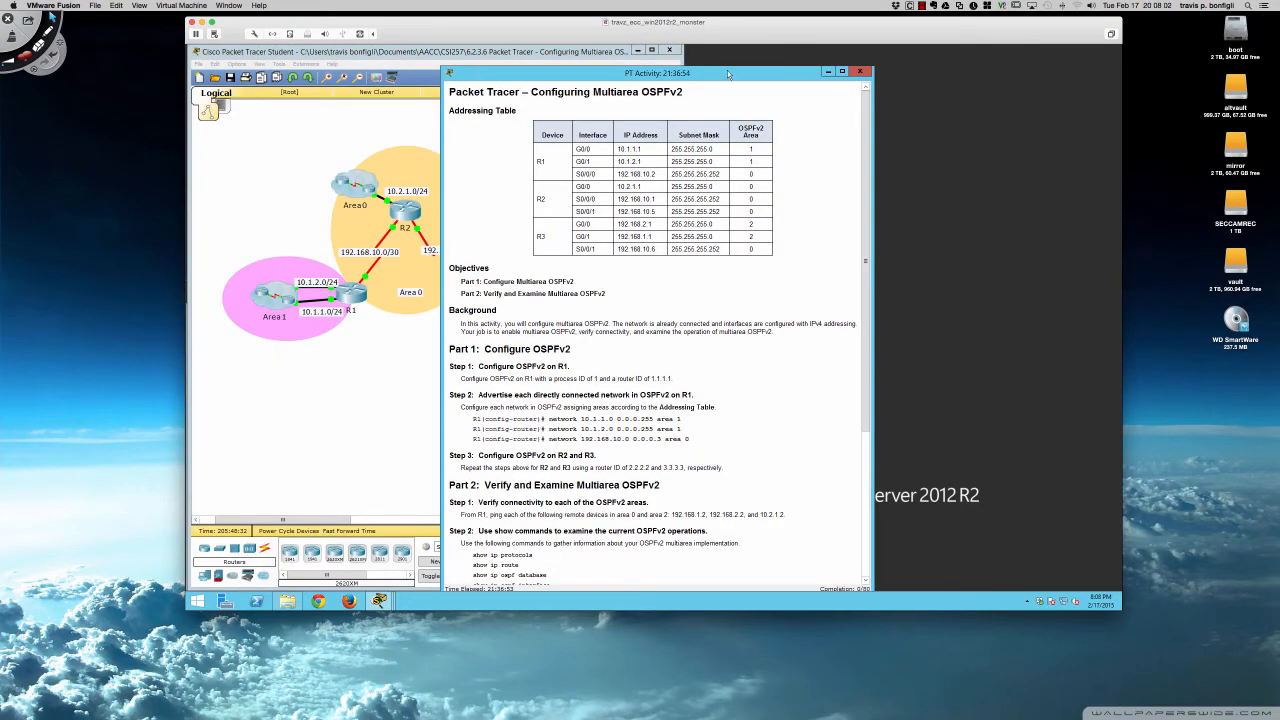
Place the activity instructions beside the topology and read the verification steps and reflection questions
left_click_drag(729, 73, 972, 49)
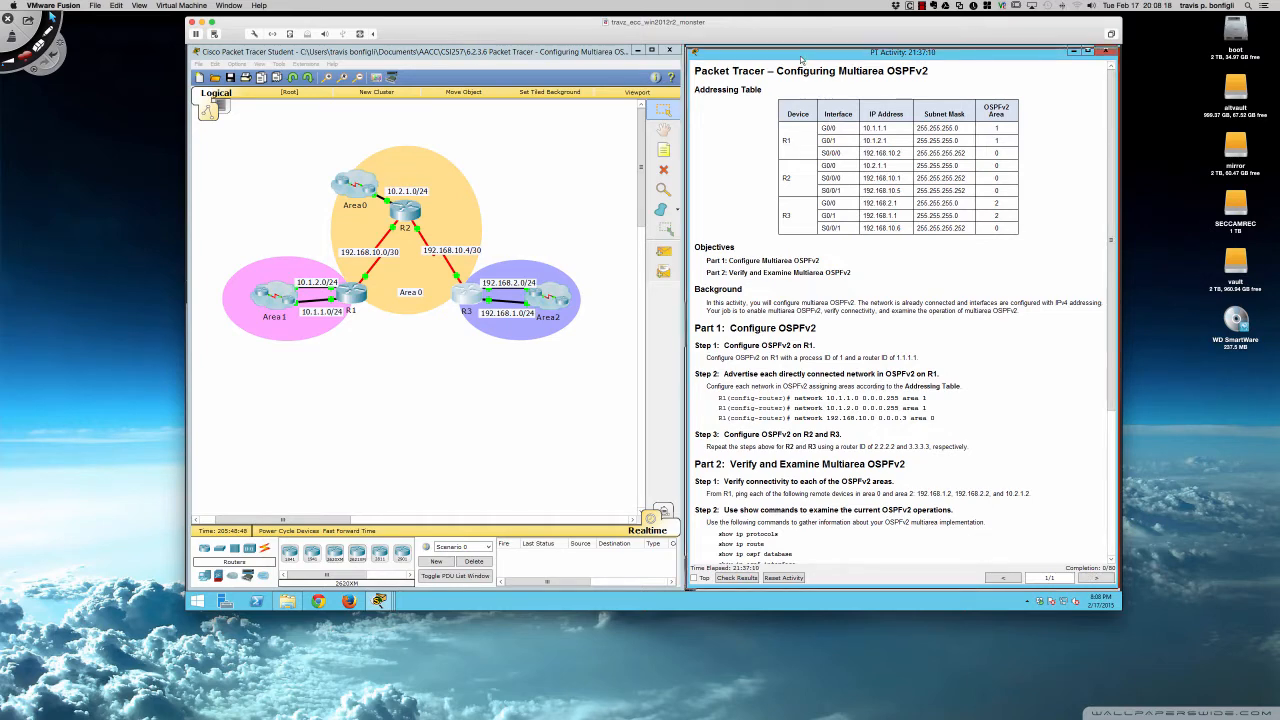
left_click_drag(801, 58, 800, 59)
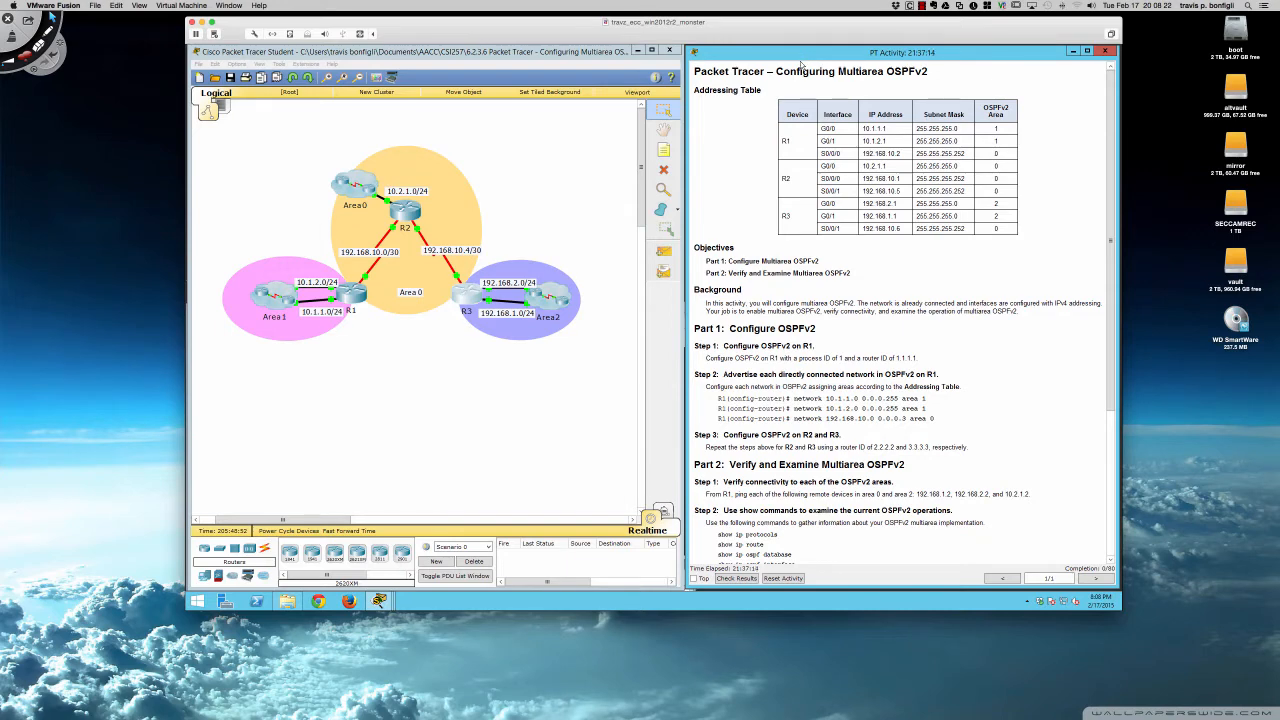
scroll(789, 246, "down", 3)
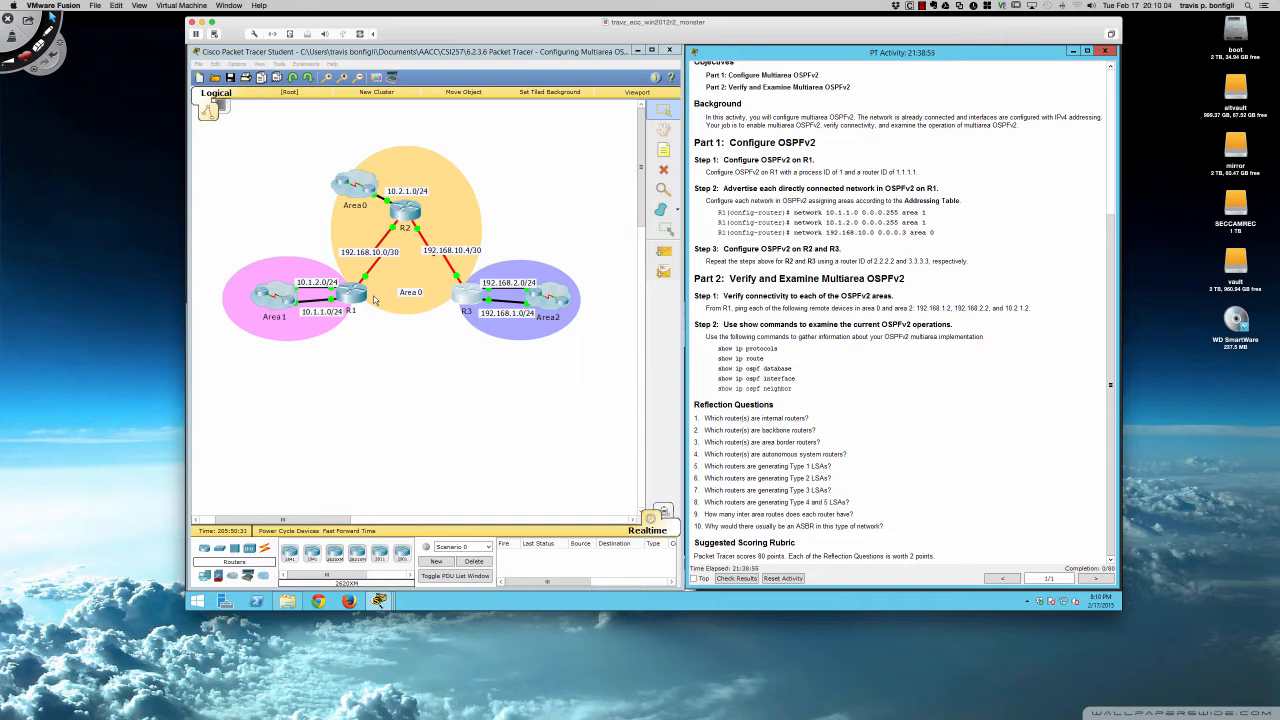
Switch to Deskscribble, underline routers R1 and R3 in the topology, and handwrite "ABRs" beneath each
key("super+Tab")
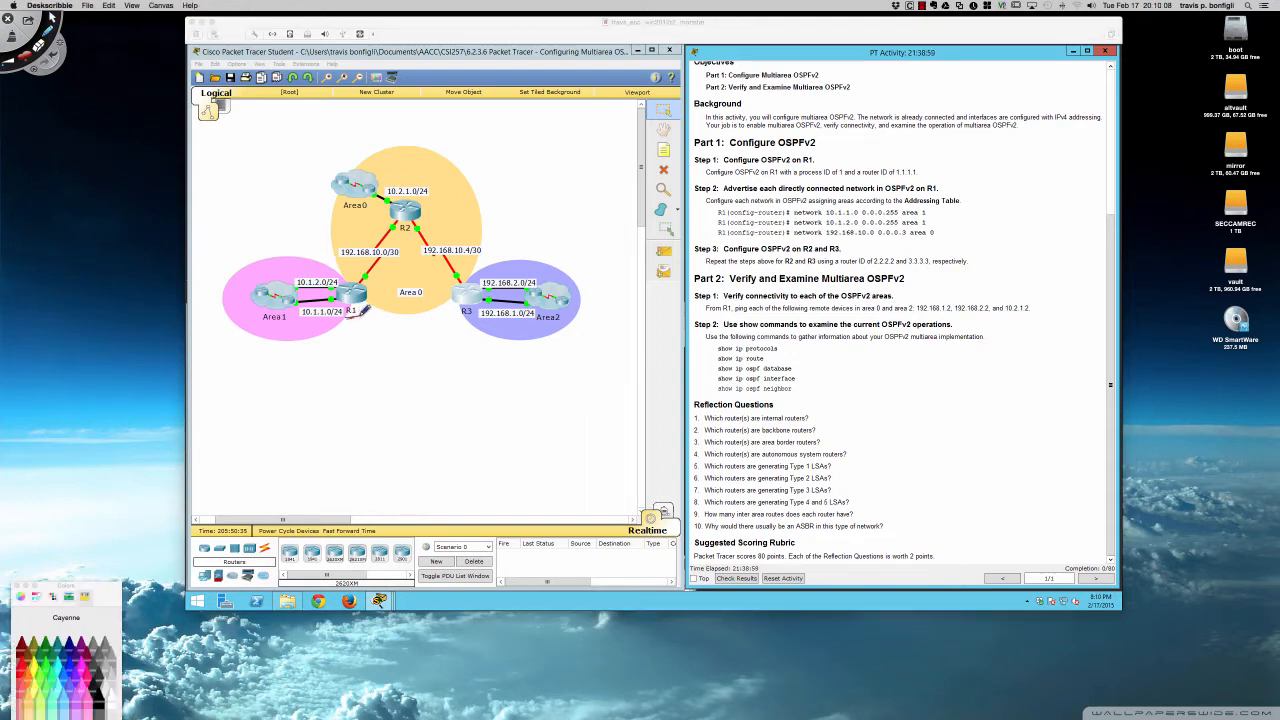
left_click_drag(348, 318, 360, 317)
left_click_drag(461, 317, 474, 316)
mouse_move(352, 330)
left_mouse_down()
mouse_move(454, 336)
mouse_move(480, 322)
mouse_move(474, 340)
left_mouse_up()
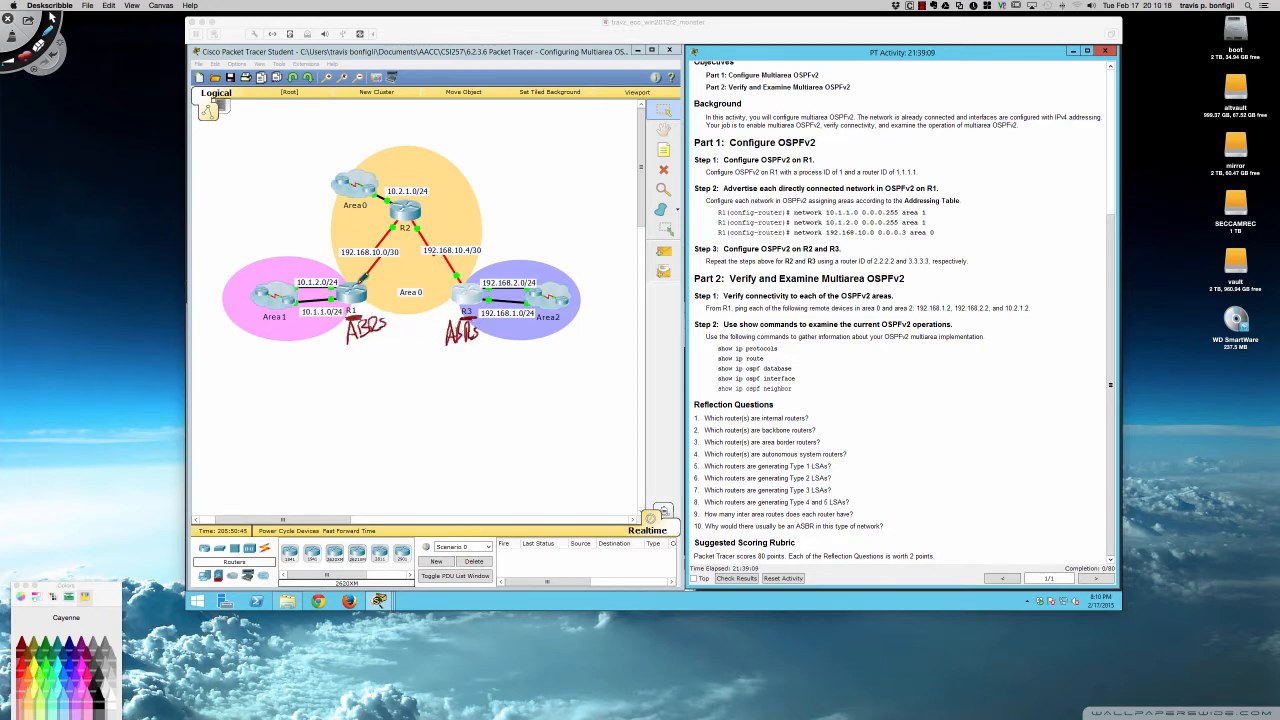
Circle R1's and R3's serial links toward R2 and their LAN links toward Area 1 and Area 2
mouse_move(368, 267)
left_mouse_down()
mouse_move(362, 284)
mouse_move(364, 268)
left_mouse_up()
mouse_move(446, 282)
left_mouse_down()
mouse_move(460, 268)
mouse_move(445, 271)
left_mouse_up()
mouse_move(334, 283)
left_mouse_down()
mouse_move(321, 300)
mouse_move(338, 292)
mouse_move(322, 290)
mouse_move(342, 303)
mouse_move(338, 269)
mouse_move(350, 281)
left_mouse_up()
mouse_move(495, 268)
left_mouse_down()
mouse_move(483, 292)
mouse_move(506, 300)
mouse_move(489, 271)
mouse_move(497, 303)
mouse_move(506, 267)
mouse_move(490, 305)
mouse_move(504, 272)
left_mouse_up()
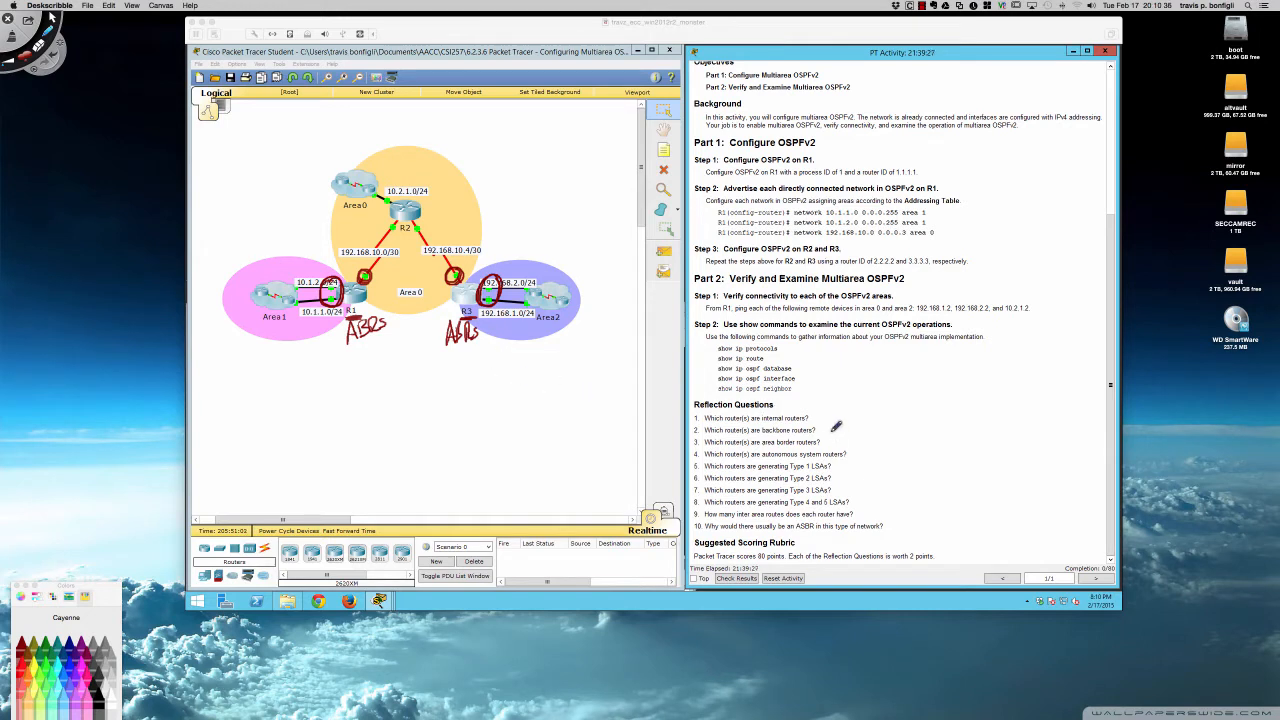
Handwrite R2, then R1, R2, R3, then R1/R3 beside reflection questions 1 to 3, and draw an arrow after question 4
mouse_move(816, 408)
left_mouse_down()
mouse_move(836, 405)
mouse_move(832, 423)
mouse_move(881, 418)
mouse_move(848, 441)
mouse_move(860, 430)
mouse_move(866, 444)
left_mouse_up()
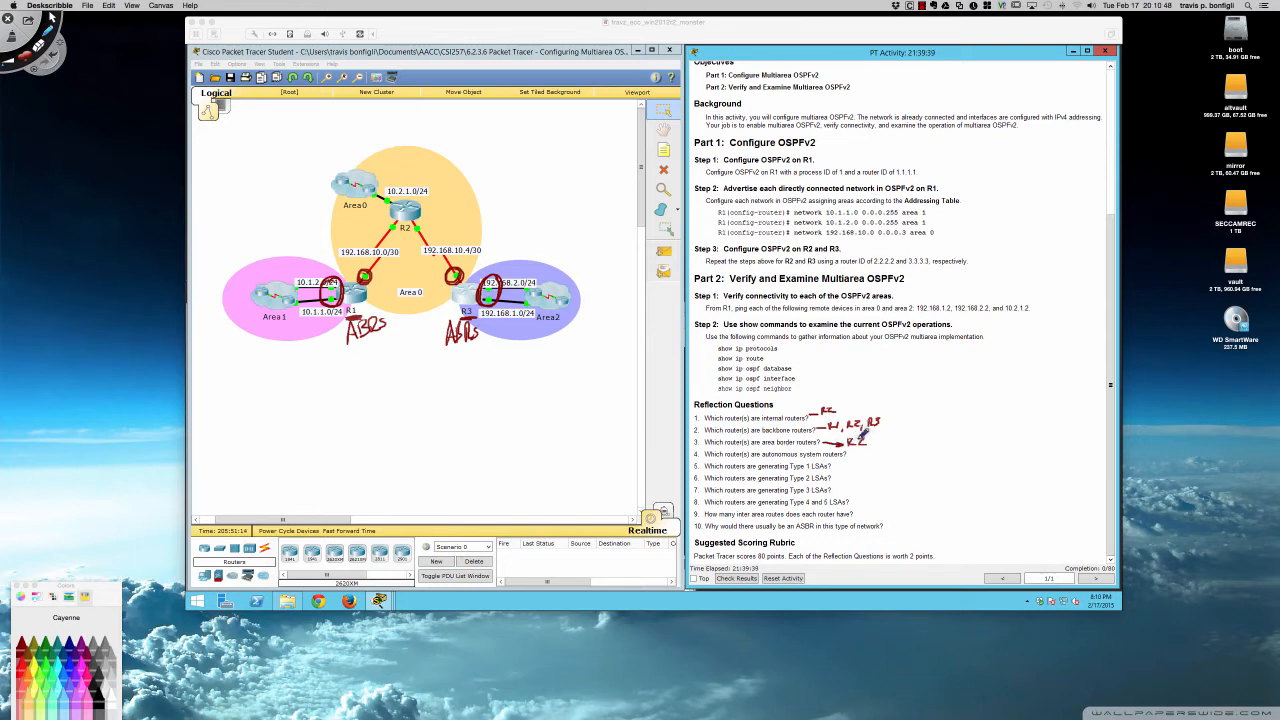
key("super+z")
left_click_drag(857, 437, 876, 445)
mouse_move(878, 437)
left_mouse_down()
mouse_move(872, 455)
mouse_move(900, 458)
left_mouse_up()
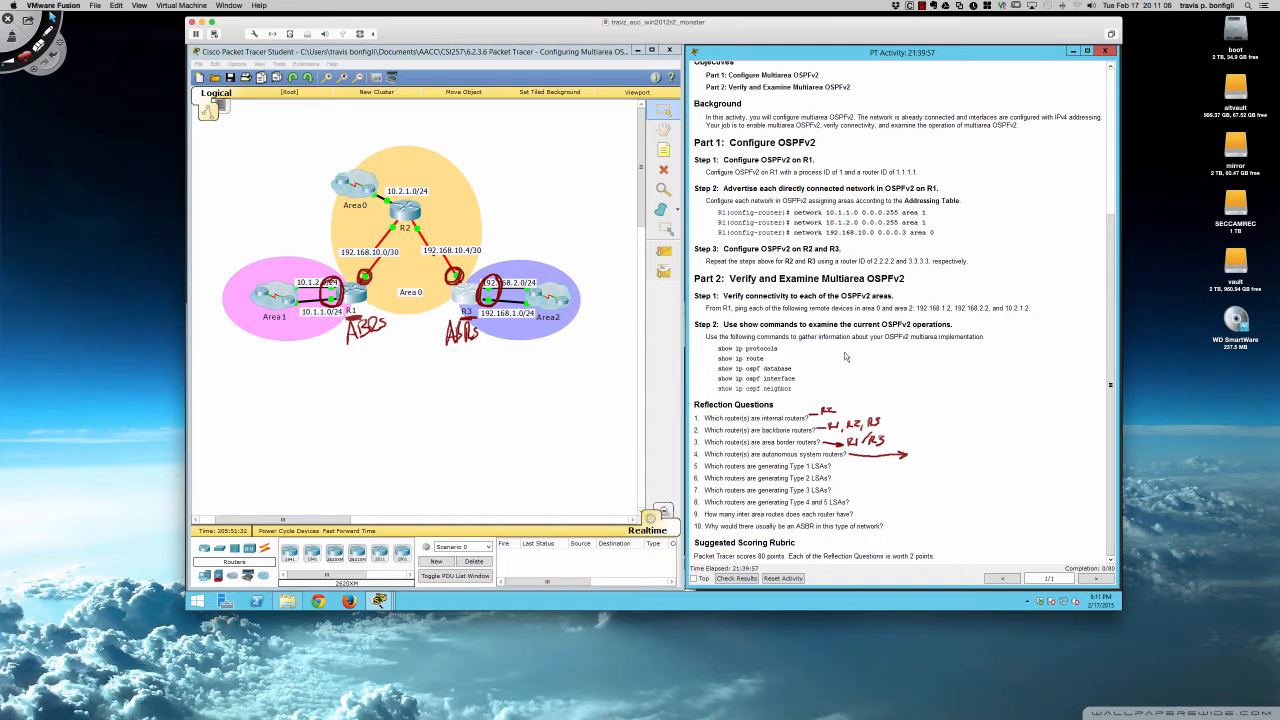
Switch back to Packet Tracer, open R1's command line and display its IP routing protocol information from router configuration mode
left_click(352, 297)
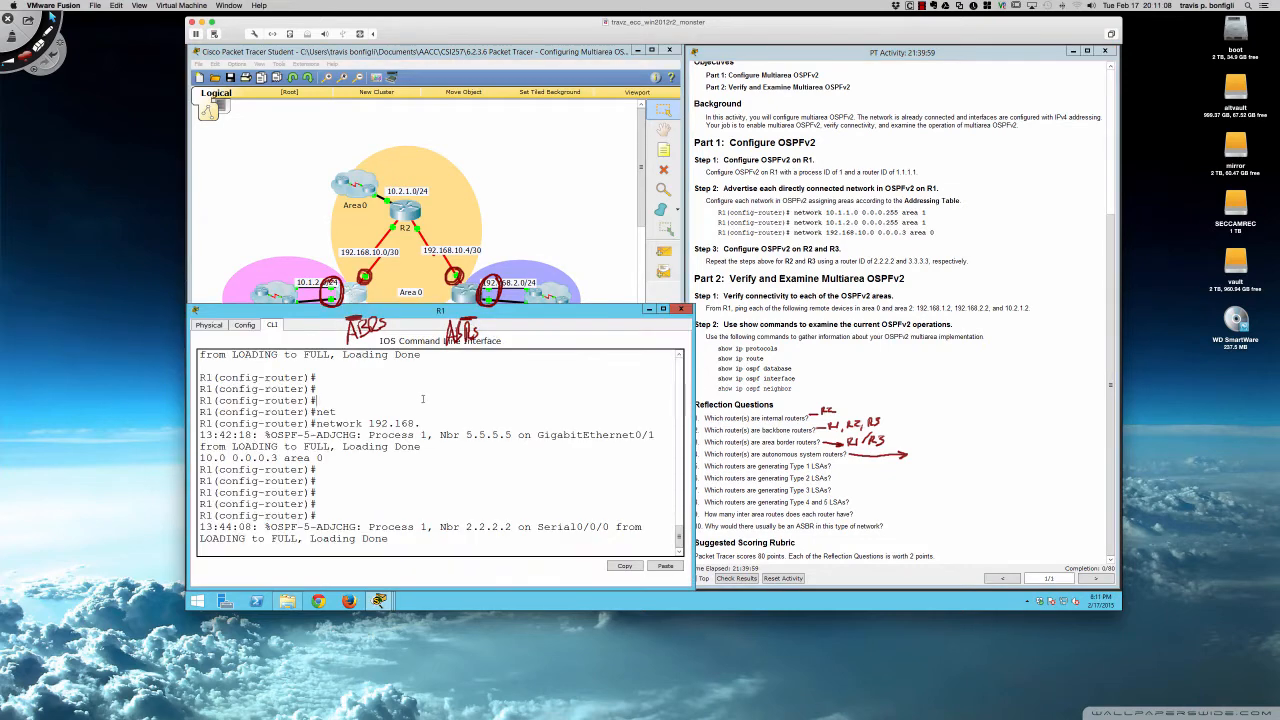
key("Return")
key("Return")
key("Return")
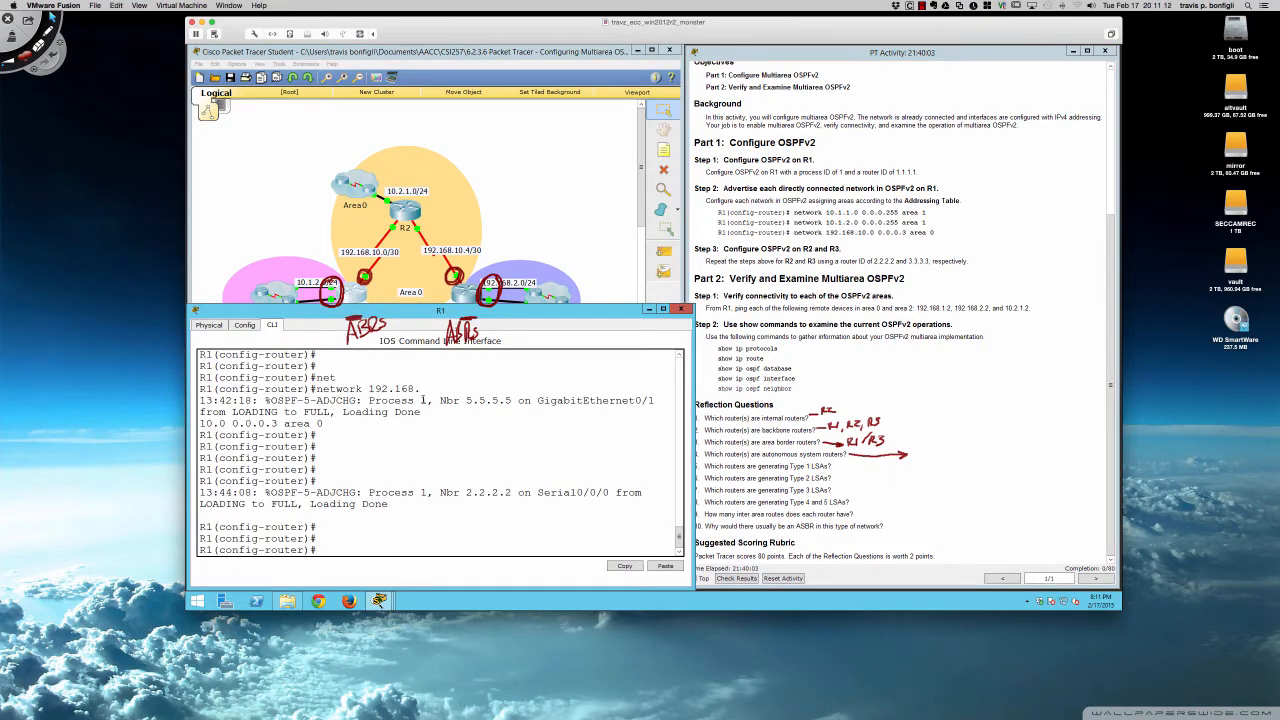
type("sh ip proto")
key("Return")
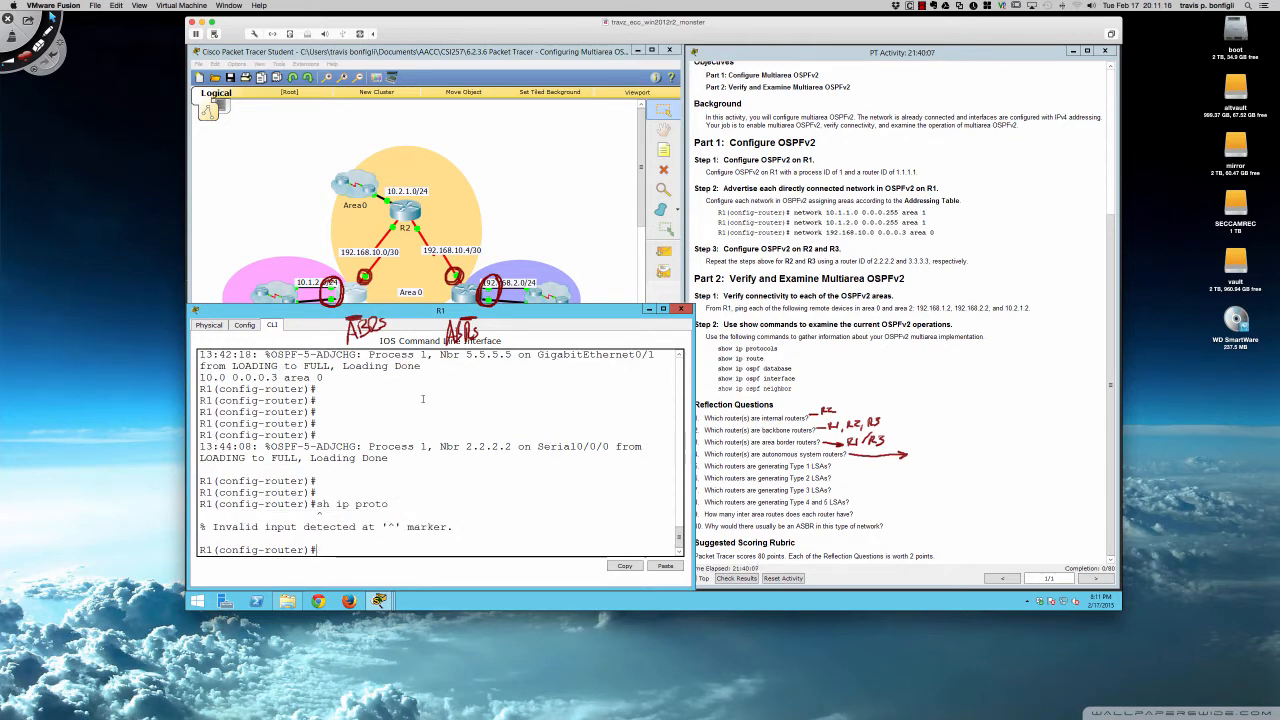
type("do sh ip r")
key("BackSpace")
type("proto")
key("Return")
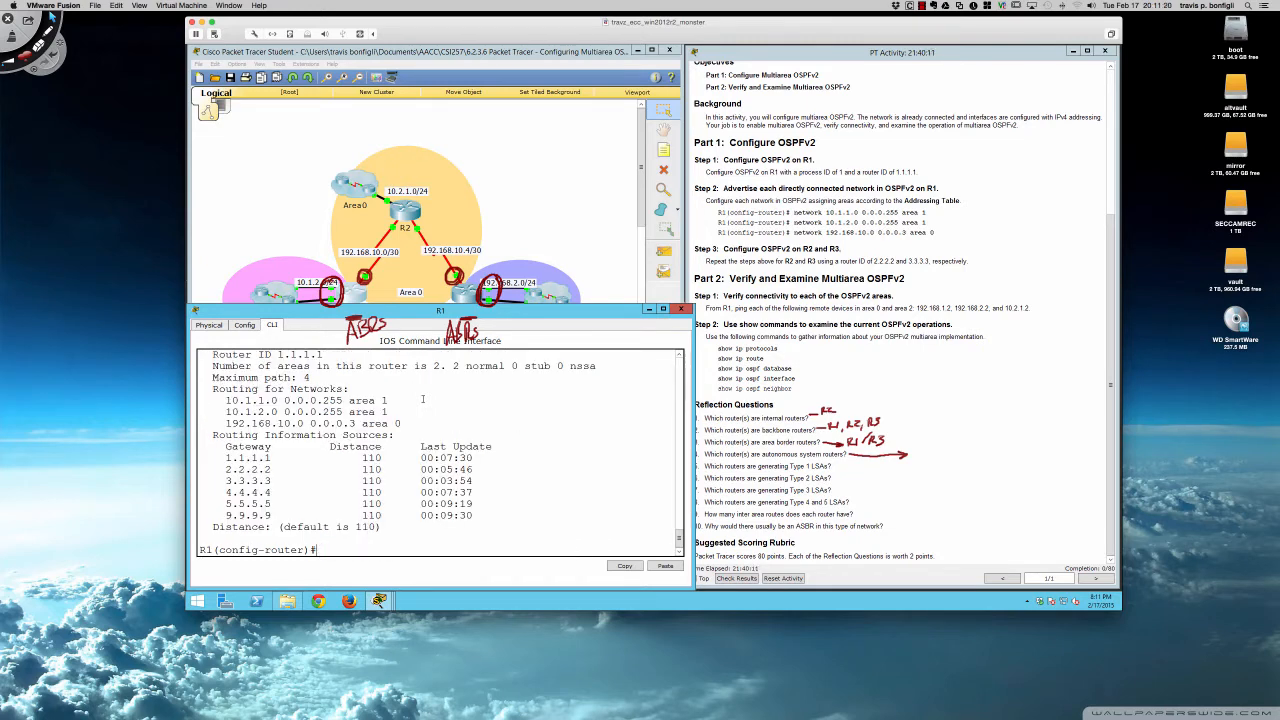
Examine R1's protocol output for the OSPF process, number and type of areas, advertised networks and routing information sources
scroll(415, 400, "up", 5)
scroll(400, 402, "down", 3)
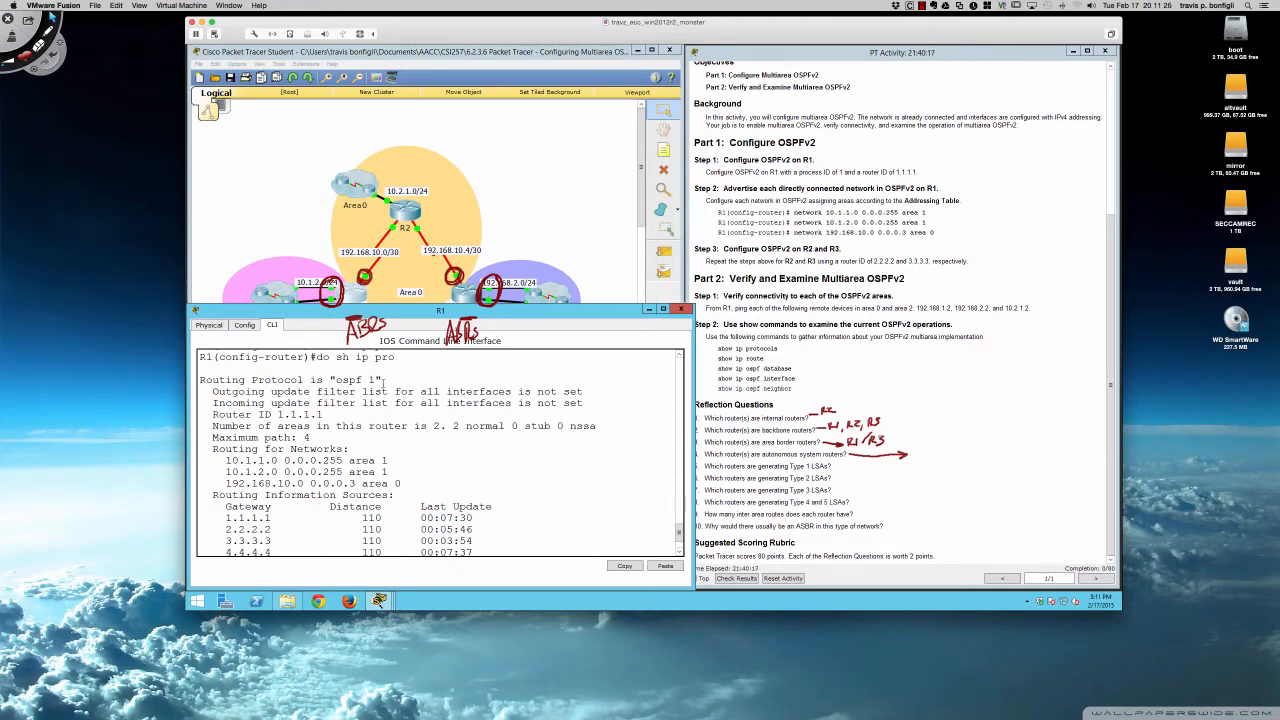
left_click_drag(383, 380, 323, 380)
left_click_drag(213, 427, 506, 427)
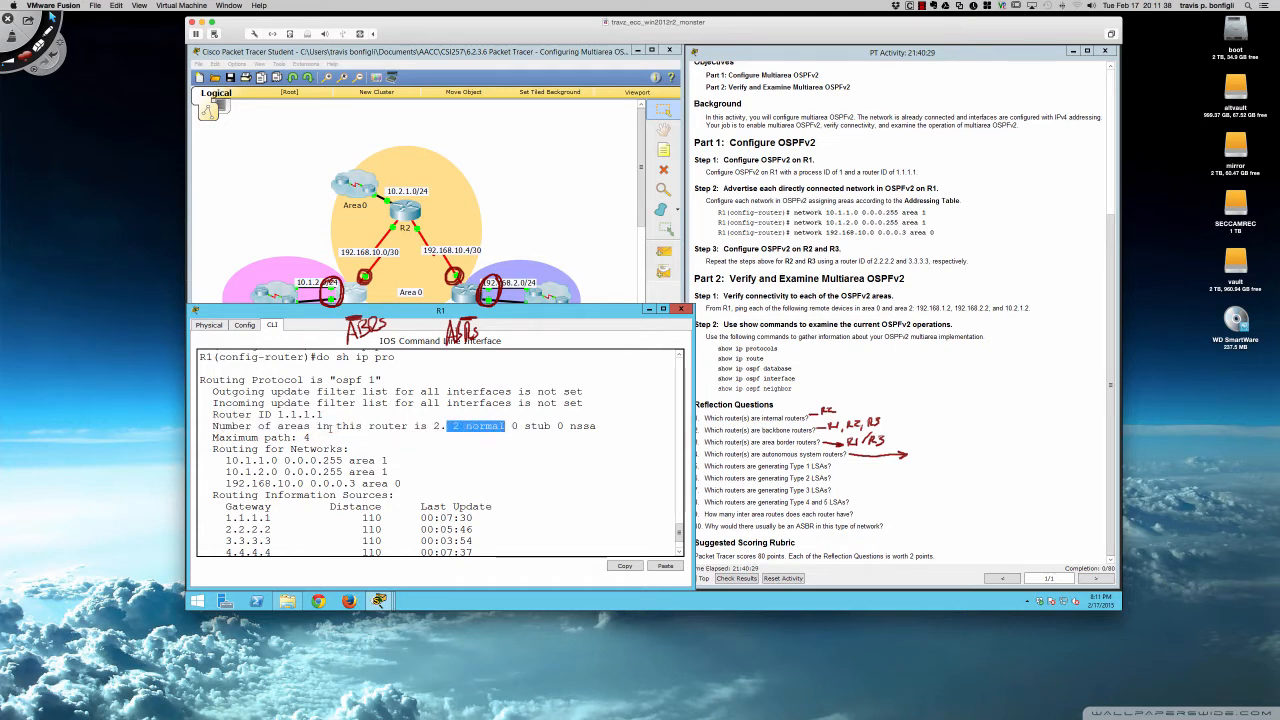
scroll(318, 428, "down", 1)
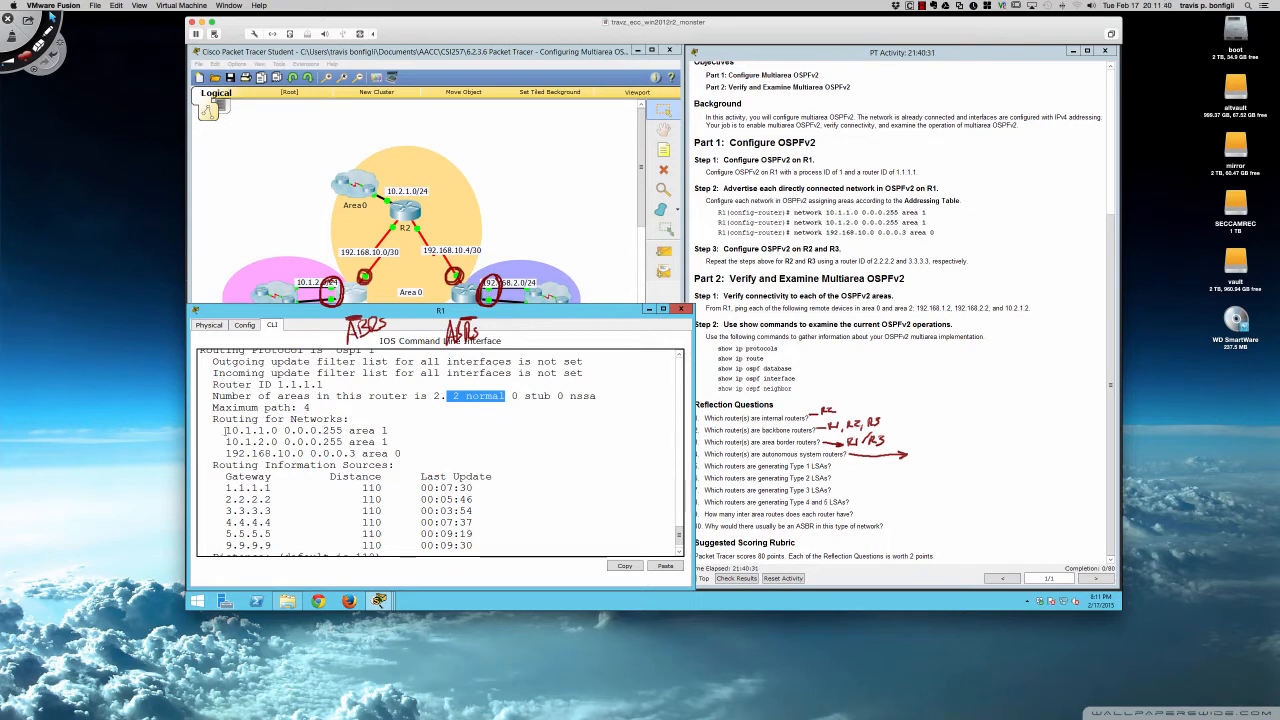
left_click_drag(226, 430, 405, 455)
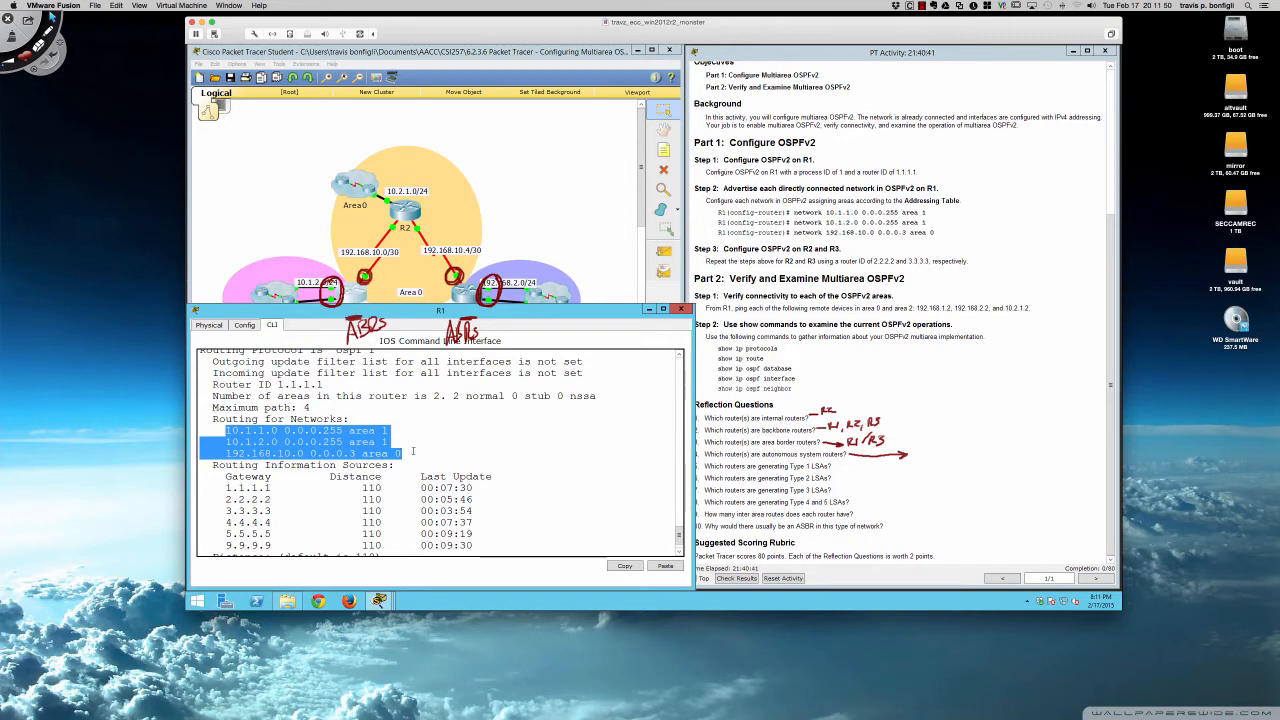
scroll(410, 452, "down", 1)
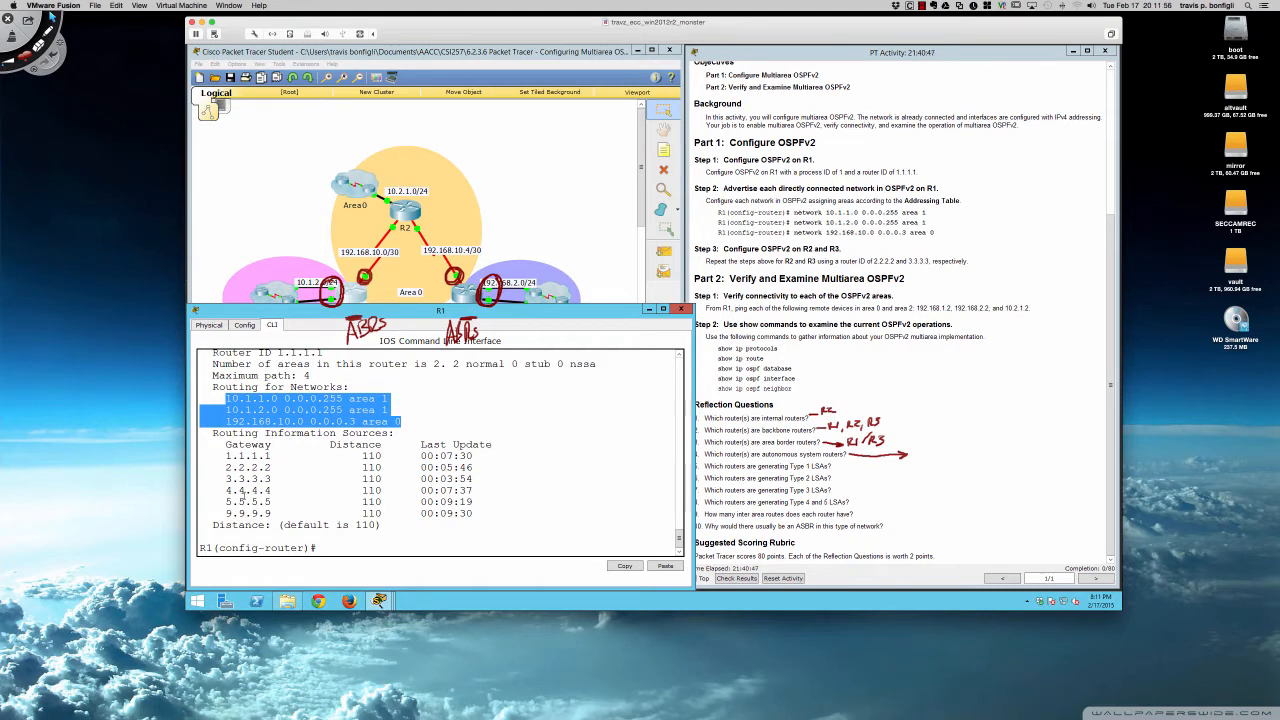
left_click_drag(225, 455, 273, 514)
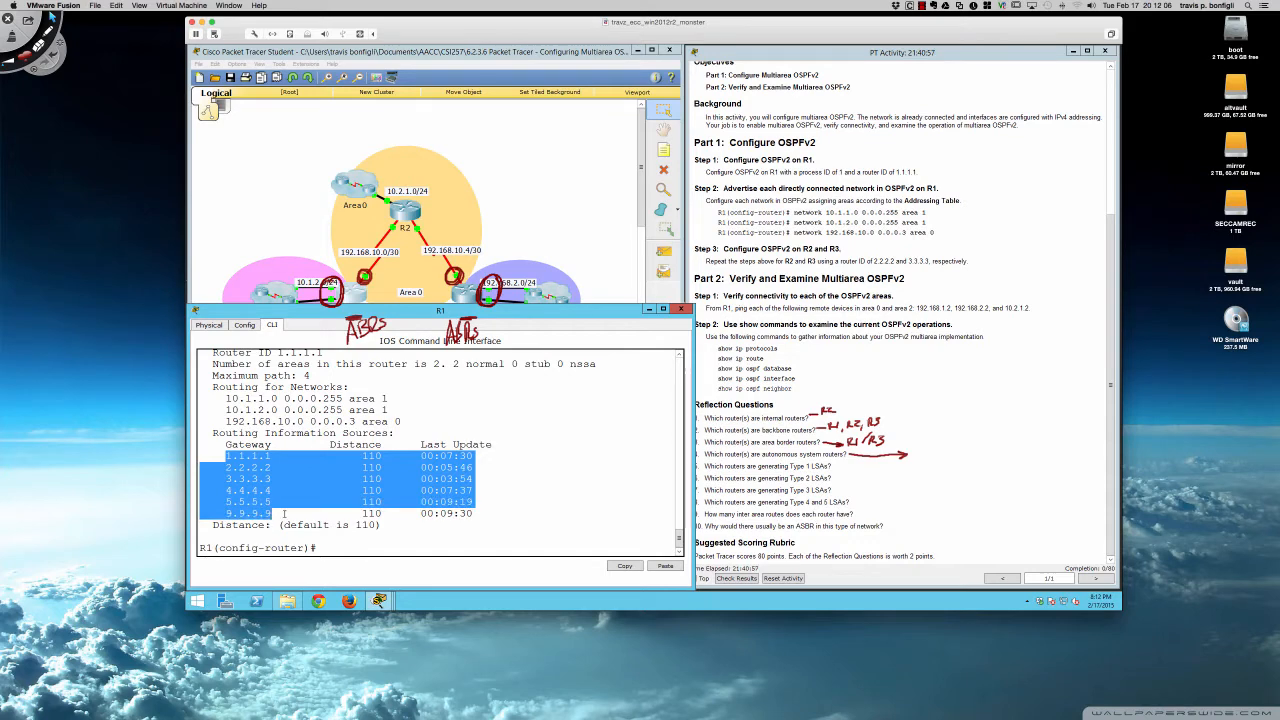
left_click(500, 517)
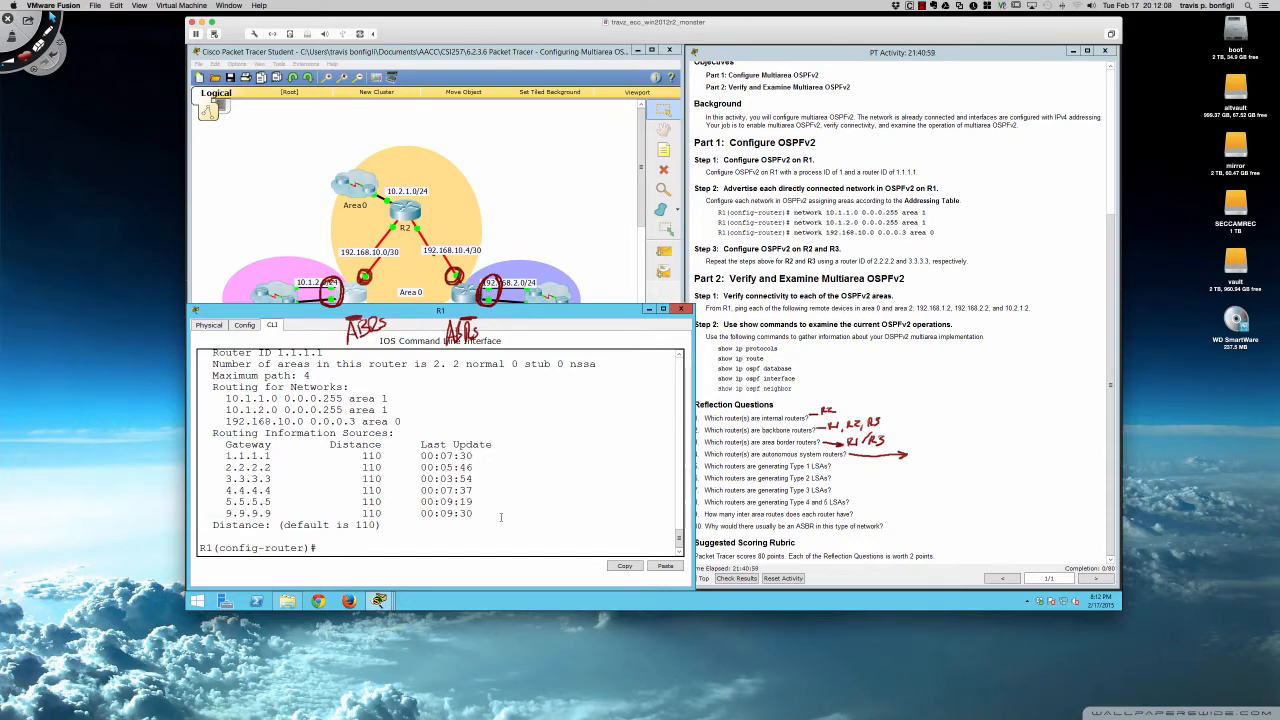
Display R1's IP routing table and examine the OSPF route to 10.2.1.0/24 and the route code legend
type("do sh ip route")
key("Return")
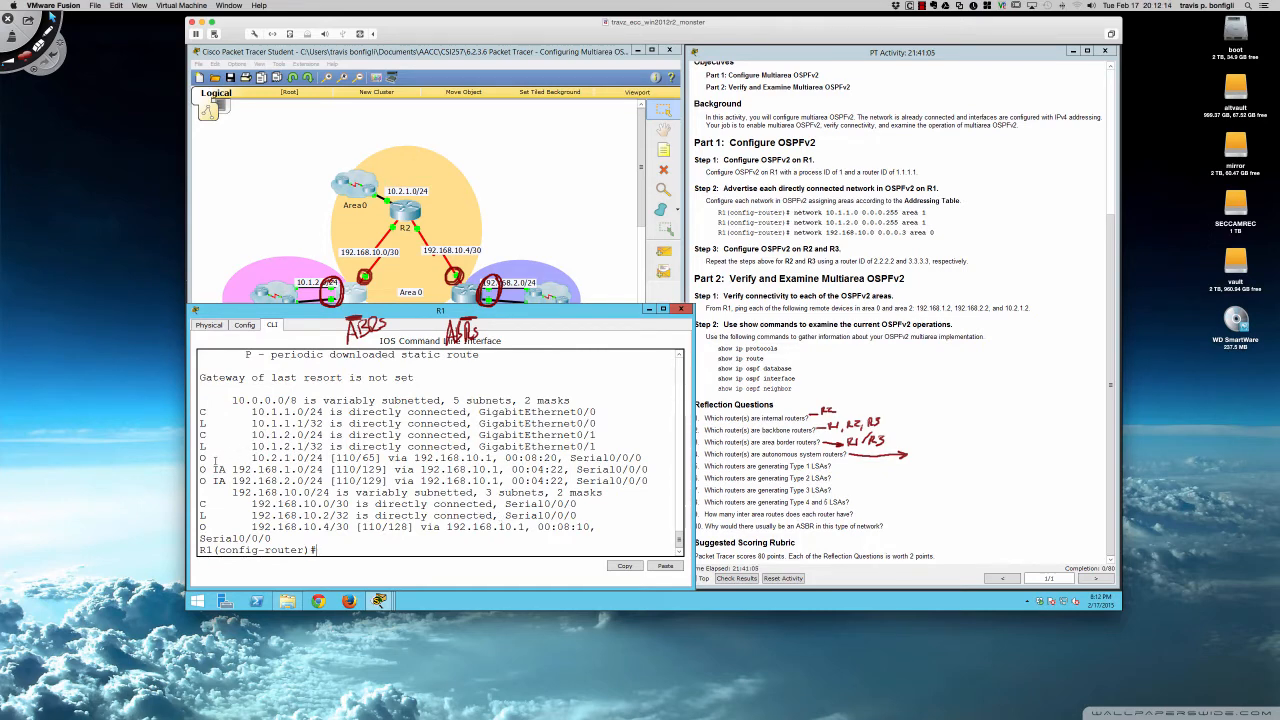
left_click_drag(200, 457, 482, 458)
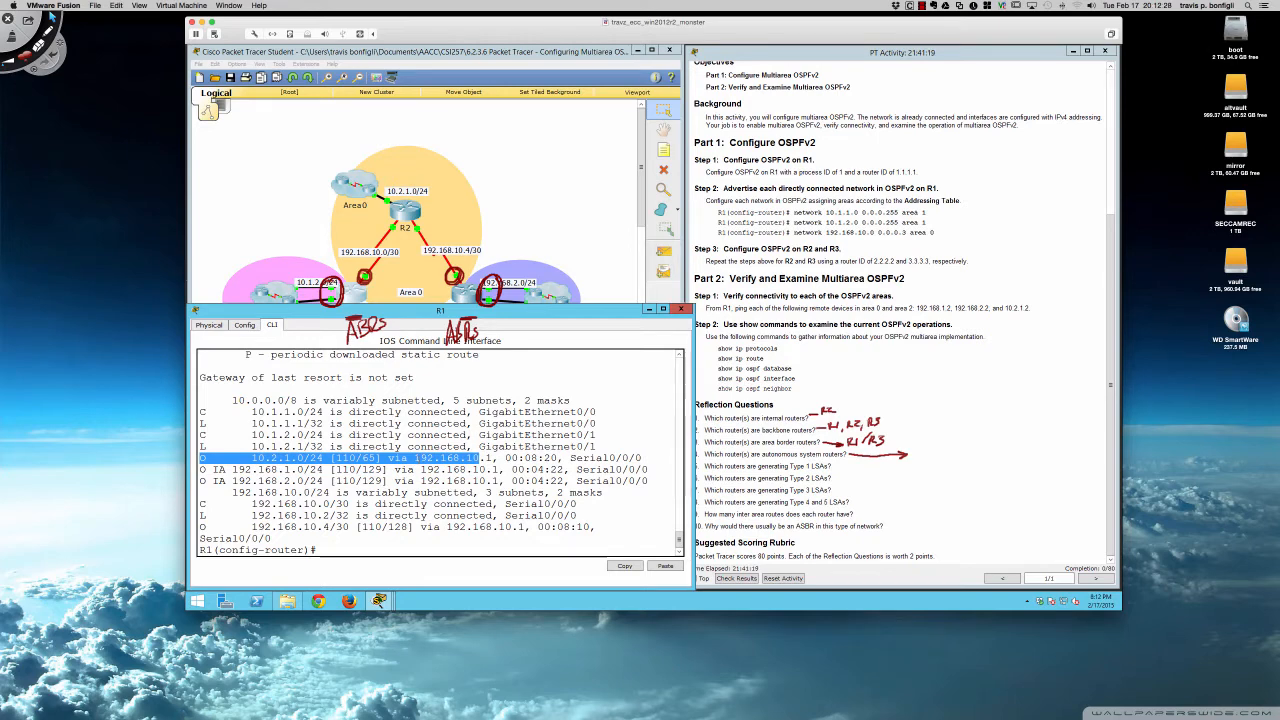
scroll(422, 459, "up", 3)
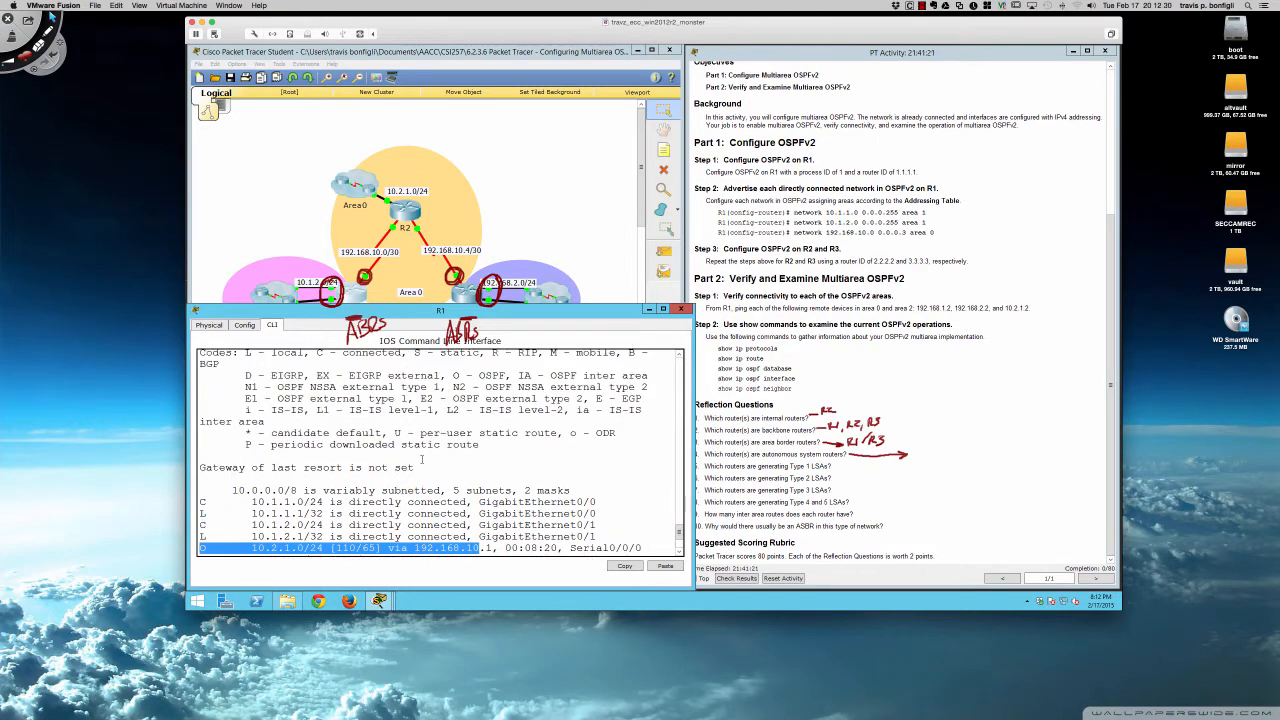
Examine R1's inter-area OSPF routes to 192.168.1.0/24 and 192.168.2.0/24, and reposition its window to uncover R1 and R3 in the topology
scroll(422, 459, "up", 6)
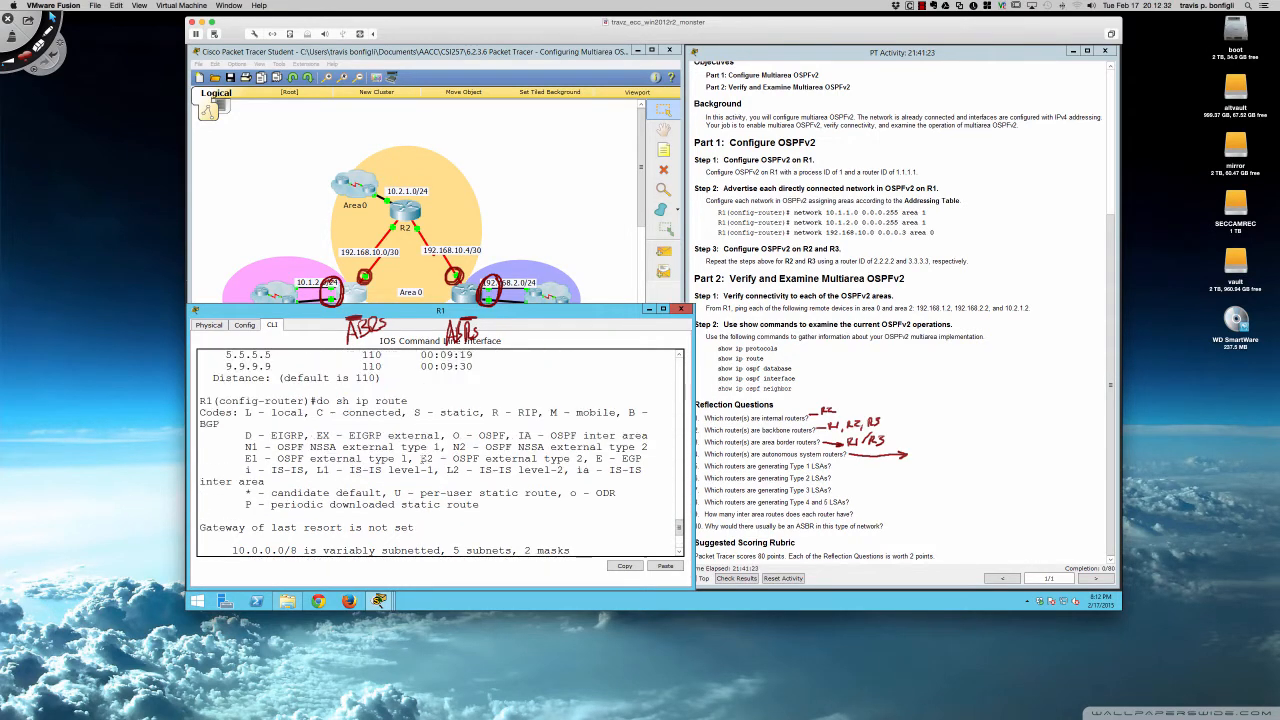
scroll(422, 457, "up", 1)
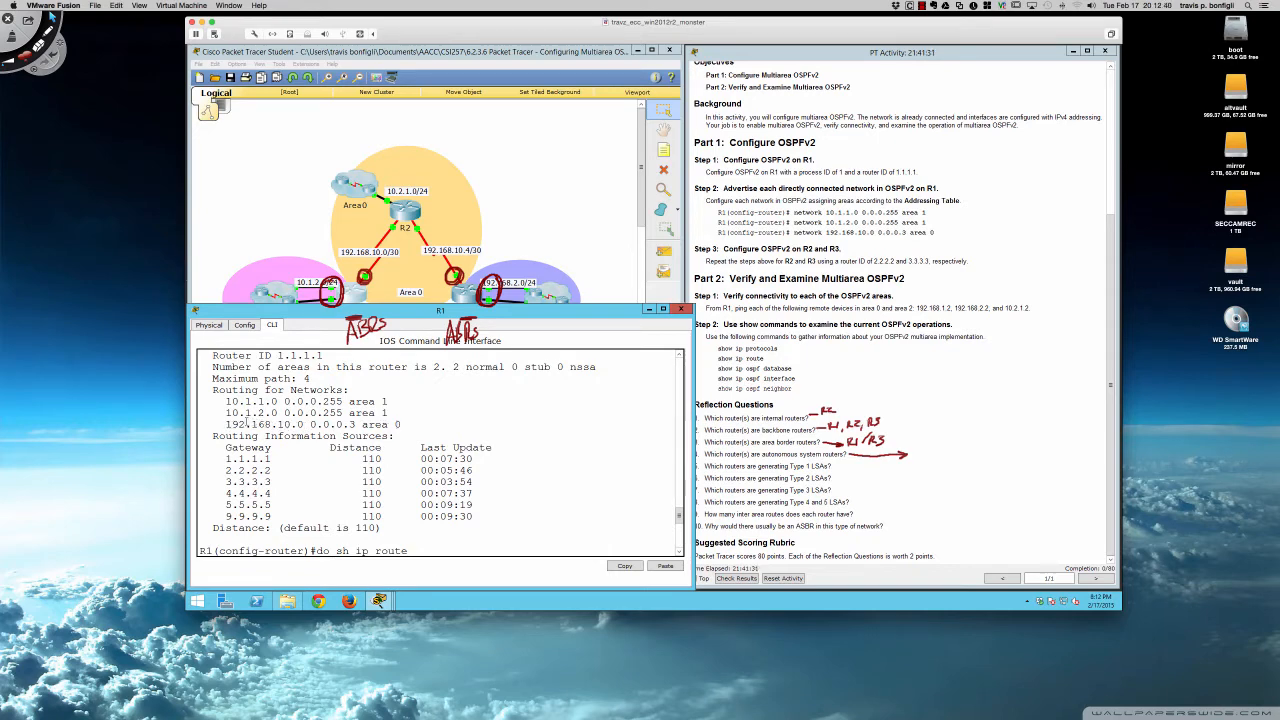
key("Return")
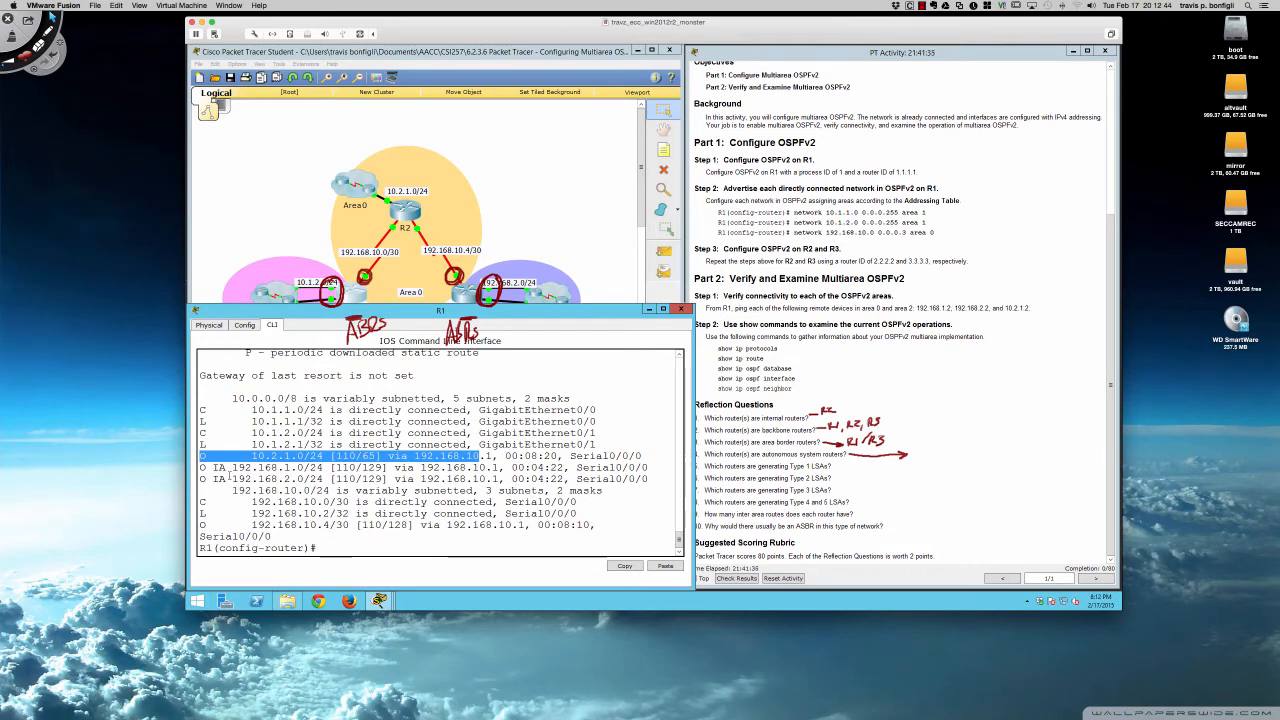
left_click(229, 474)
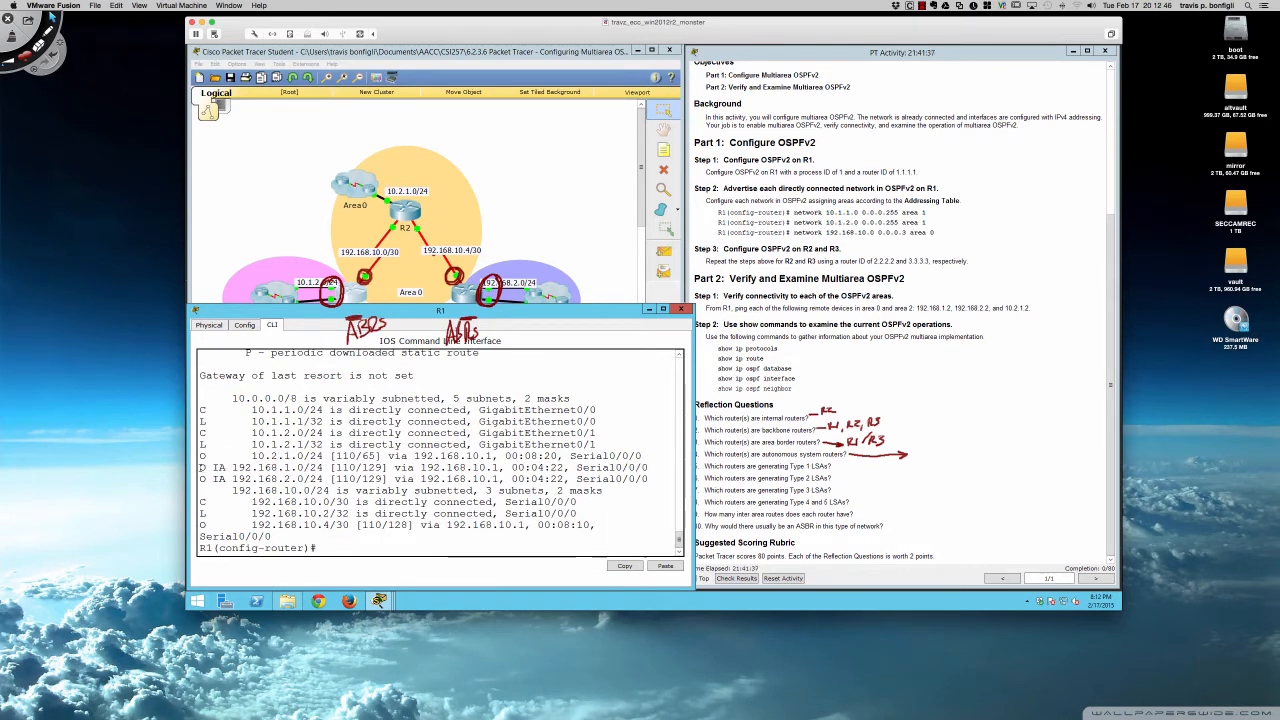
left_click_drag(202, 468, 650, 480)
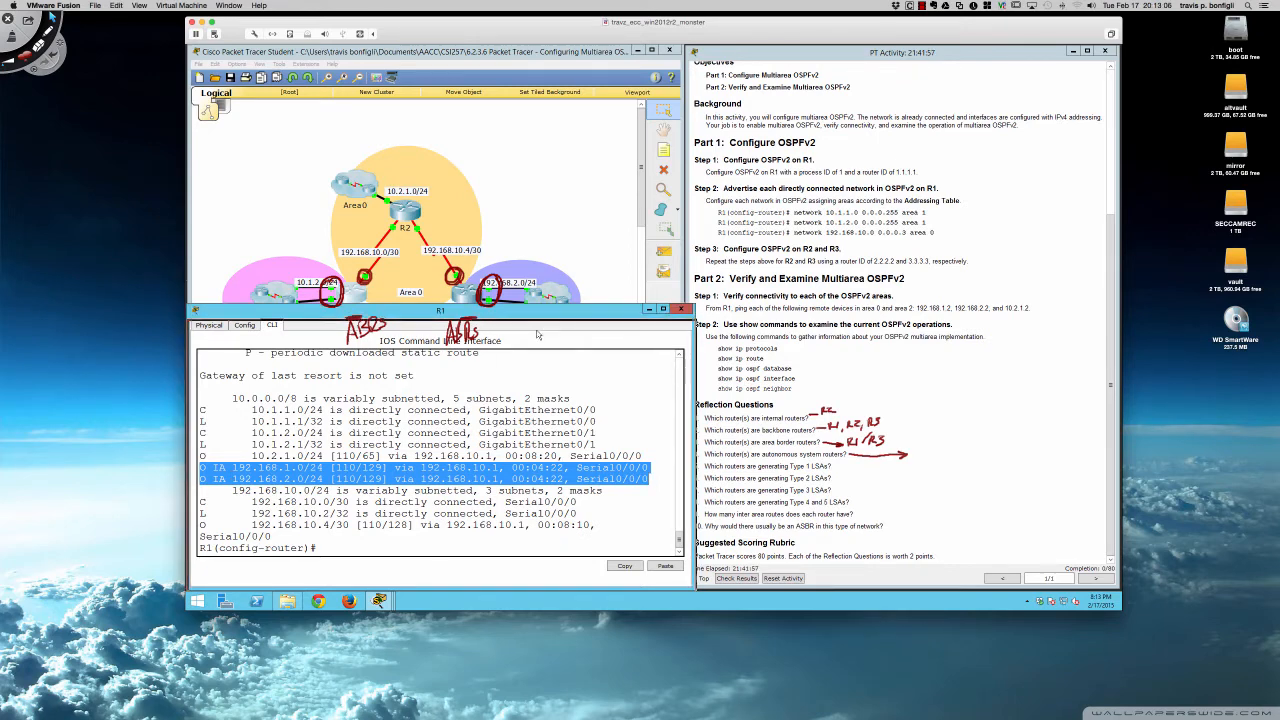
left_click_drag(536, 318, 537, 334)
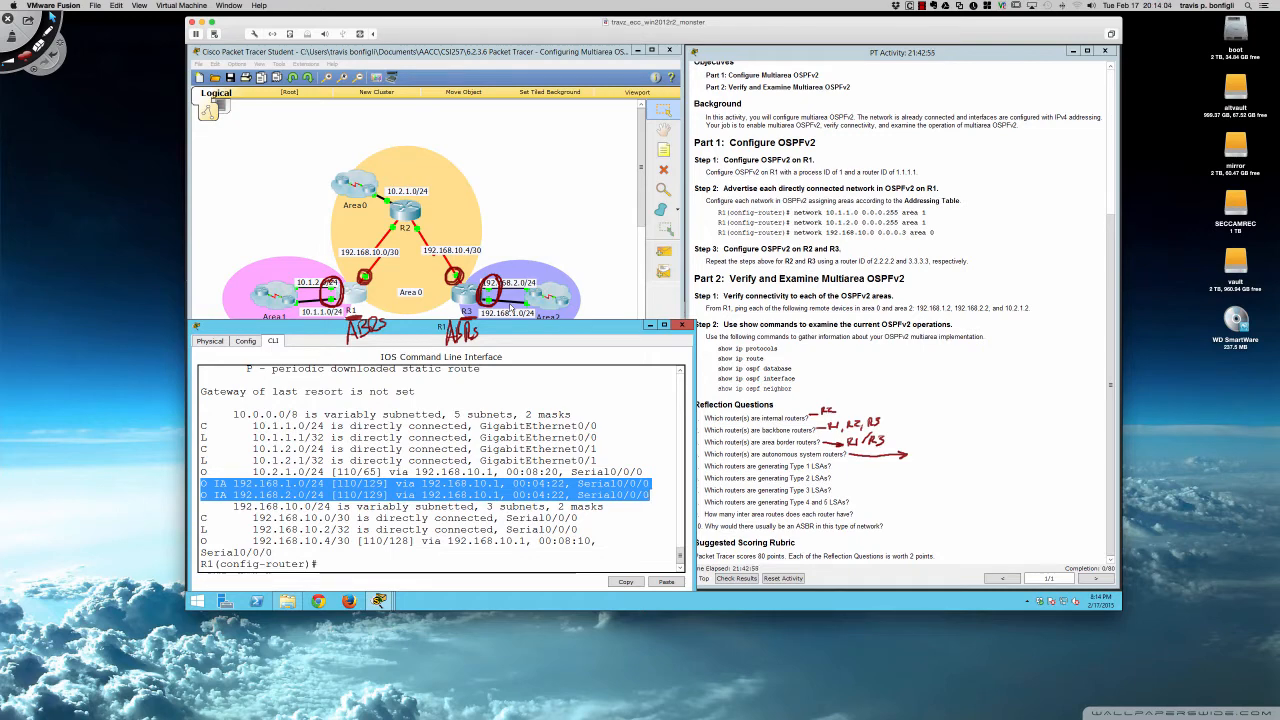
key("super+Tab")
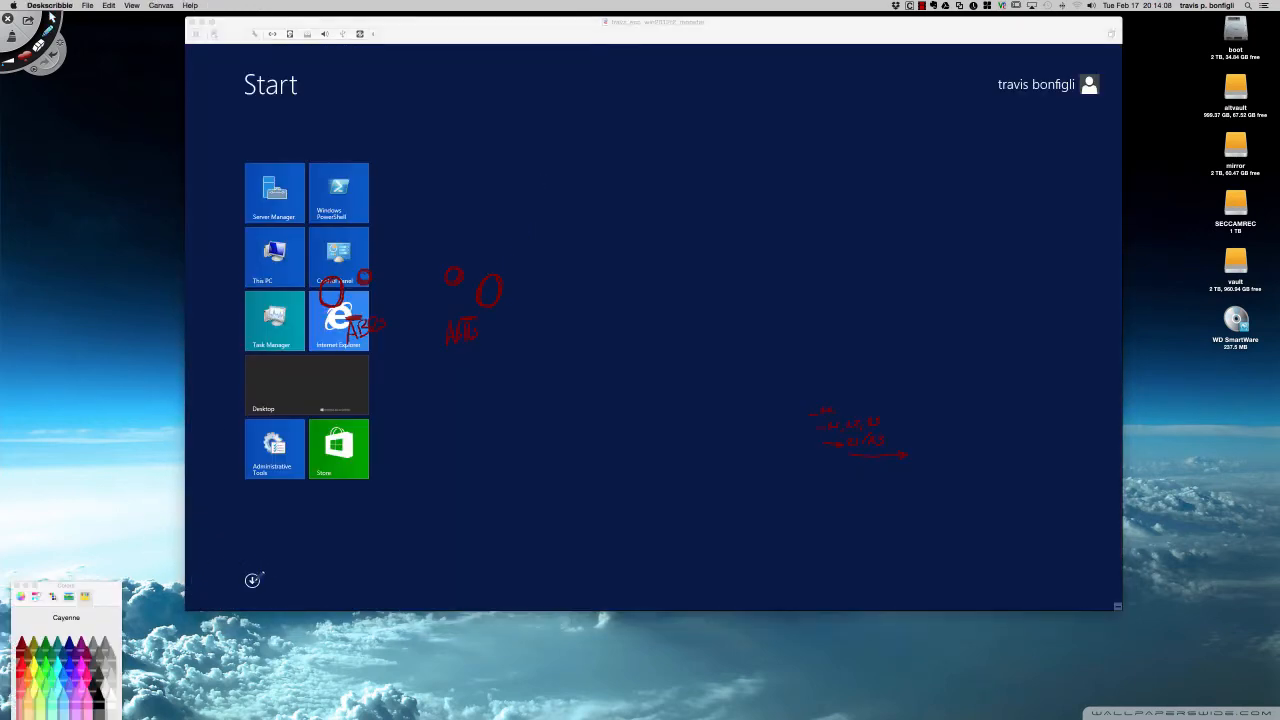
left_click(252, 580)
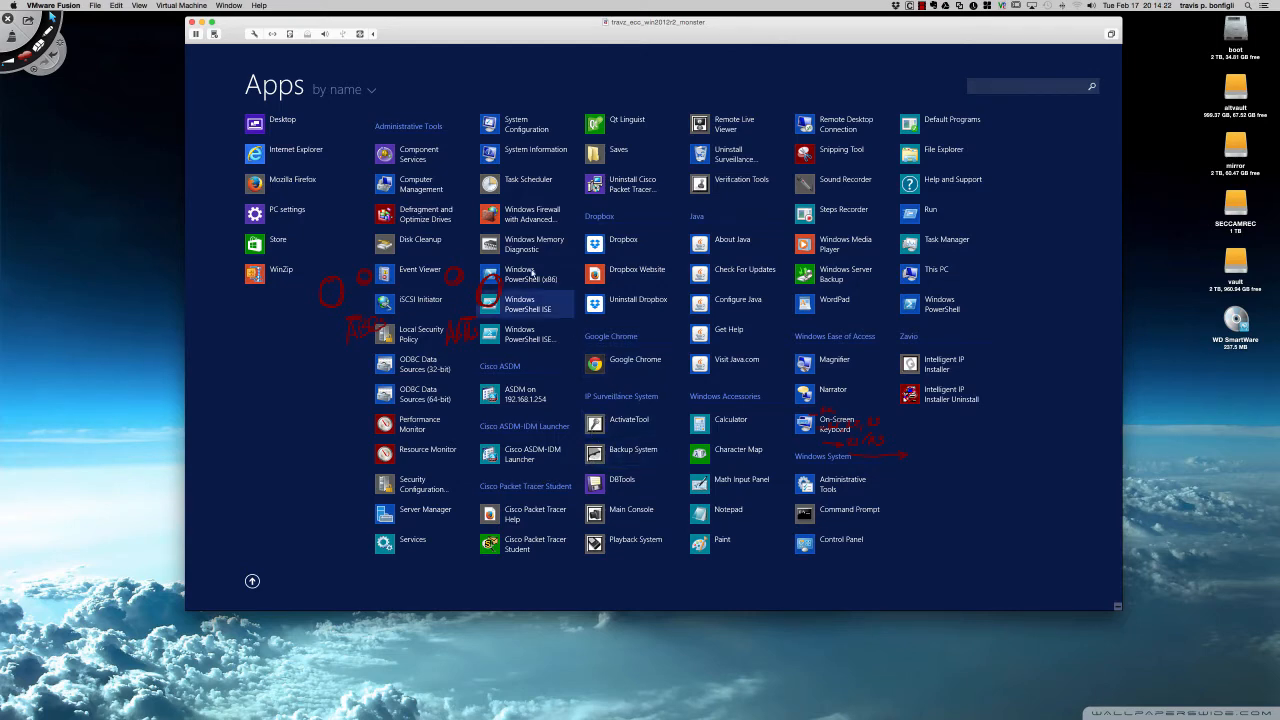
left_click(268, 122)
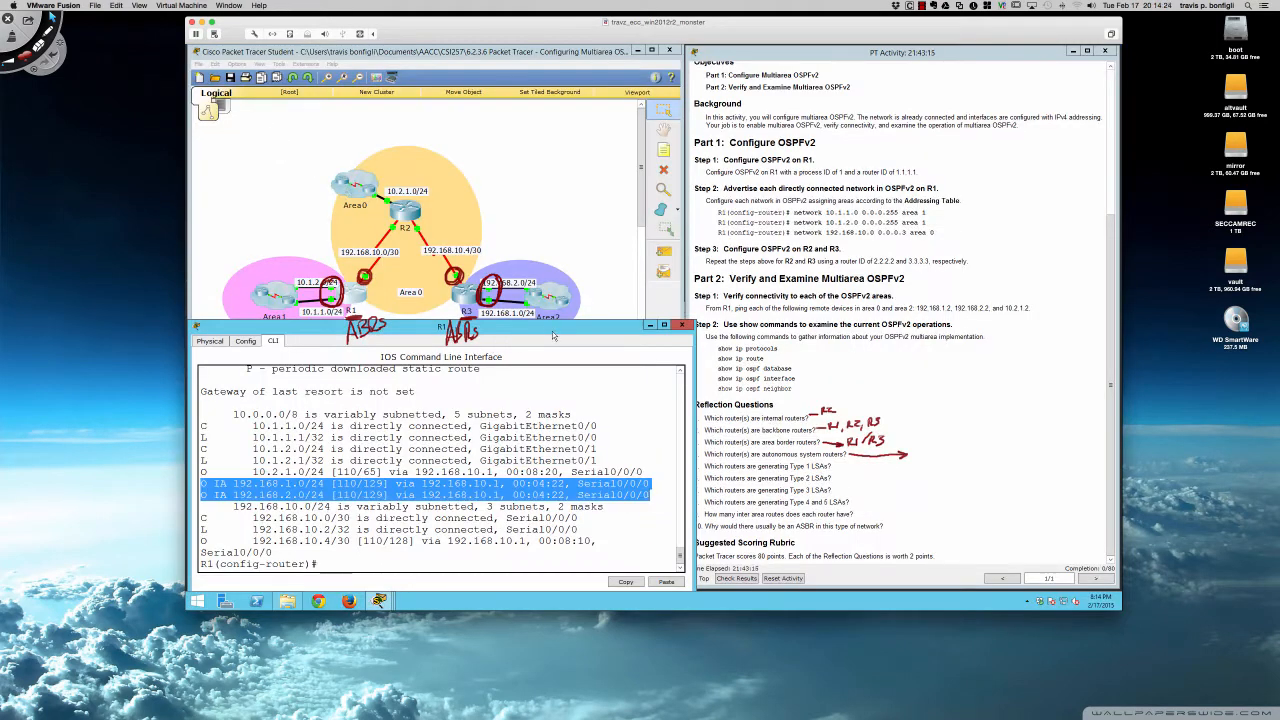
Draw arrows from R3 outward and toward R2, and handwrite "Type 1 LSAs" with an arrow to "Type 3 LSA AREA 0" beside the topology
left_click(555, 408)
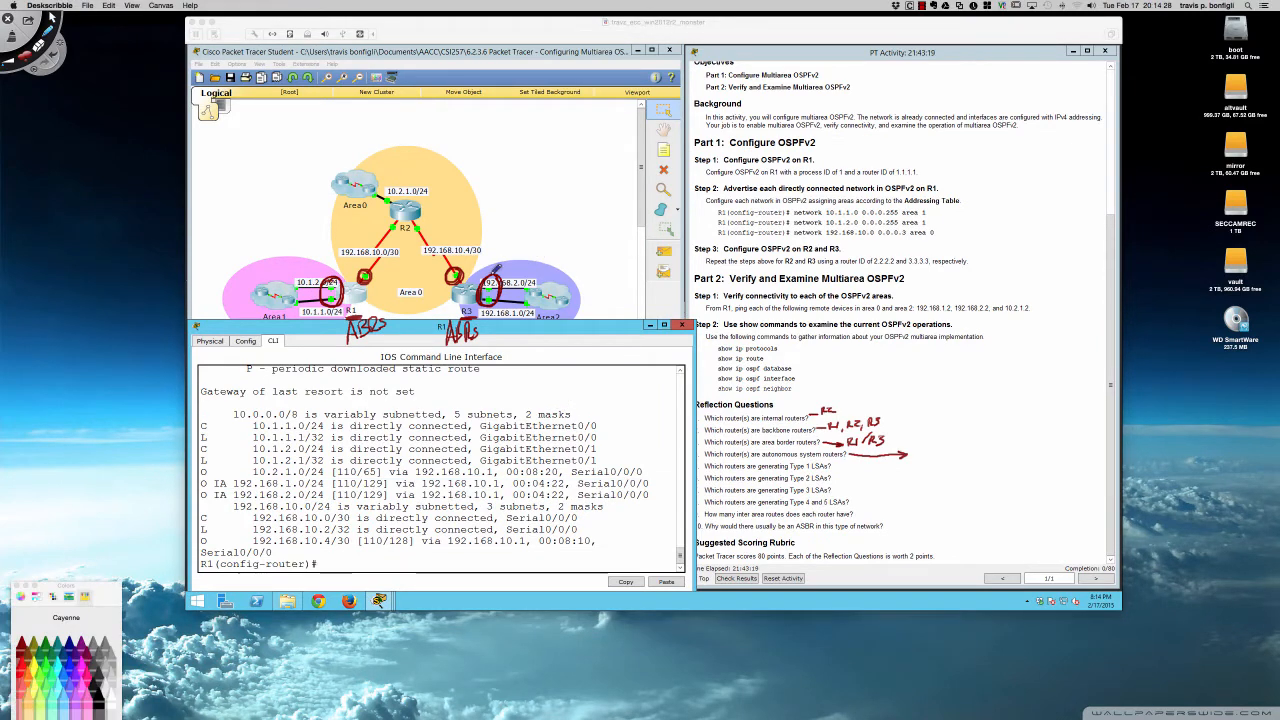
left_click_drag(470, 286, 533, 206)
mouse_move(521, 194)
left_mouse_down()
mouse_move(541, 186)
mouse_move(549, 203)
mouse_move(615, 161)
mouse_move(568, 246)
mouse_move(584, 250)
mouse_move(610, 216)
mouse_move(614, 228)
mouse_move(640, 210)
mouse_move(650, 214)
mouse_move(594, 252)
mouse_move(642, 240)
mouse_move(648, 216)
mouse_move(646, 253)
left_mouse_up()
left_click_drag(594, 271, 636, 262)
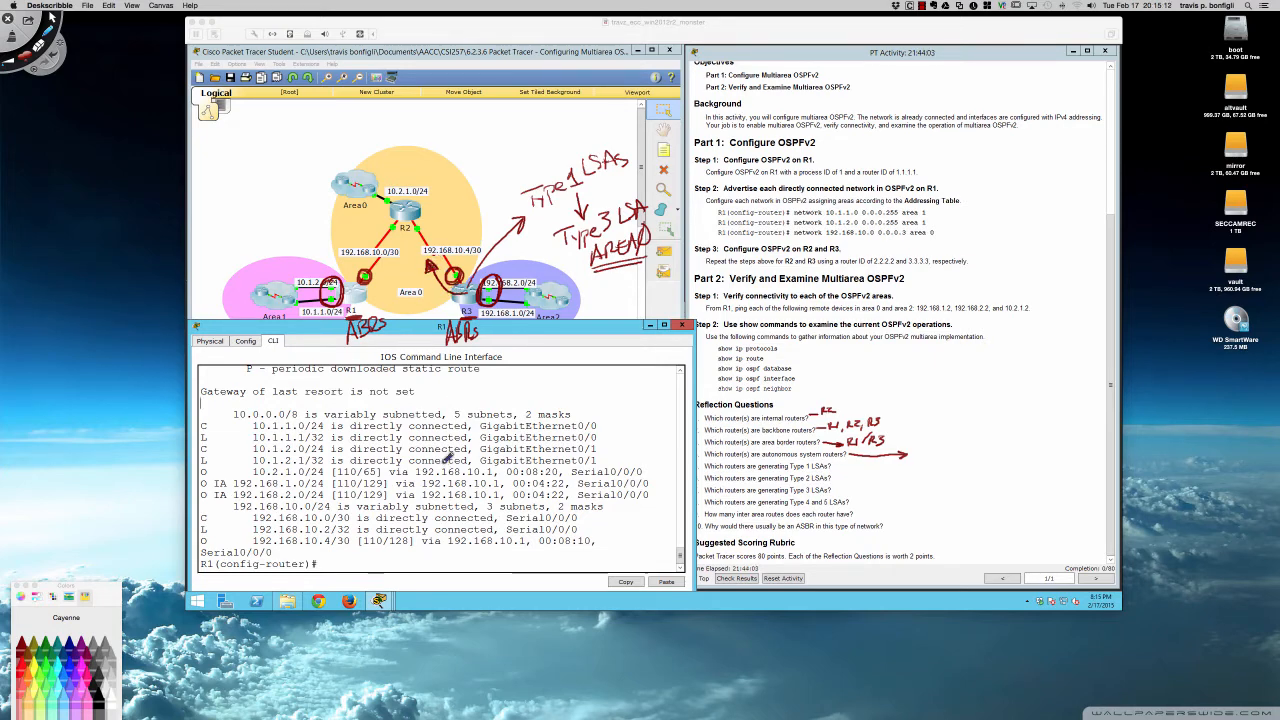
key("Escape")
Open R2's command line, enter privileged mode and display its IP routing table
left_click(404, 209)
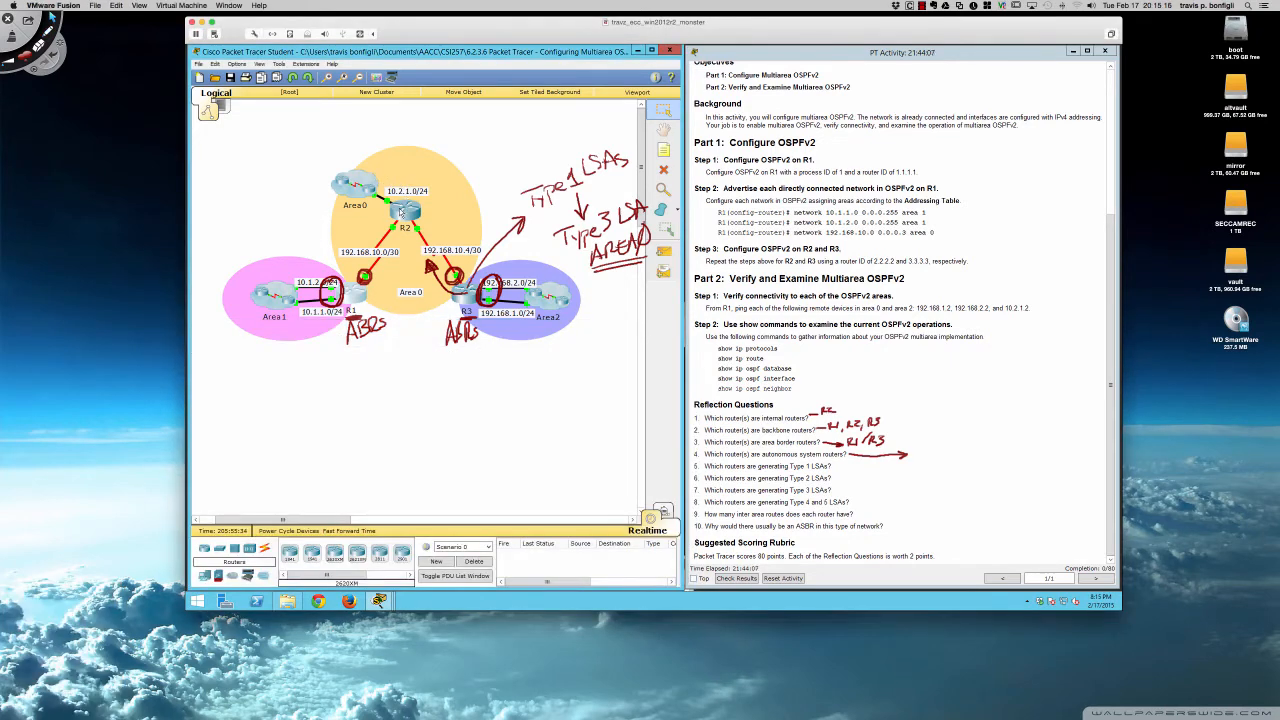
left_click(402, 211)
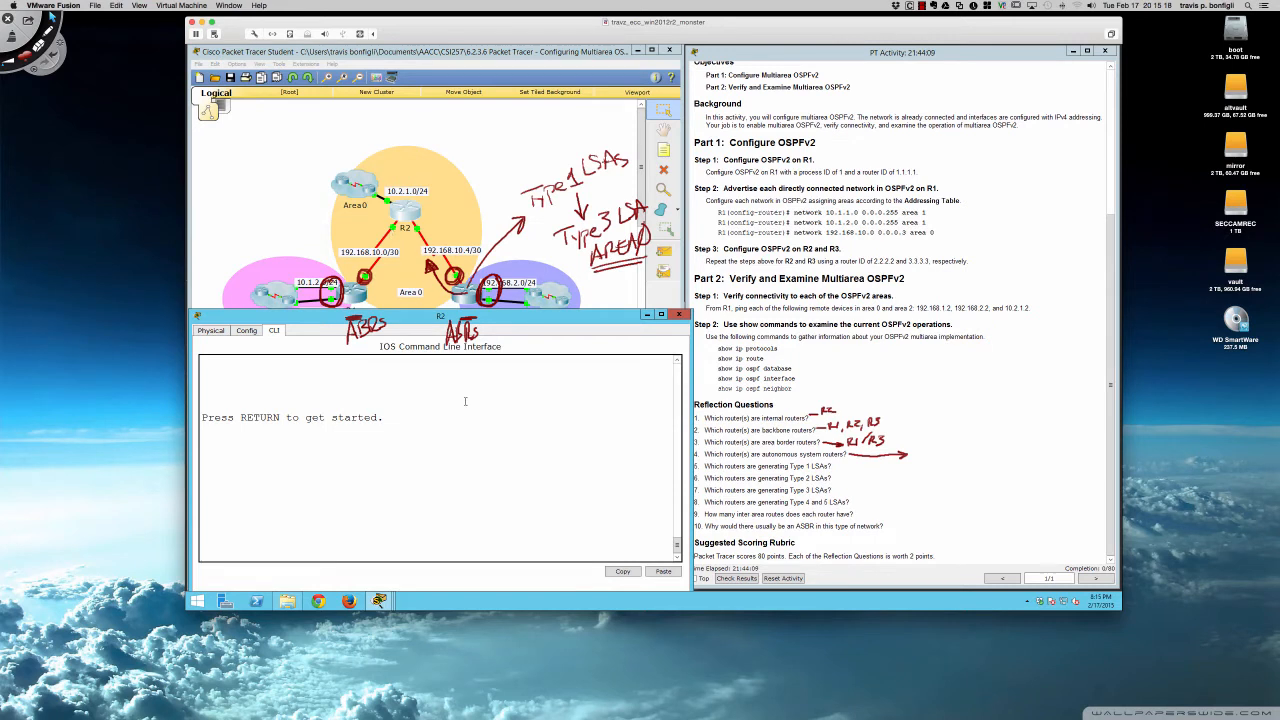
key("Return")
key("Return")
key("Return")
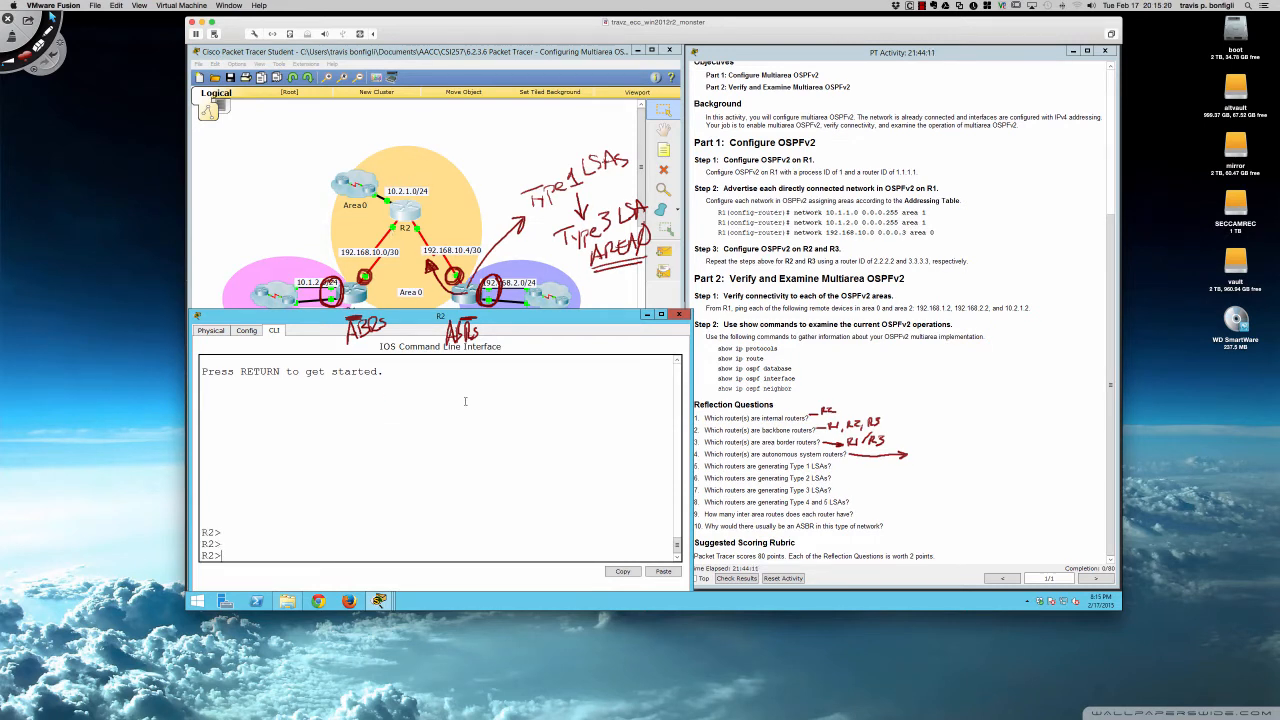
type("en")
key("Return")
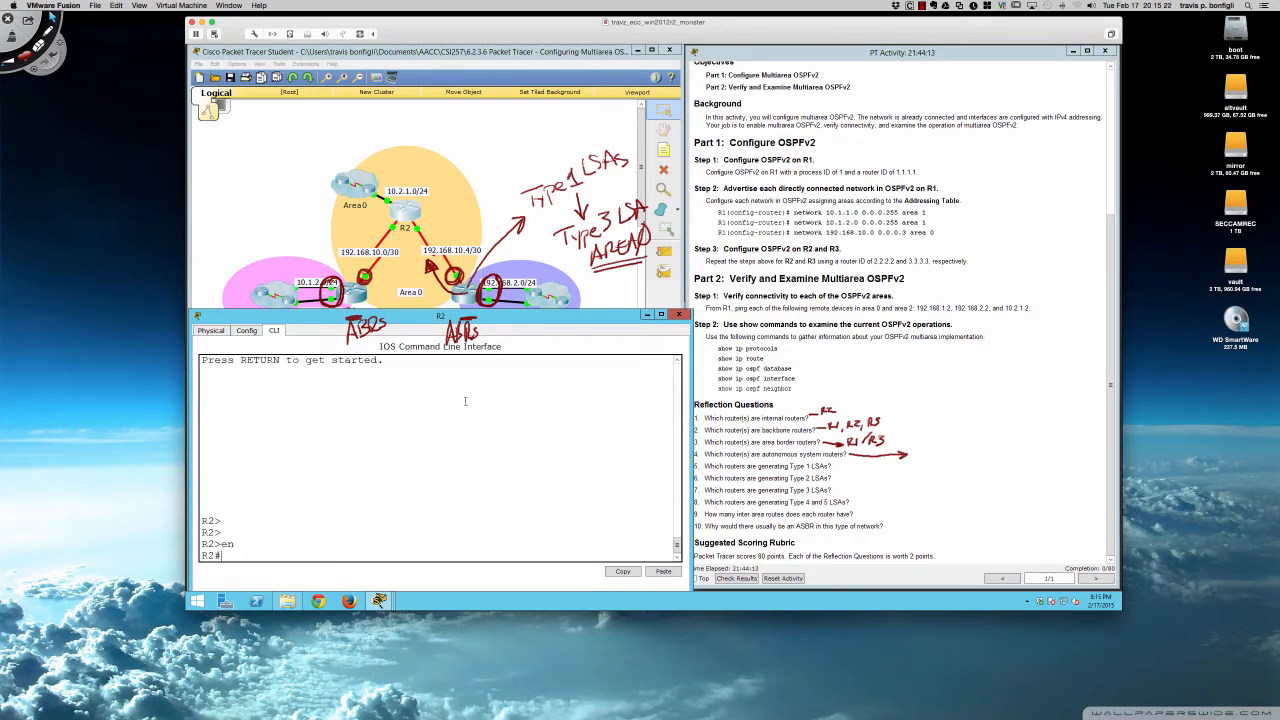
type("sh ip route")
key("Return")
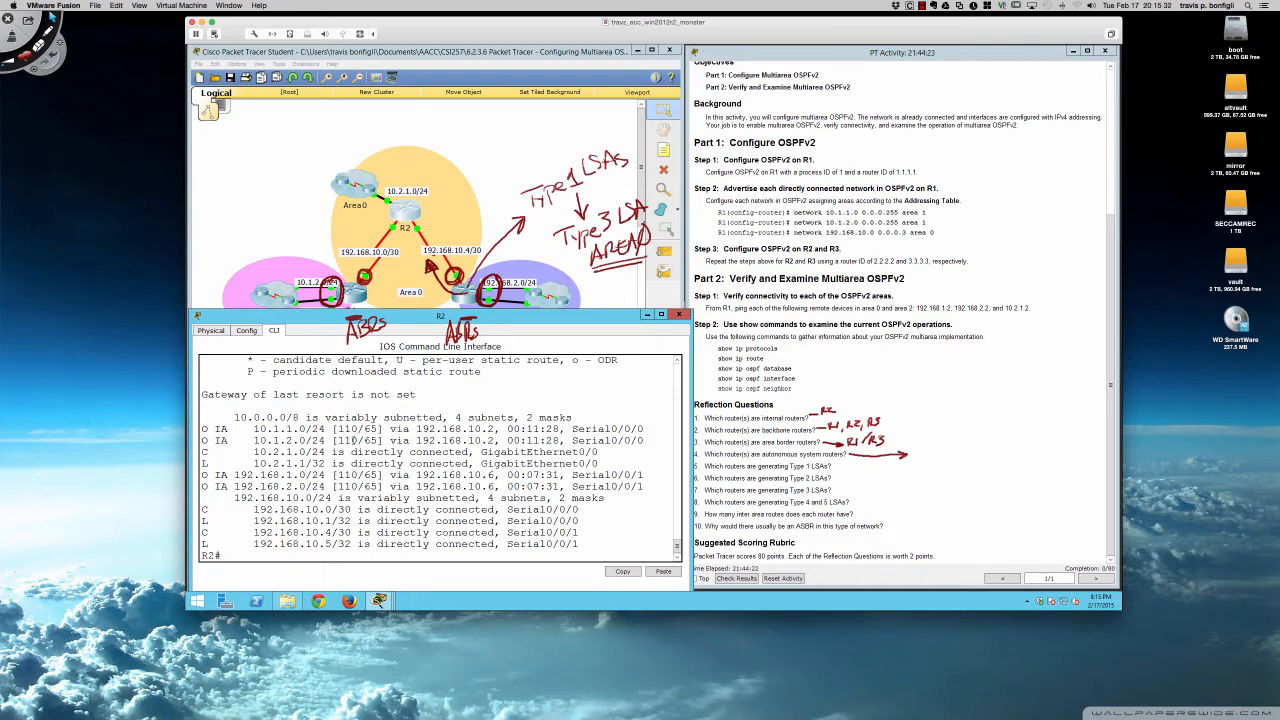
Examine R2's inter-area OSPF routes to 192.168.1.0/24, 192.168.2.0/24 and 10.1.2.0/24, noting their route codes
left_click_drag(203, 475, 652, 486)
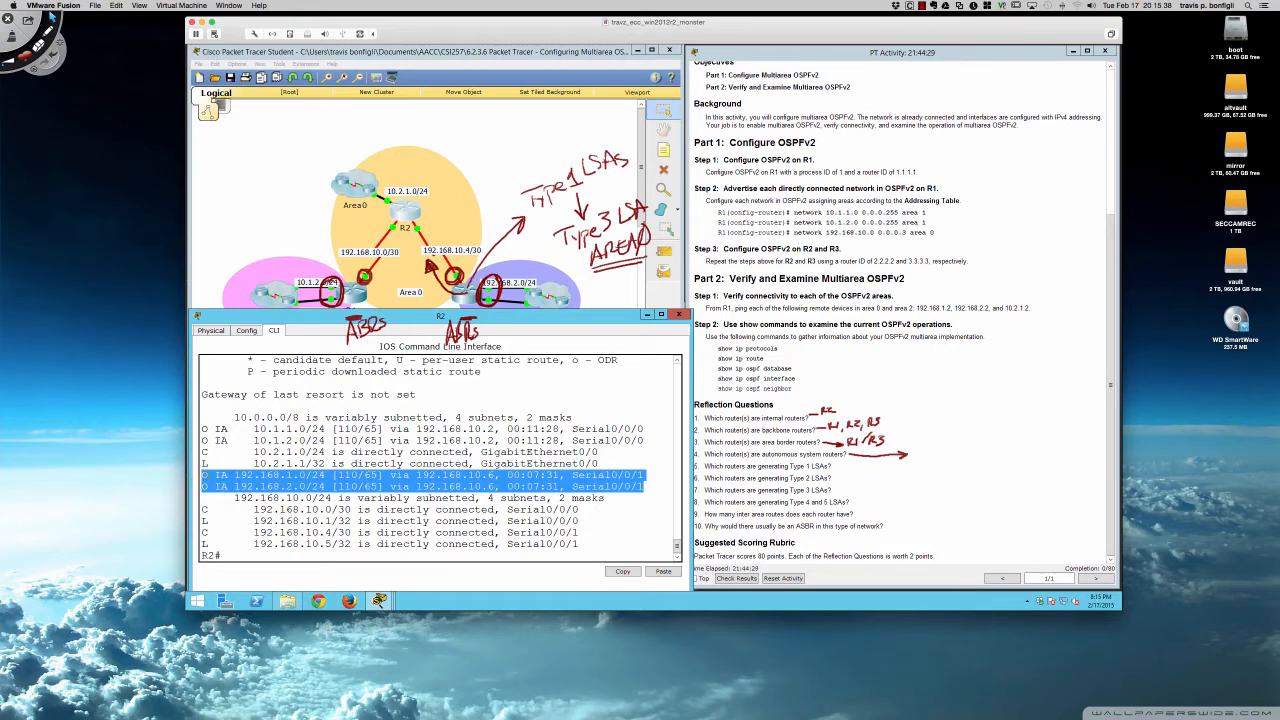
left_click_drag(214, 476, 229, 475)
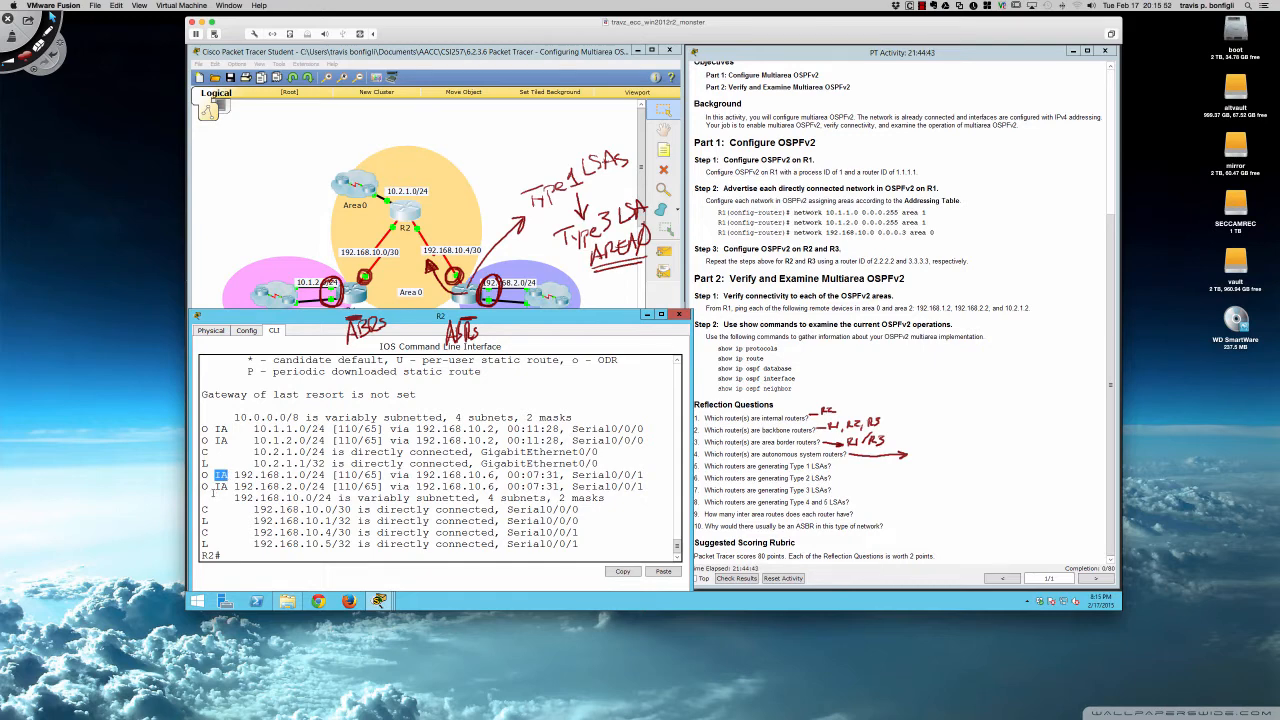
left_click(212, 510)
left_click_drag(214, 440, 228, 440)
Open R3's command line and display its complete IP routing table from router configuration mode
left_click(464, 302)
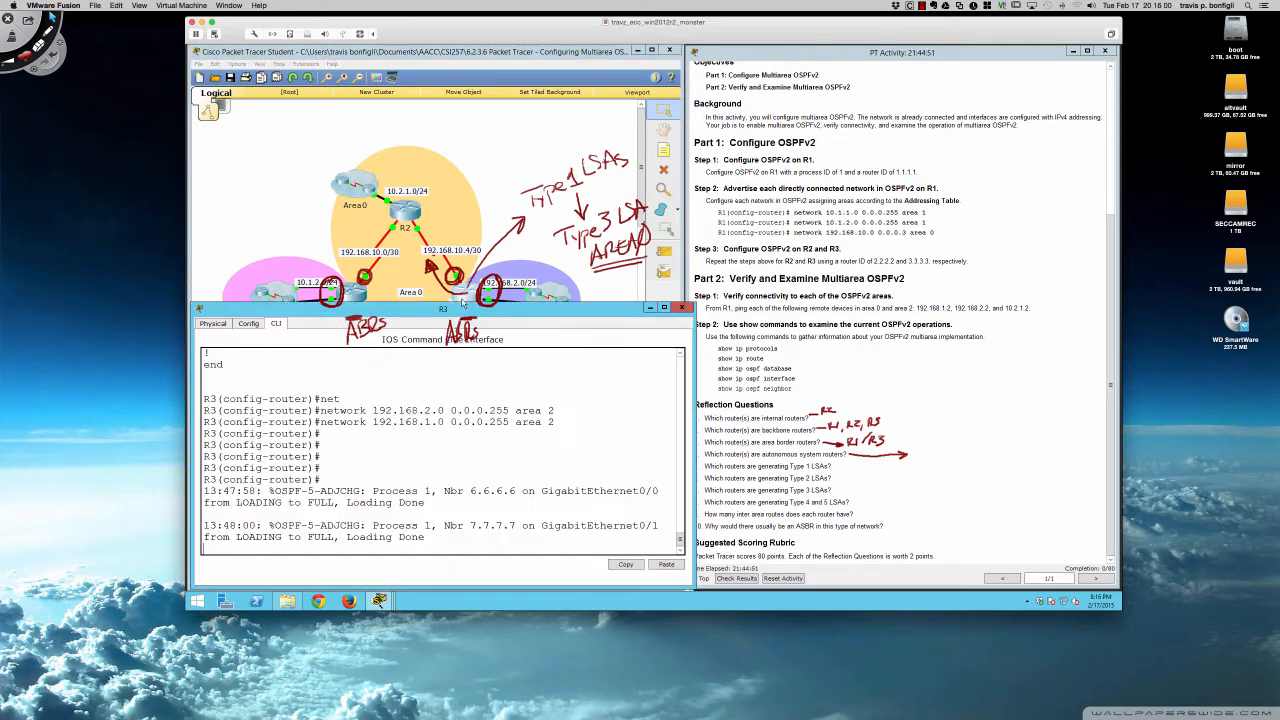
scroll(357, 451, "up", 6)
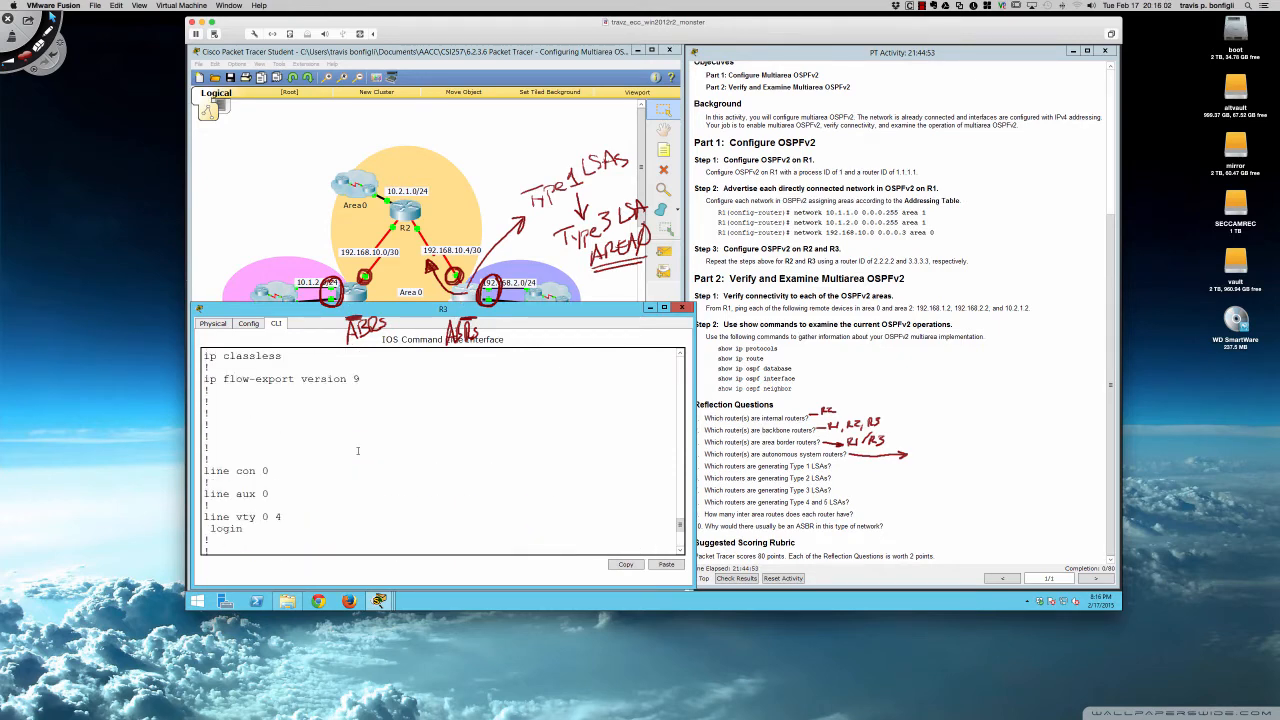
scroll(357, 451, "down", 6)
key("Return")
key("Return")
key("Return")
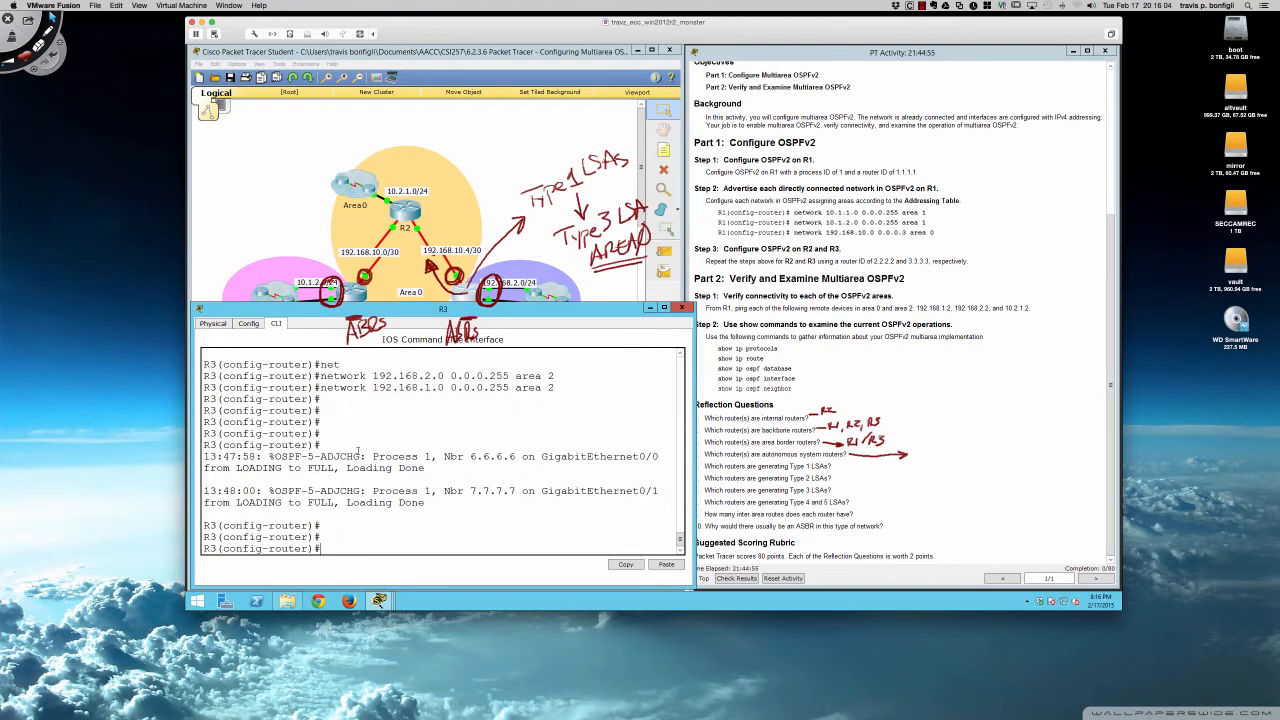
type("do sh ip route")
key("Return")
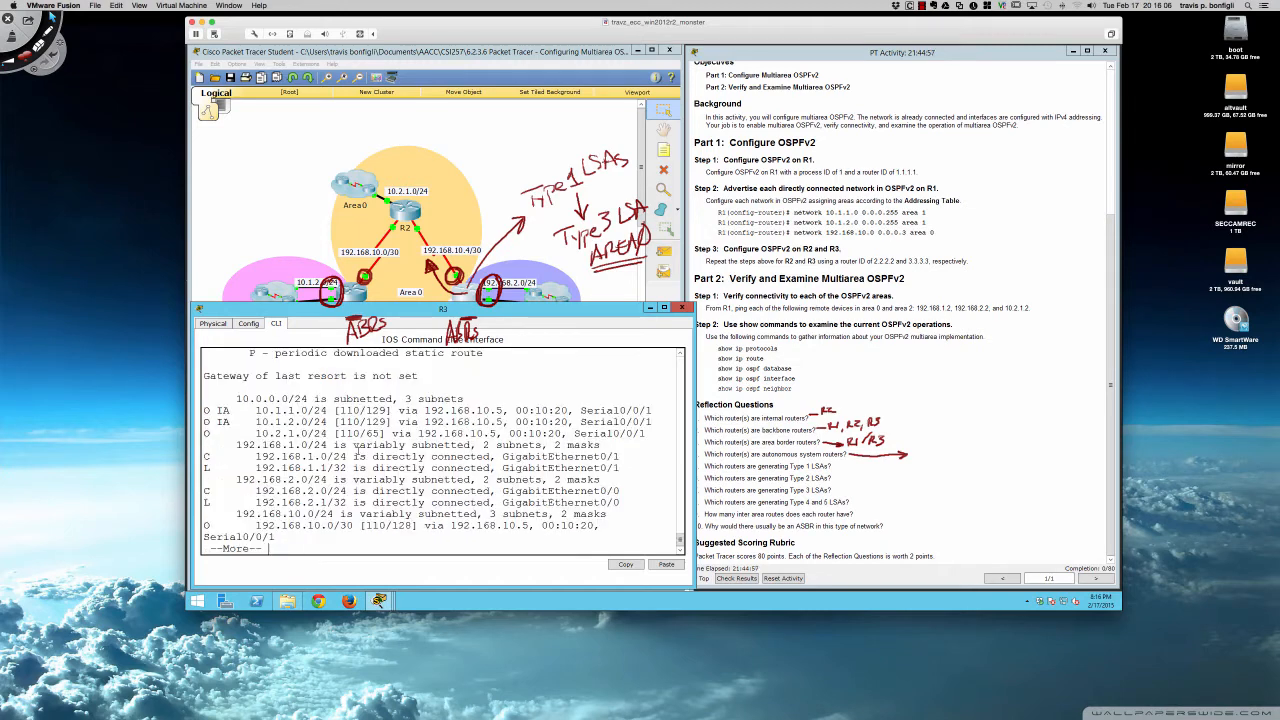
key("space")
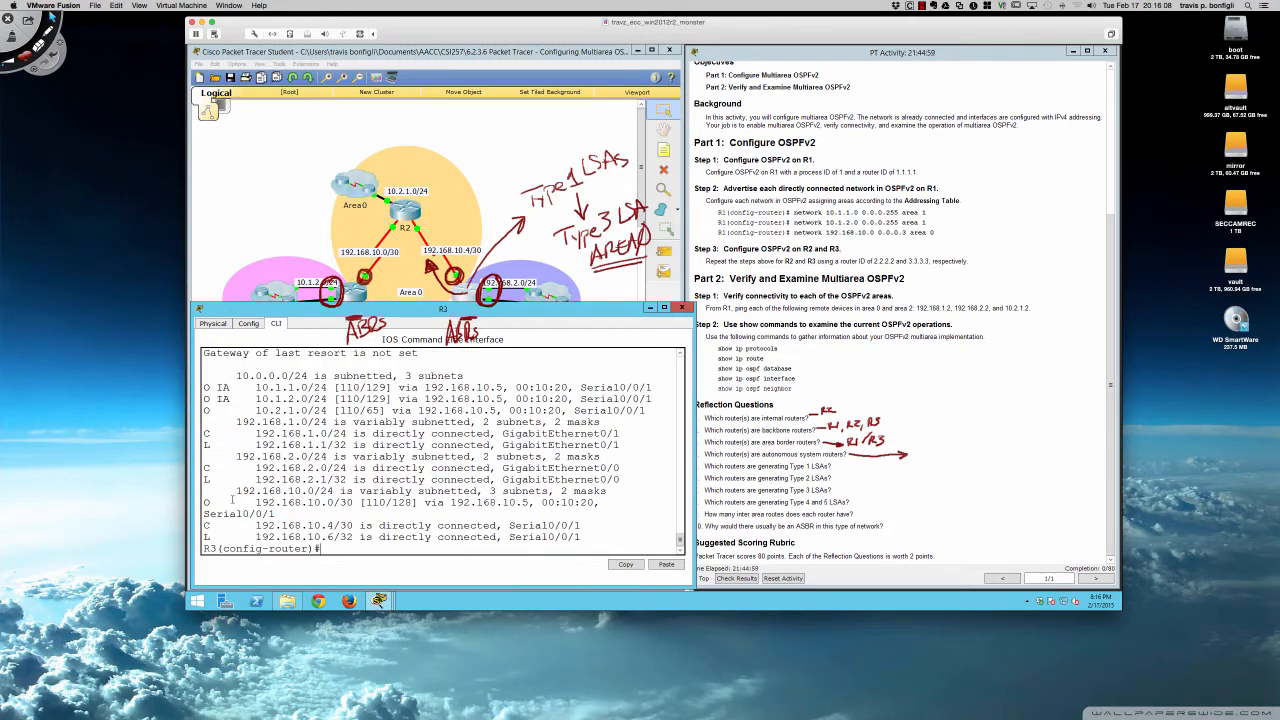
Examine R3's OSPF route to 192.168.10.0/30 and its inter-area routes to 10.1.1.0/24 and 10.1.2.0/24
left_click_drag(205, 502, 595, 503)
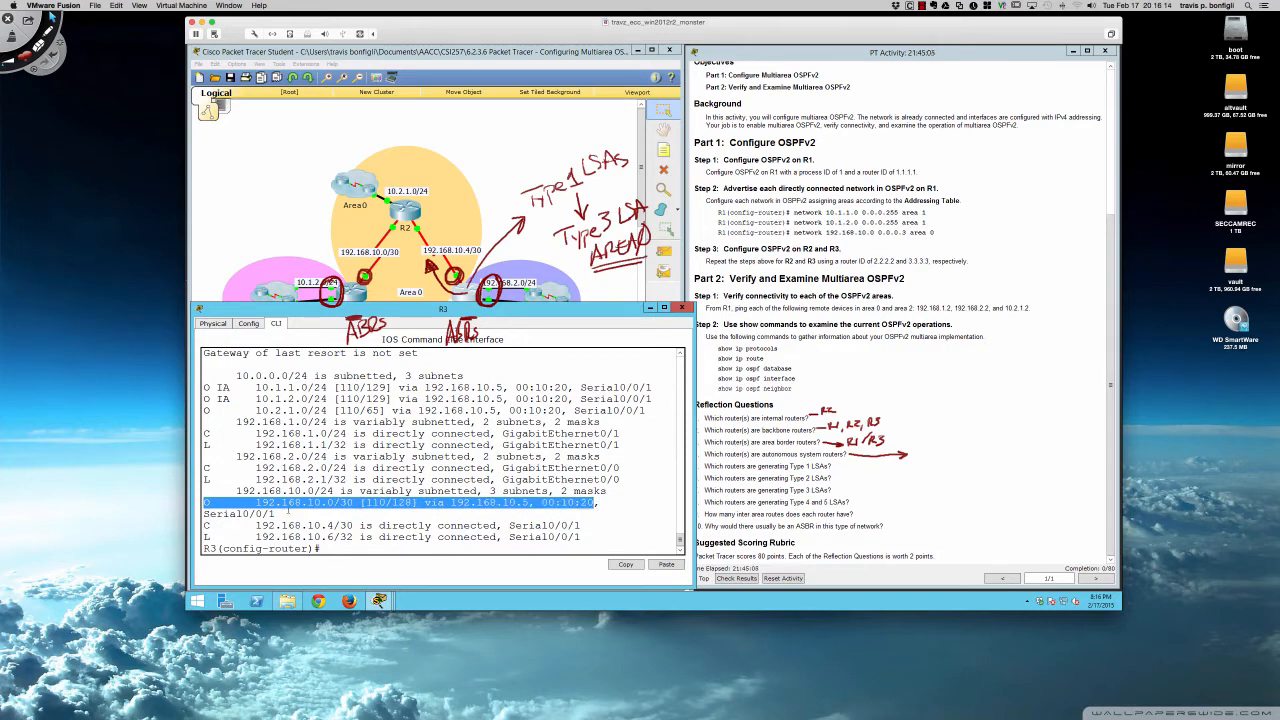
left_click_drag(203, 388, 652, 399)
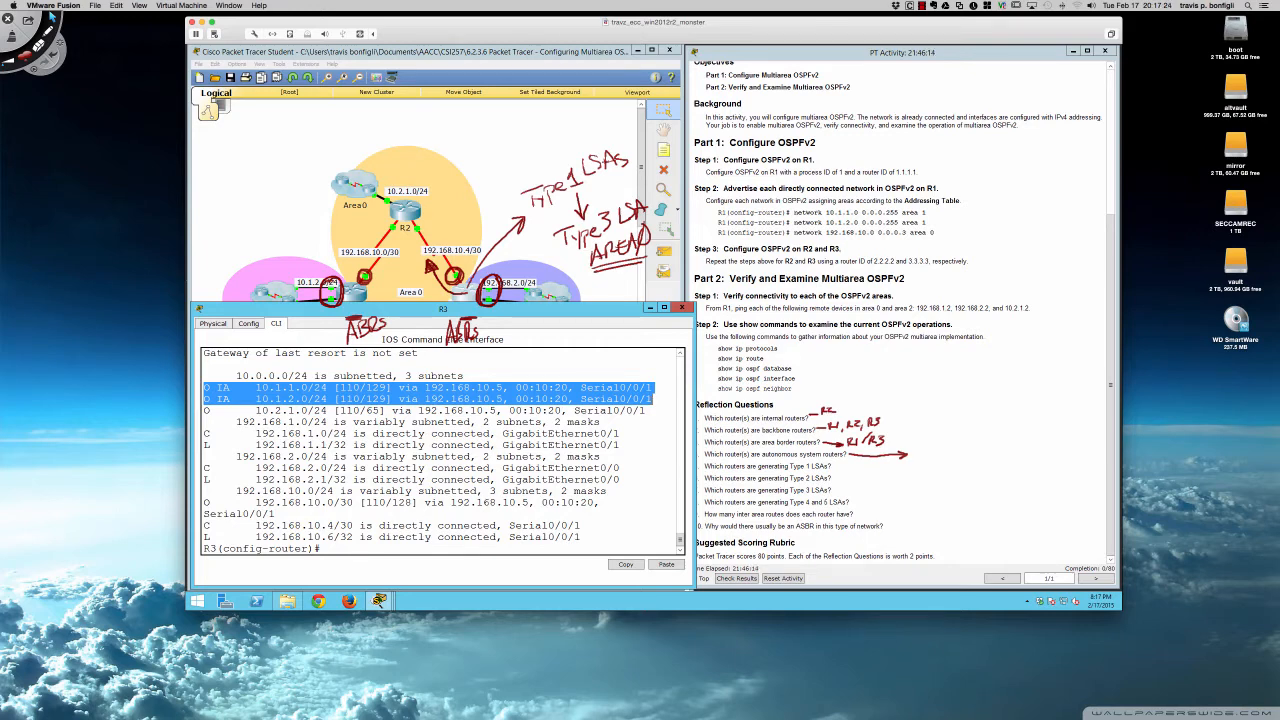
left_click(473, 410)
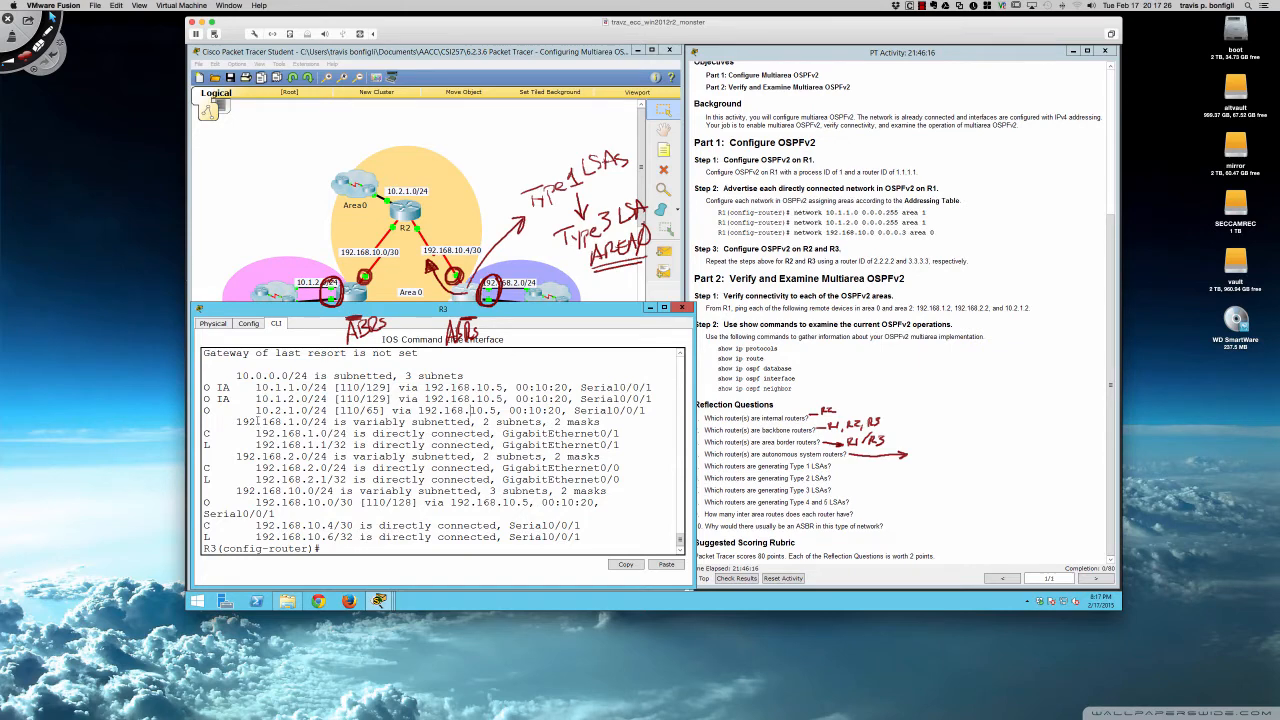
left_click_drag(203, 387, 656, 398)
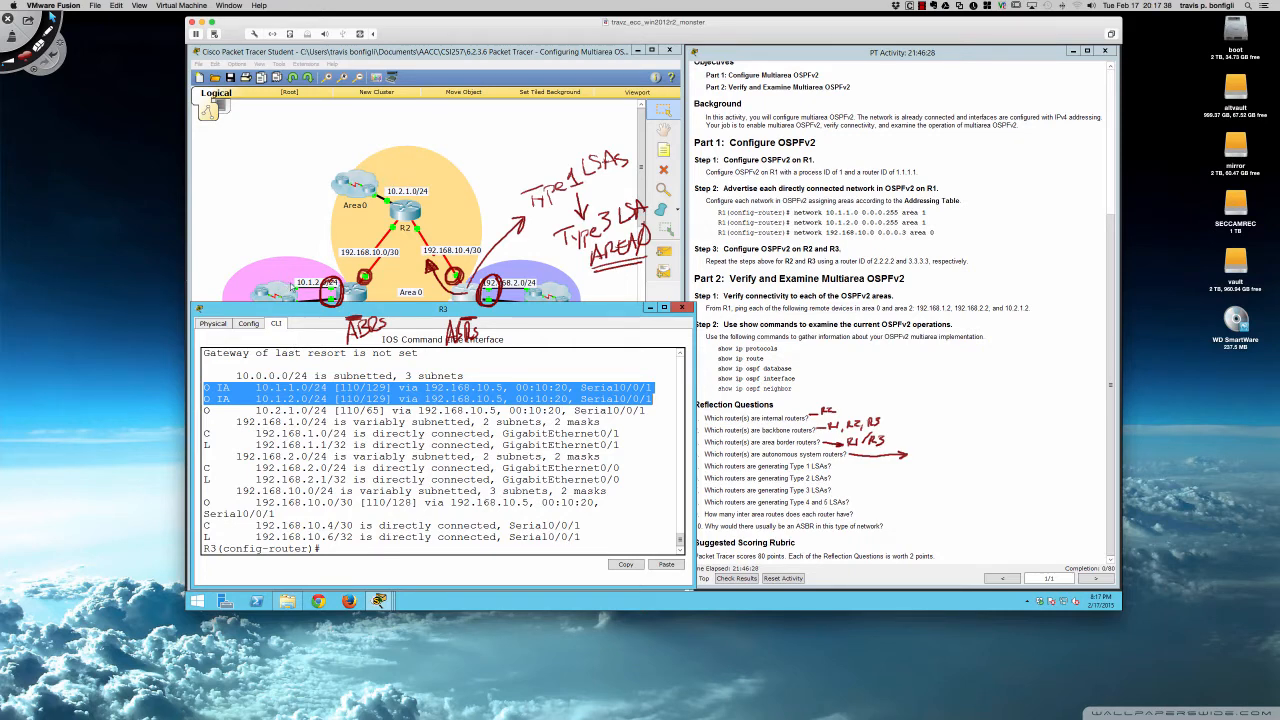
left_click(479, 444)
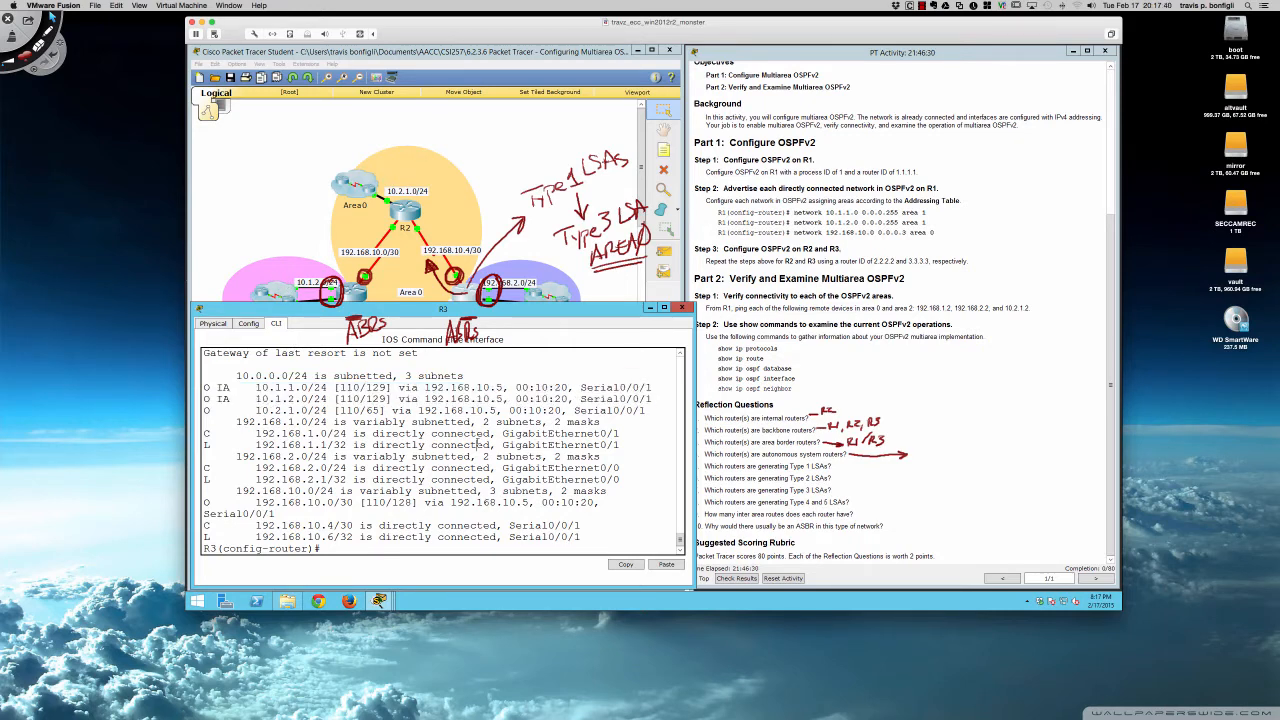
Display R3's OSPF database and examine its router ID, process ID and the Area 0 router link states
type("do sh ip ospf data")
key("Return")
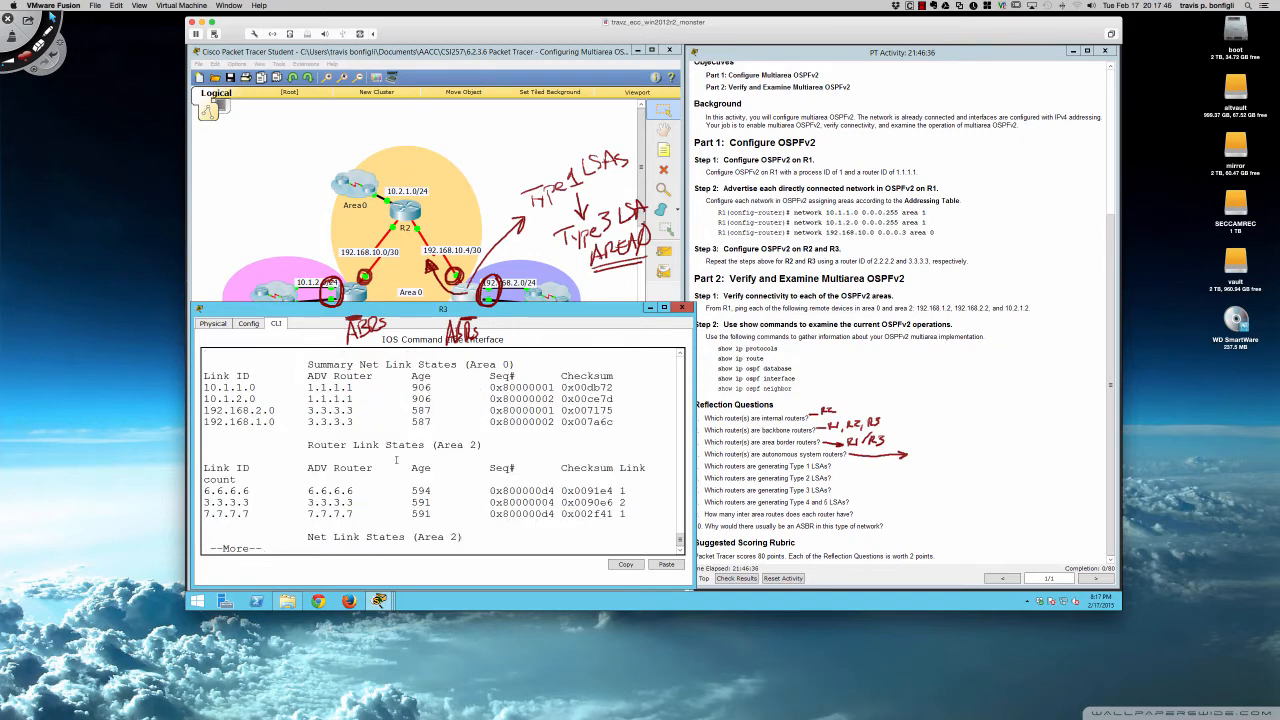
scroll(395, 459, "up", 6)
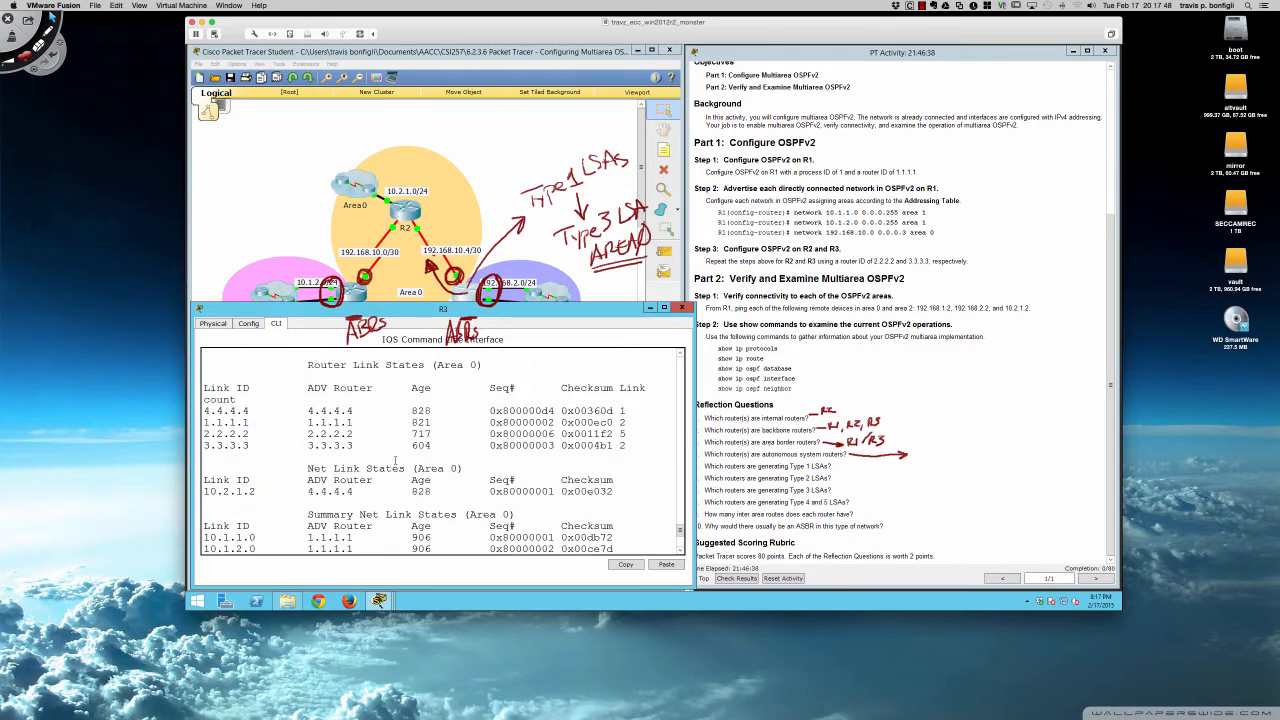
scroll(395, 459, "up", 2)
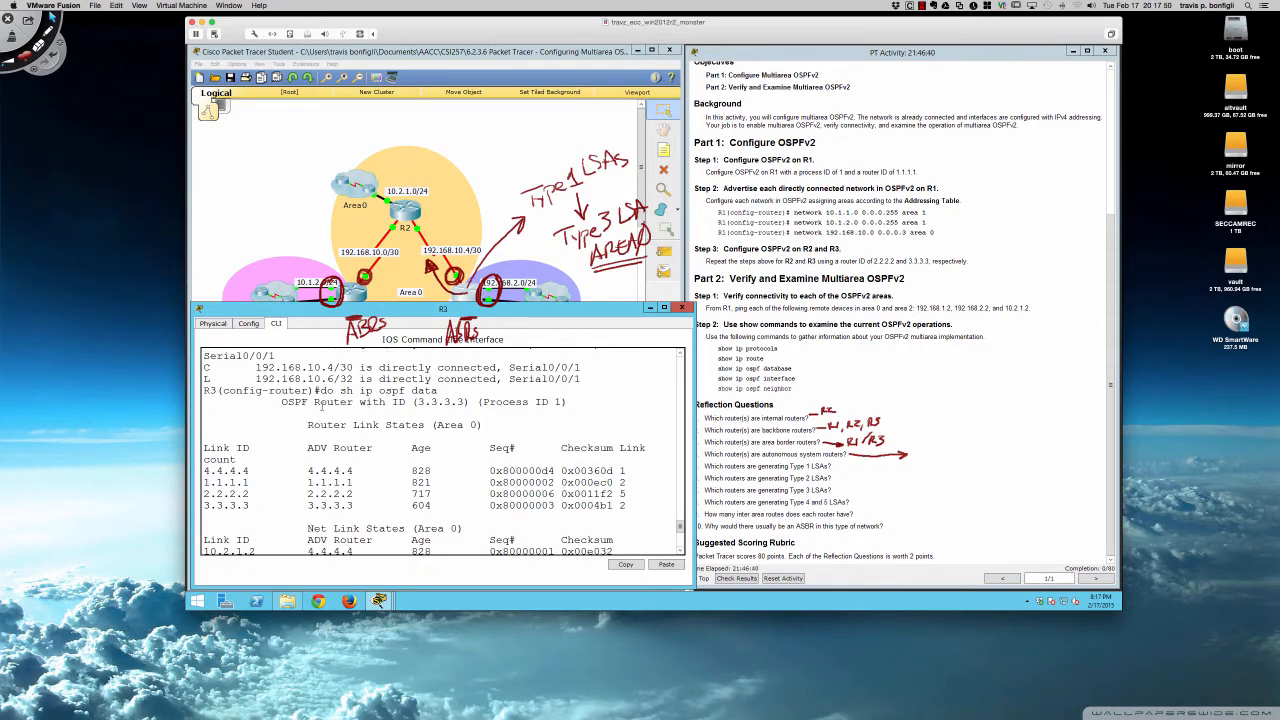
left_click_drag(274, 401, 570, 402)
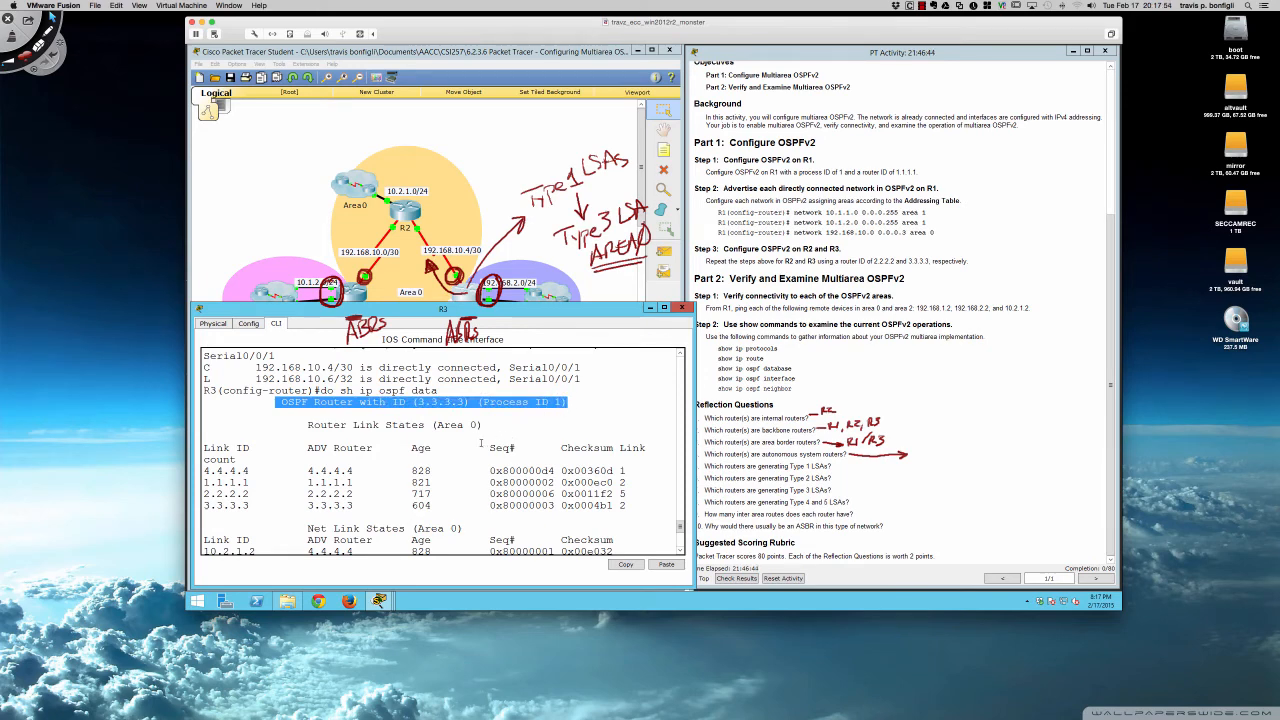
scroll(459, 445, "down", 1)
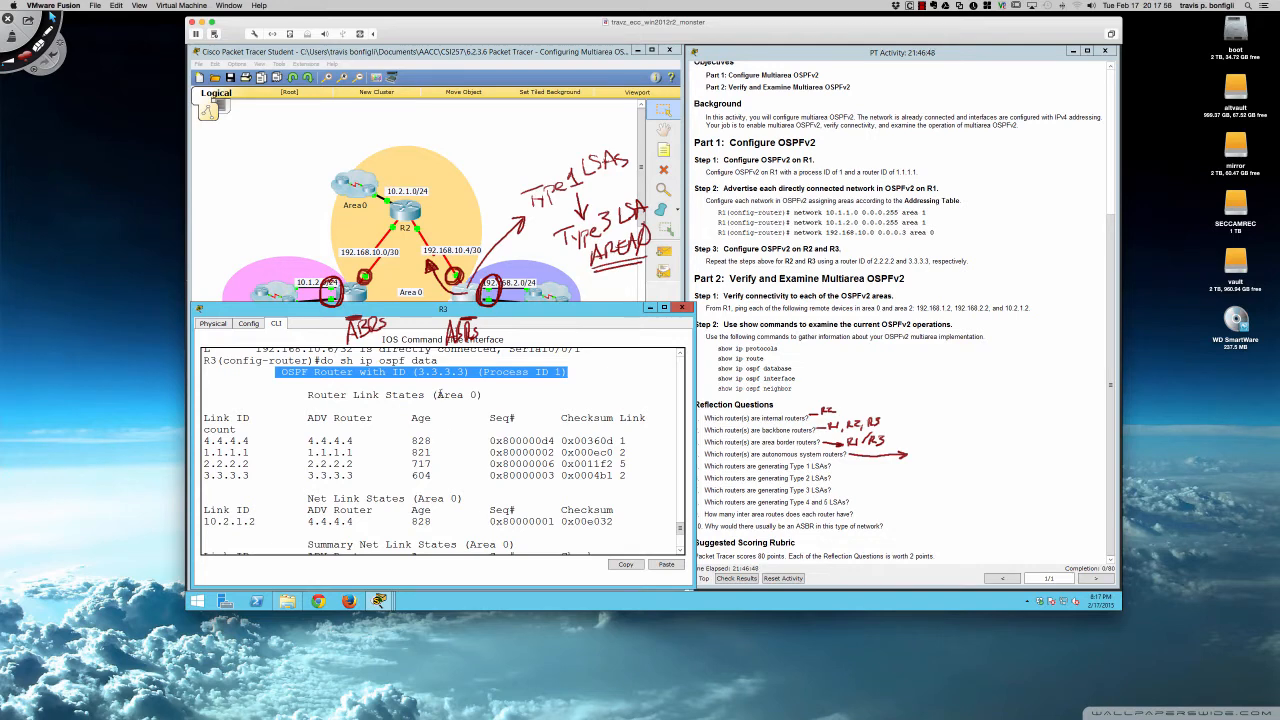
left_click_drag(437, 395, 479, 395)
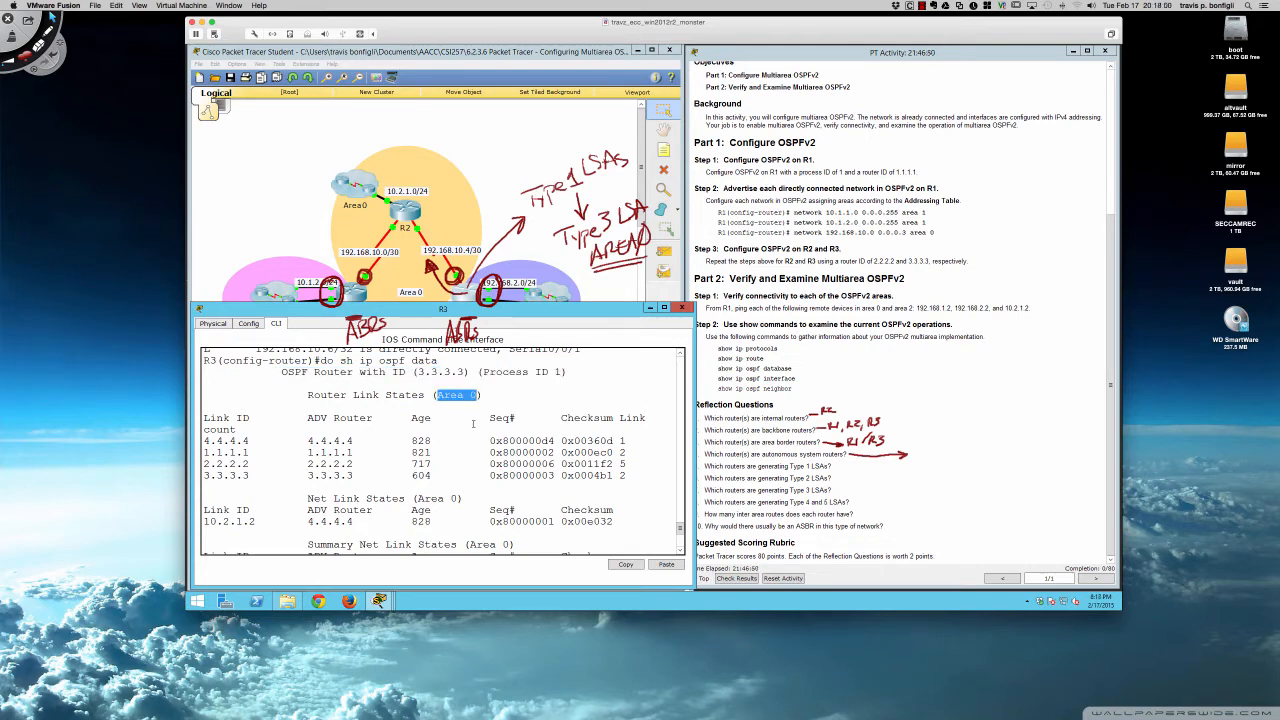
scroll(466, 424, "down", 1)
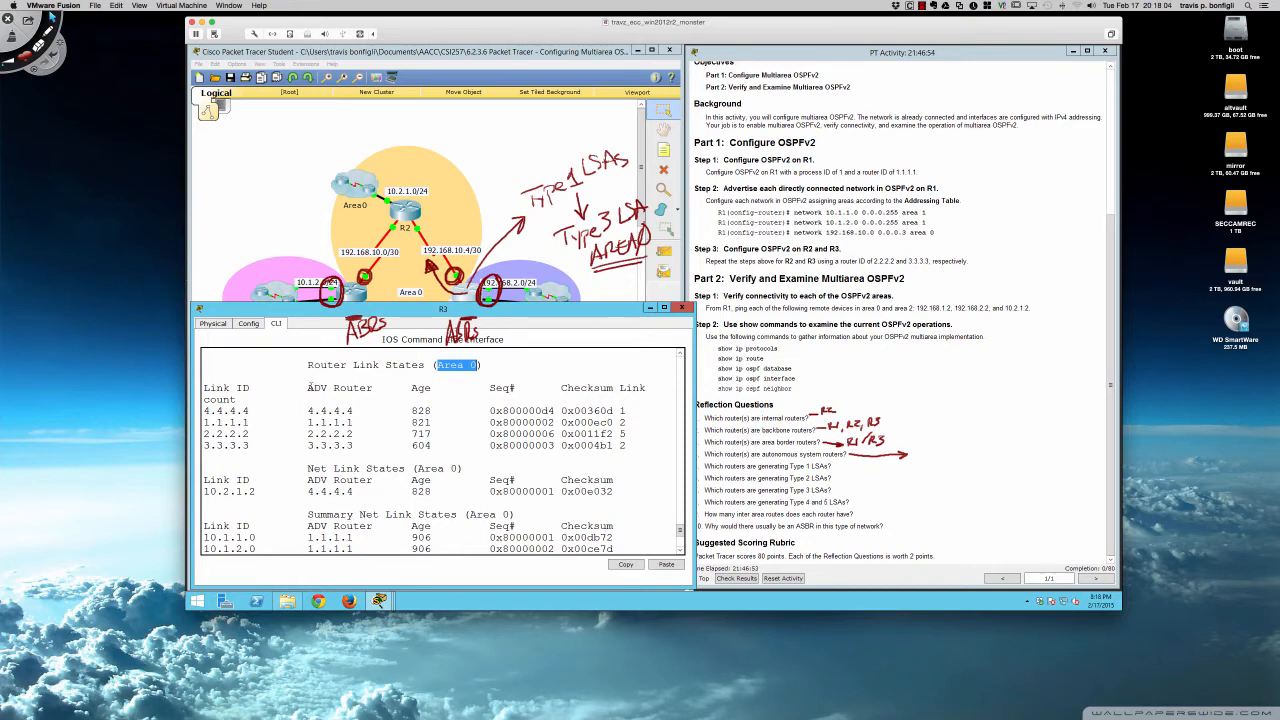
Examine the Area 0 router link states in R3's OSPF database, focusing on the 1.1.1.1 and 2.2.2.2 entries
left_click_drag(205, 388, 503, 397)
left_click_drag(597, 408, 625, 446)
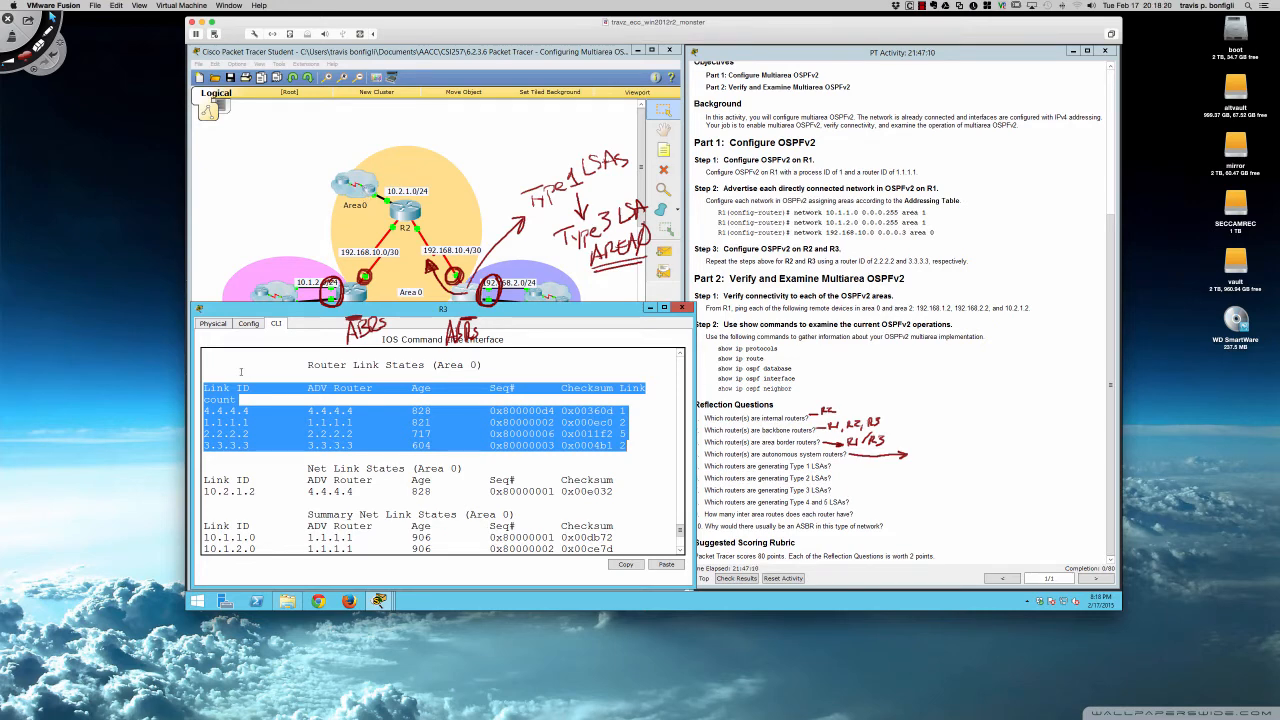
left_click(204, 422)
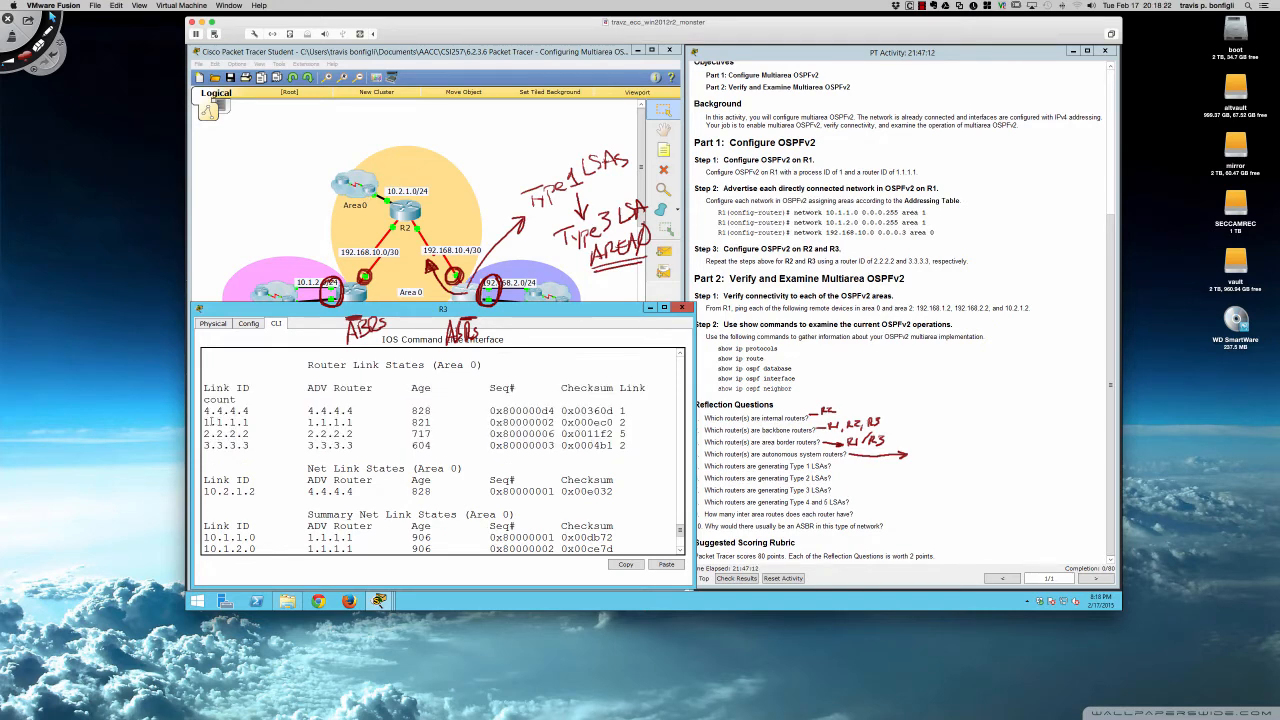
left_click_drag(204, 422, 252, 422)
left_click_drag(204, 434, 249, 434)
left_click_drag(438, 365, 478, 365)
left_click(392, 423)
Examine the Area 0 net and summary net link states and the Area 2 router link states in R3's database
scroll(300, 445, "down", 2)
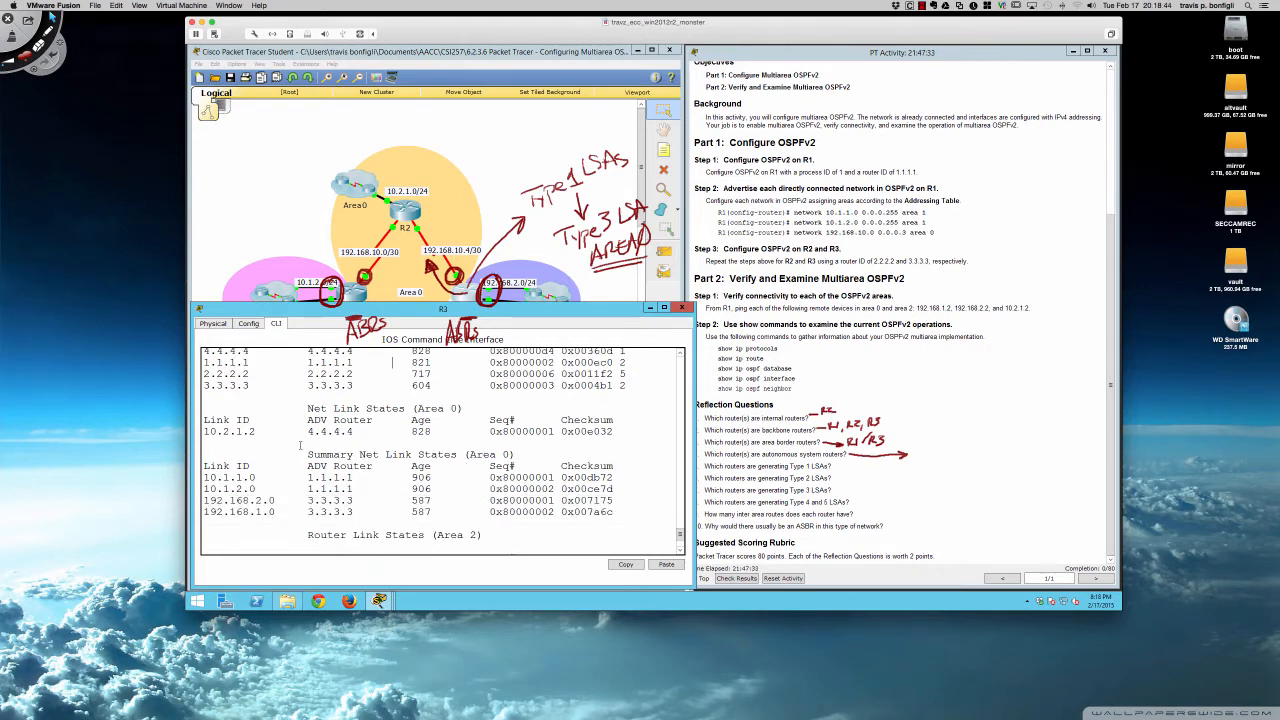
scroll(299, 445, "down", 1)
scroll(299, 445, "up", 2)
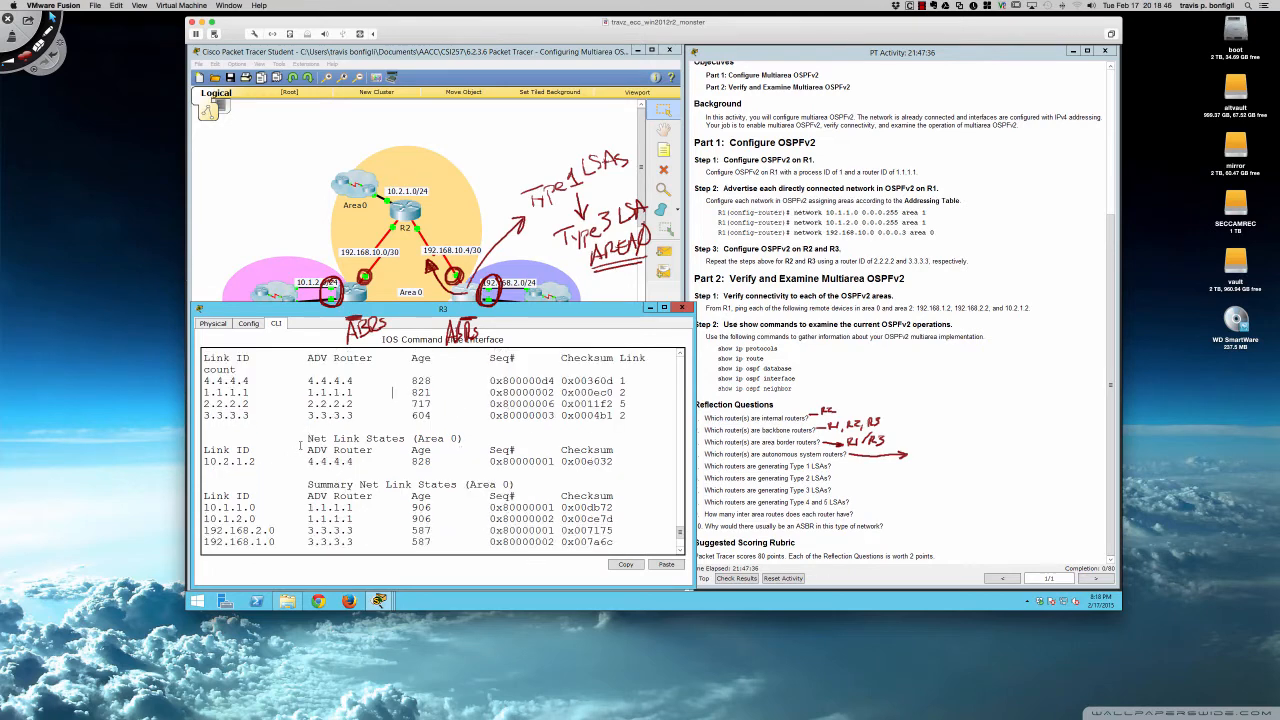
scroll(299, 445, "up", 3)
scroll(299, 446, "down", 3)
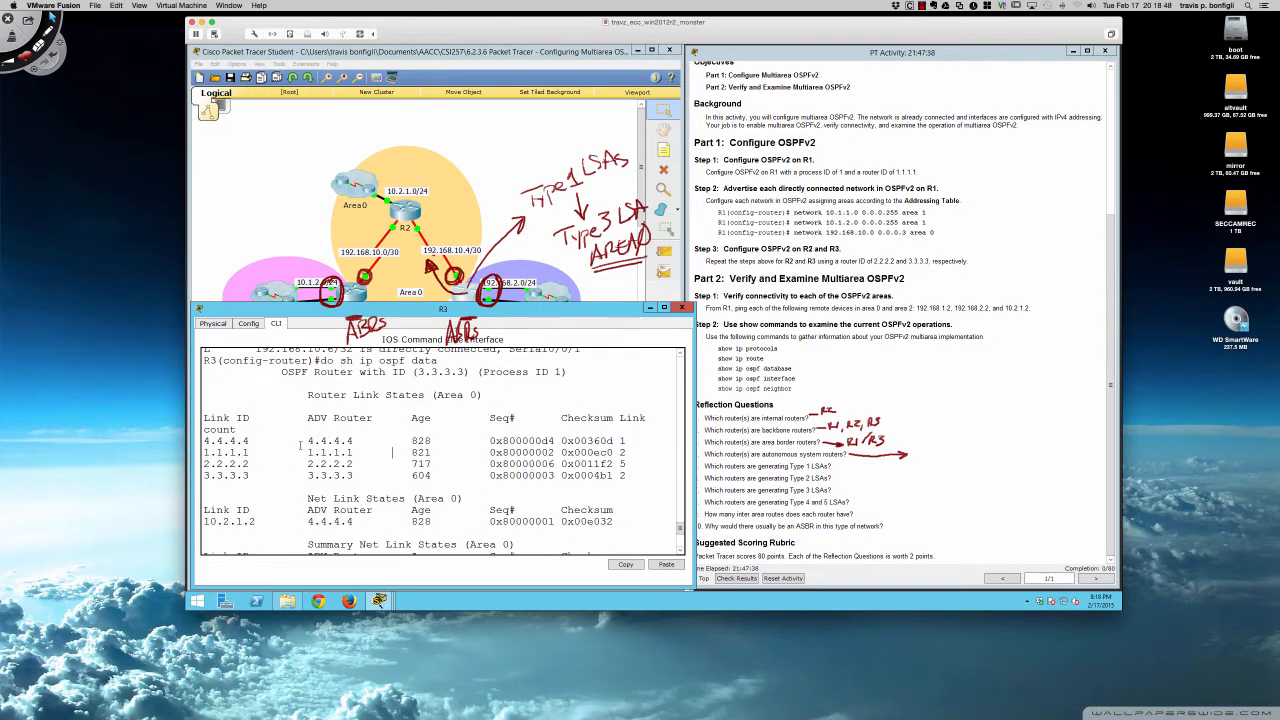
scroll(299, 445, "down", 1)
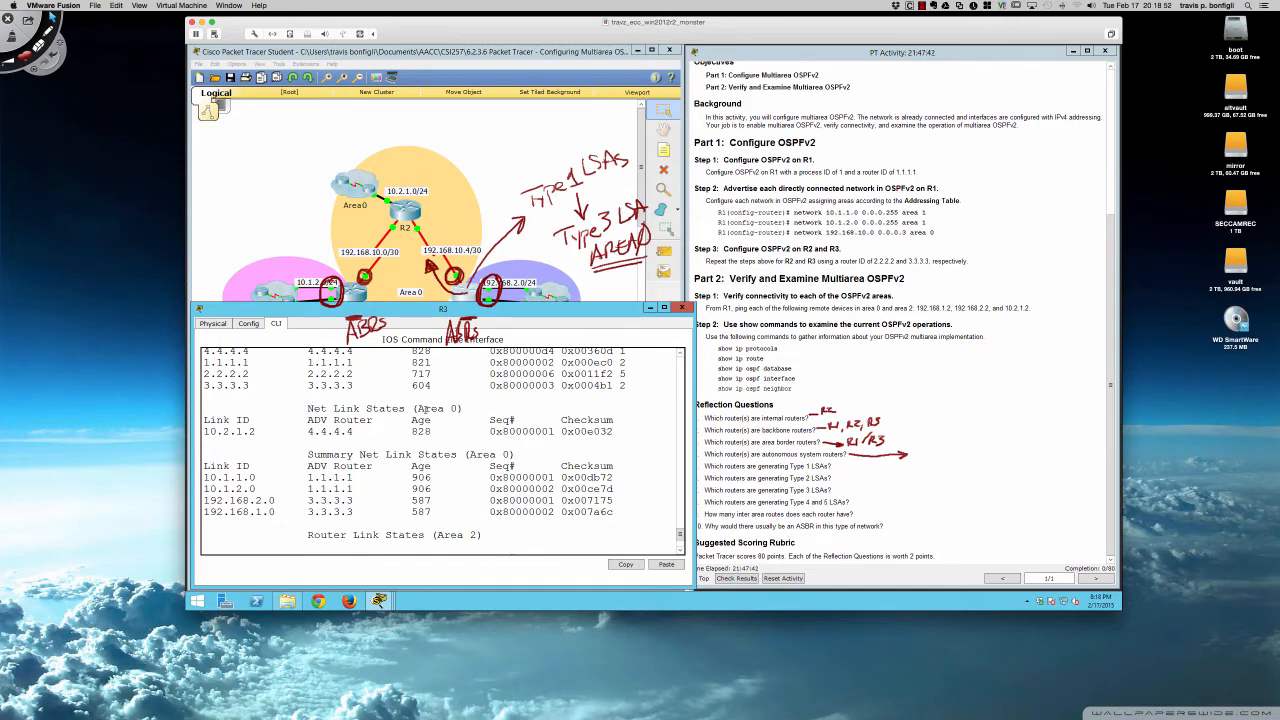
left_click_drag(417, 408, 460, 408)
left_click(419, 397)
scroll(419, 397, "down", 3)
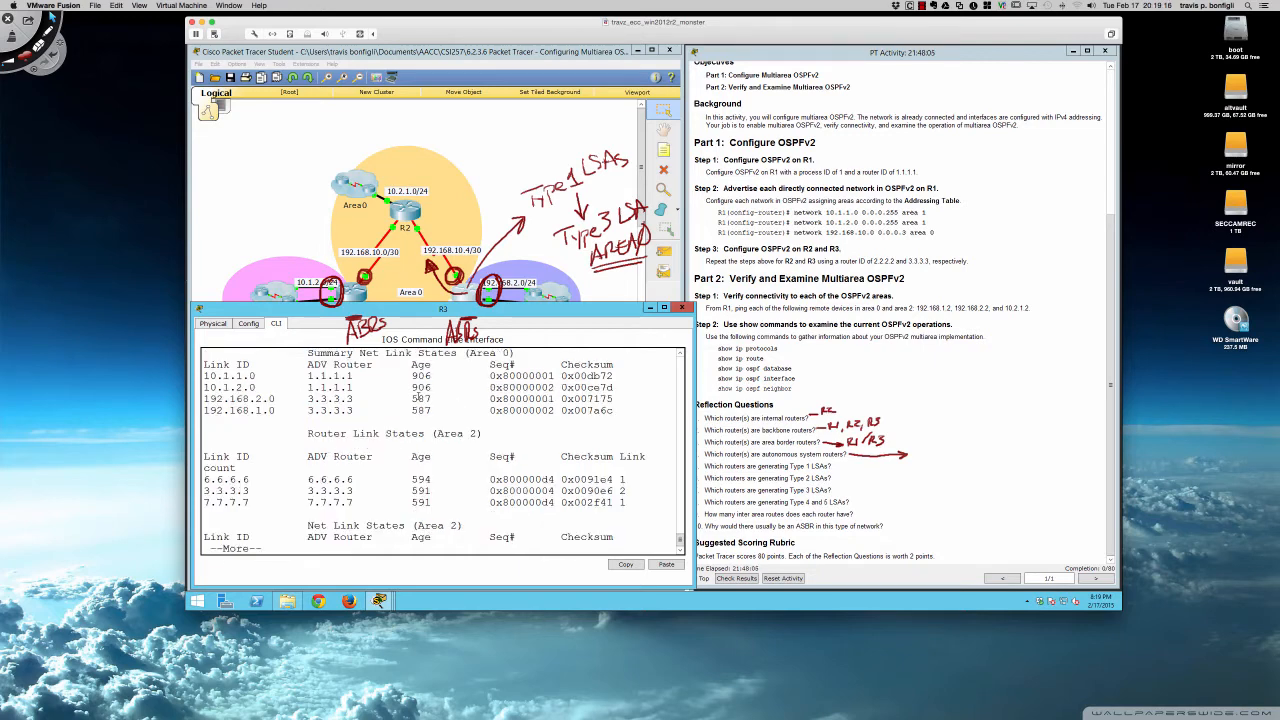
Finish the database listing, display R3's OSPF neighbors and examine the adjacency state of neighbor 2.2.2.2
key("space")
type("do")
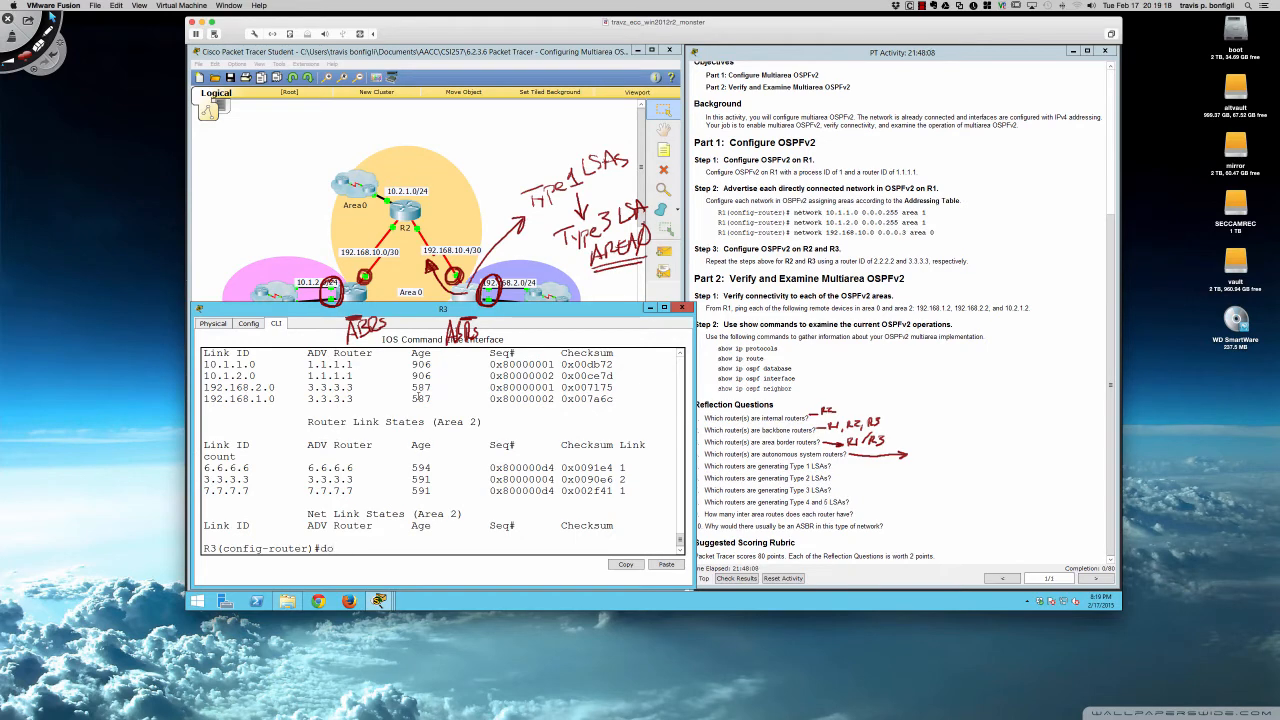
type(" sh ip ospf neigh")
key("Return")
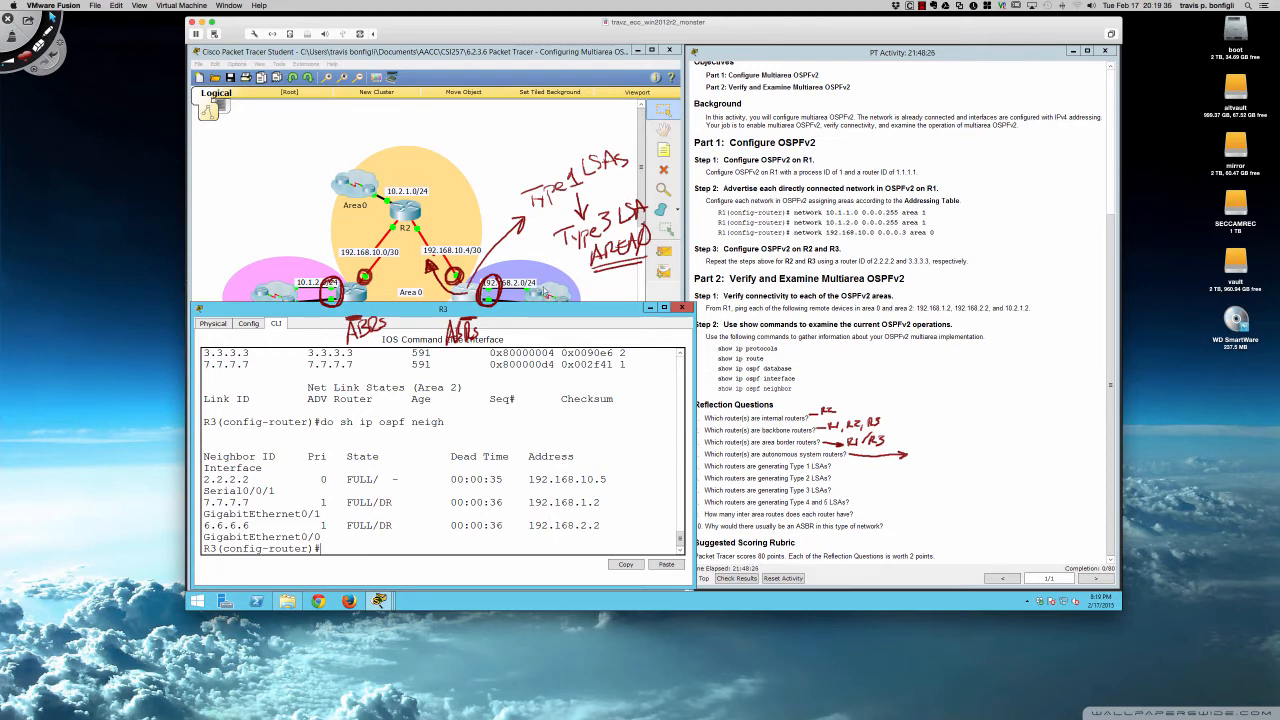
left_click_drag(378, 480, 407, 481)
Open R2's command line, display its OSPF neighbors and examine the state of the neighbor on GigabitEthernet0/0
left_click(410, 212)
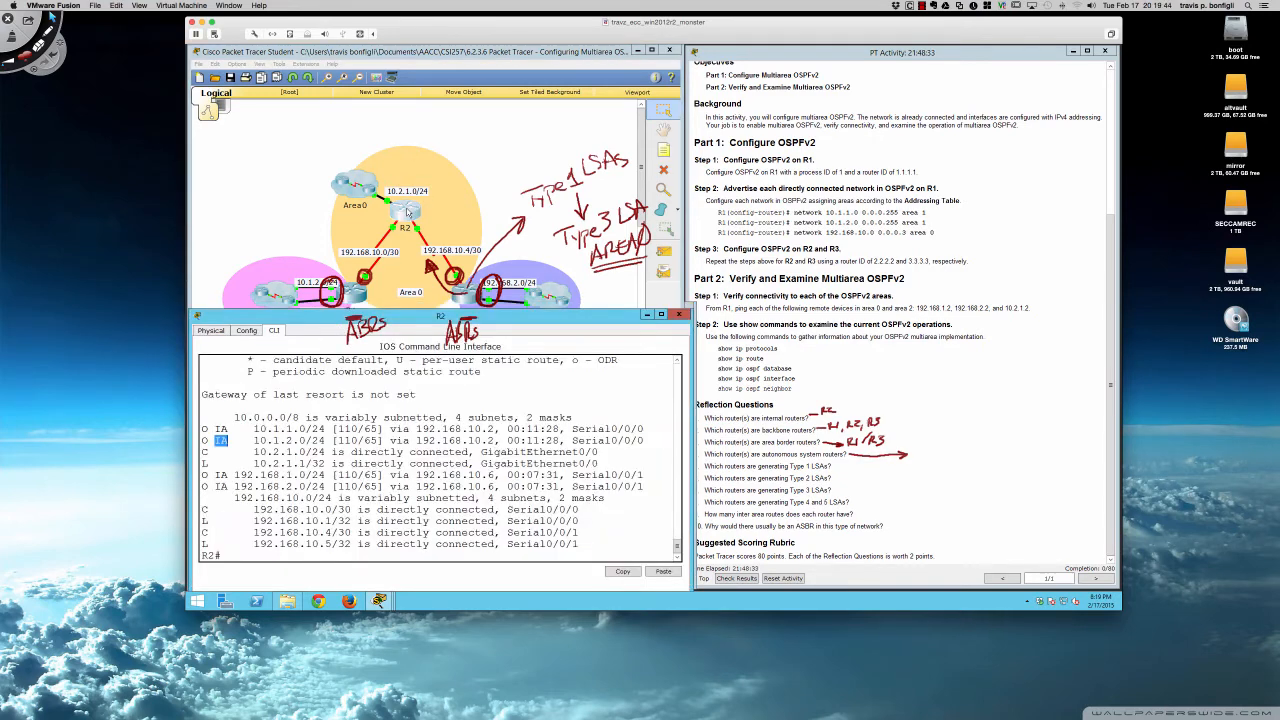
left_click(382, 389)
key("Return")
key("Return")
key("Return")
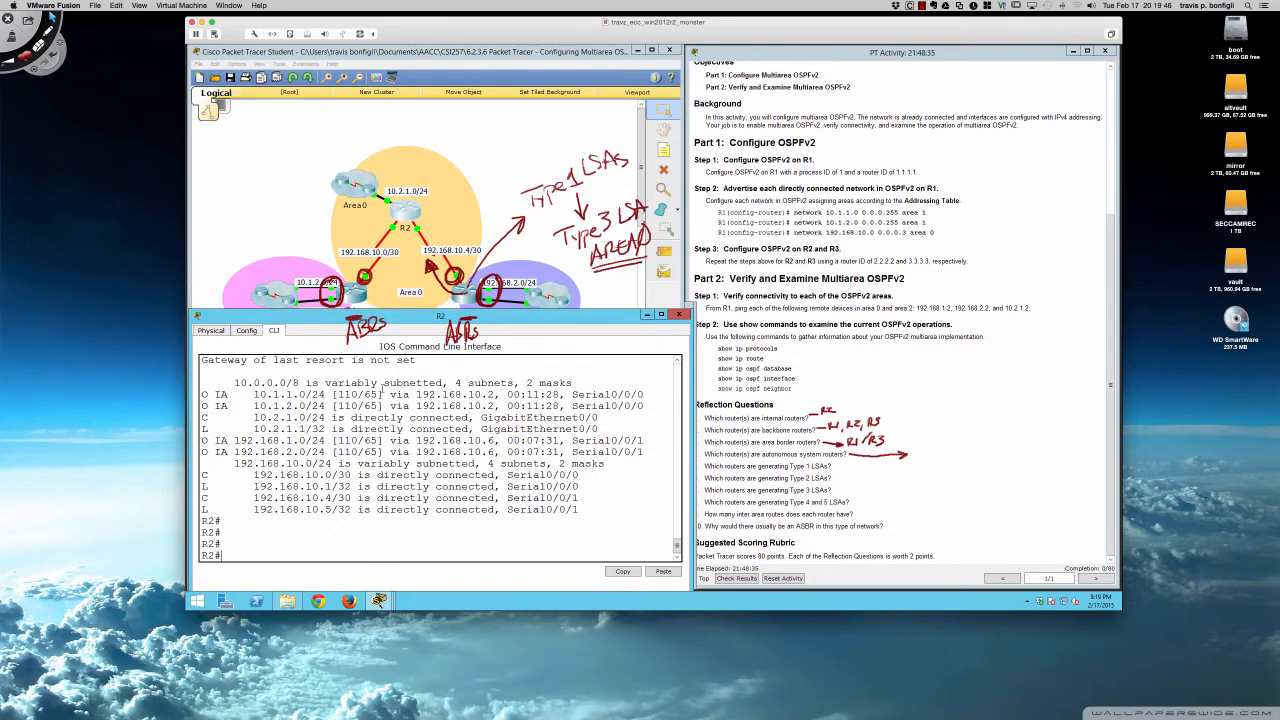
type("sh ip ospf niegh")
key("Return")
key("Up")
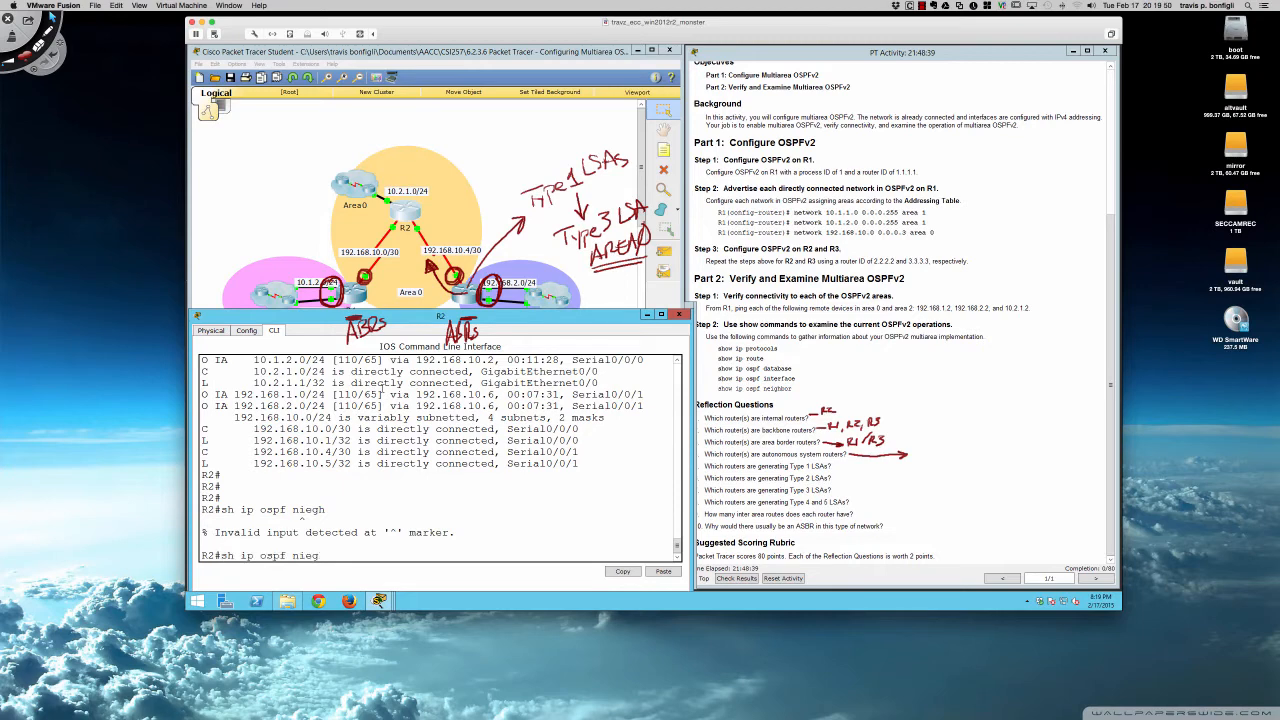
key("BackSpace")
key("BackSpace")
key("BackSpace")
key("BackSpace")
type("eigh")
key("Return")
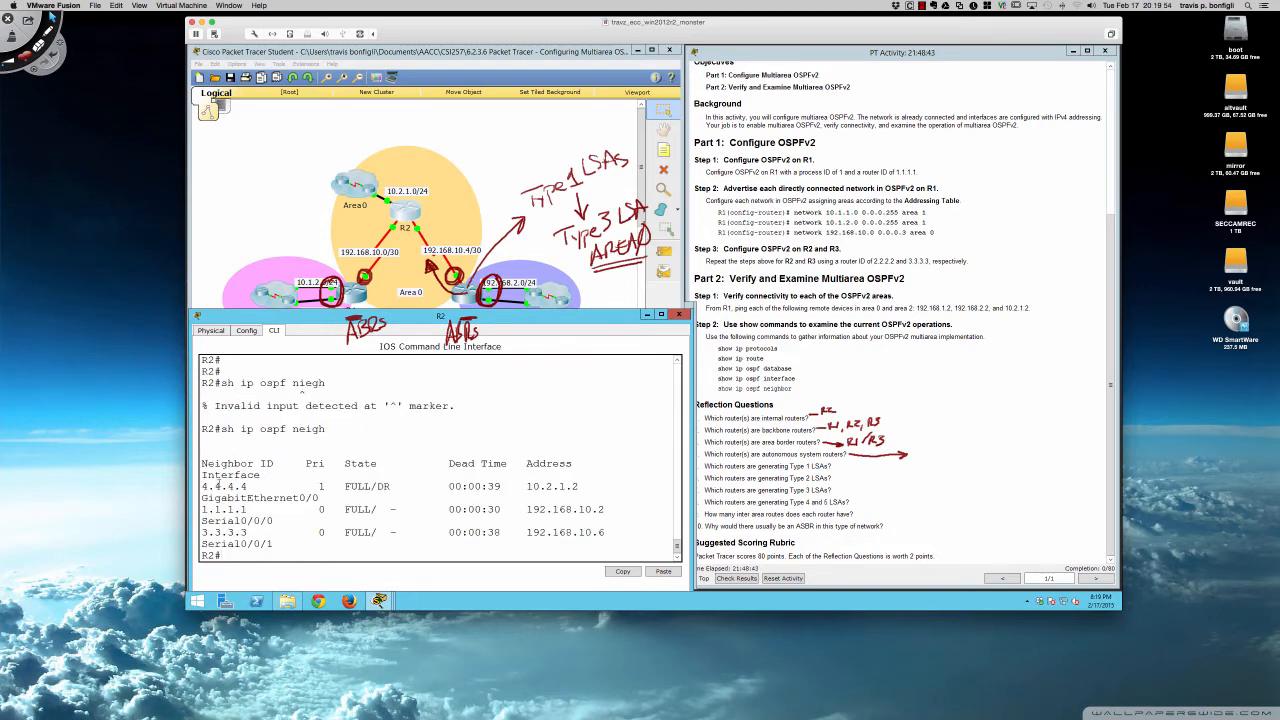
left_click_drag(201, 486, 390, 486)
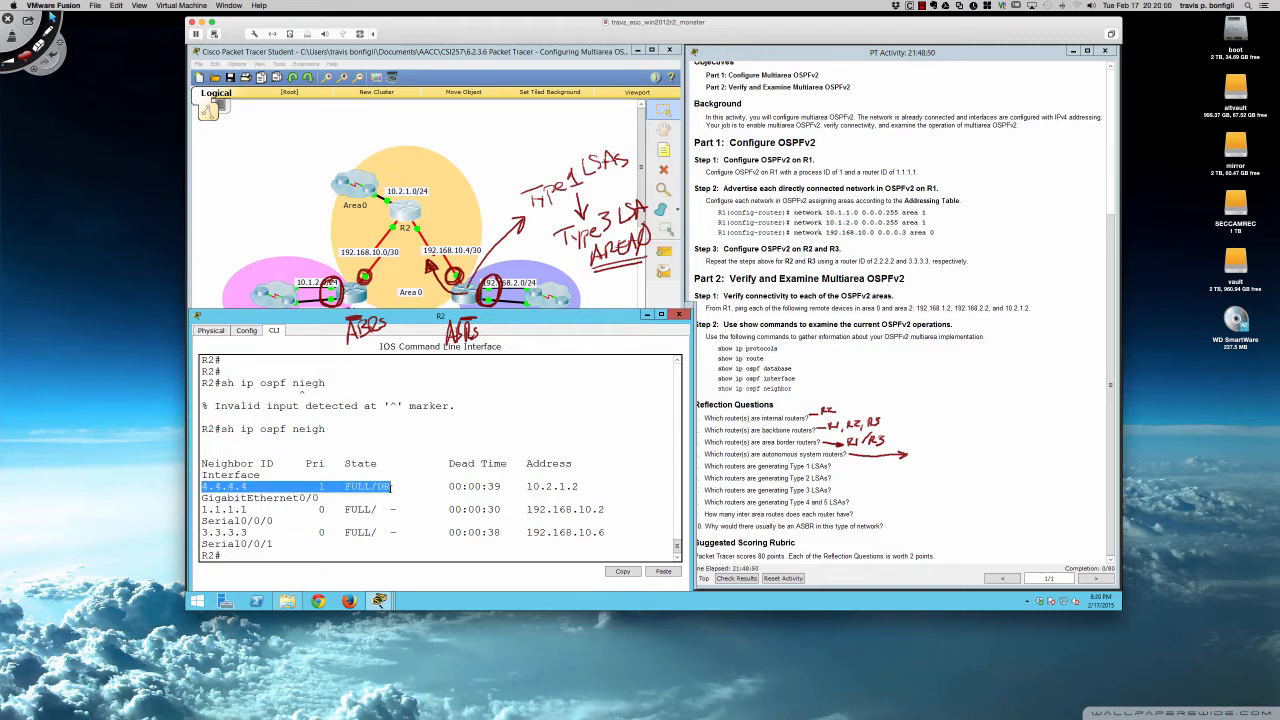
left_click(413, 477)
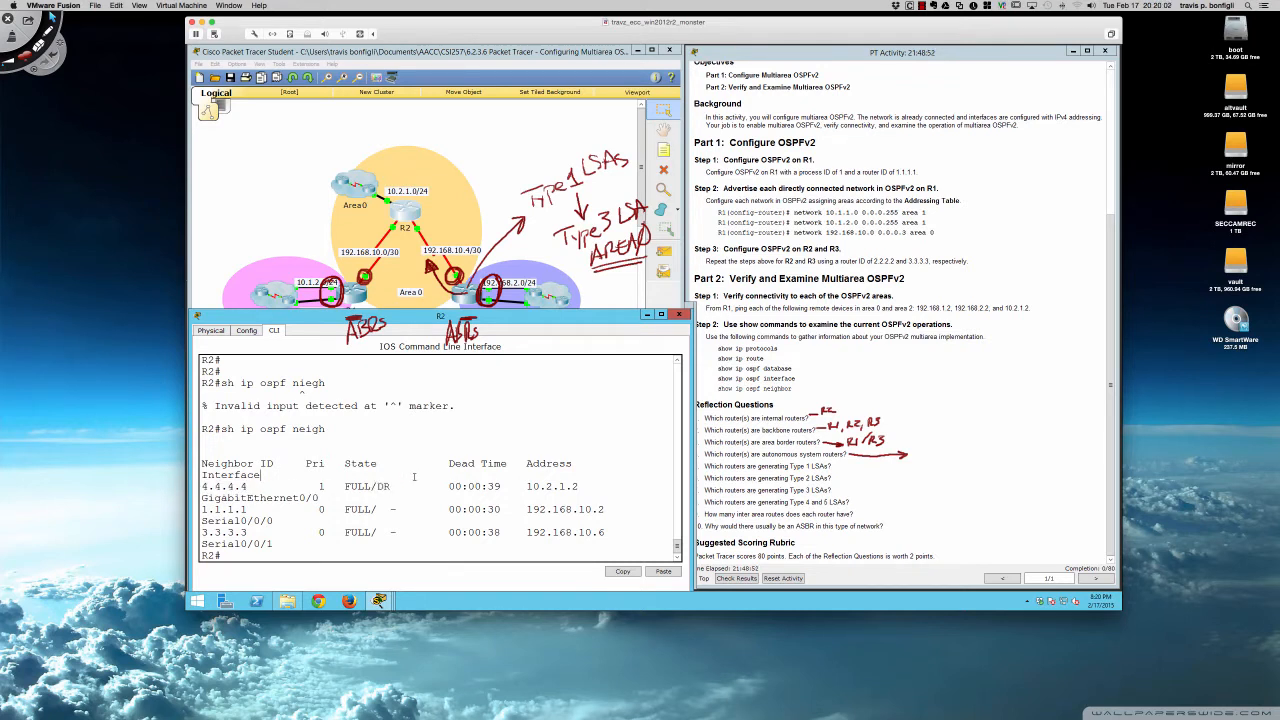
Display R2's IP routing protocol settings
type("sh i")
type("p ospf")
key("BackSpace")
key("BackSpace")
key("BackSpace")
key("BackSpace")
key("BackSpace")
type("pro")
key("Return")
Examine R2's OSPF process ID, number of areas, advertised networks and routing information sources
scroll(405, 466, "up", 3)
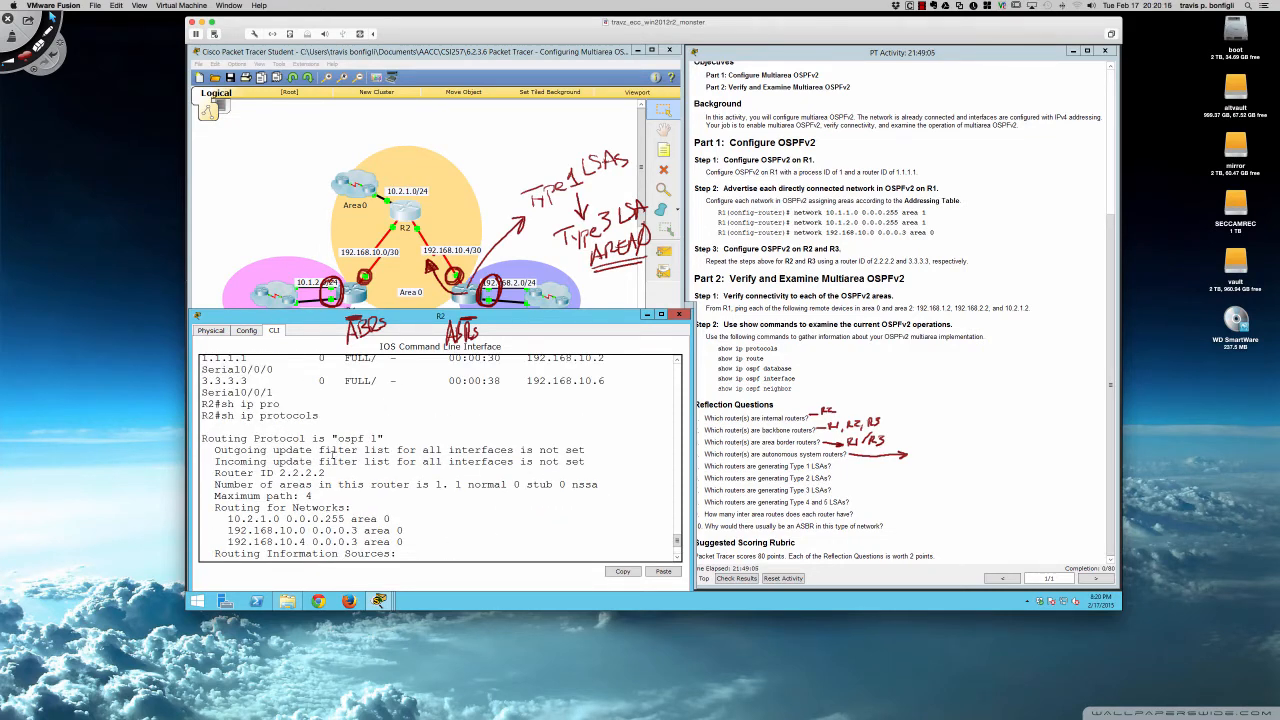
scroll(333, 451, "down", 1)
left_click_drag(333, 407, 386, 409)
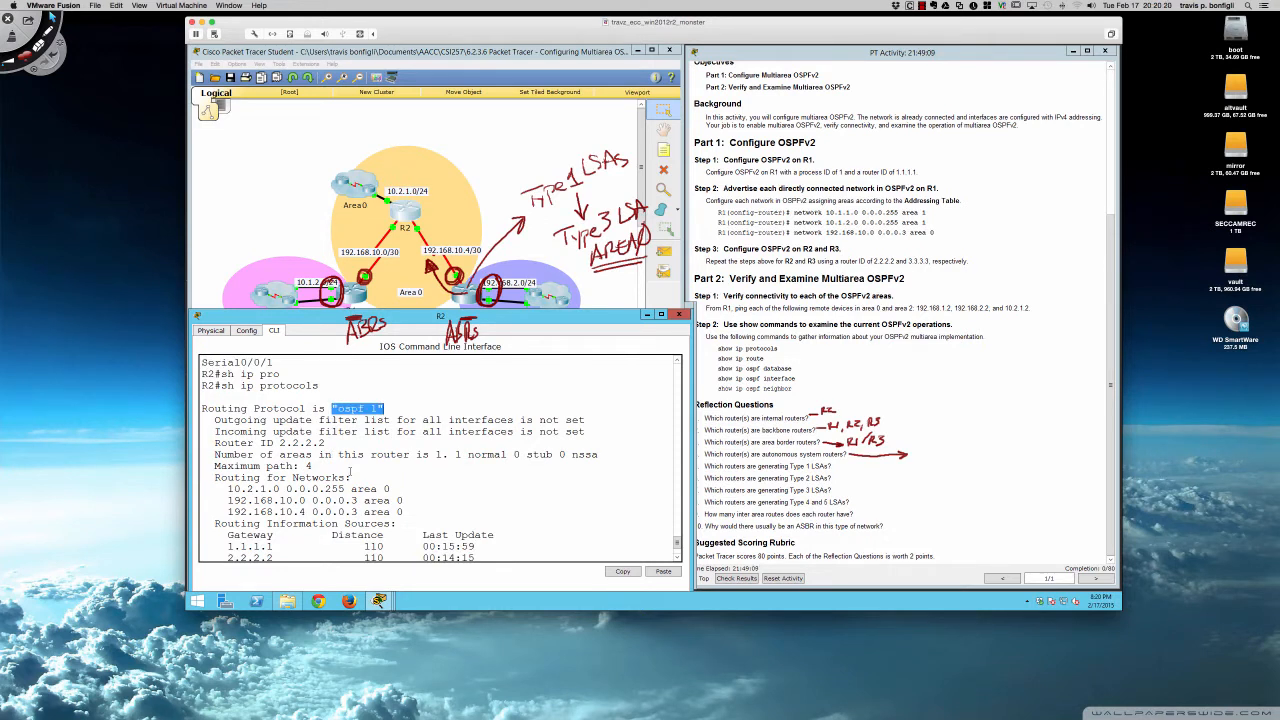
scroll(350, 471, "down", 1)
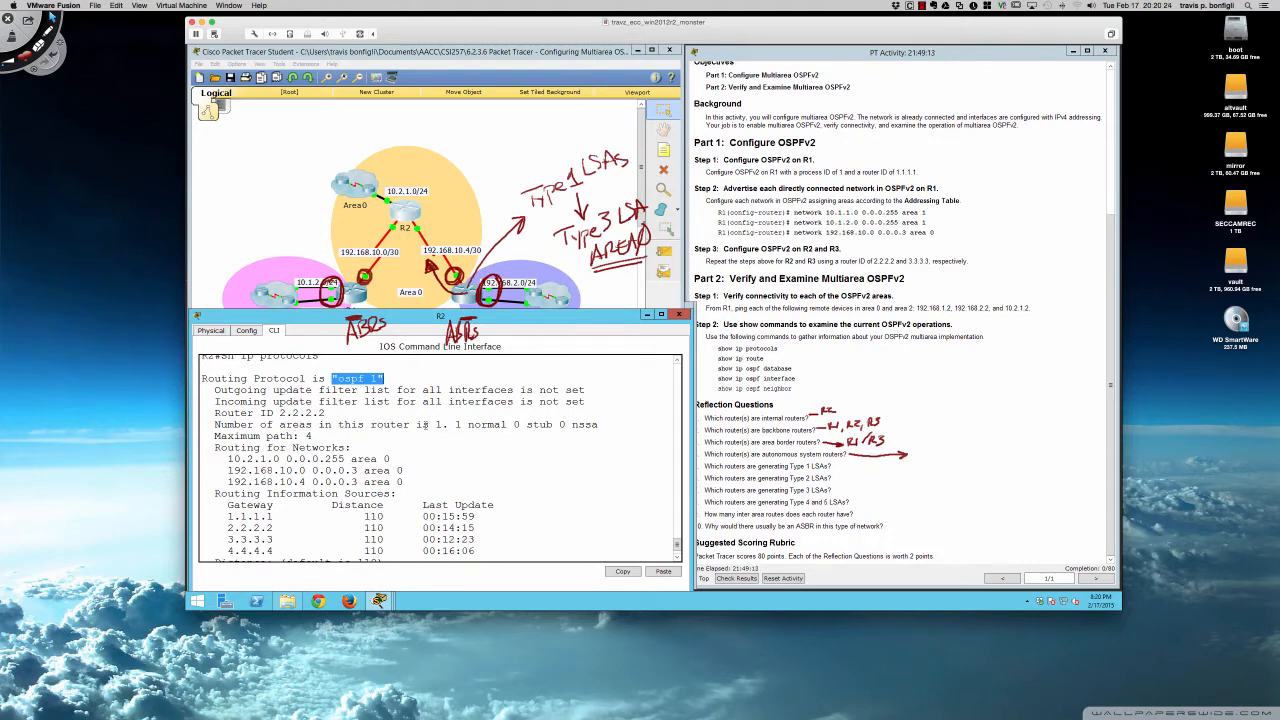
left_click_drag(429, 424, 449, 424)
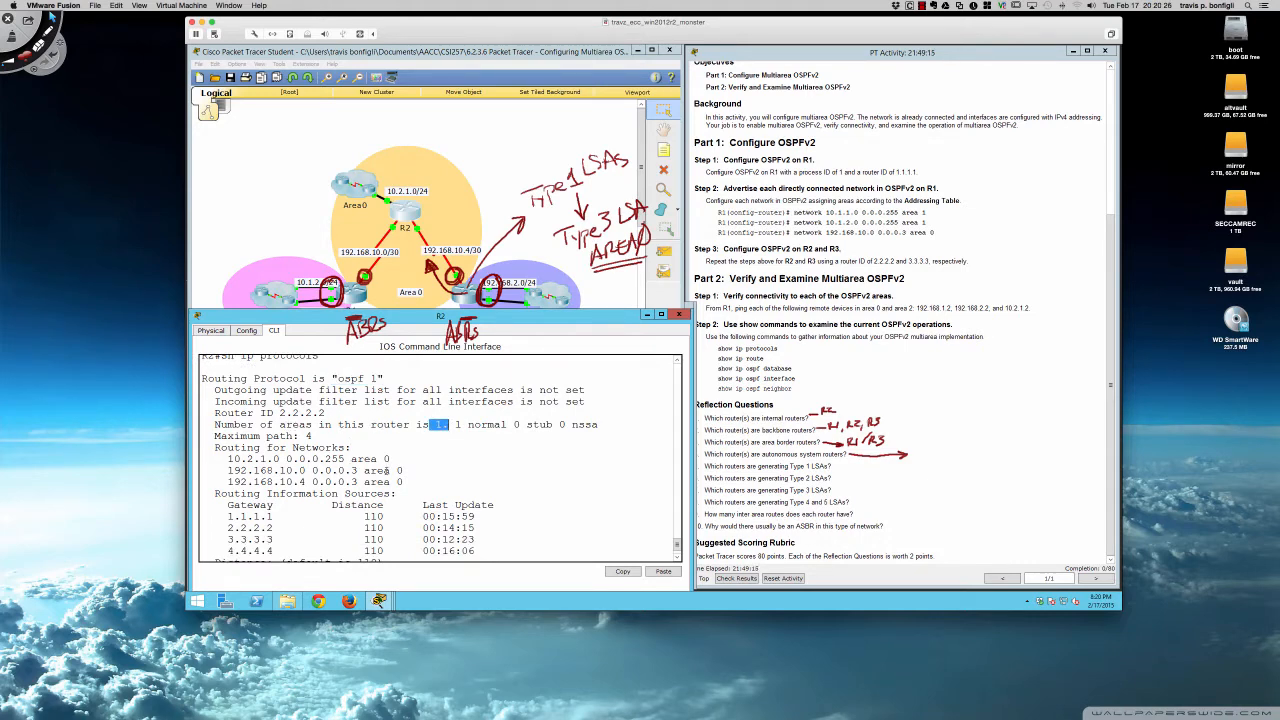
scroll(386, 470, "down", 1)
scroll(386, 470, "down", 1)
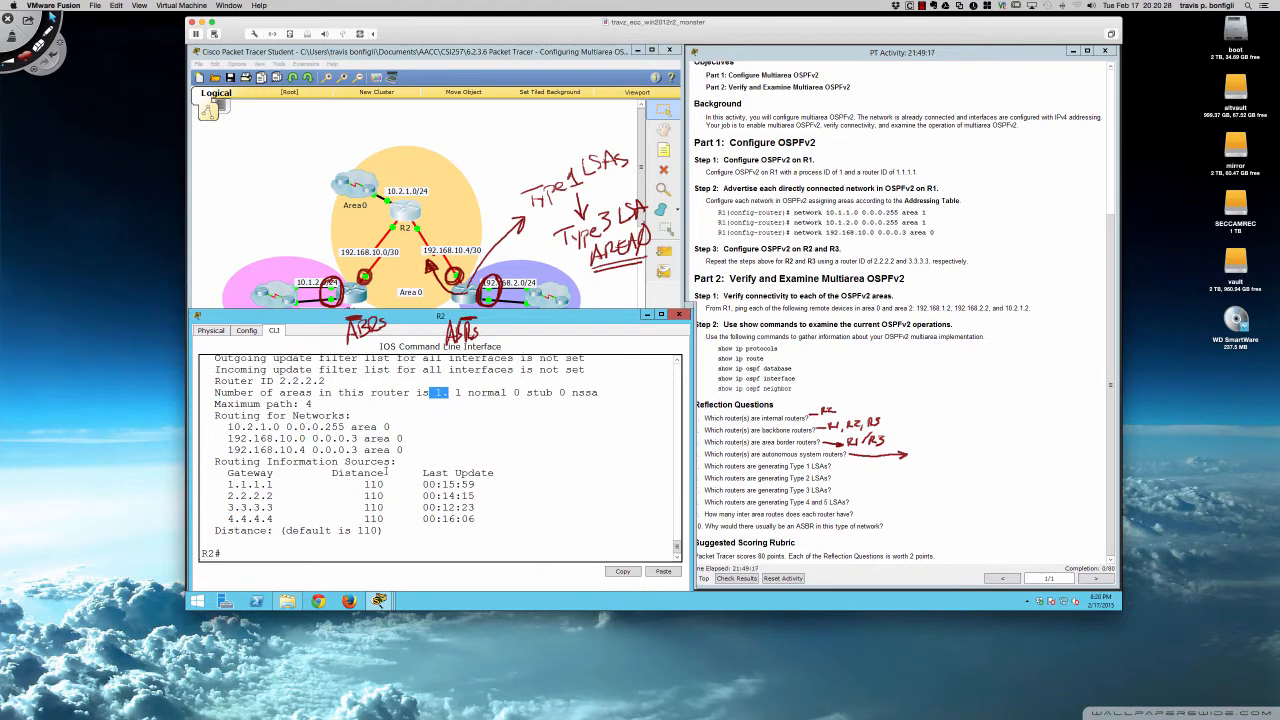
Display R2's OSPF interface details and examine the network type and designated router information for GigabitEthernet0/0
type("sh ip osp ")
type("int")
key("Return")
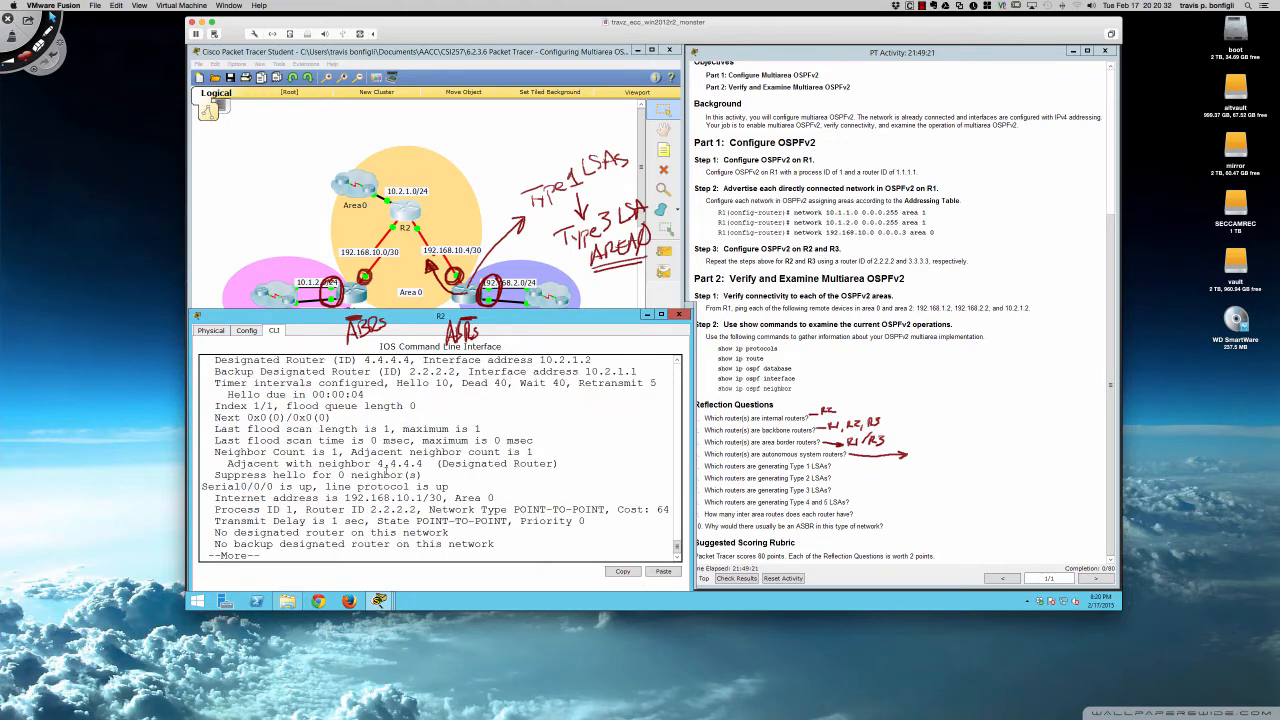
scroll(317, 466, "up", 2)
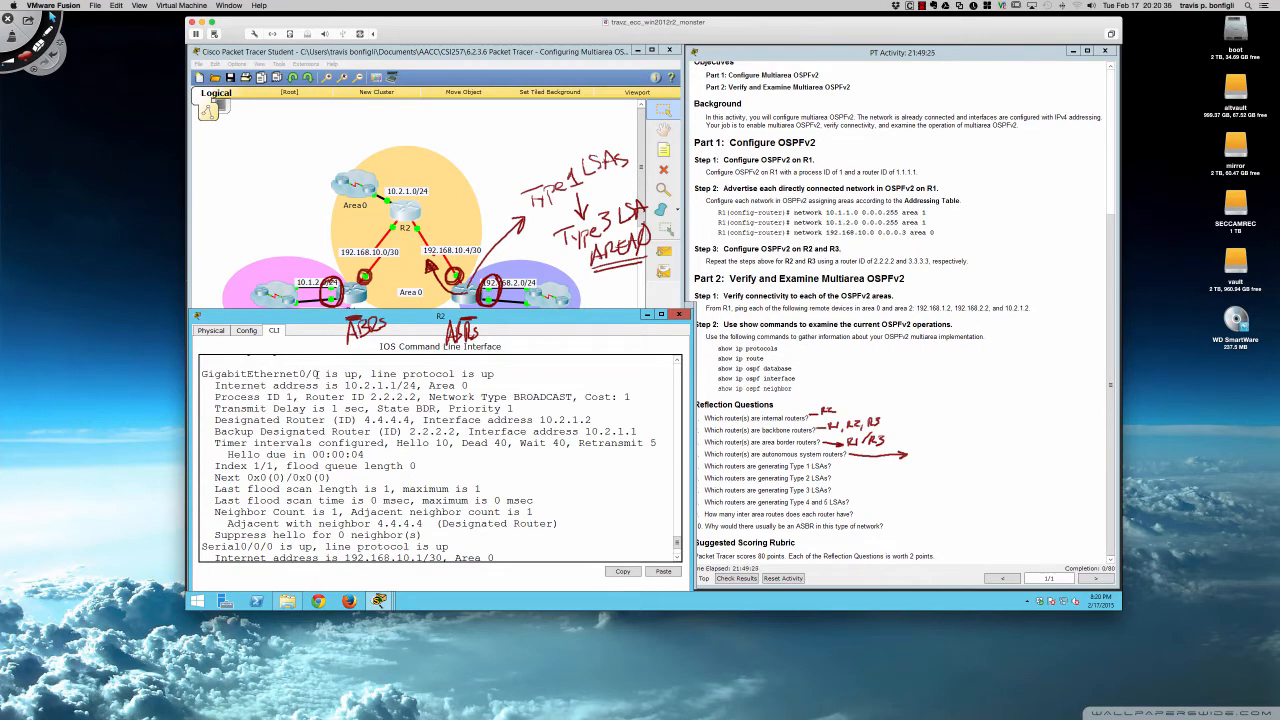
left_click_drag(362, 420, 412, 421)
left_click(358, 409)
left_click_drag(379, 409, 434, 409)
left_click(428, 470)
Return to R3's command line and display its OSPF database again from router configuration mode
left_click(471, 302)
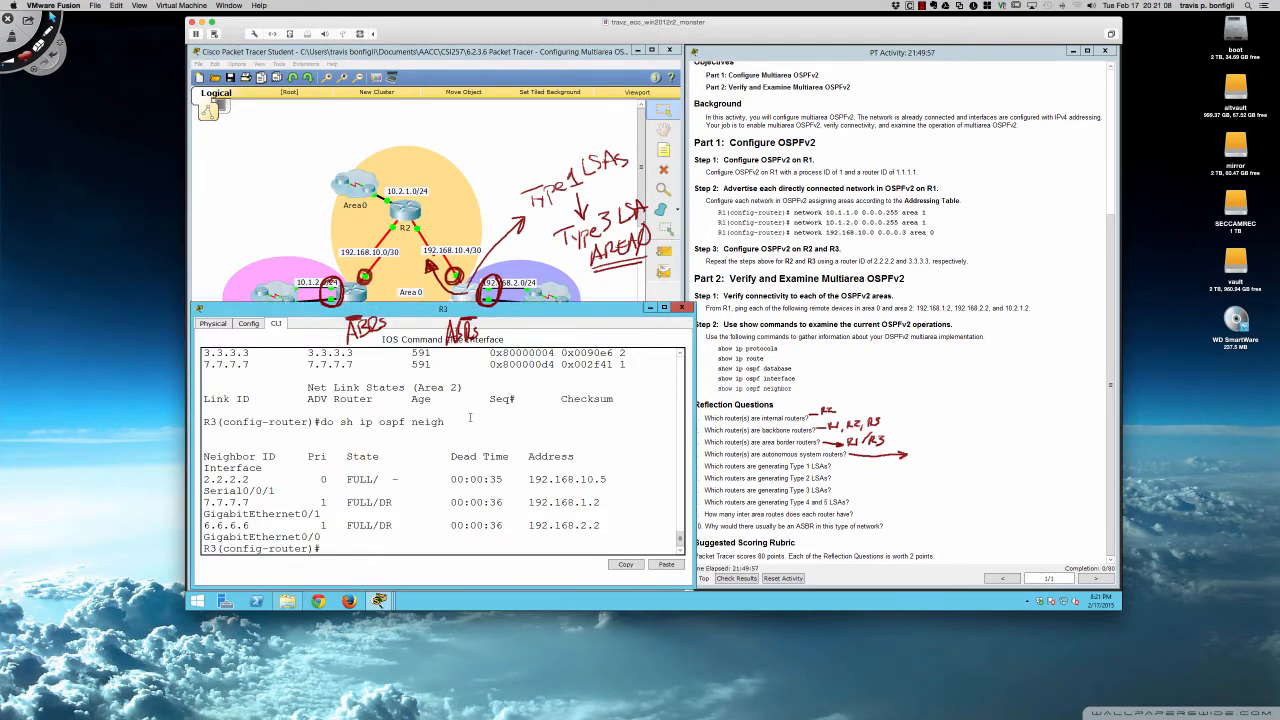
key("Return")
key("Return")
key("Return")
key("Return")
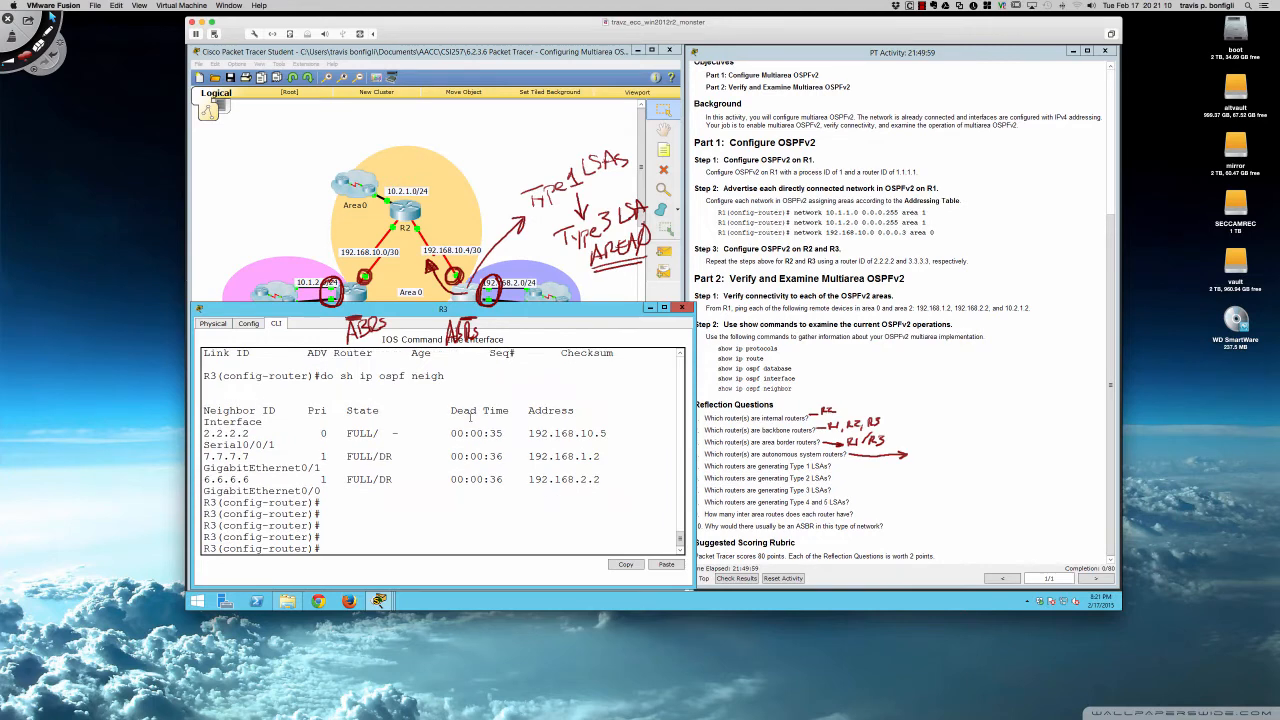
key("Up")
key("BackSpace")
key("BackSpace")
key("BackSpace")
key("BackSpace")
key("BackSpace")
type("data")
key("Return")
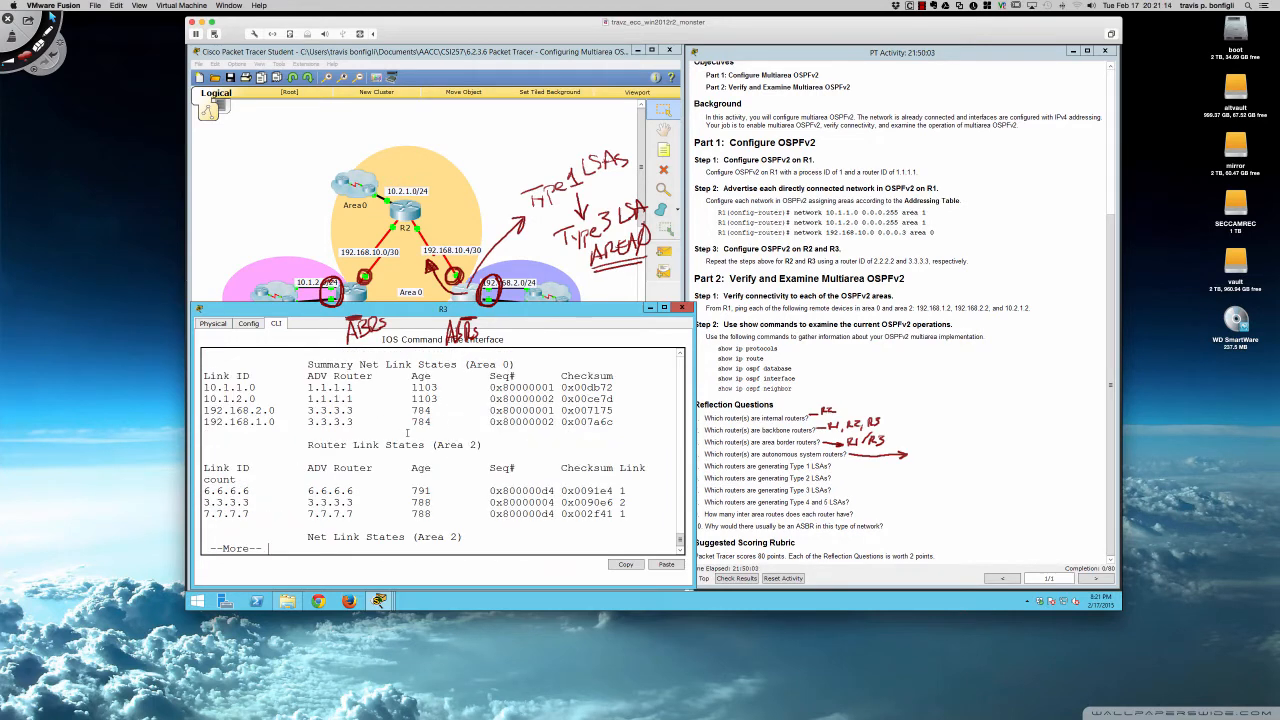
Examine the advertising router of the Area 0 net link state 10.2.1.2 in R3's OSPF database
scroll(407, 432, "up", 5)
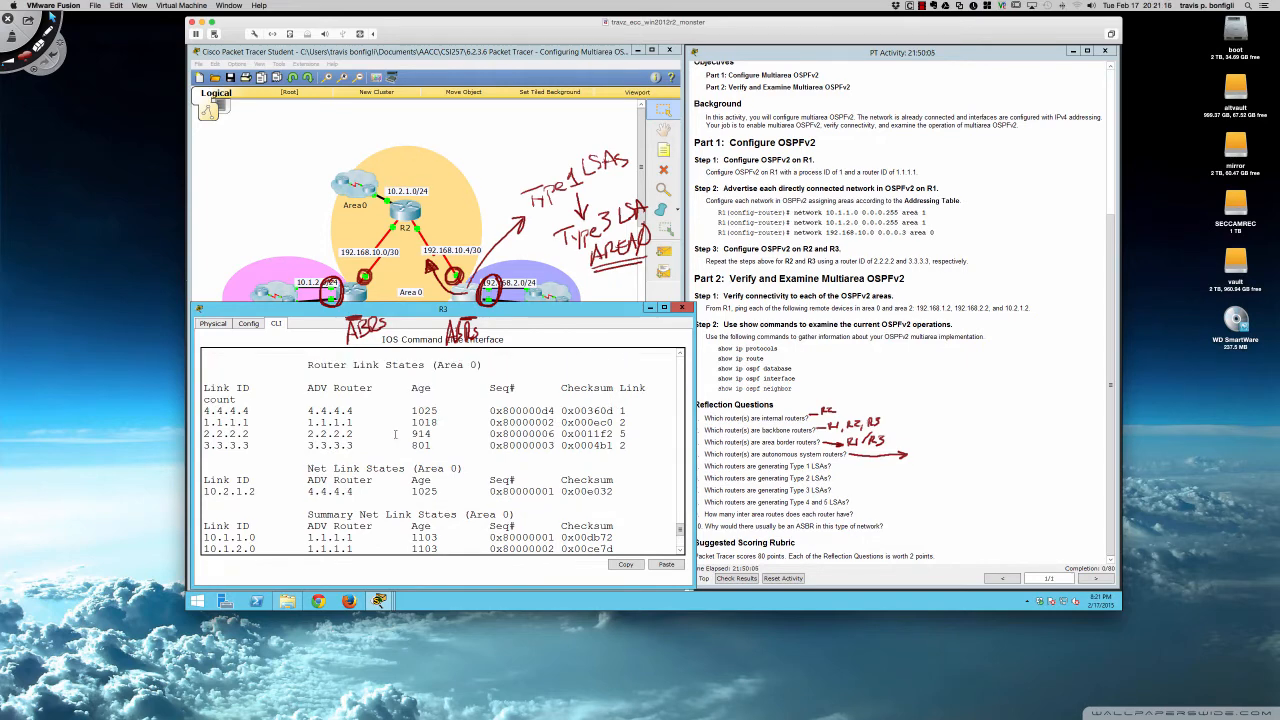
scroll(395, 433, "down", 1)
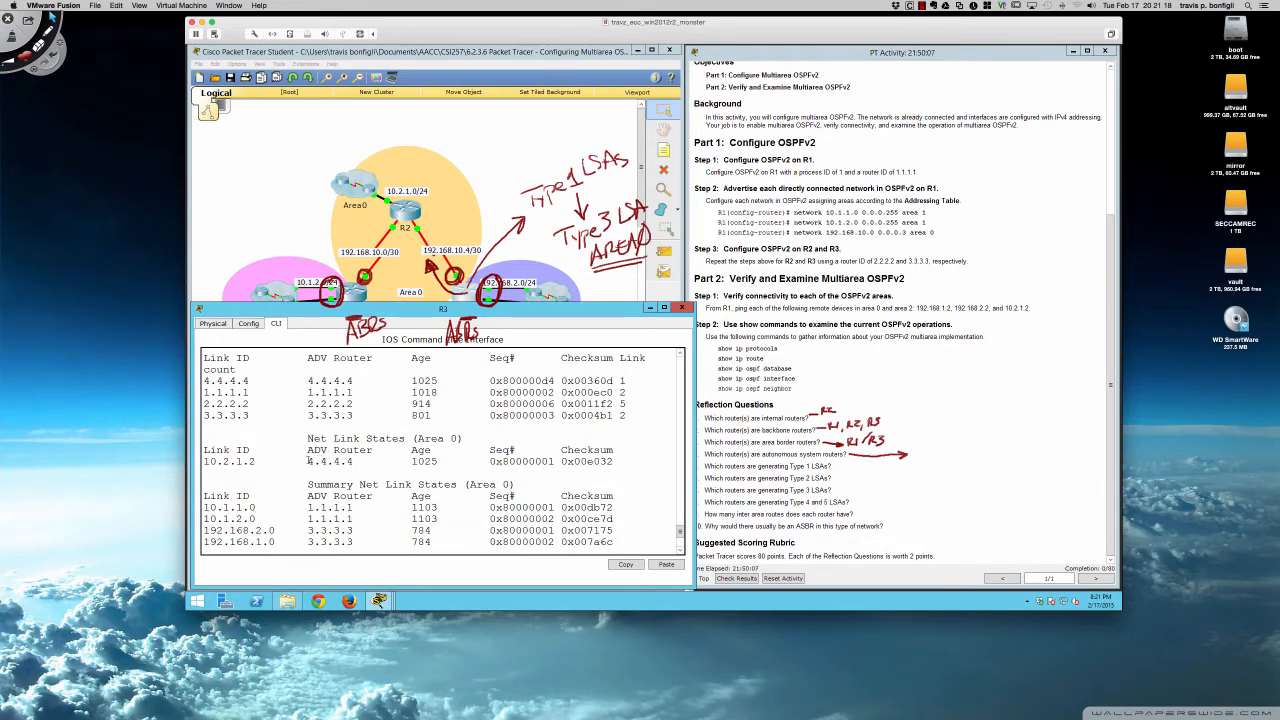
left_click_drag(306, 461, 355, 462)
left_click(372, 458)
scroll(372, 461, "down", 2)
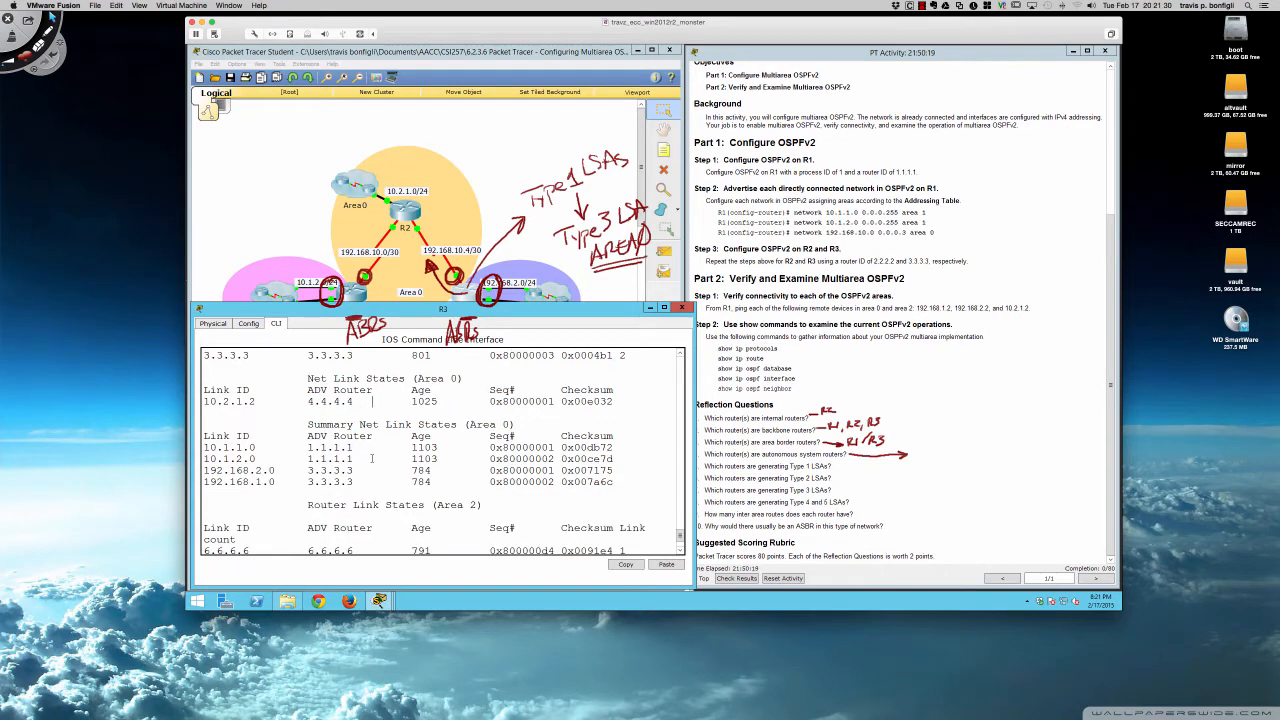
Examine the Area 0 summary net link states for the Area 1 and Area 2 networks, moving R3's window clear of the topology
scroll(372, 458, "down", 1)
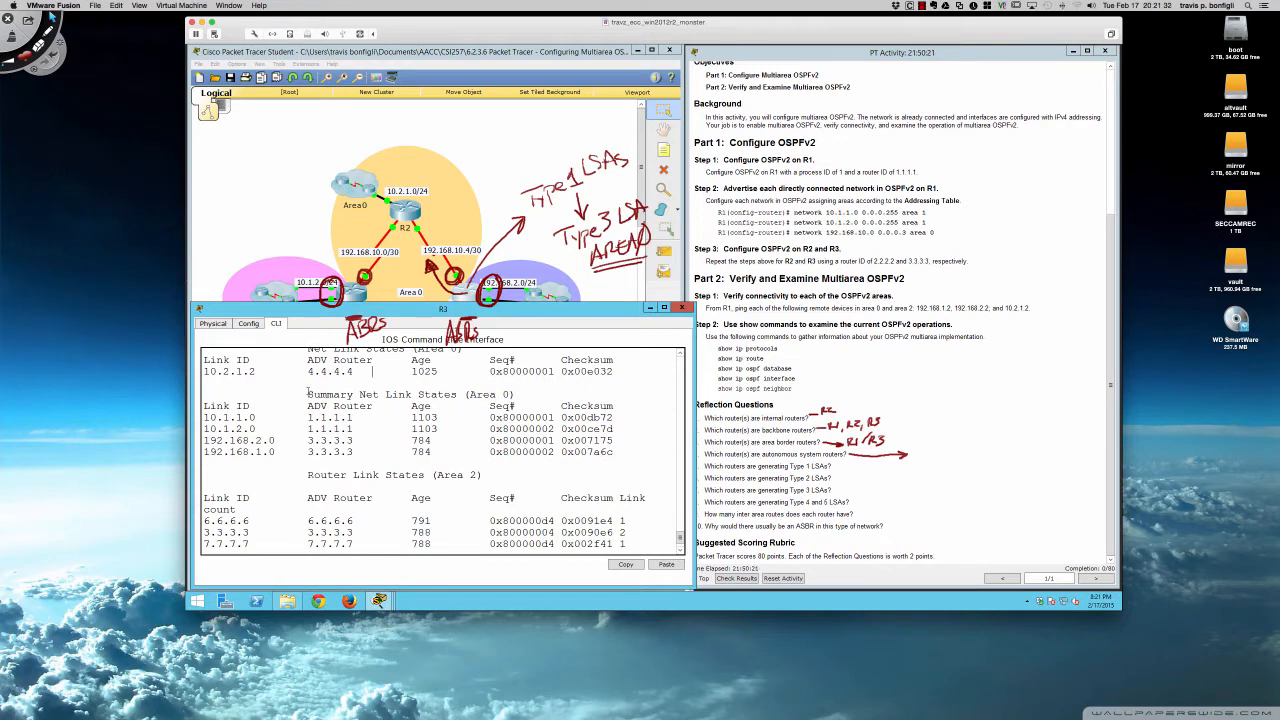
left_click_drag(307, 392, 616, 451)
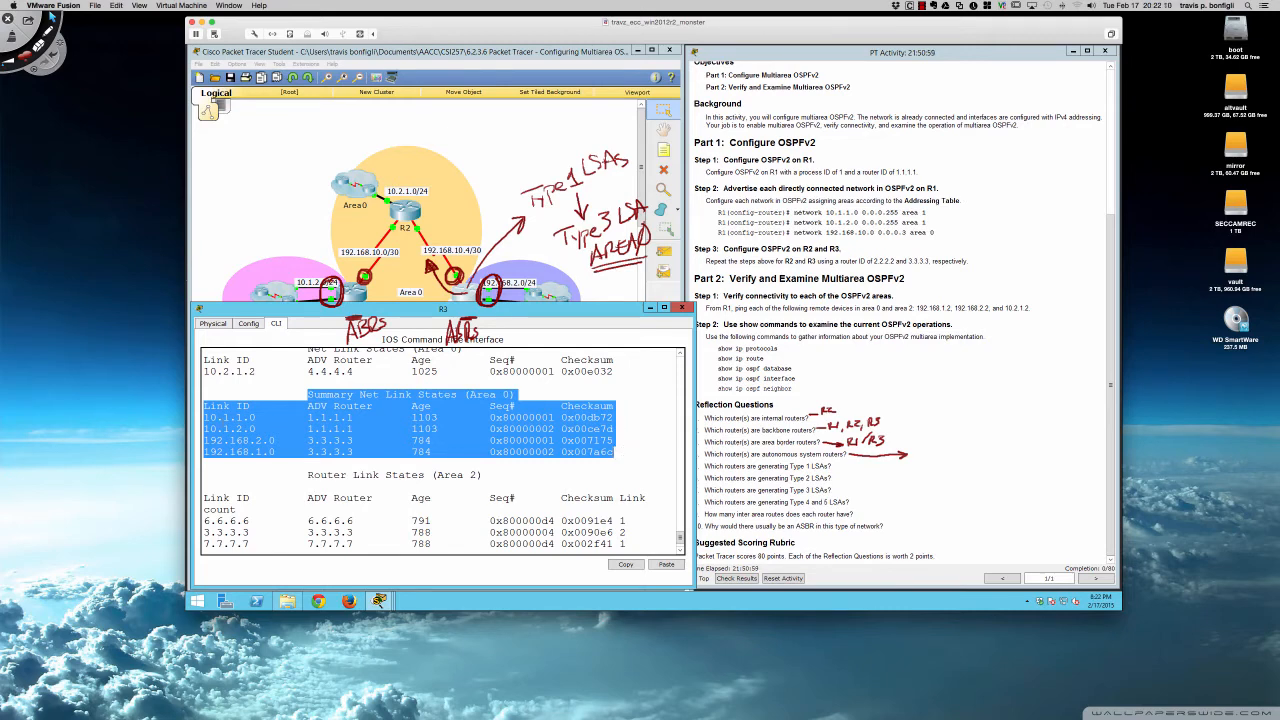
left_click_drag(212, 418, 617, 431)
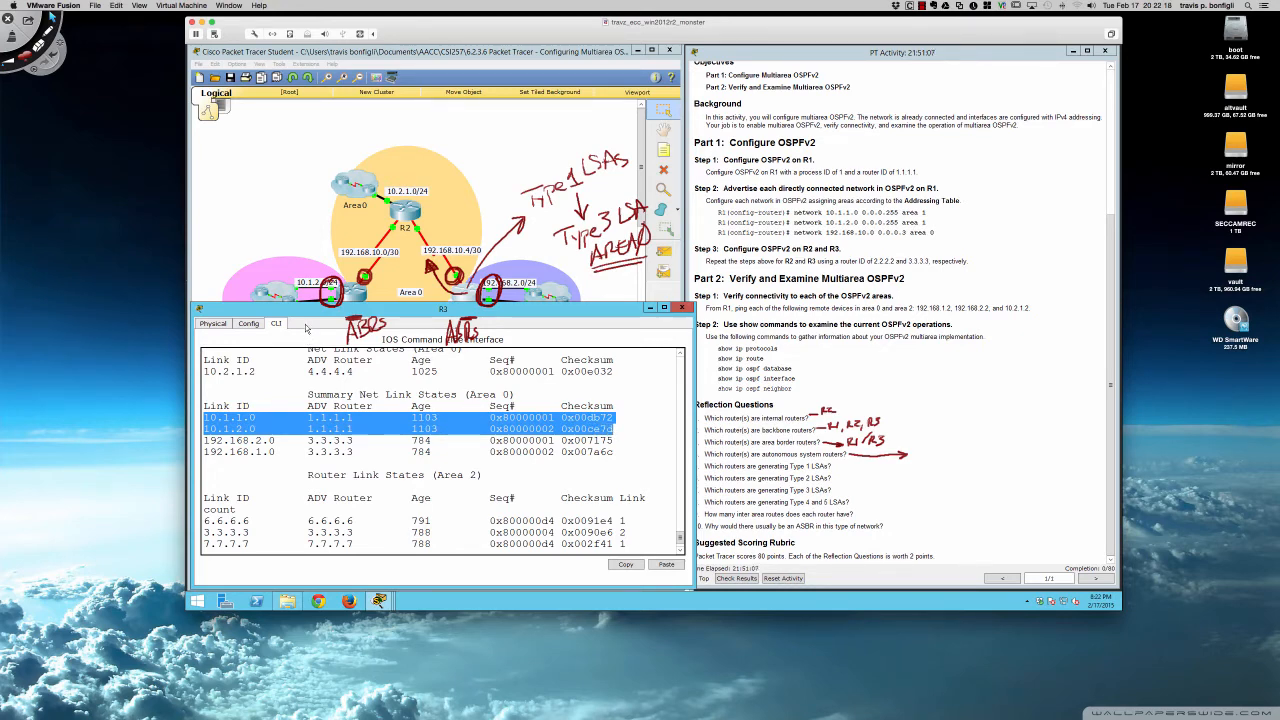
left_click_drag(305, 314, 305, 346)
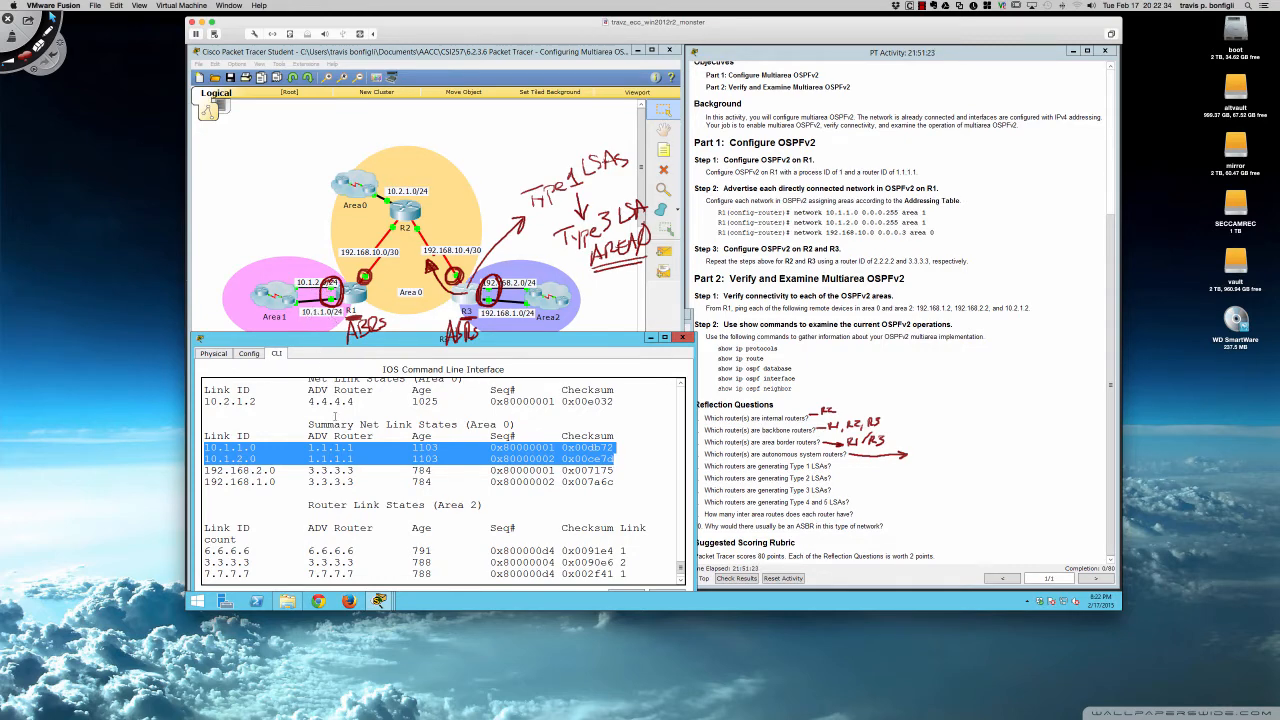
left_click(260, 481)
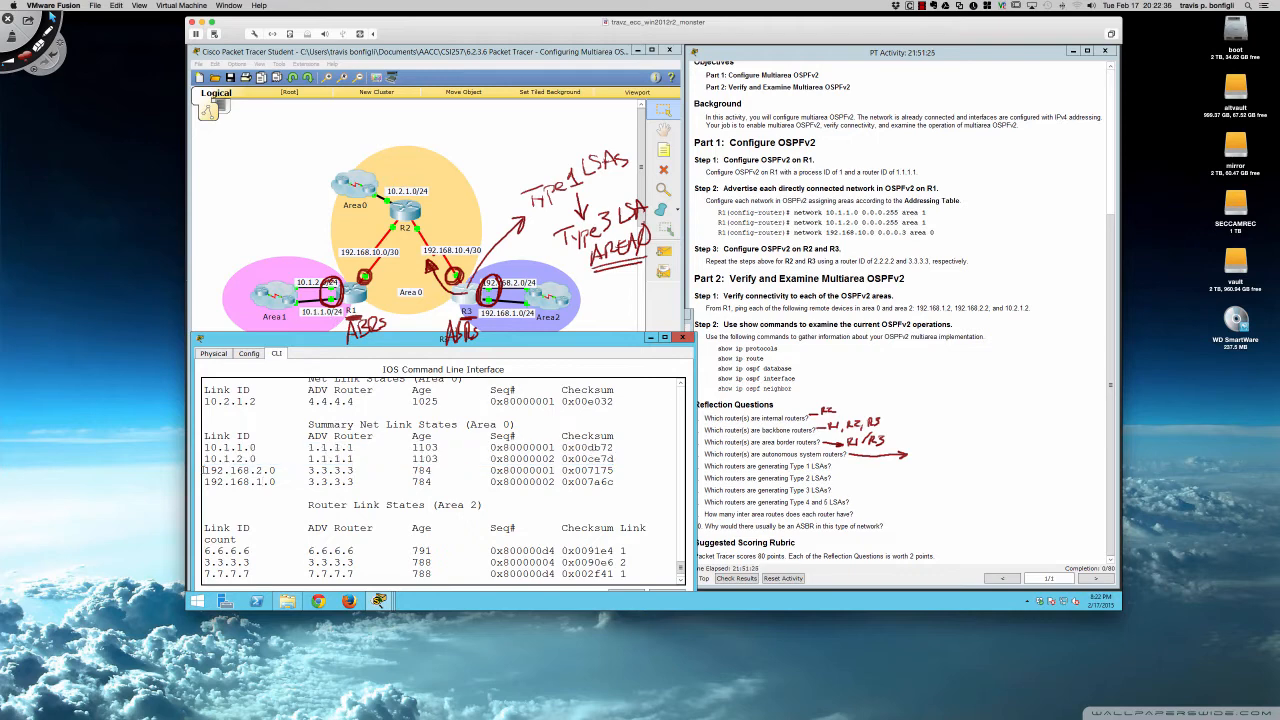
left_click_drag(204, 469, 618, 481)
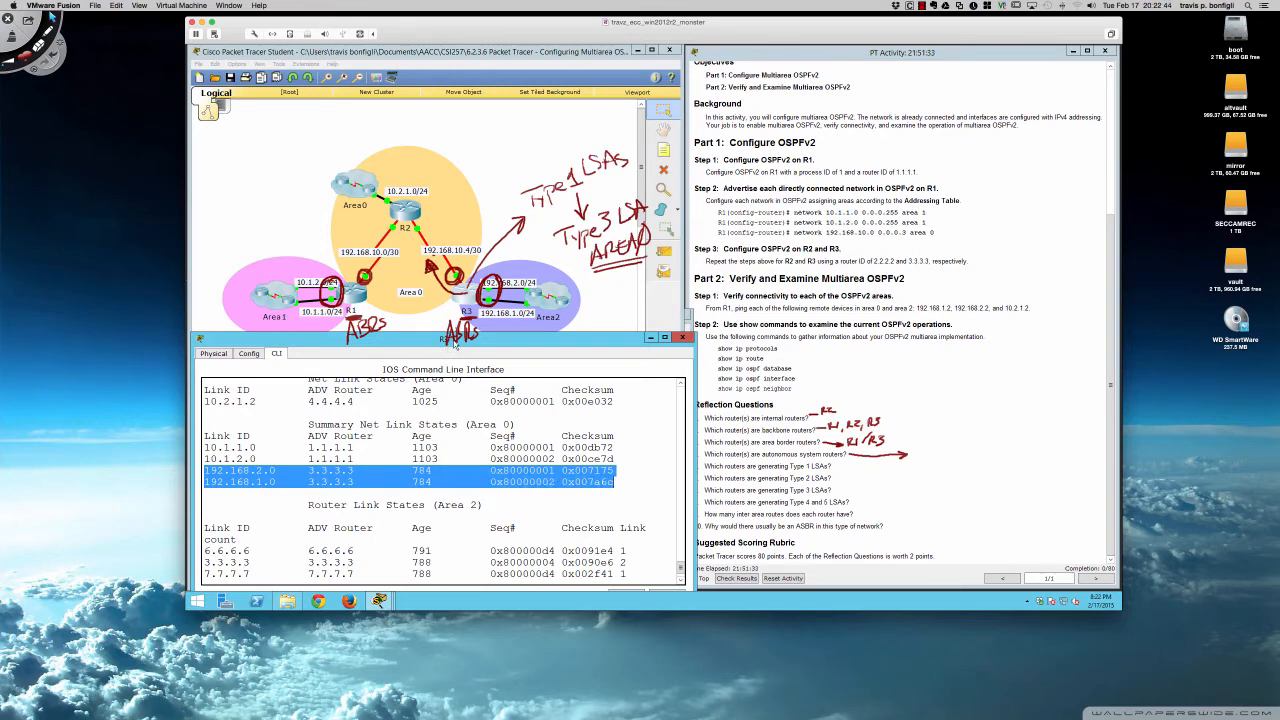
Switch to Deskscribble, clear all handwritten annotations from the screen, and return to R3's command line
key("super+Tab")
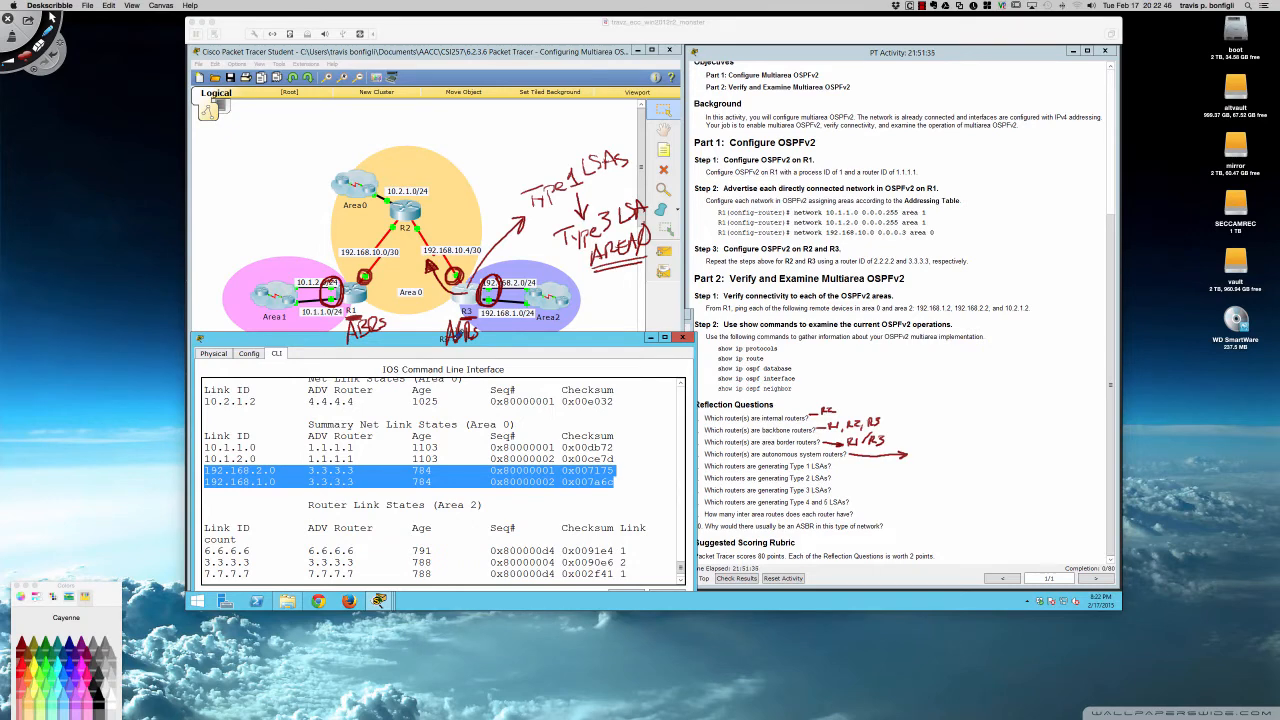
key("Delete")
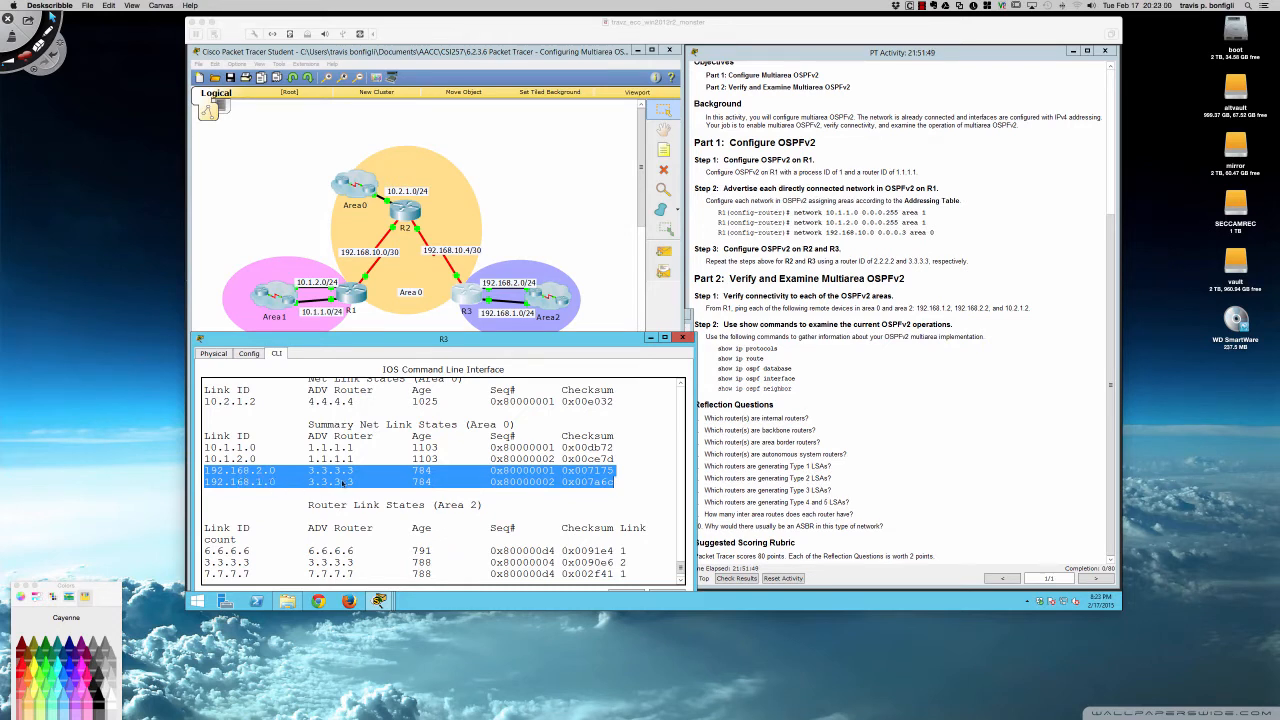
left_click(354, 484)
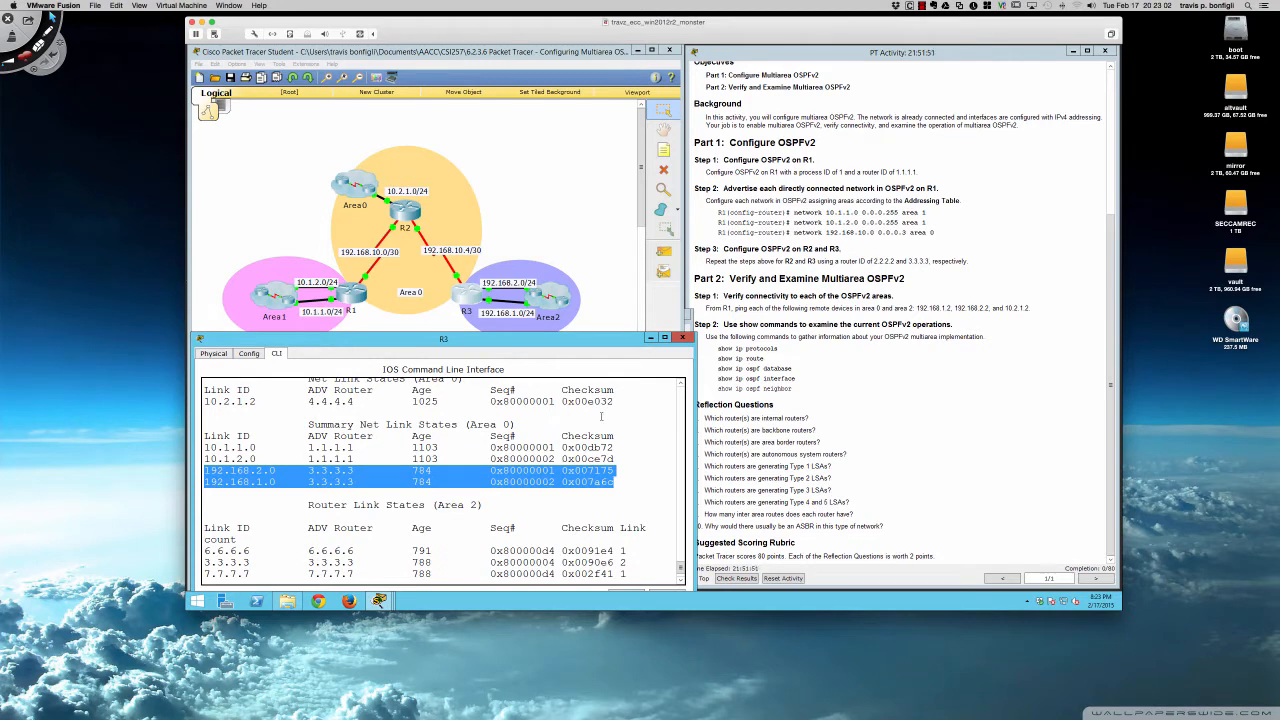
Examine the Area 0 summary net link states and the Area 2 router link states in R3's OSPF database
left_click_drag(469, 424, 514, 425)
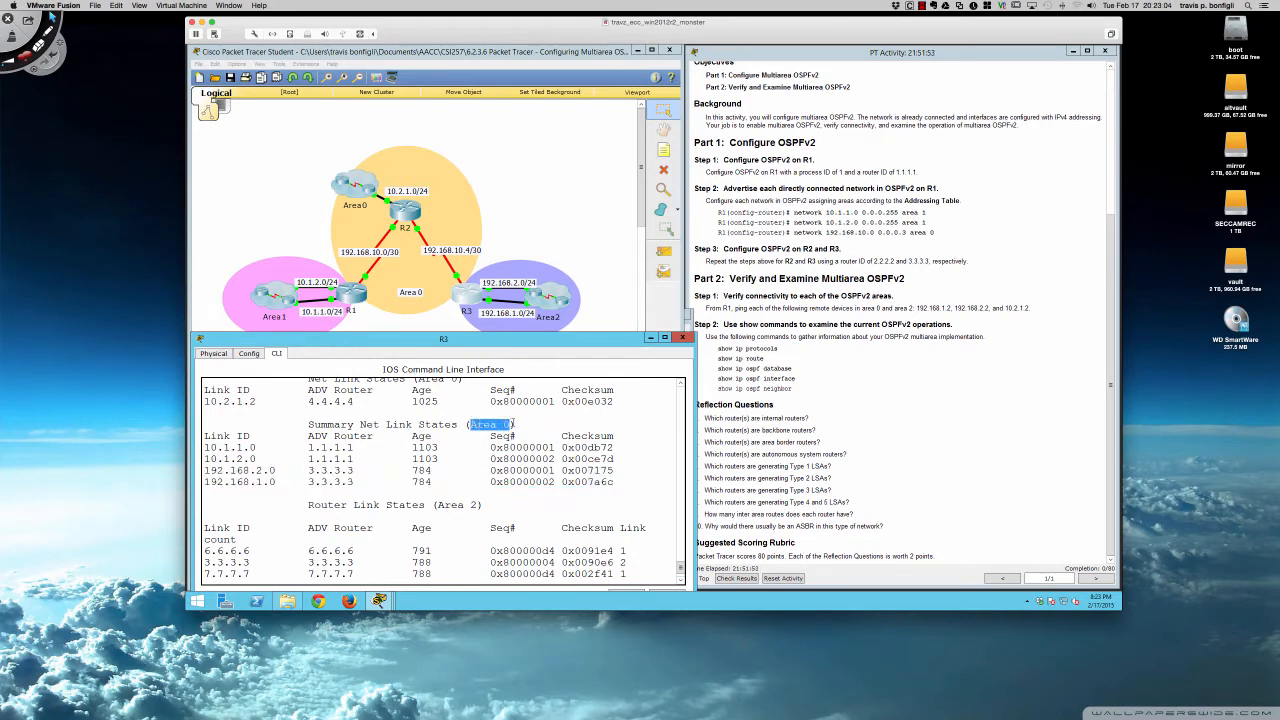
left_click(462, 469)
scroll(462, 470, "down", 1)
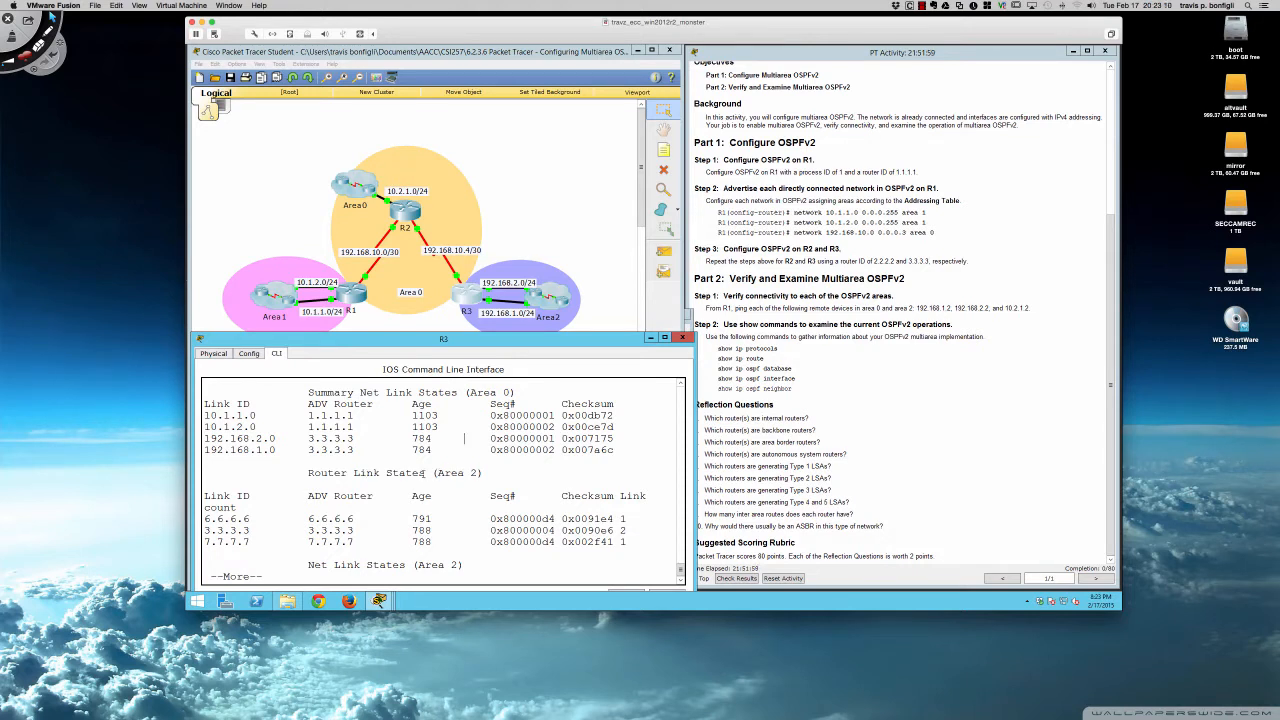
left_click_drag(434, 473, 480, 473)
left_click(408, 476)
key("Return")
key("Return")
key("Return")
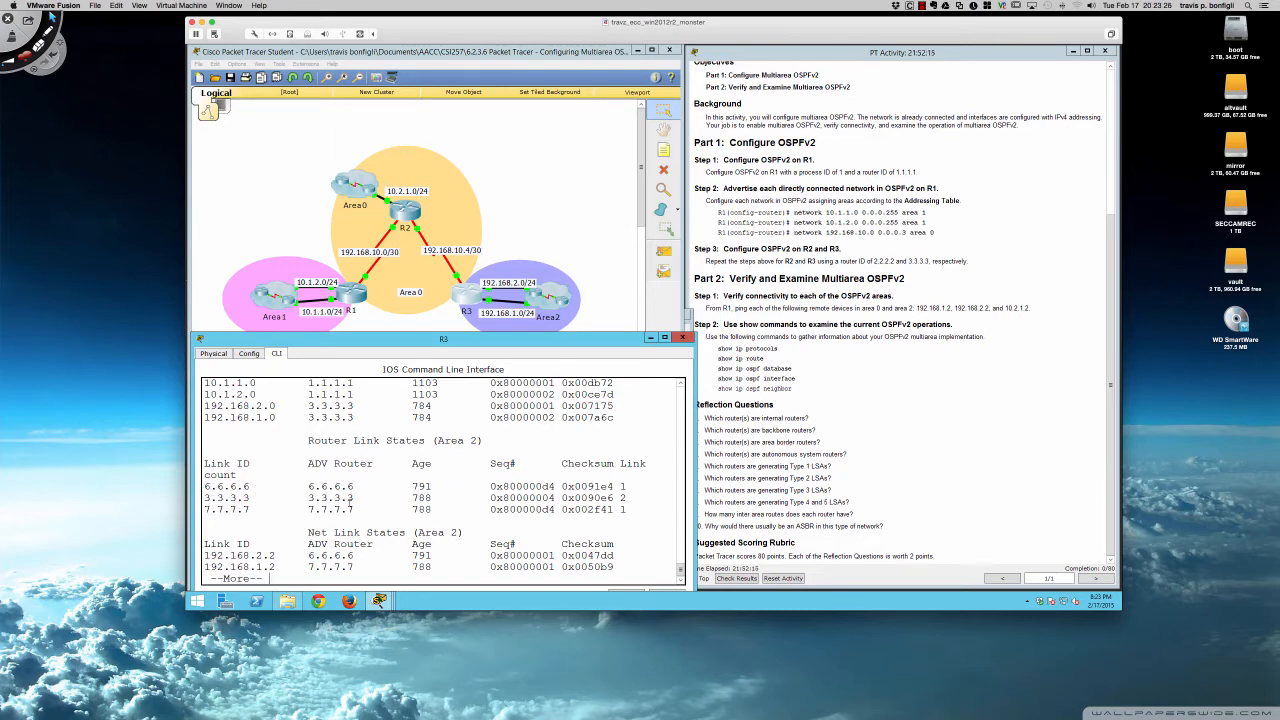
Advance R3's OSPF database output through the Area 2 net link states and summary net link states to its end
key("Return")
key("Return")
key("Return")
key("Return")
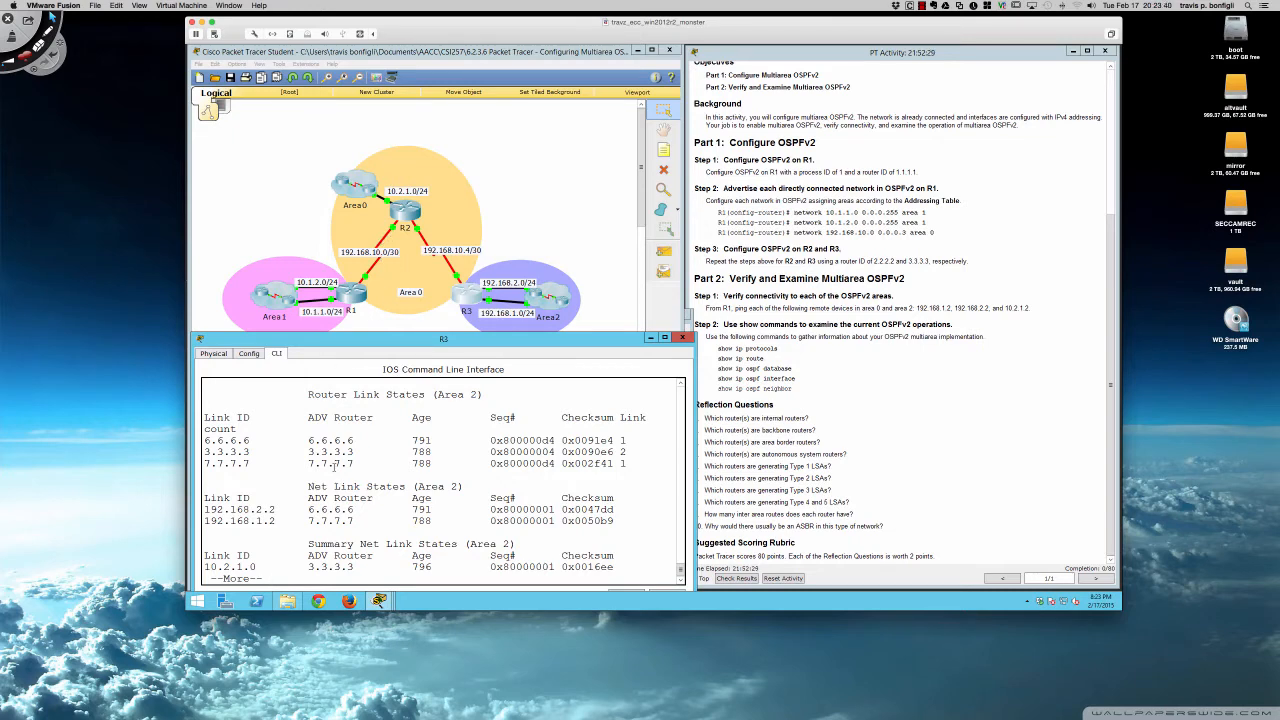
key("space")
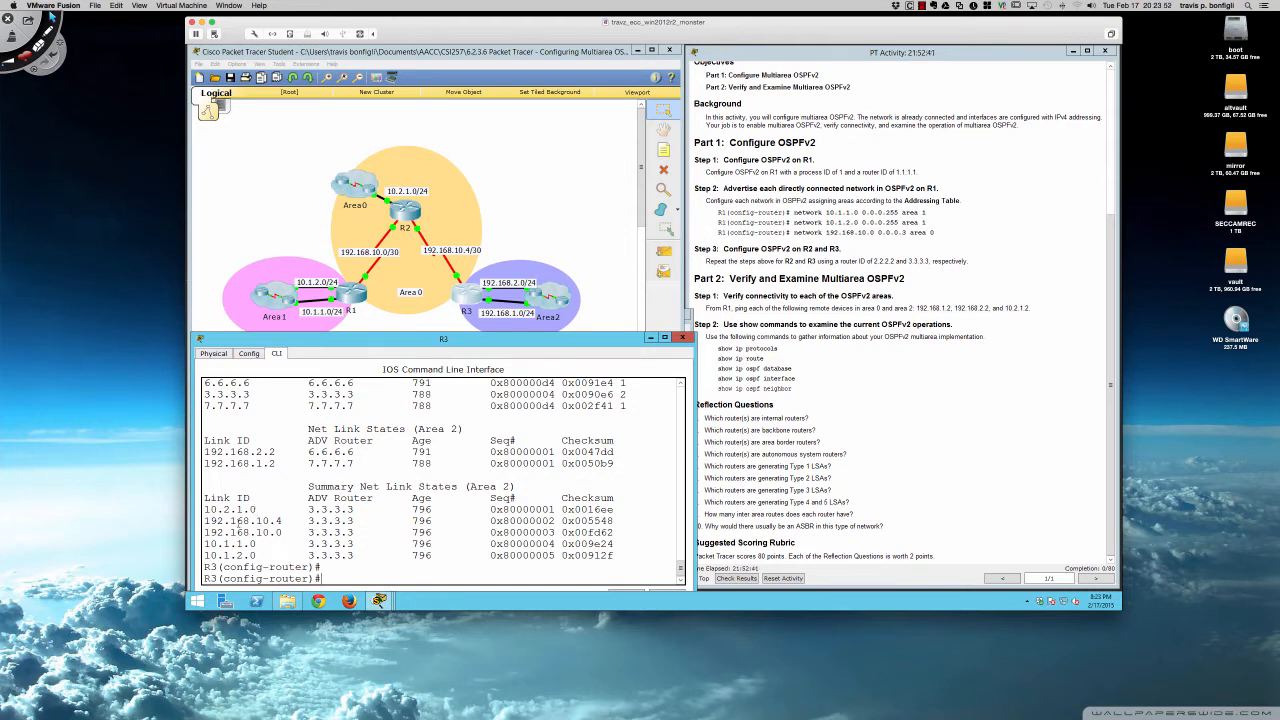
Examine the networks and advertising router in the Area 2 summary net link states against the reflection questions
left_click_drag(205, 520, 289, 533)
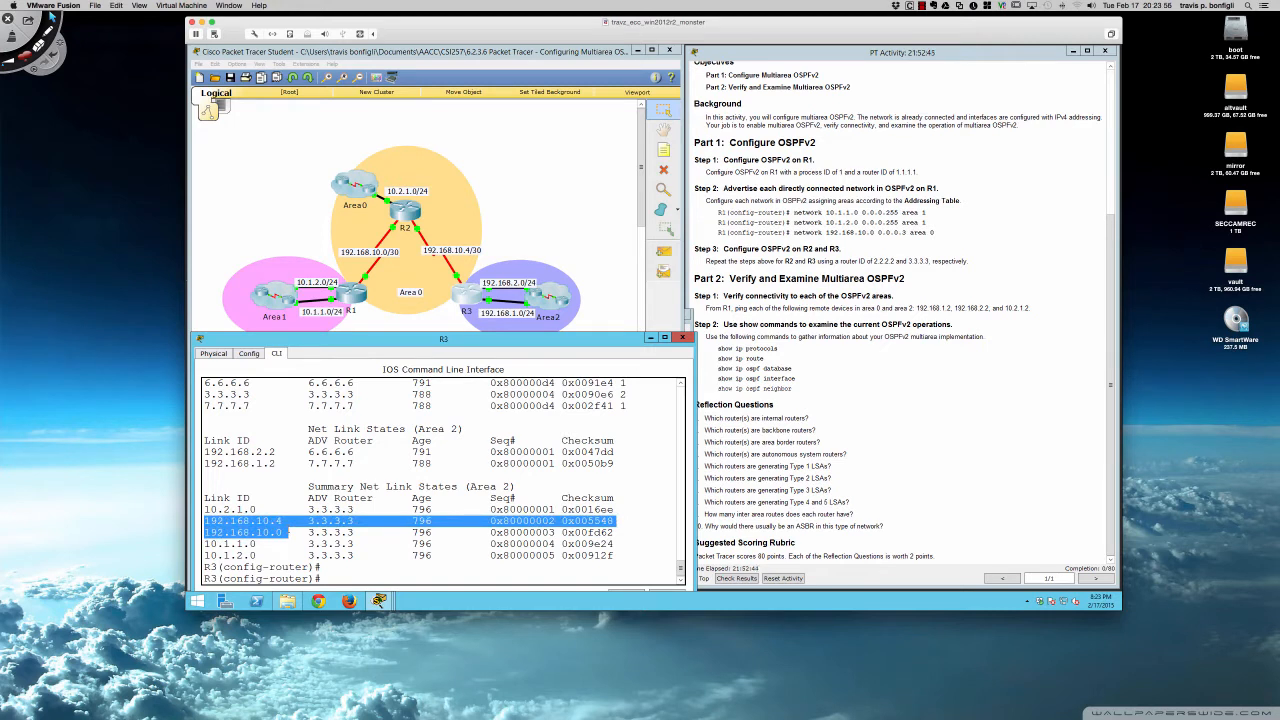
left_click_drag(205, 544, 262, 555)
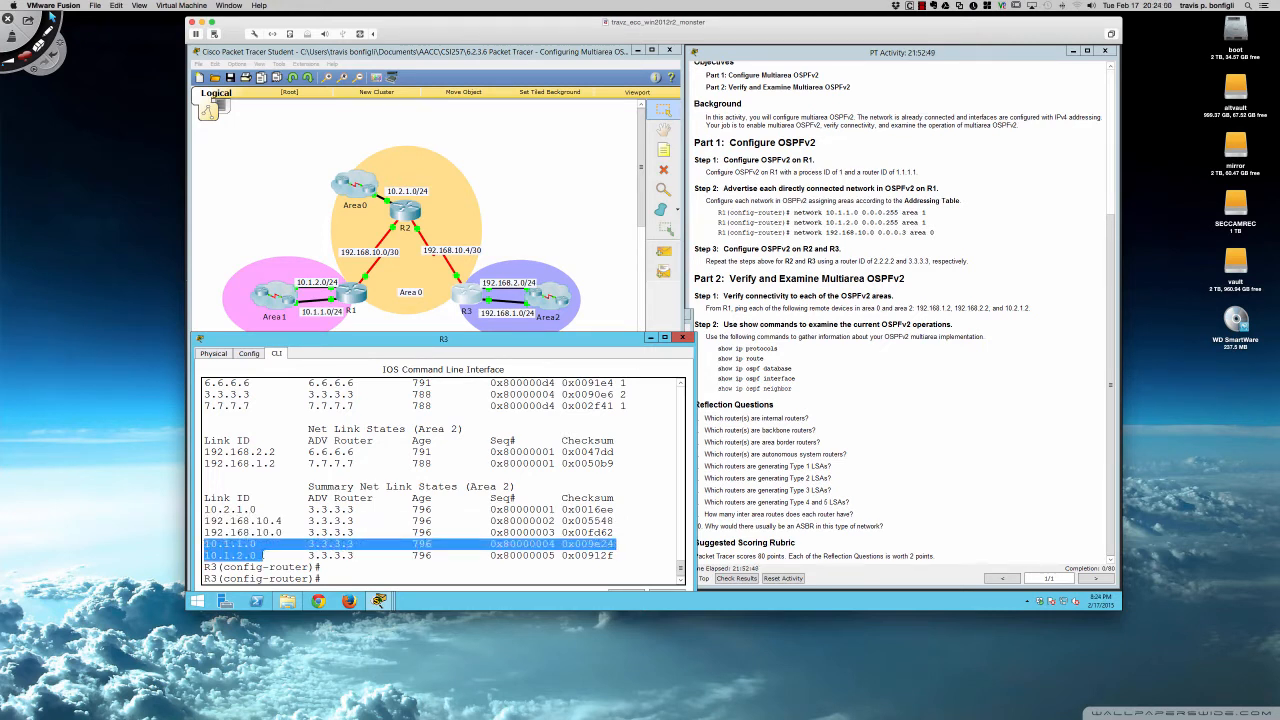
left_click(302, 532)
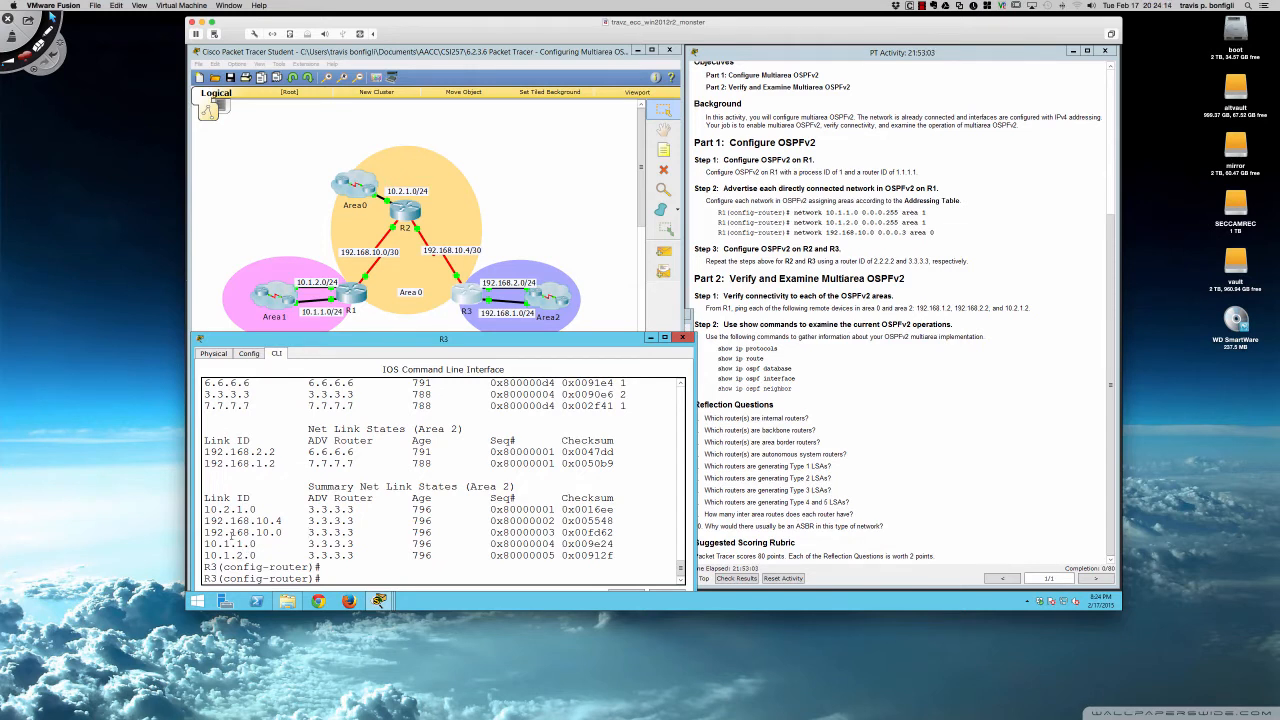
left_click_drag(307, 509, 355, 555)
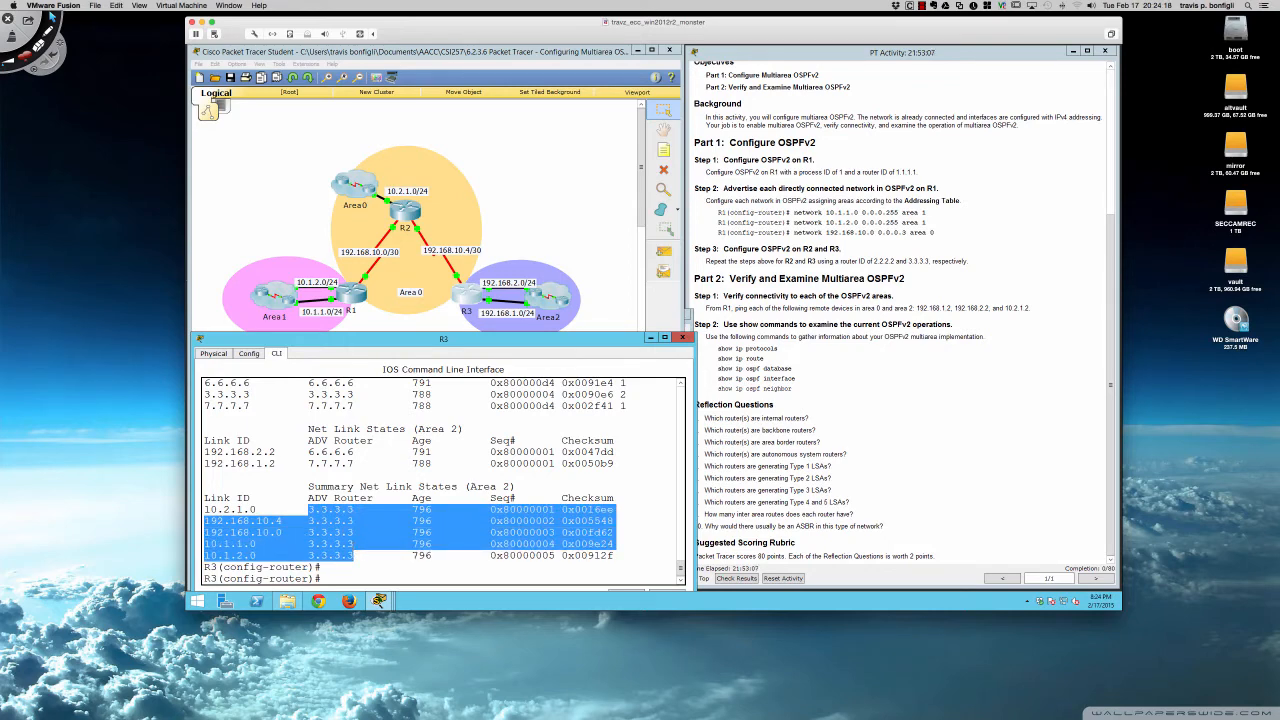
left_click(343, 533)
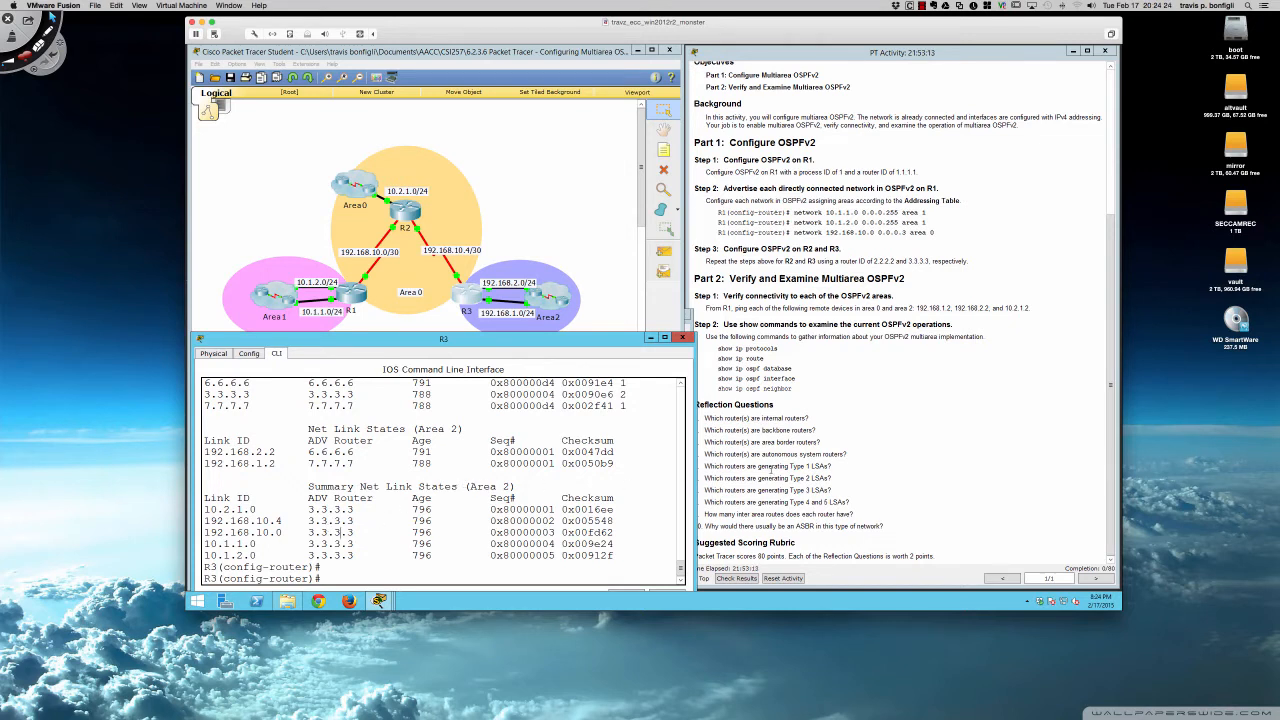
left_click(771, 468)
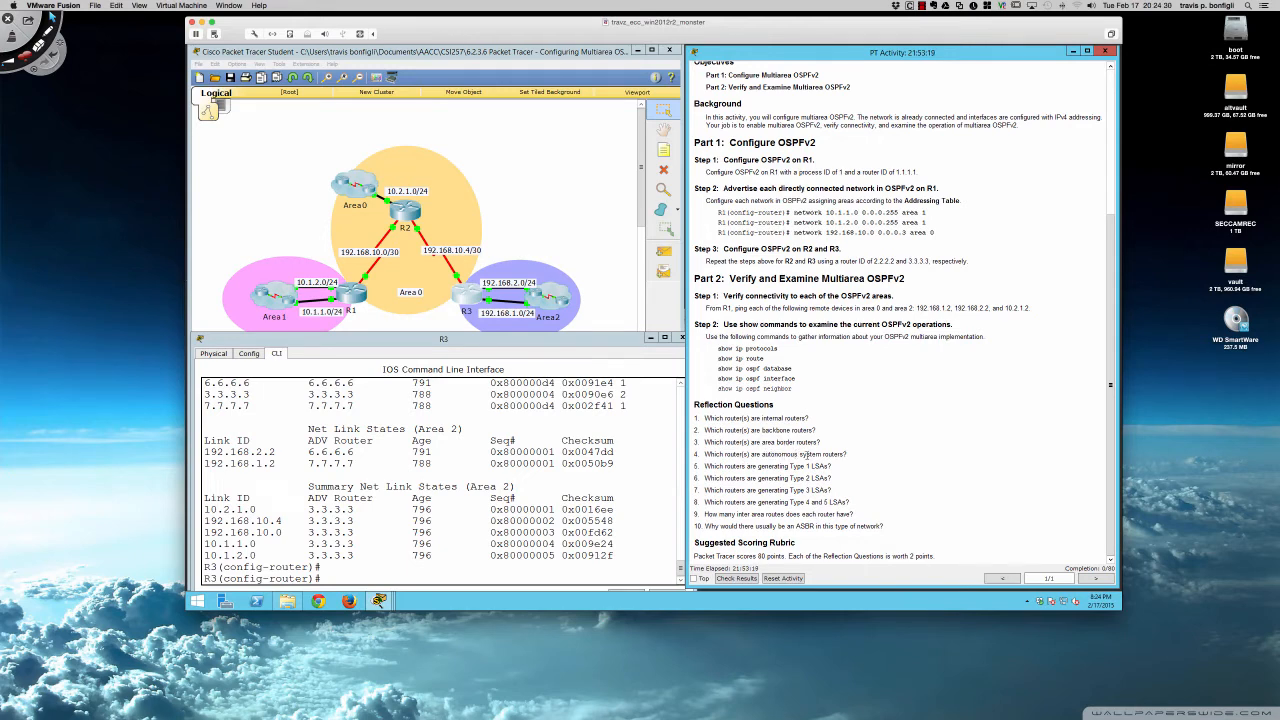
Display R3's OSPF interface details with do sh ip ospf int and examine the Serial0/0/1 entry
left_click(461, 474)
type("do sh ip ospf in")
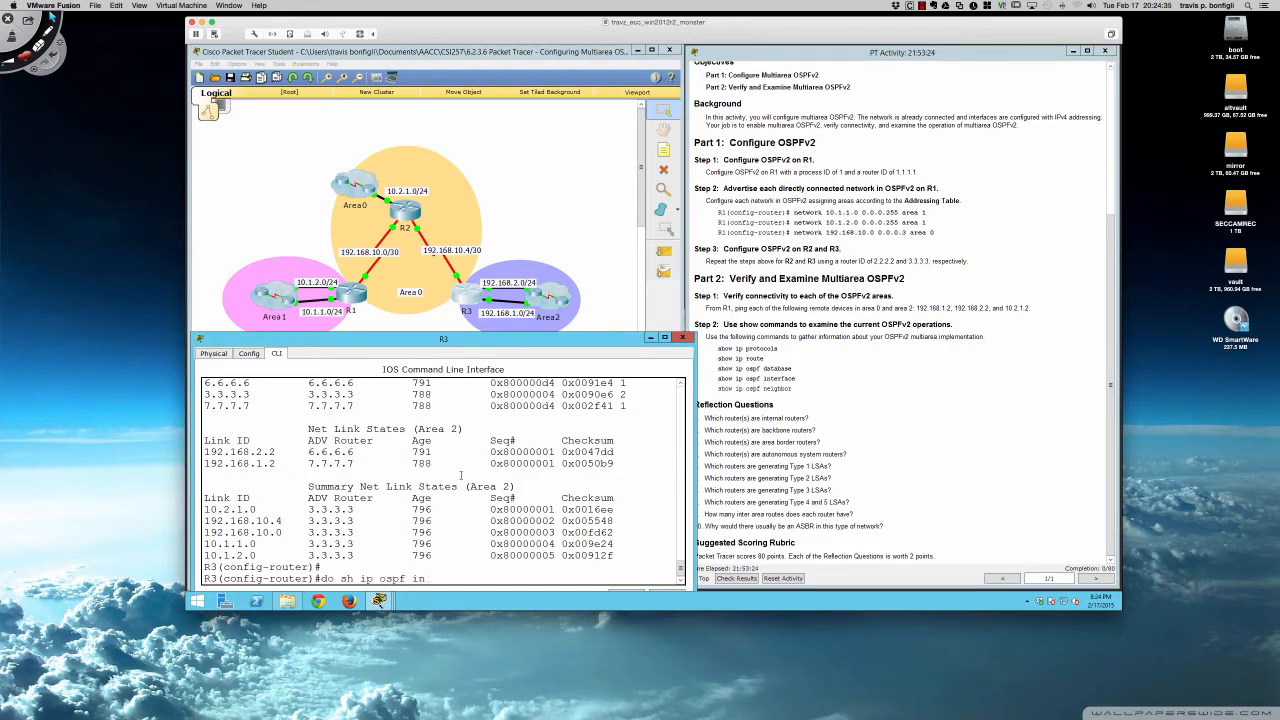
key("Return")
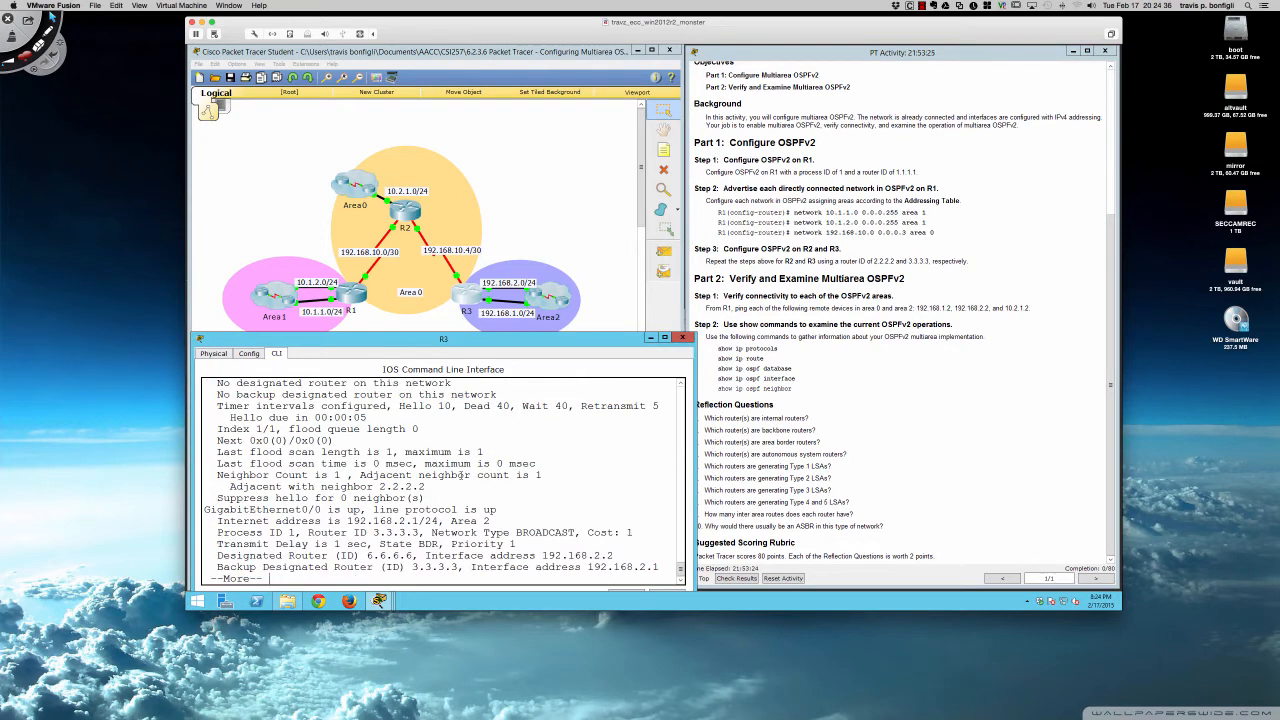
scroll(390, 477, "up", 2)
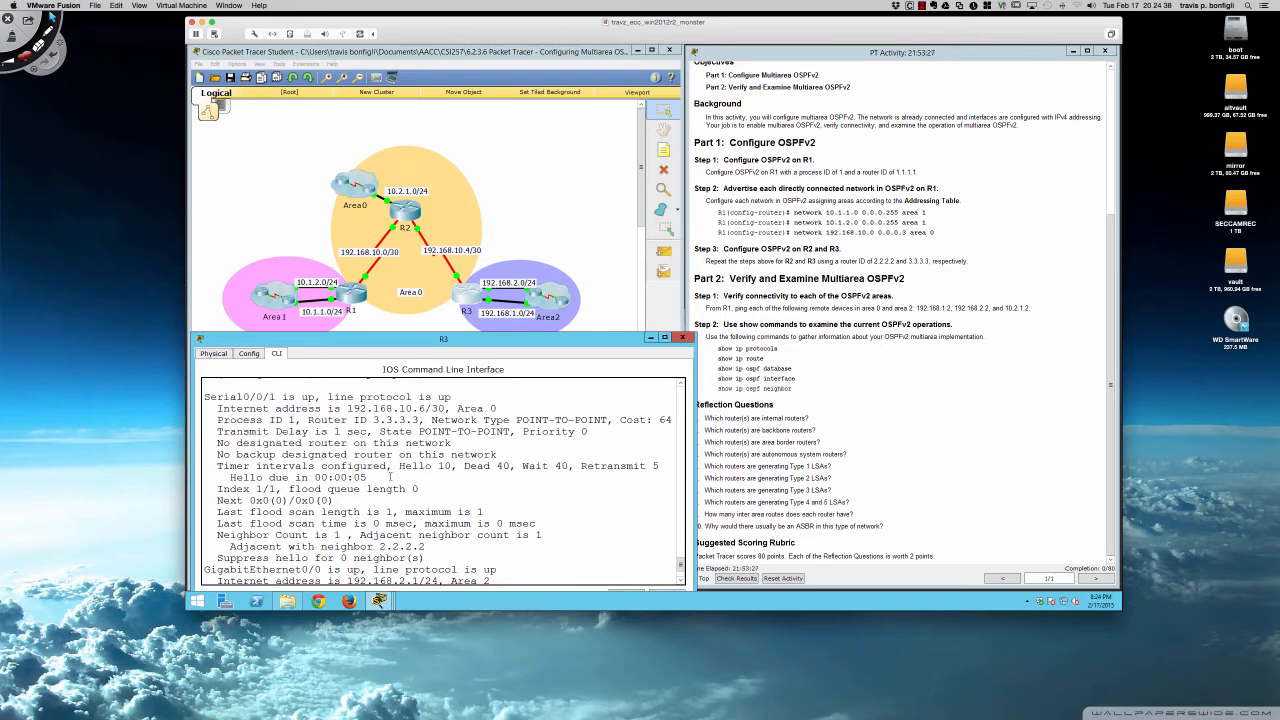
scroll(390, 477, "up", 1)
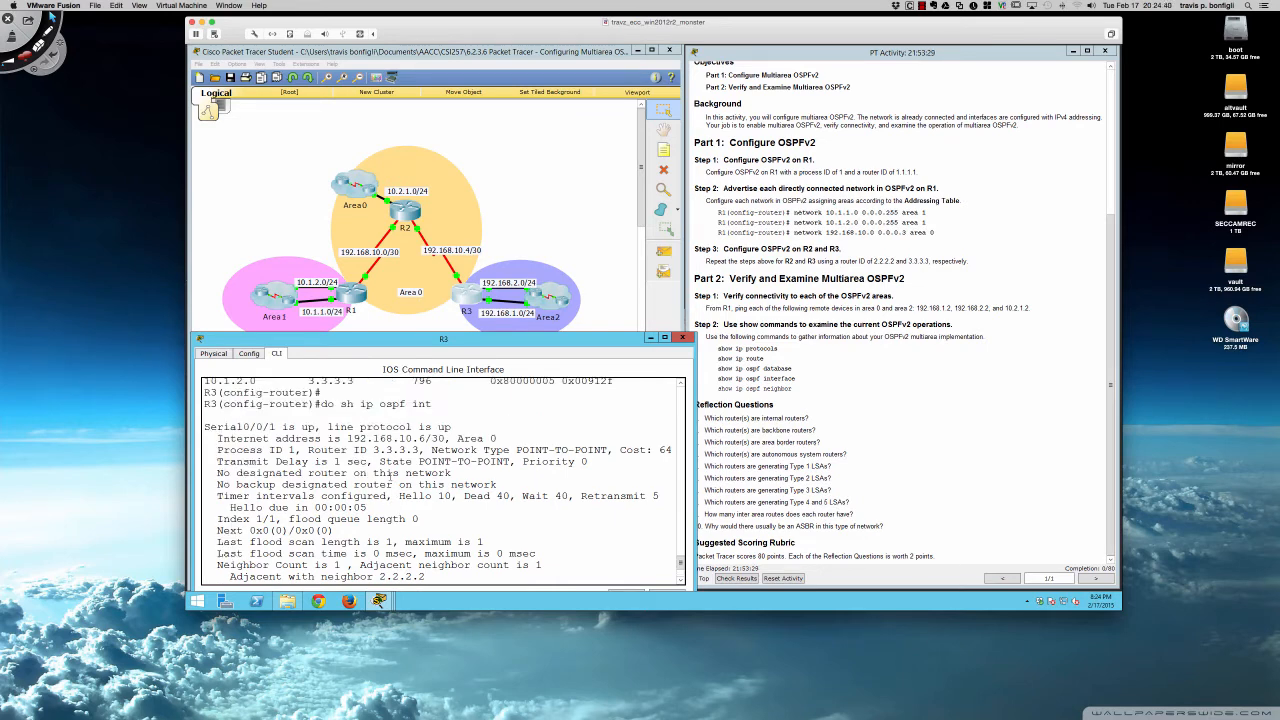
scroll(390, 477, "down", 3)
Display R3's routing protocol settings from router configuration mode and examine the advertised networks and their areas
type("d")
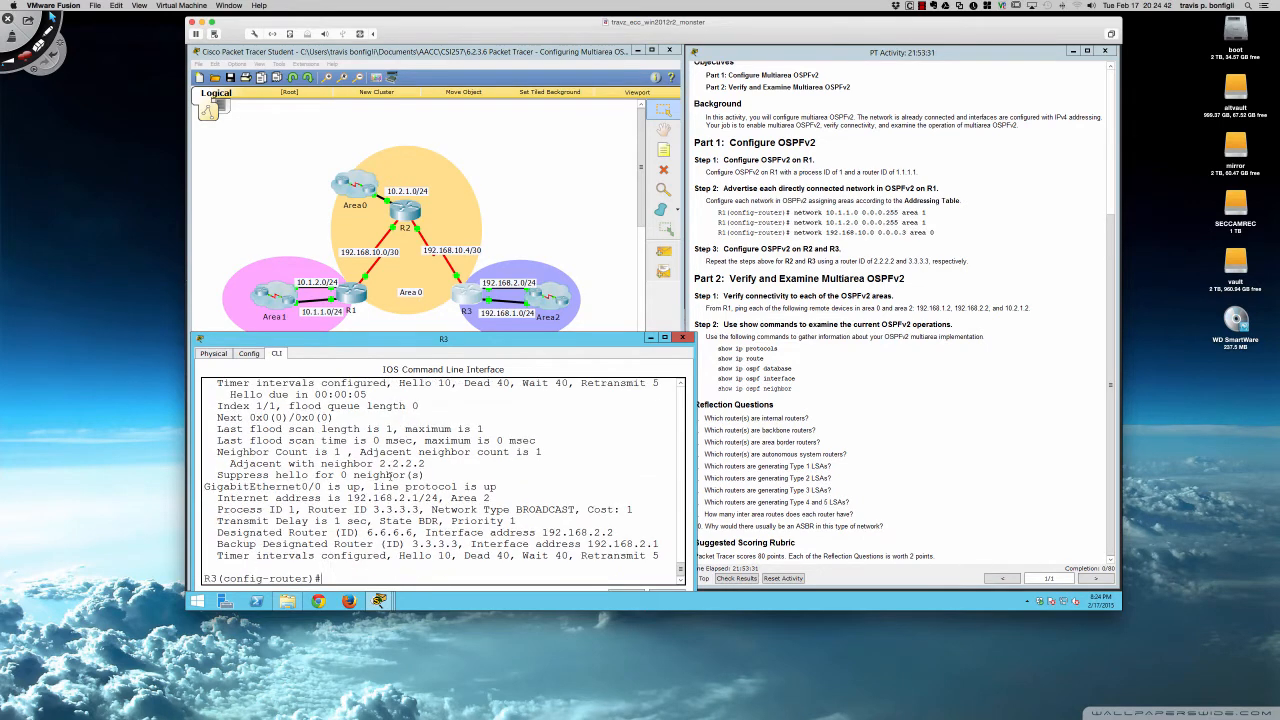
type("o sh ip protocols")
key("Return")
scroll(366, 475, "up", 2)
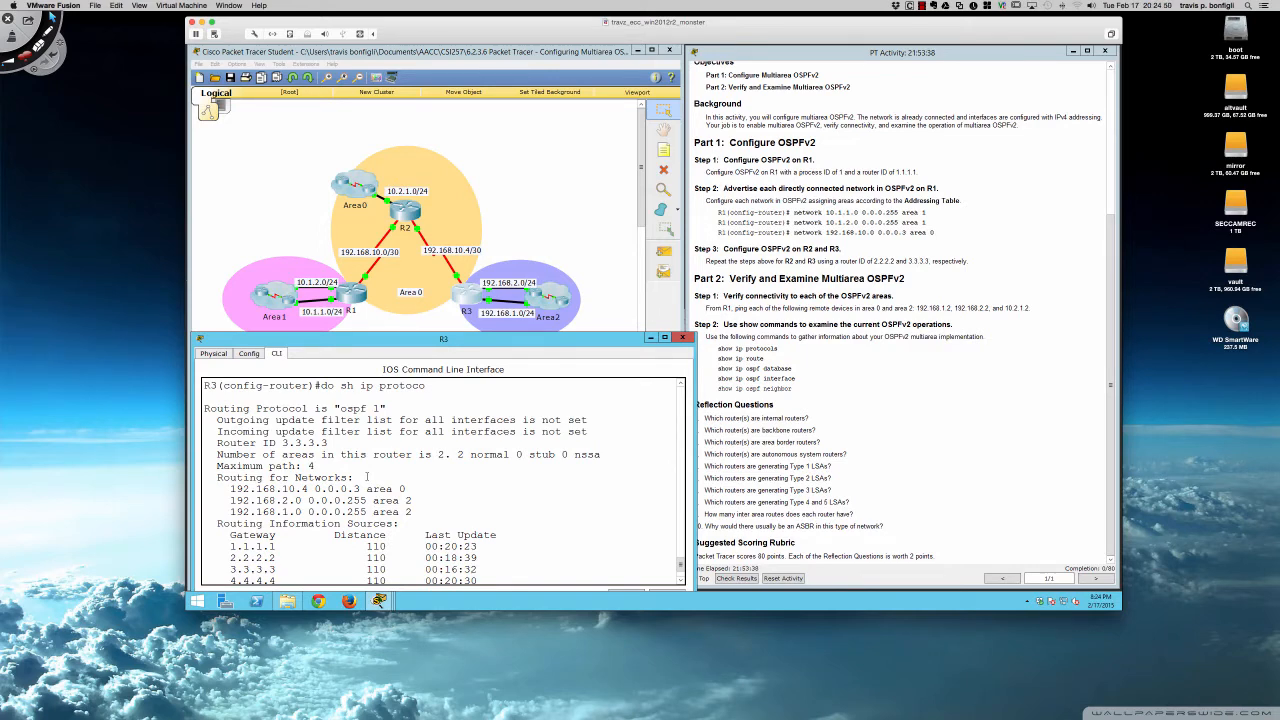
Display R3's complete OSPF interface details again and review them from GigabitEthernet0/1 back to Serial0/0/1
scroll(366, 477, "down", 2)
type("do sh ip ospf int")
key("Return")
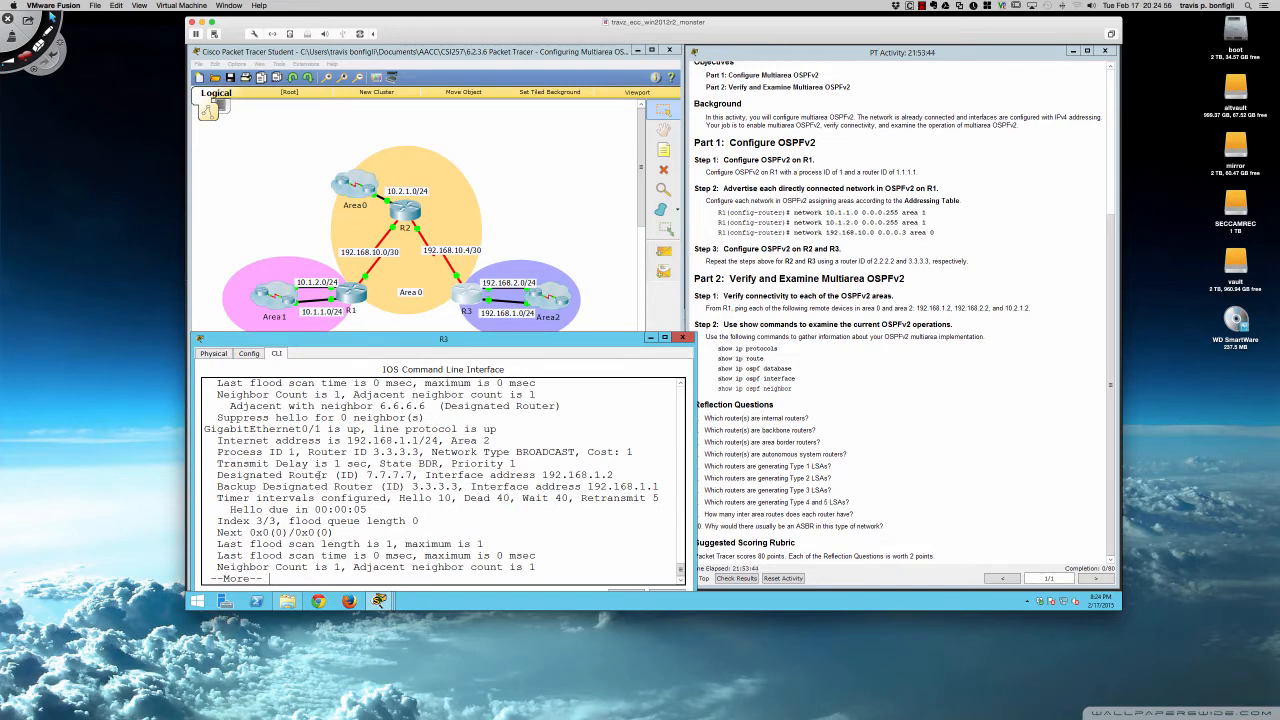
key("space")
scroll(295, 485, "up", 2)
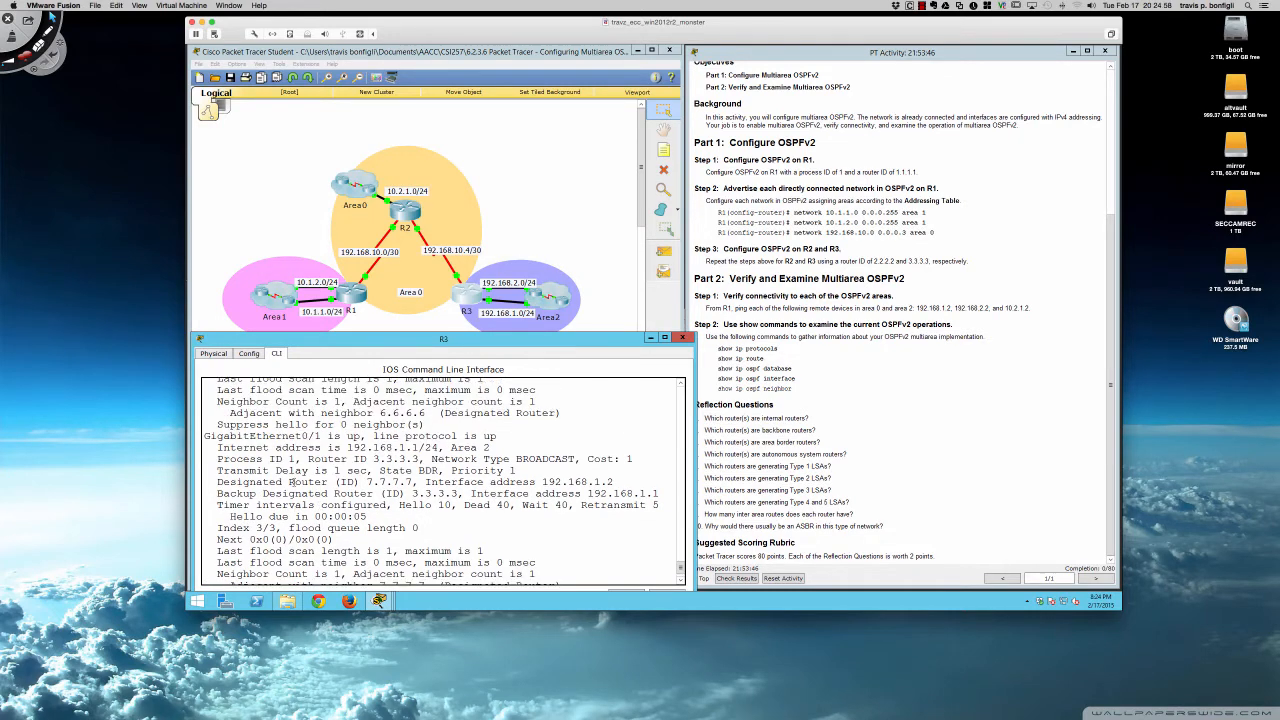
scroll(293, 486, "up", 2)
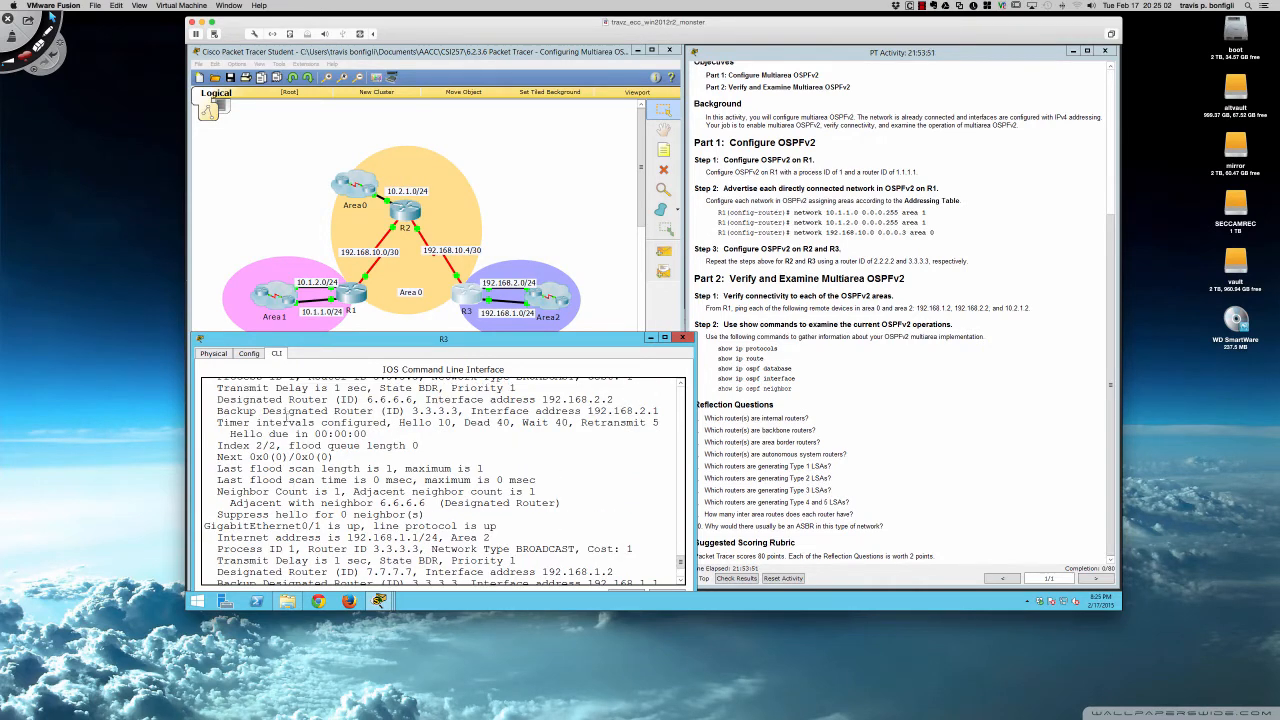
scroll(286, 415, "up", 2)
scroll(286, 420, "up", 3)
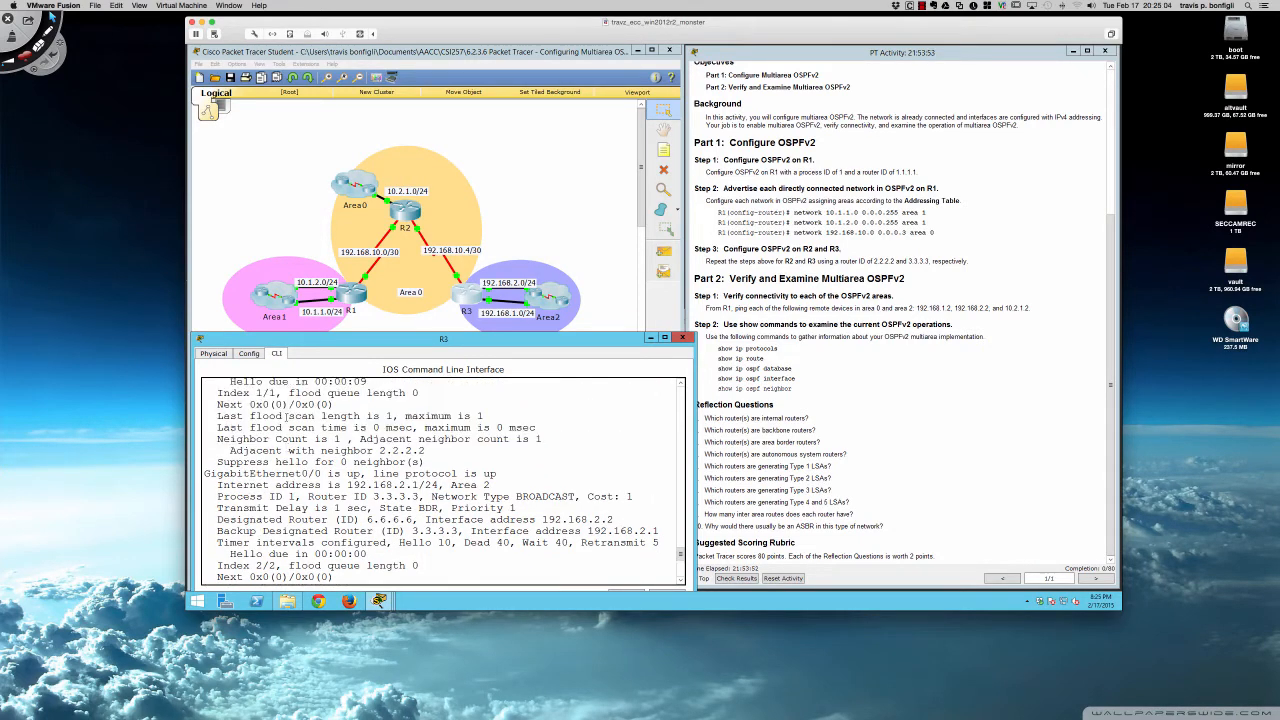
scroll(288, 414, "up", 2)
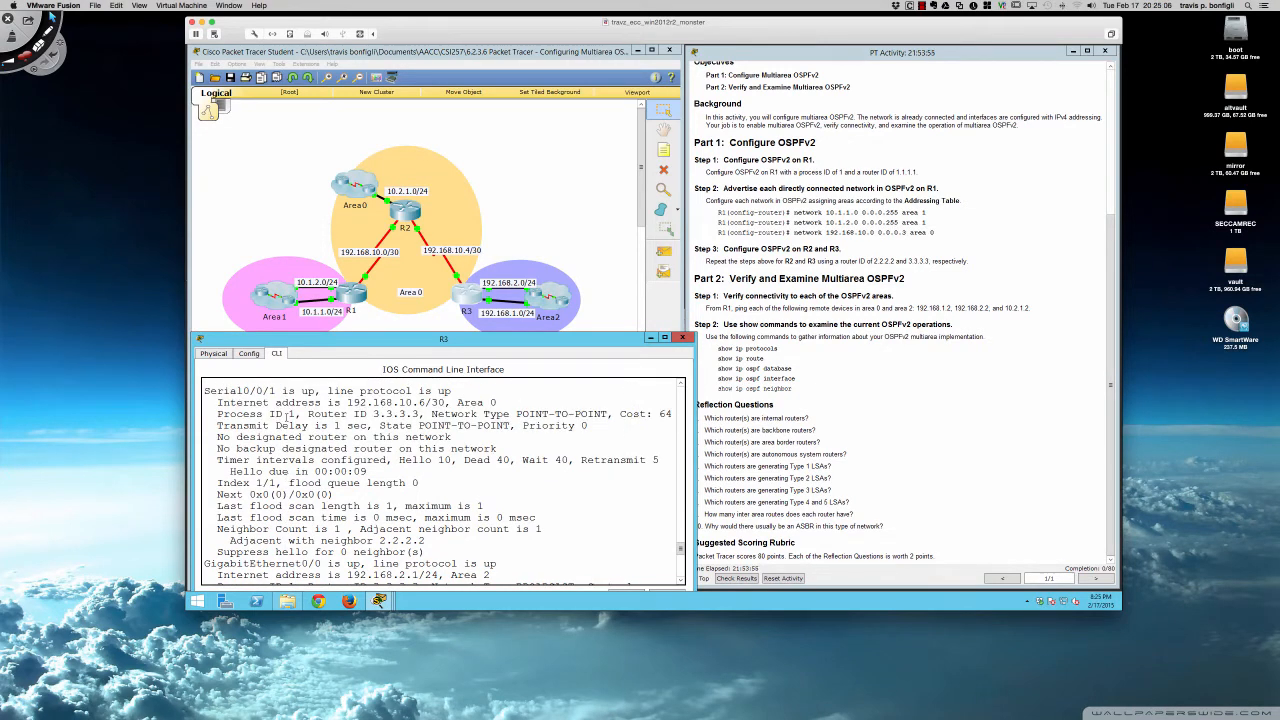
scroll(286, 415, "up", 1)
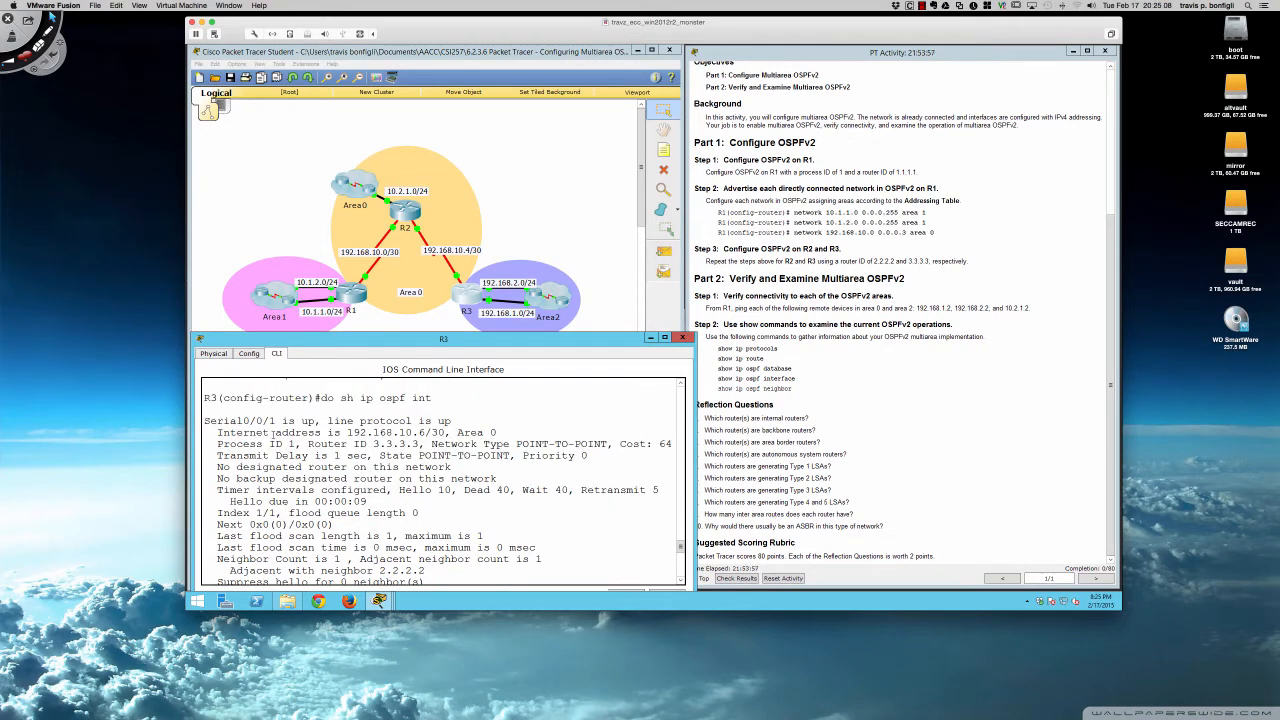
Compare the network type and designated router information of R3's Serial0/0/1, GigabitEthernet0/0 and GigabitEthernet0/1 interfaces
scroll(270, 433, "down", 2)
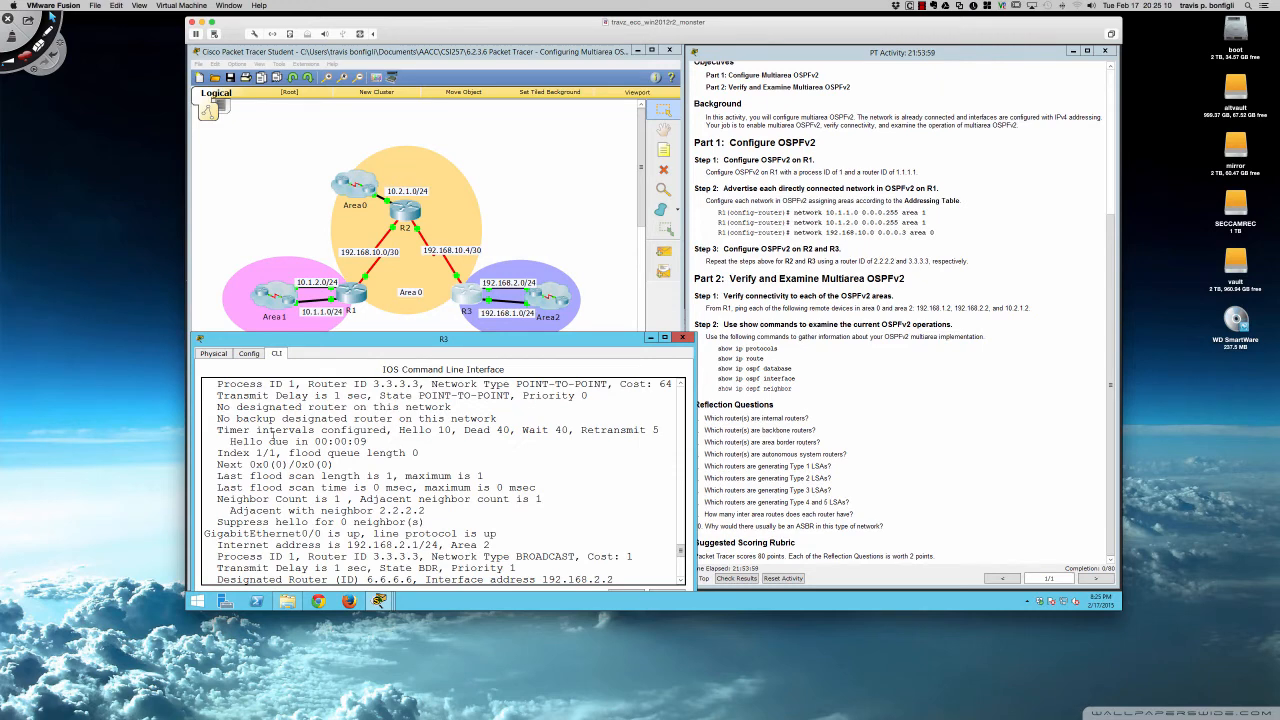
scroll(271, 433, "down", 1)
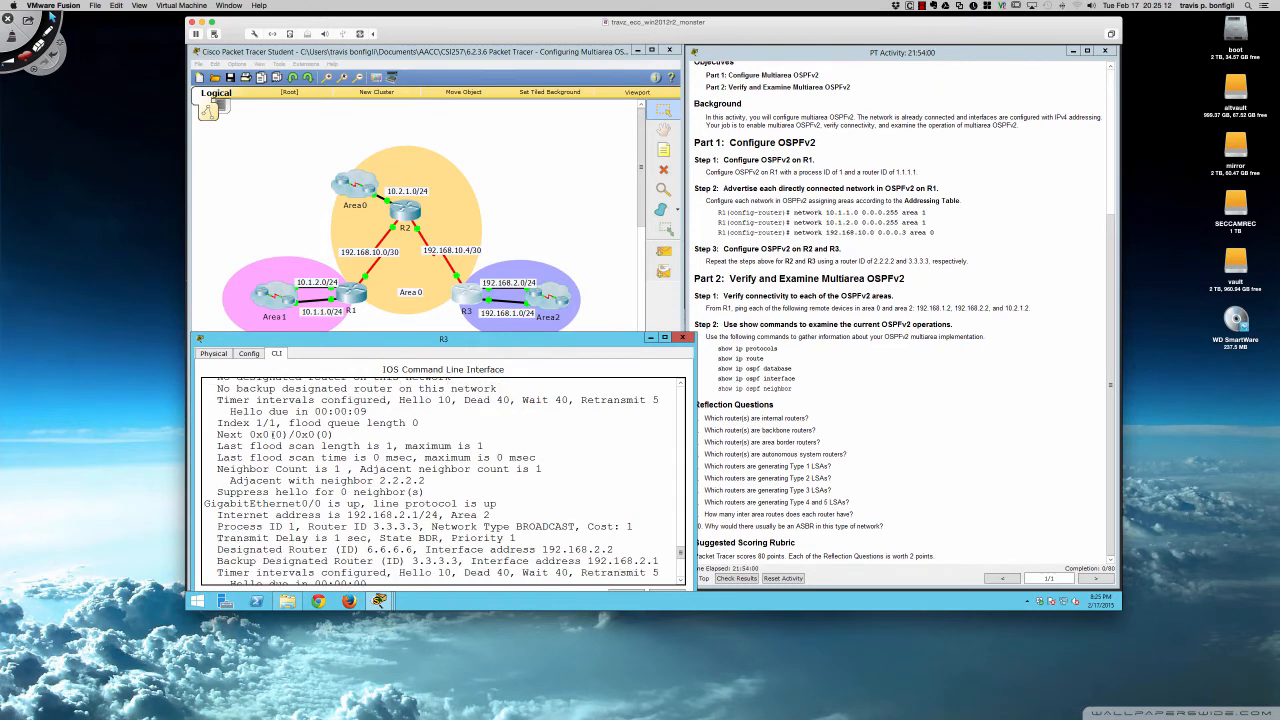
scroll(271, 433, "down", 6)
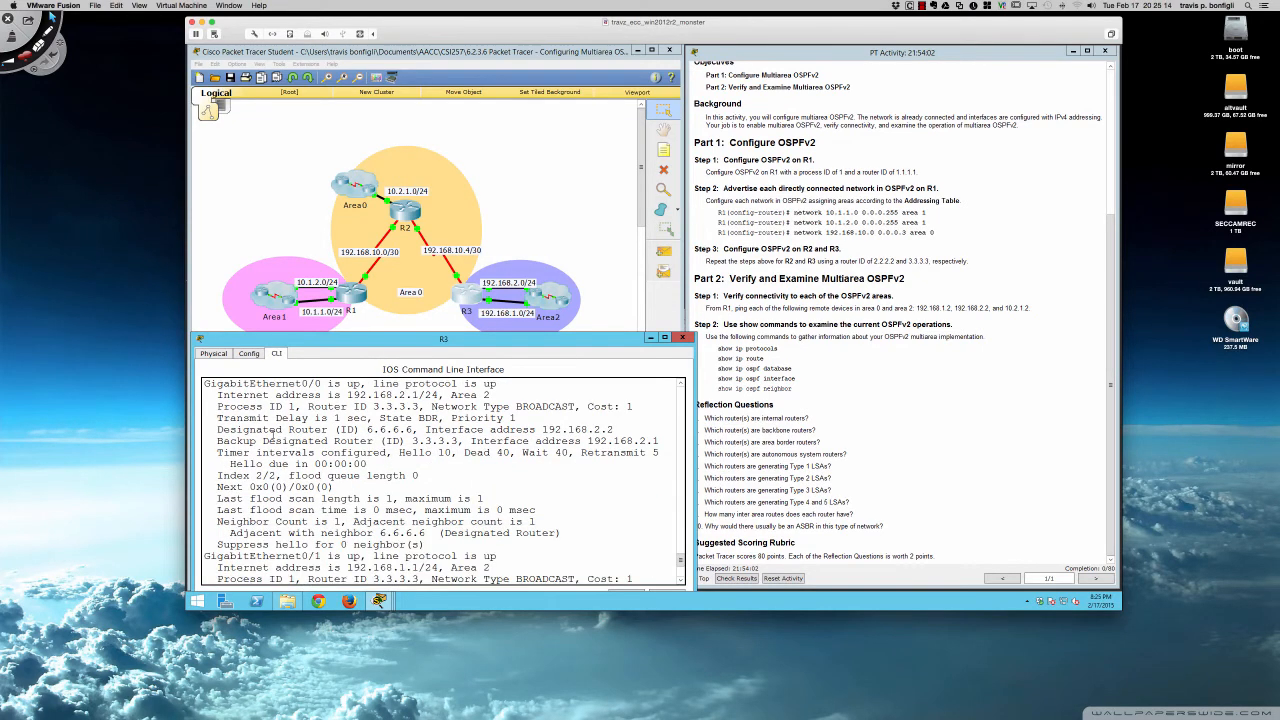
scroll(271, 433, "down", 3)
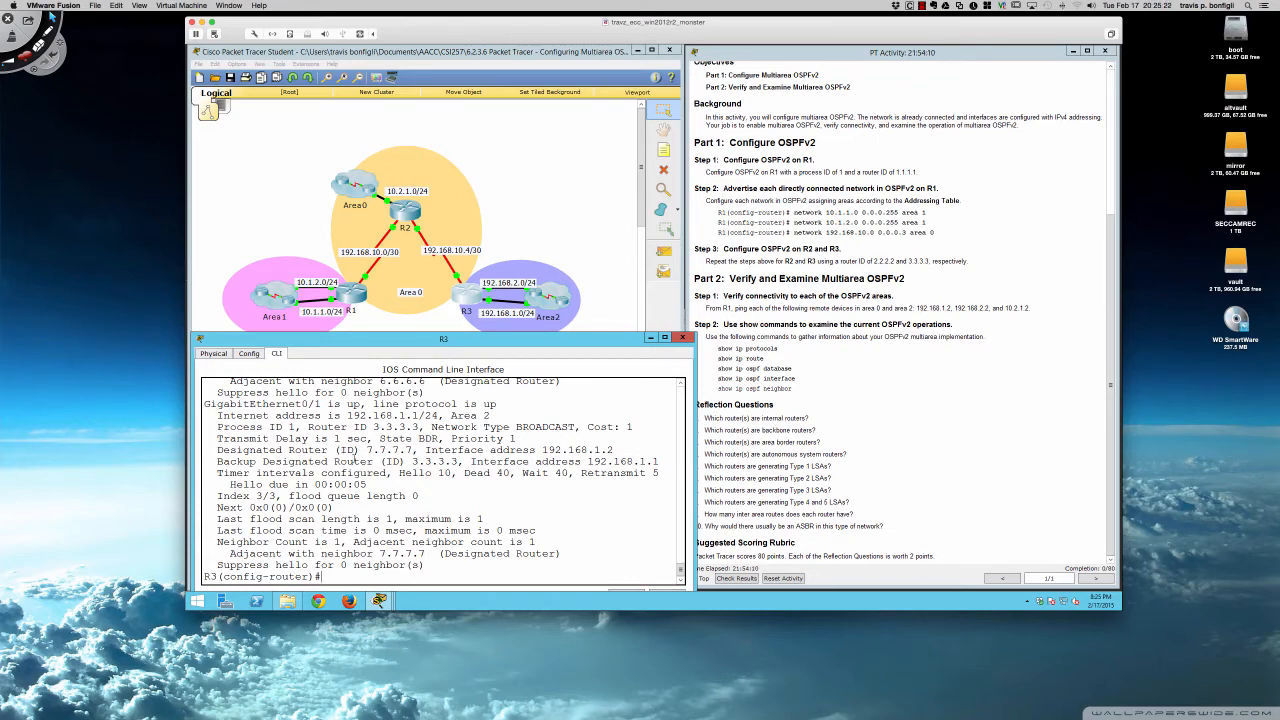
scroll(291, 461, "up", 3)
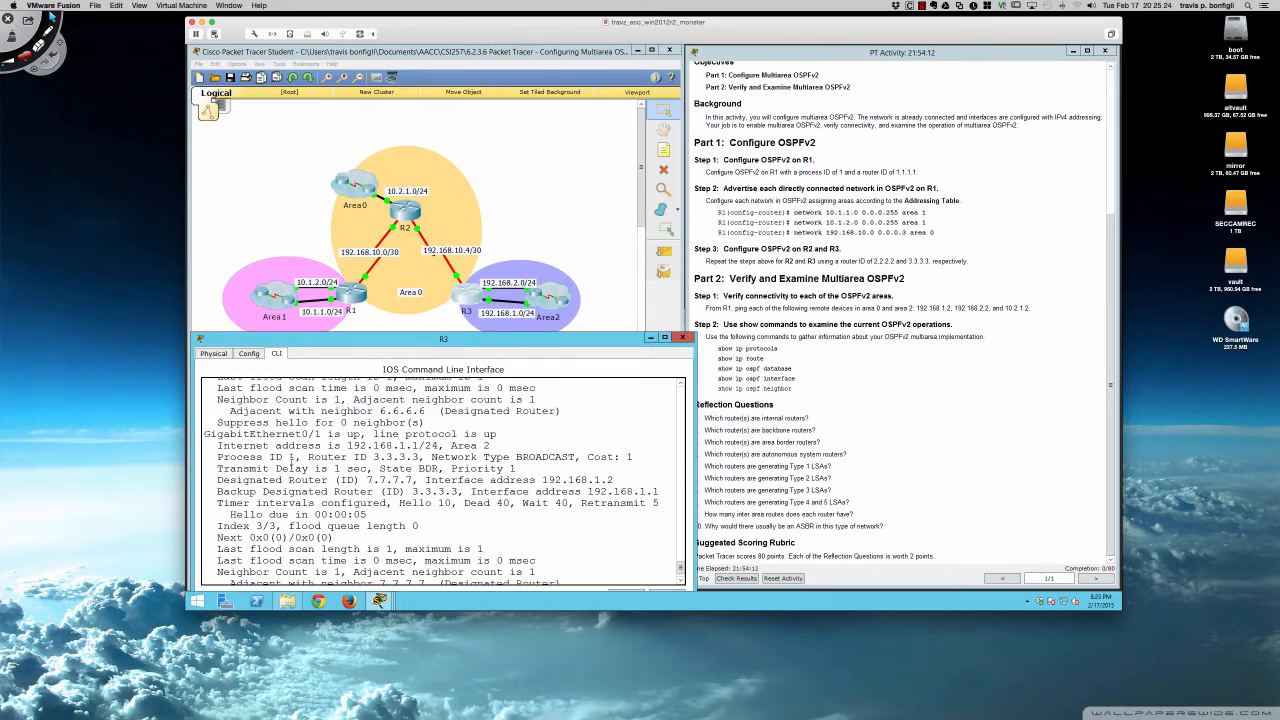
scroll(291, 460, "up", 2)
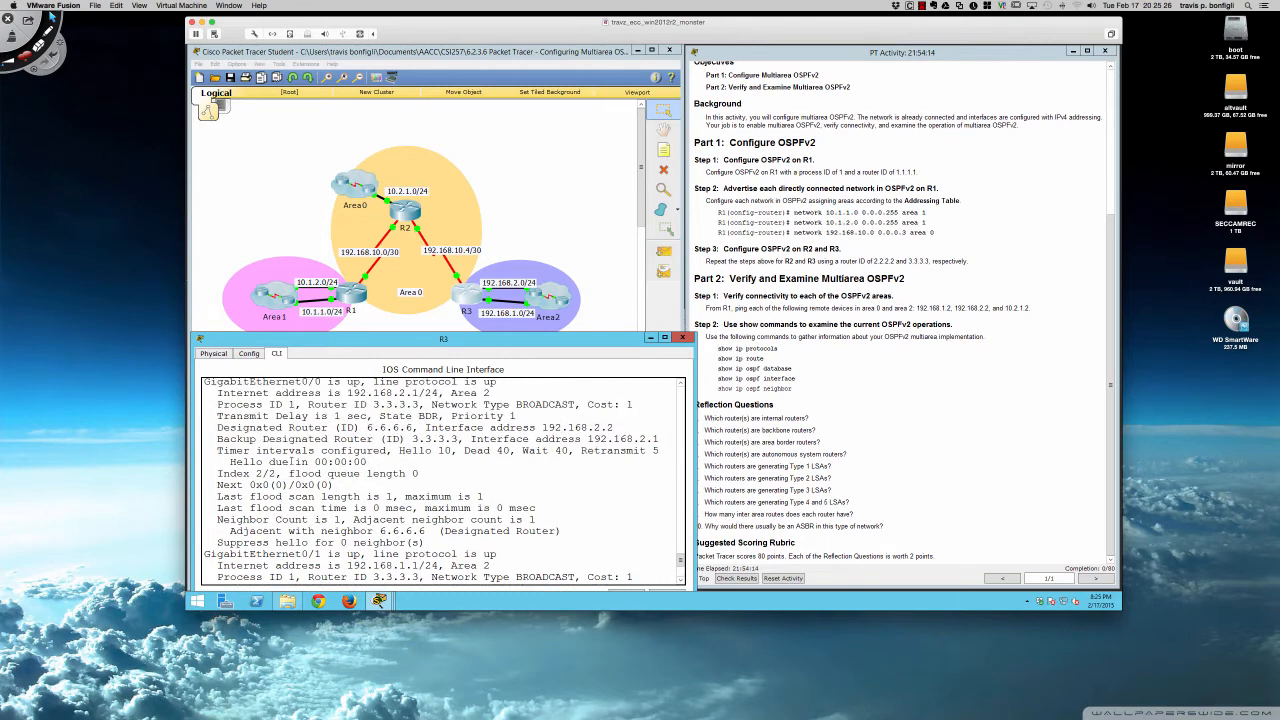
scroll(291, 461, "up", 6)
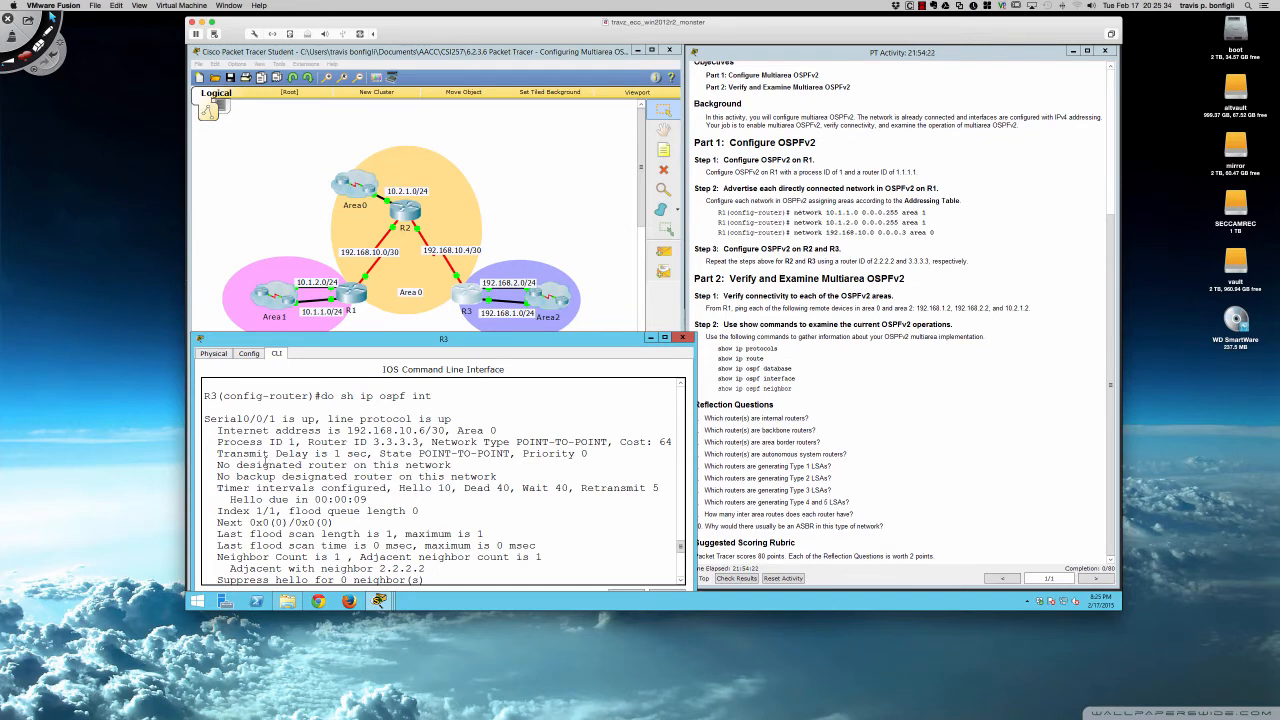
scroll(265, 460, "down", 1)
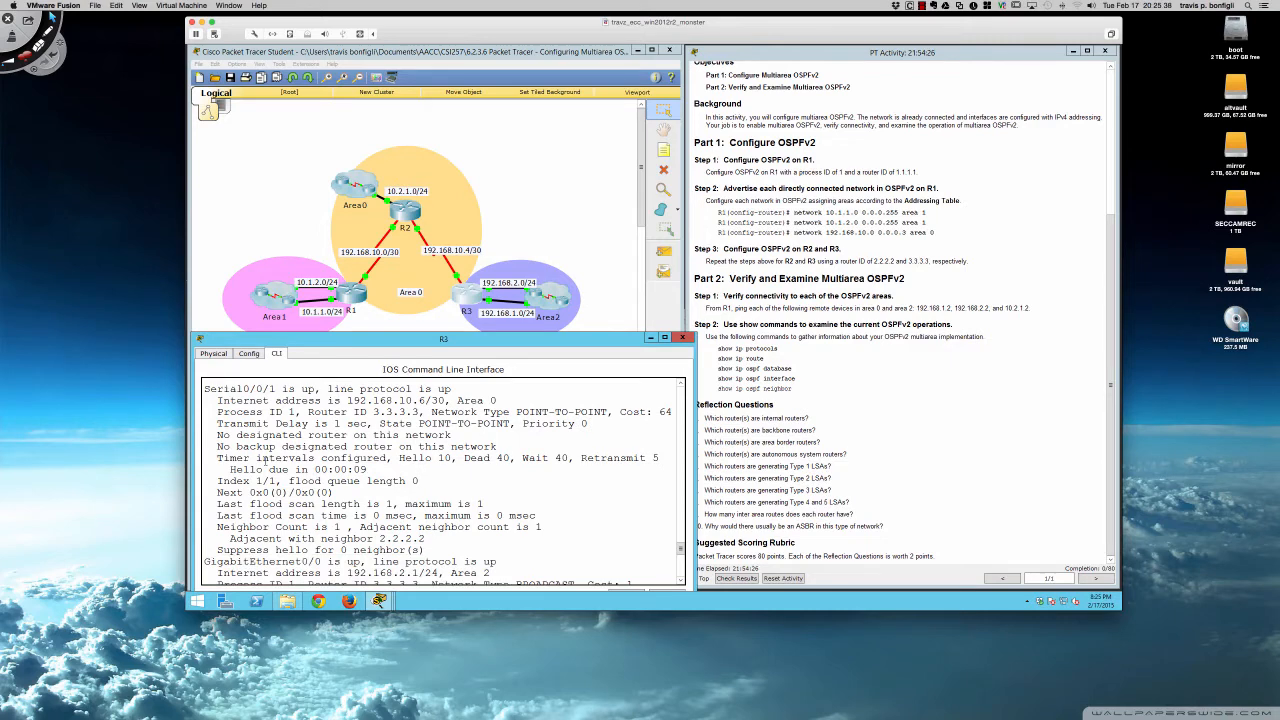
scroll(263, 460, "down", 1)
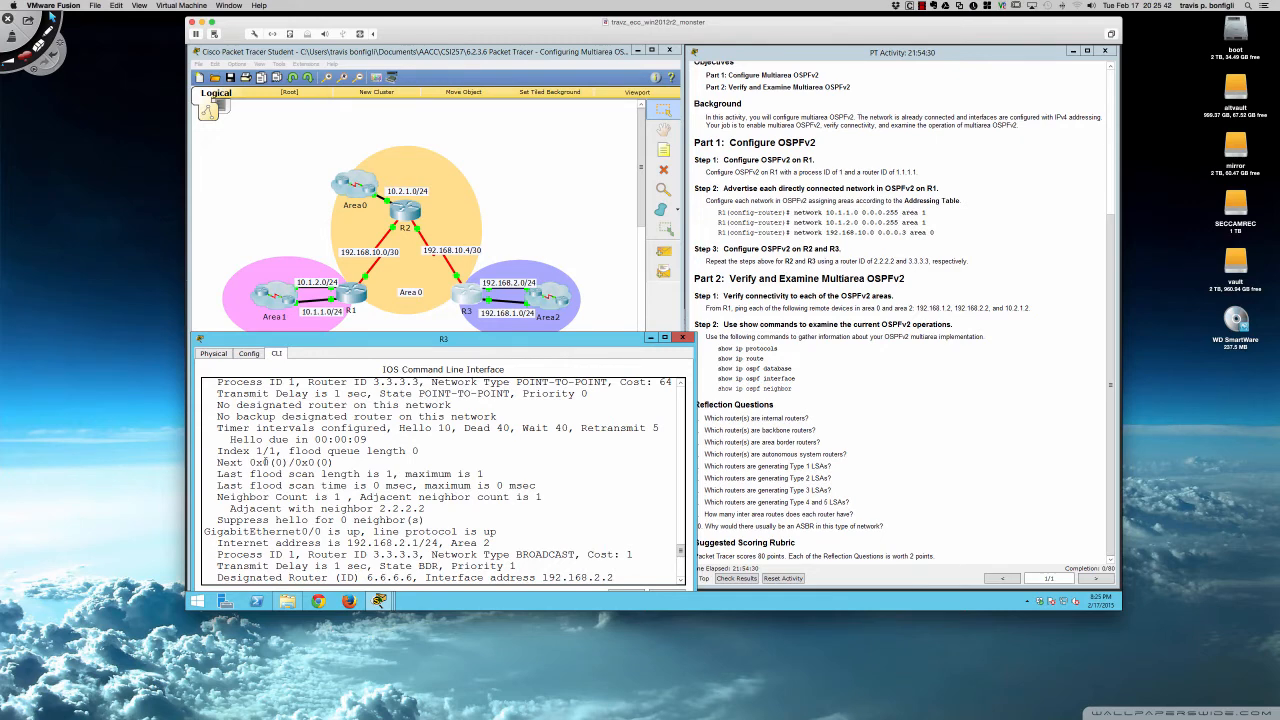
Review the designated and backup designated router entries of R3's GigabitEthernet0/0 and GigabitEthernet0/1 interfaces
scroll(265, 462, "down", 4)
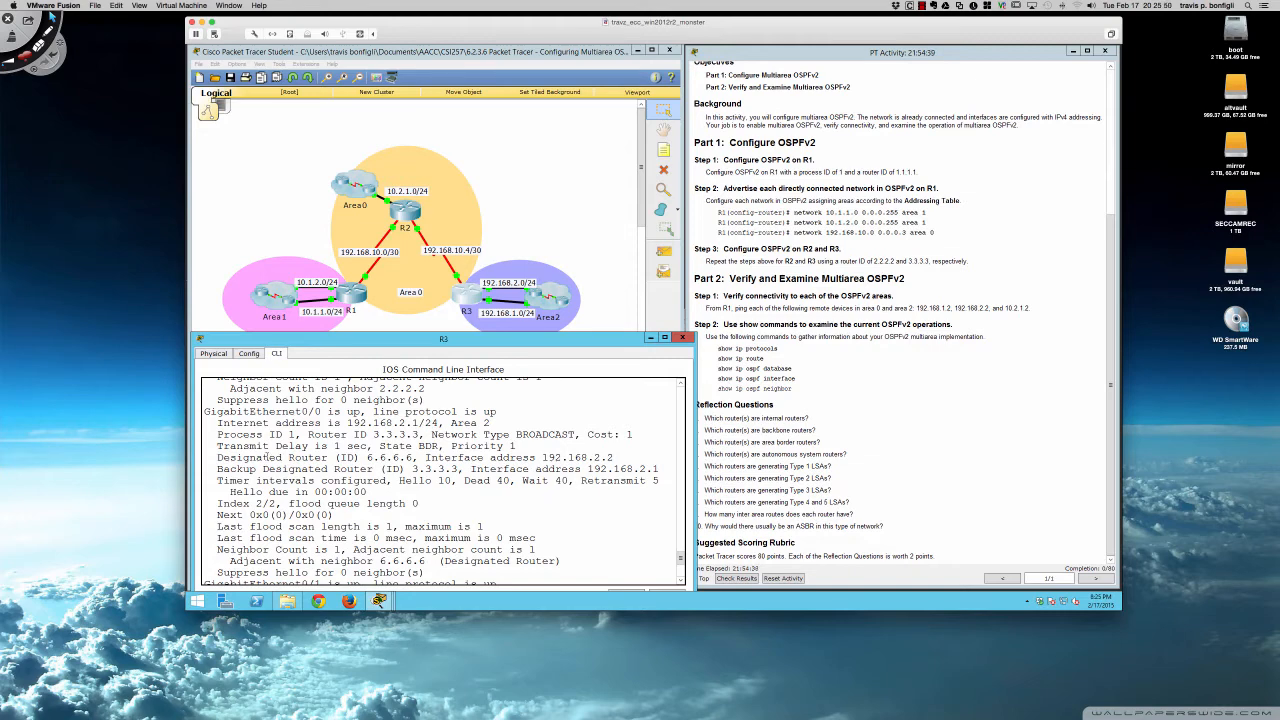
scroll(265, 457, "down", 6)
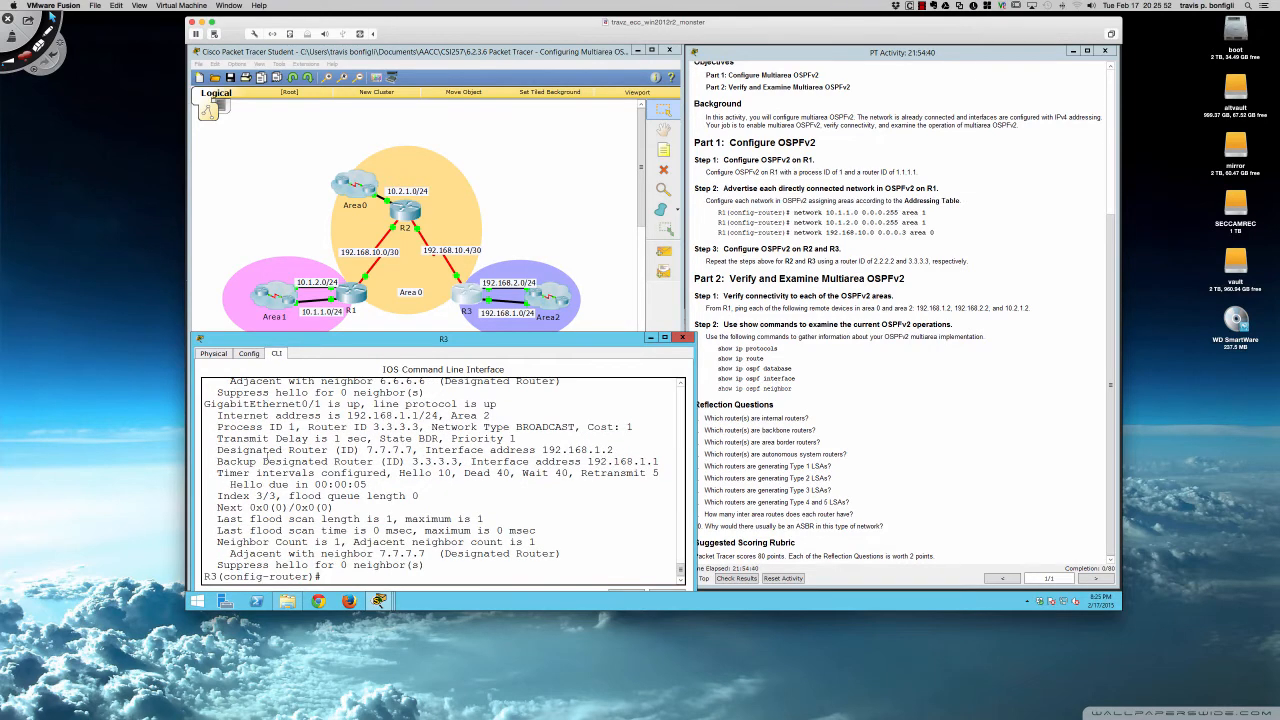
Switch to SecureCRT, open the PE-1 router's console session and enter privileged EXEC mode
mouse_move(4, 690)
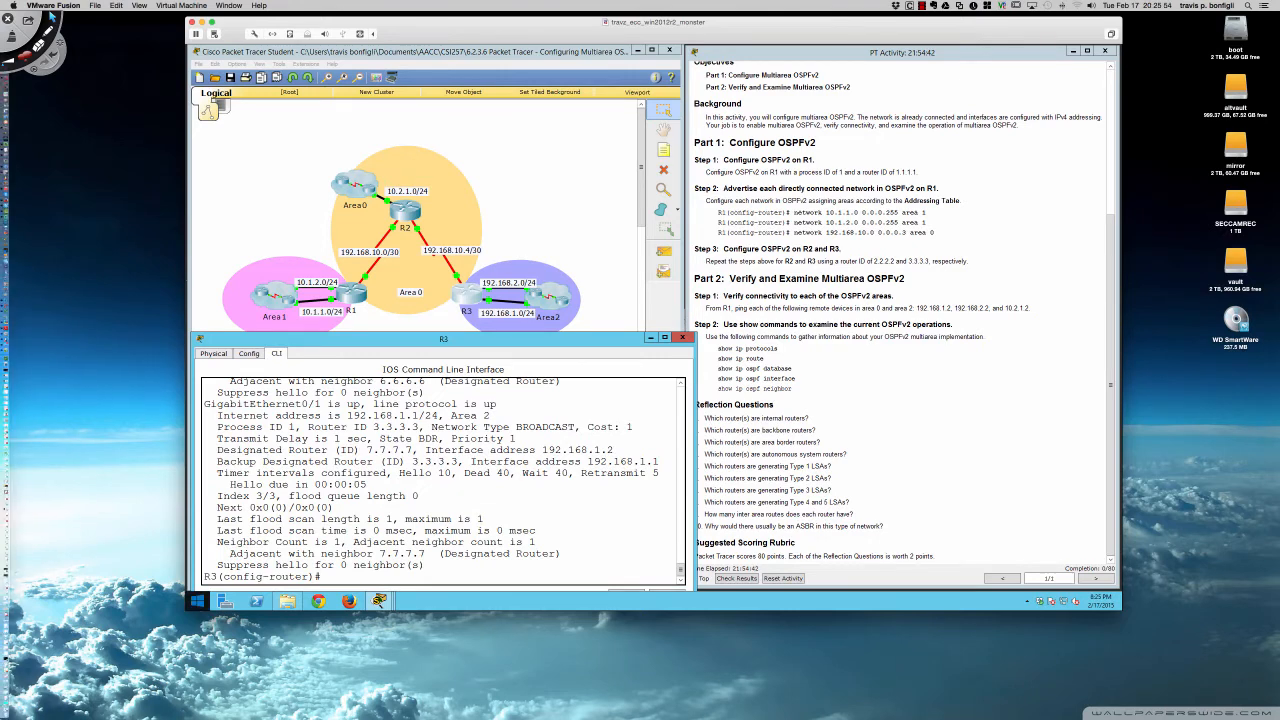
left_click(30, 680)
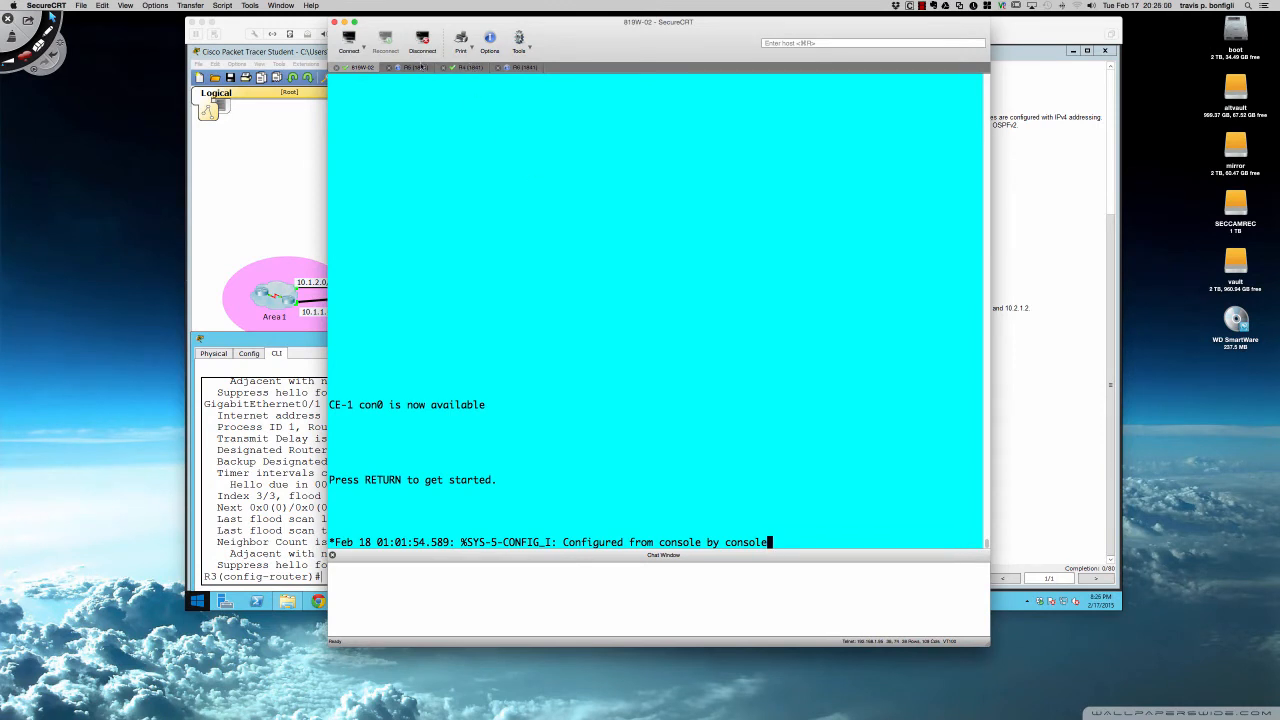
key("ctrl+Tab")
key("Return")
key("Return")
key("Return")
key("Return")
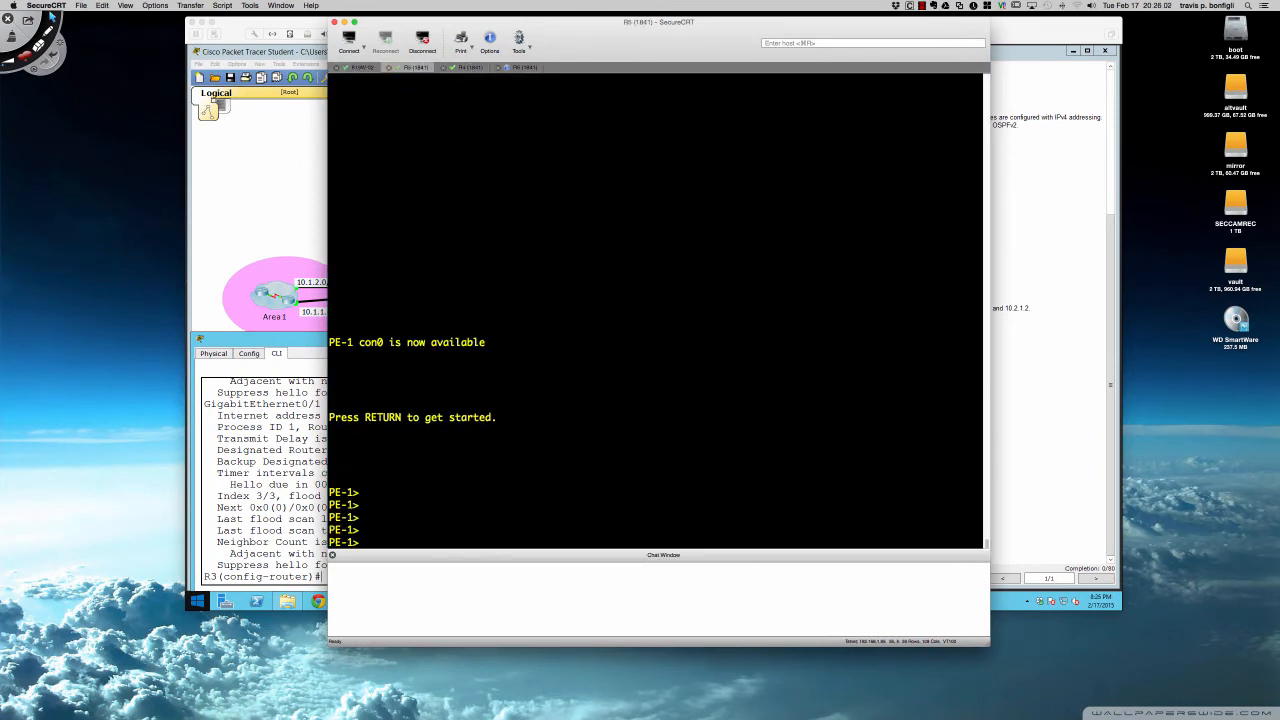
type("en")
key("Return")
Display PE-1's routing protocol settings with sh ip proto and examine the OSPF and BGP entries
type("sh ip ")
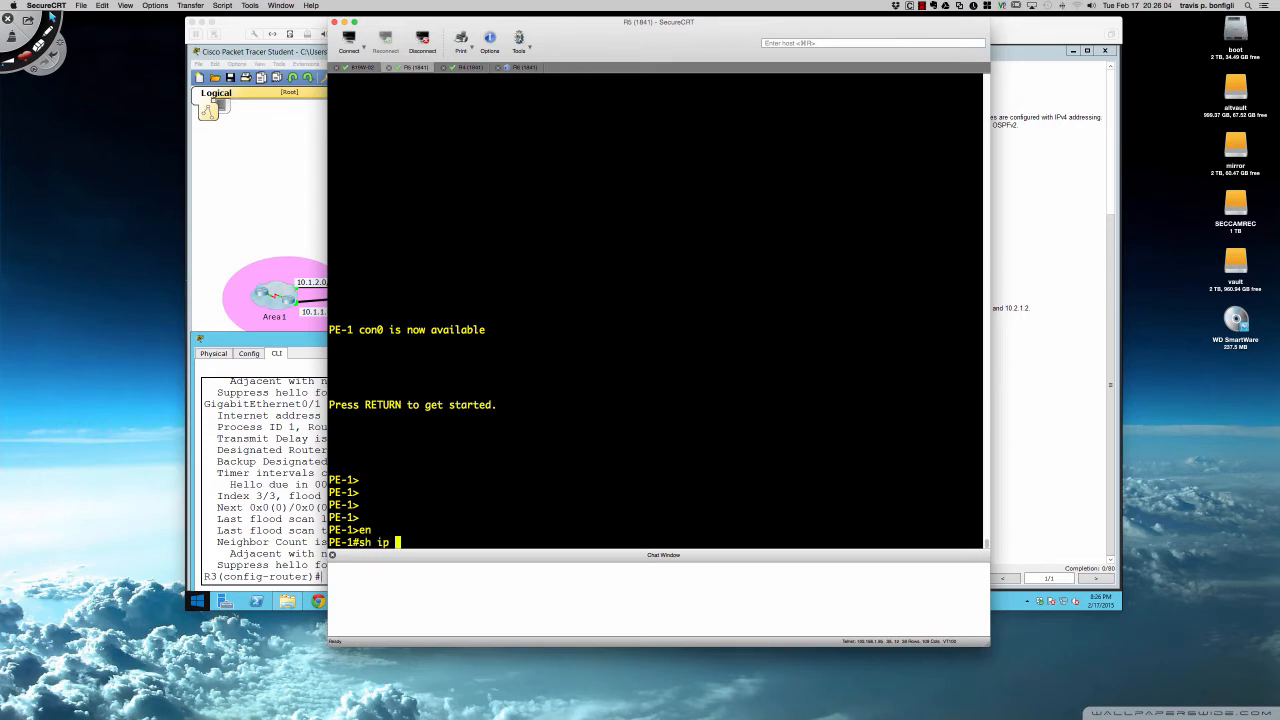
type("proto")
key("Return")
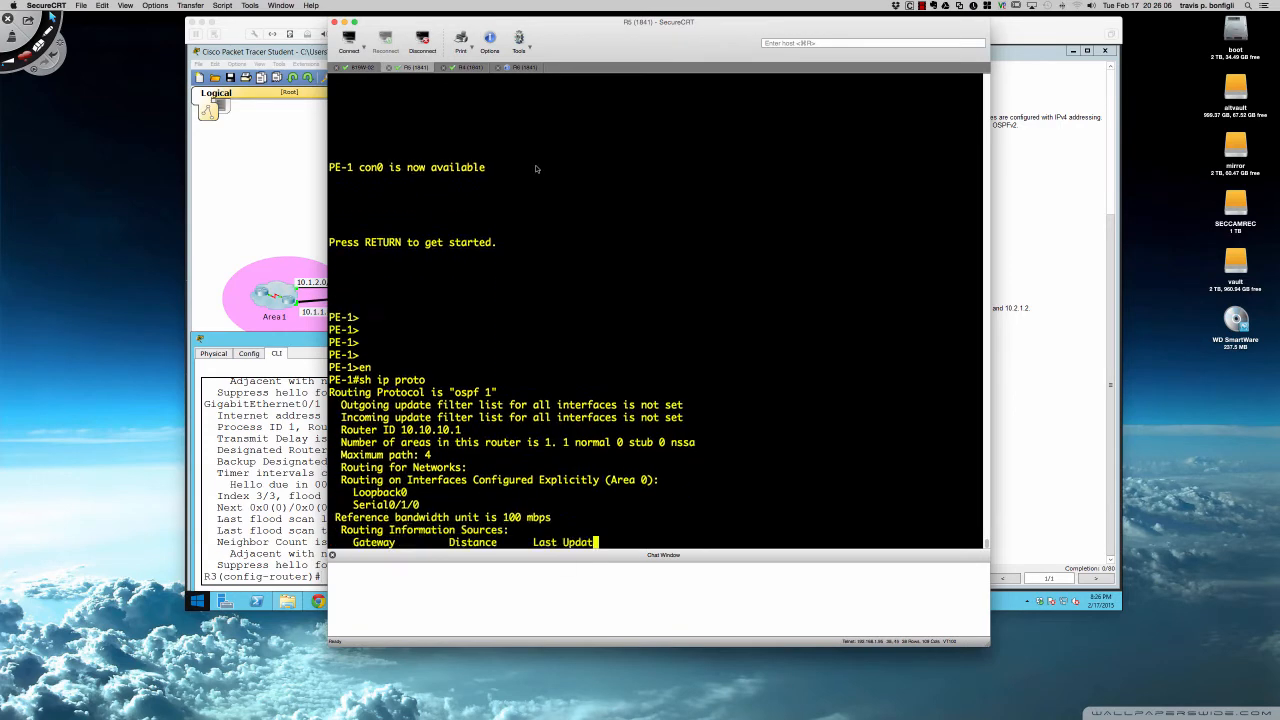
type("q")
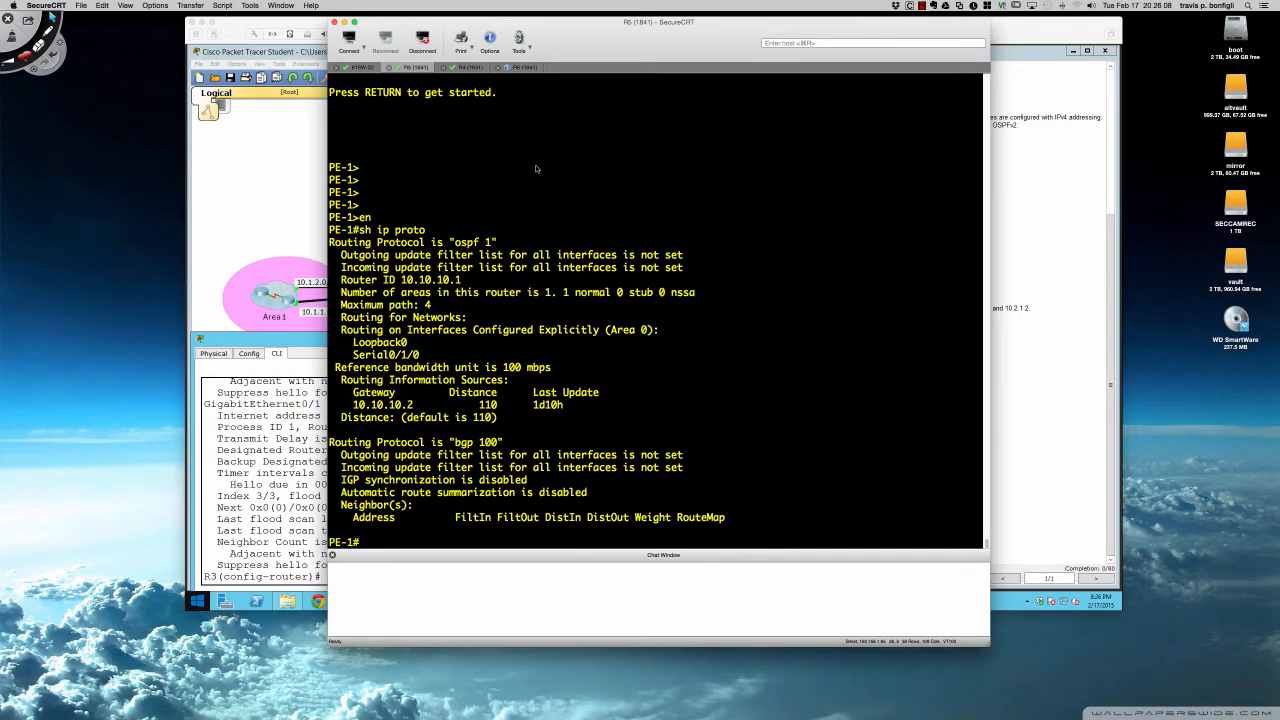
Display all OSPF interface details of PE-1 with sh ip ospf int and review them through FastEthernet0/0
type("sh ip ospf int")
key("Return")
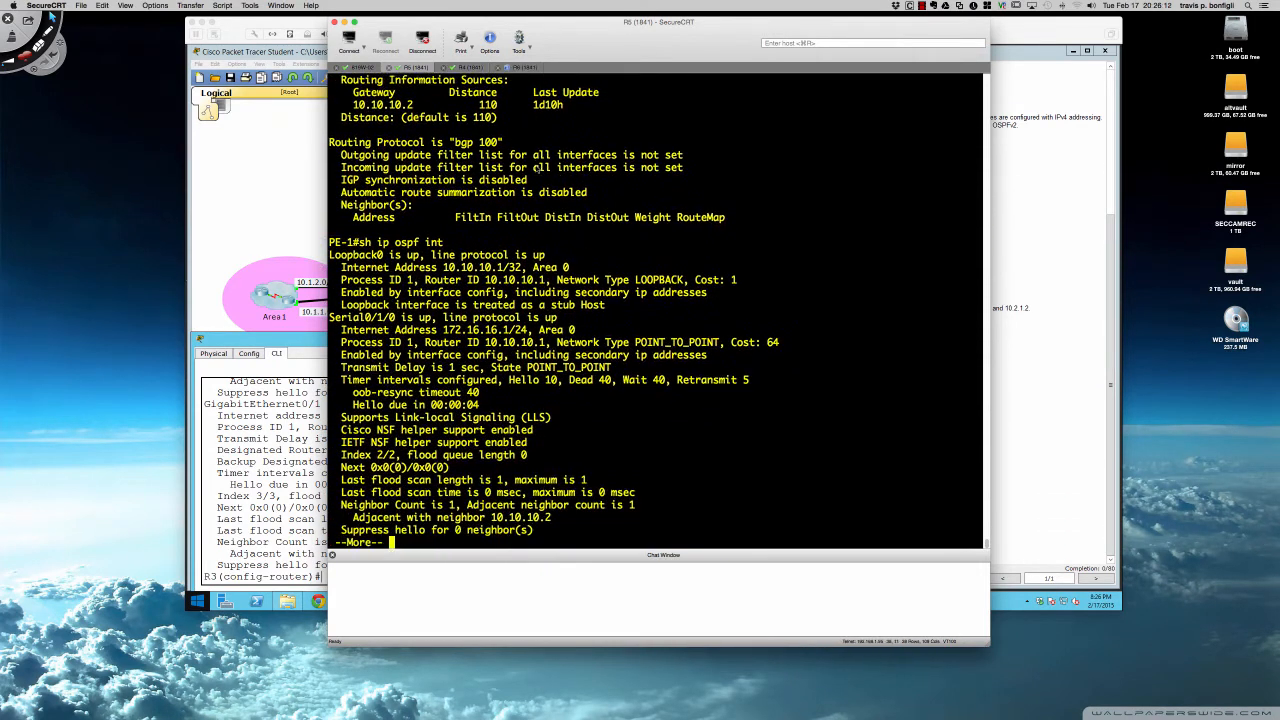
key("space")
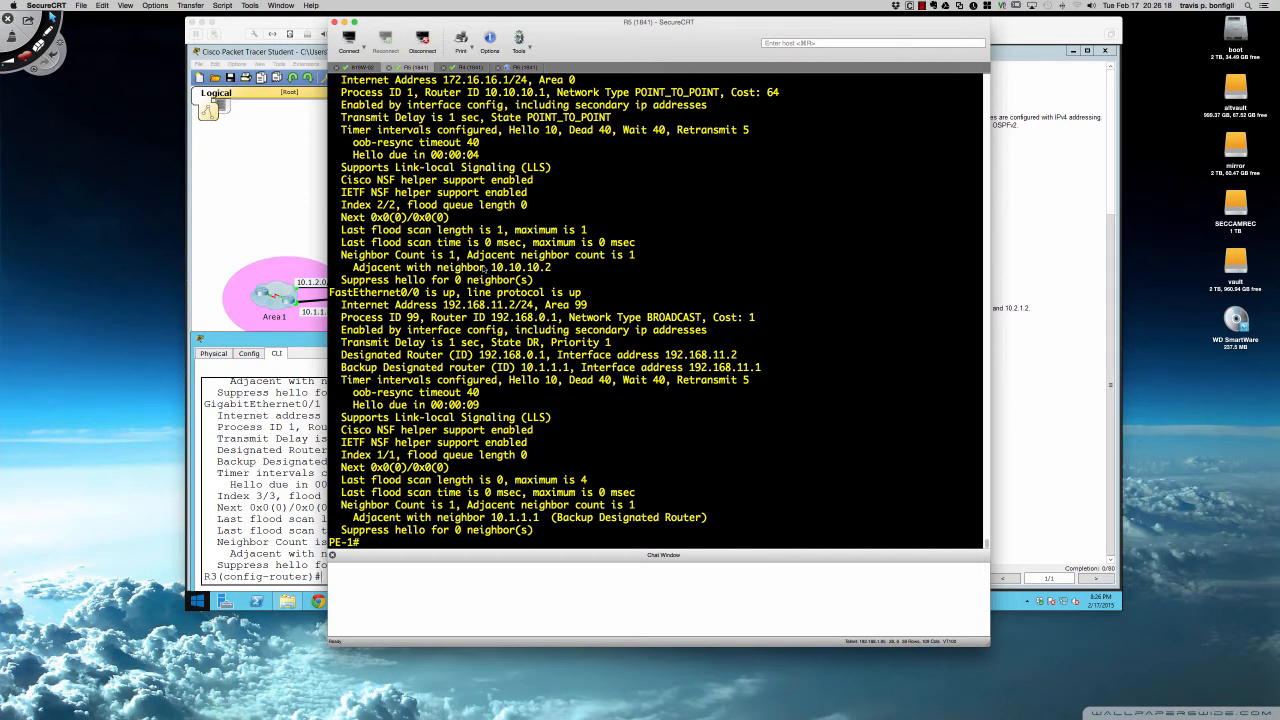
List the available sh ip ospf options on PE-1 and display the OSPF details of interface fa0/0 only
type("sh ip ospf ?")
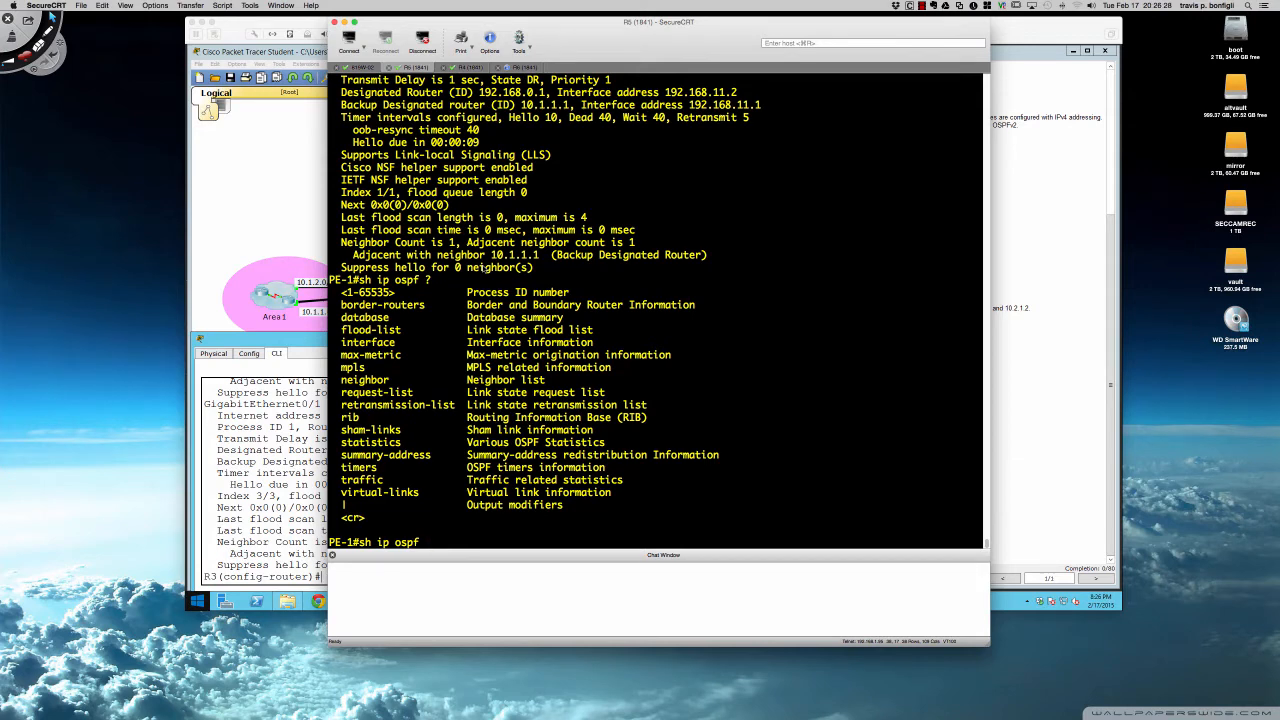
type("int fa0/0")
key("Return")
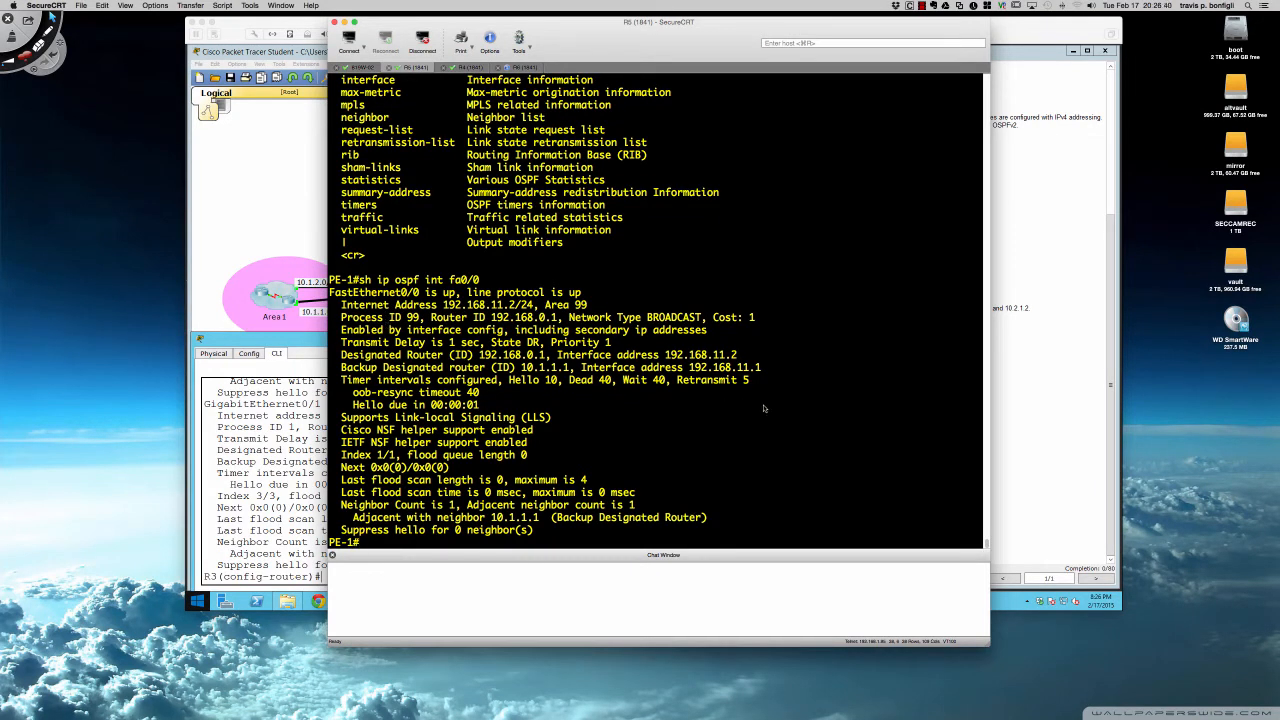
Display PE-1's general OSPF process information with sh ip ospf and page through it
type("sh ip ospf")
key("Return")
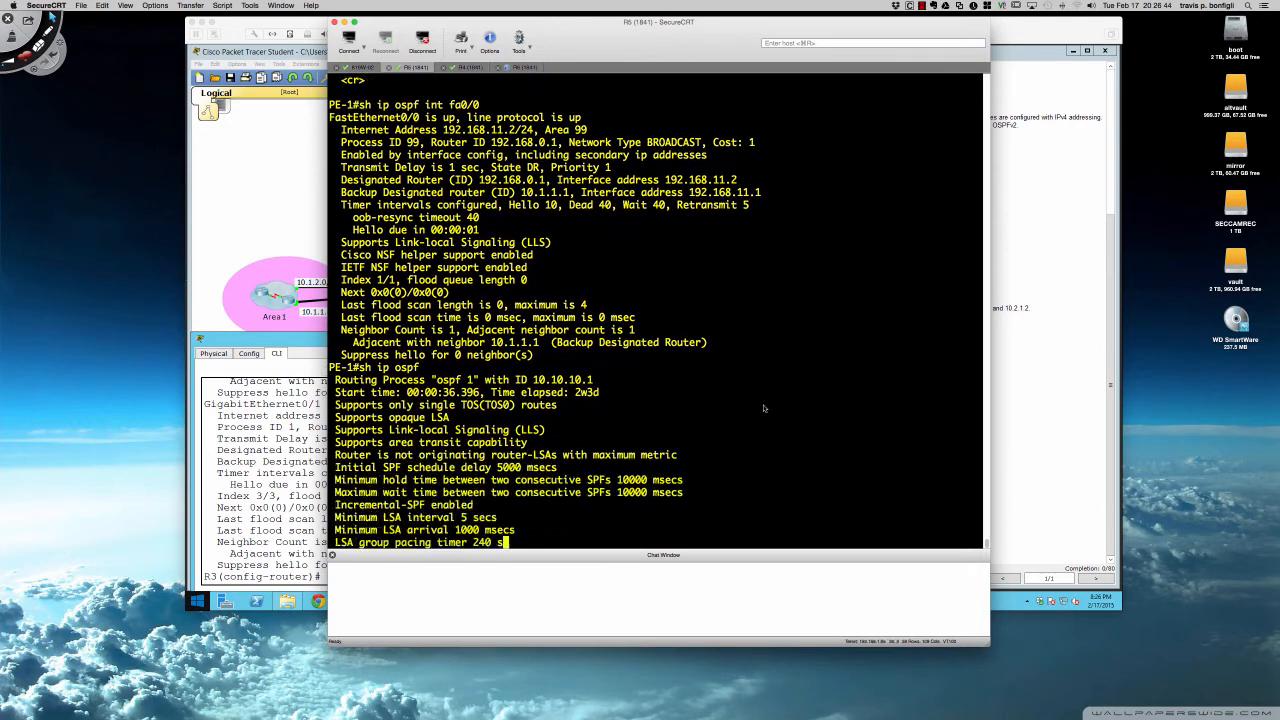
key("space")
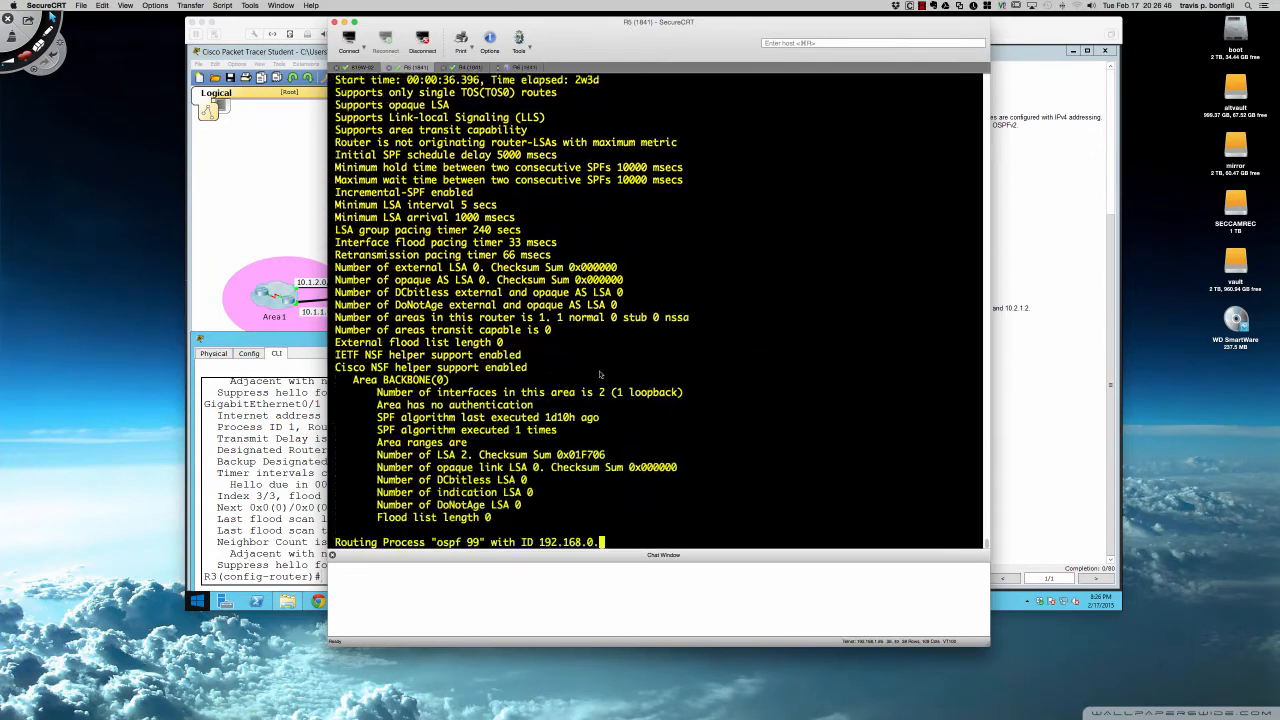
Return to R3's command line in Packet Tracer and display its general OSPF process information with do sh ip ospf
left_click(303, 447)
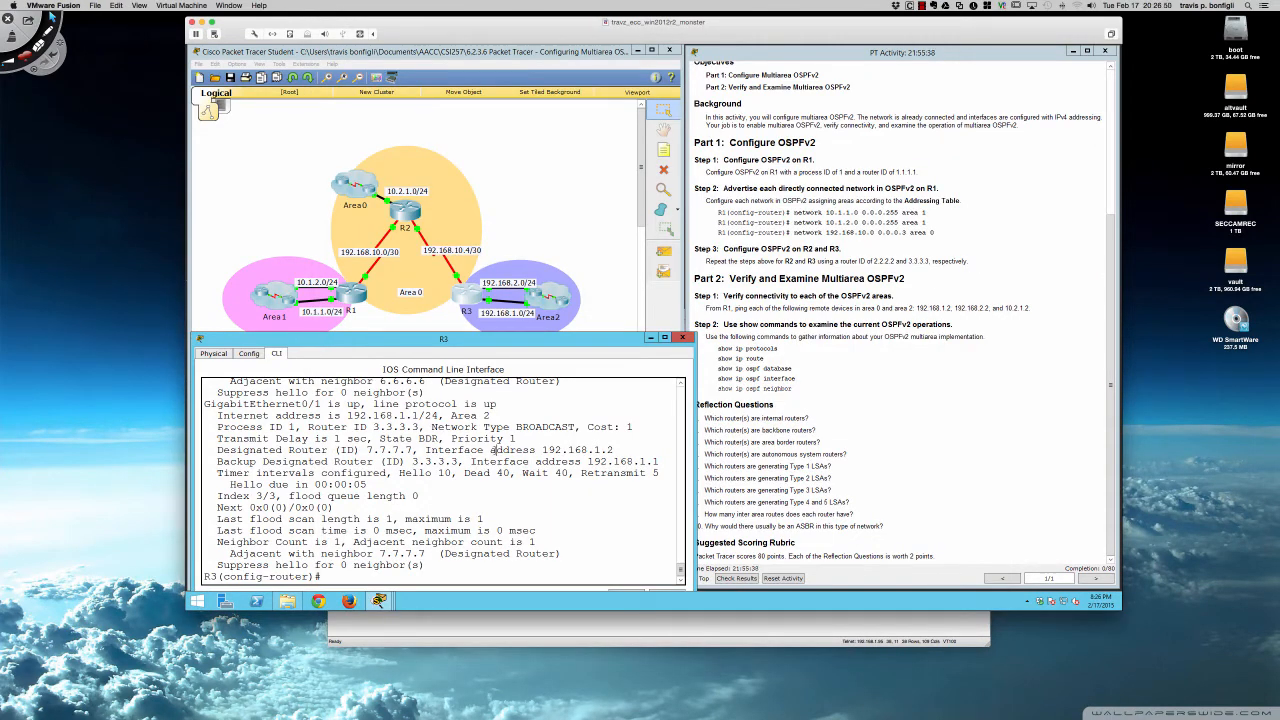
key("Return")
key("Return")
key("Return")
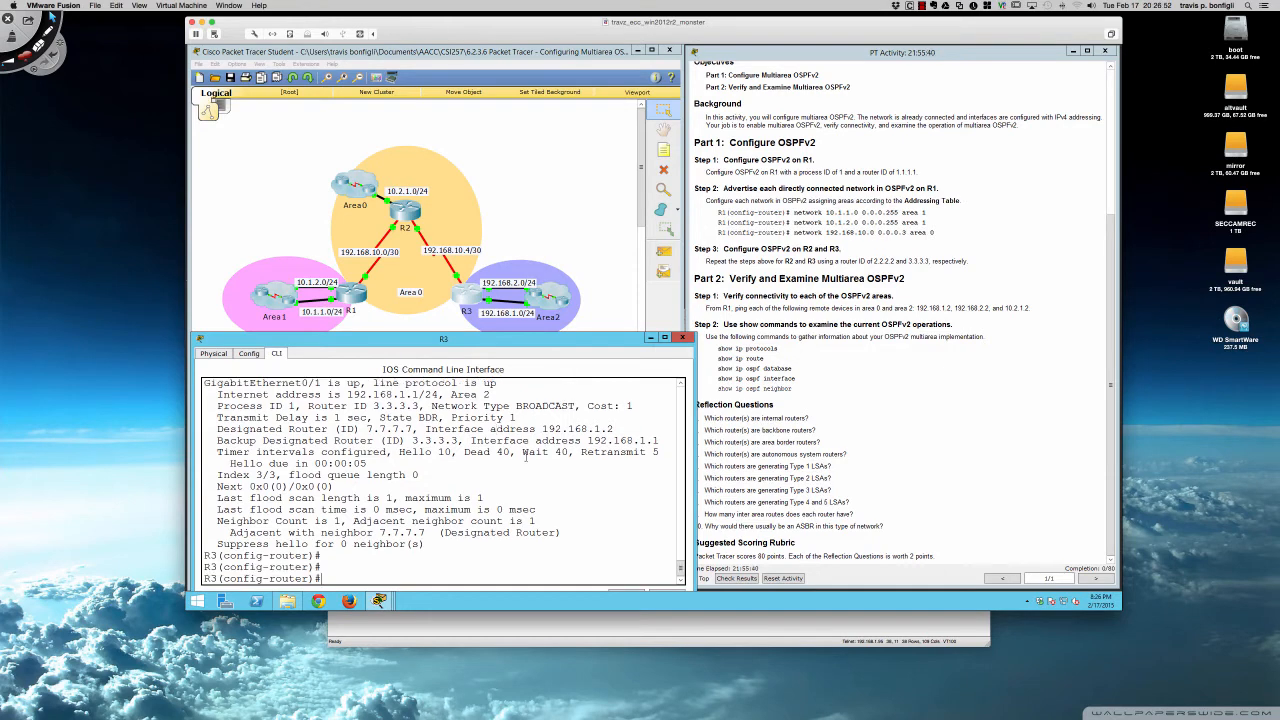
type("do sh ip ")
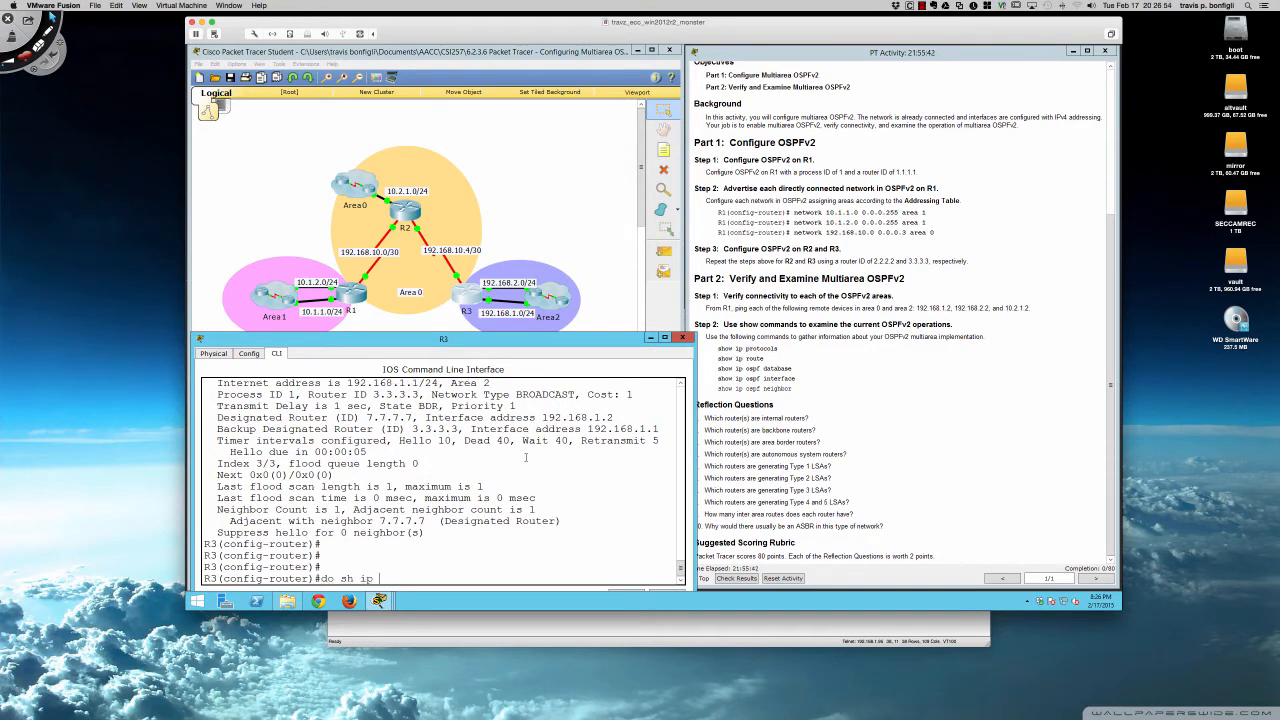
type("ospf")
key("Return")
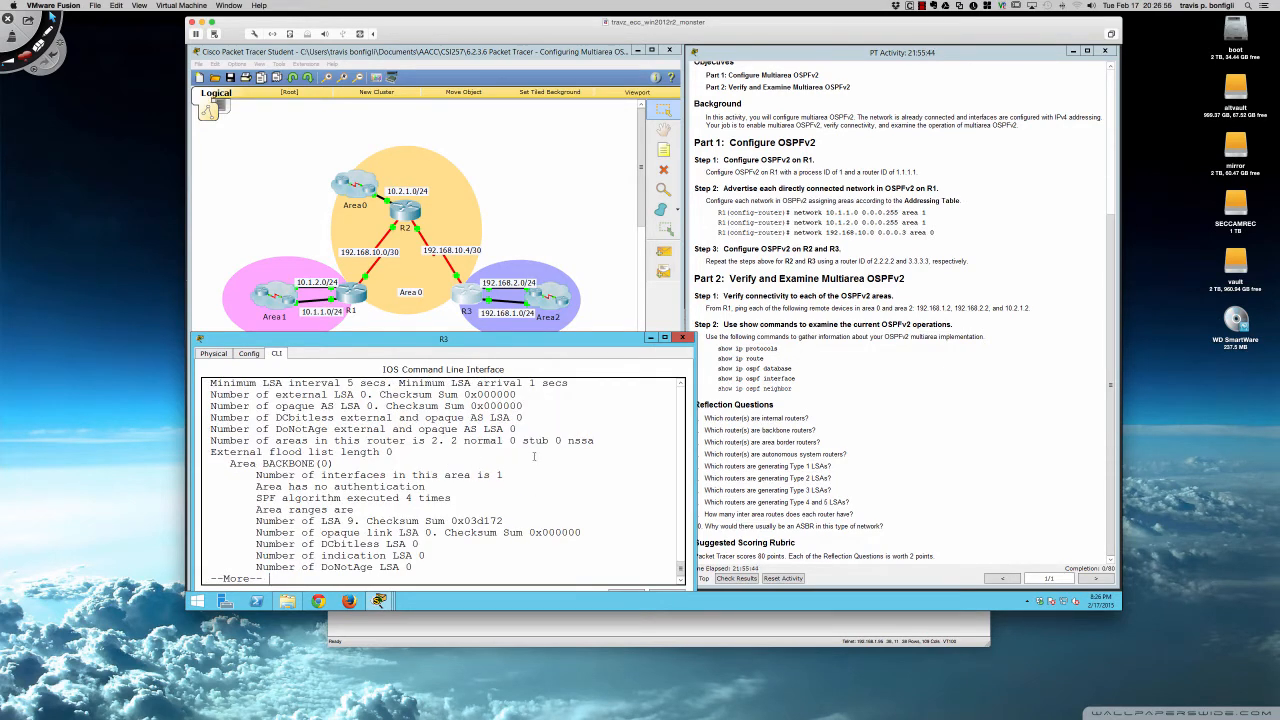
Examine the beginning of R3's OSPF process output and highlight the line stating its area border router role
scroll(434, 477, "up", 1)
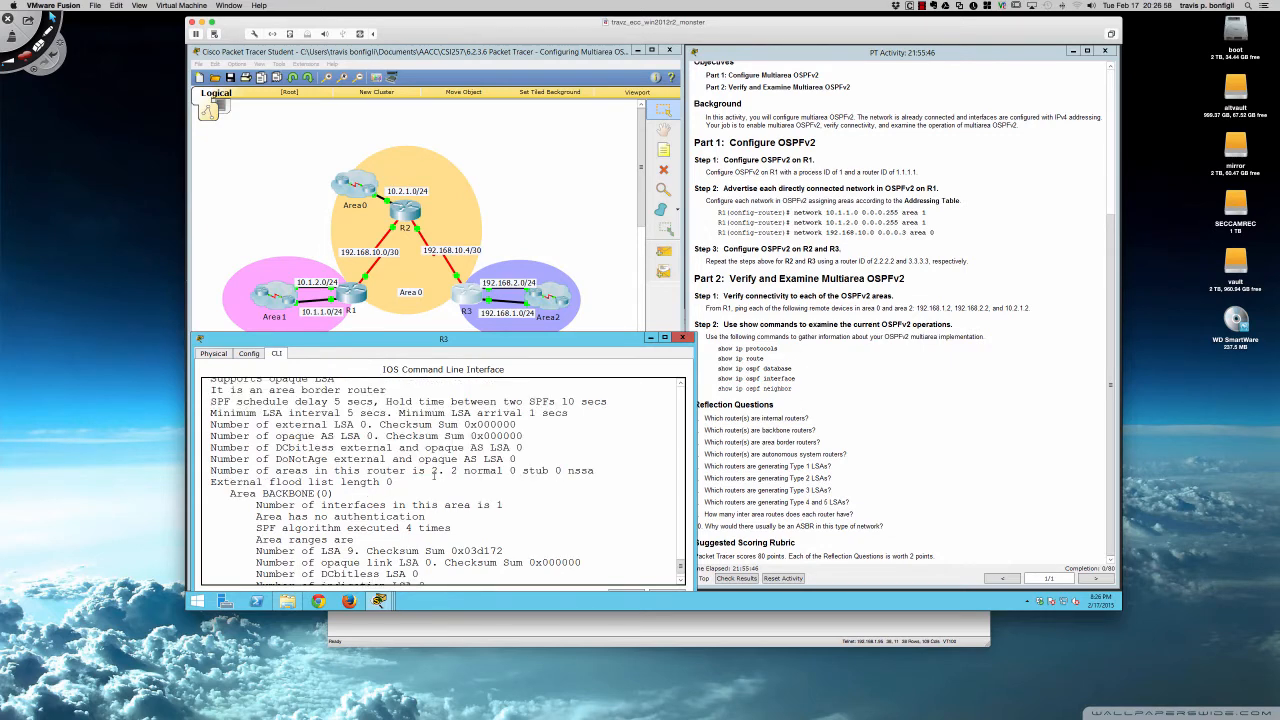
scroll(381, 471, "up", 1)
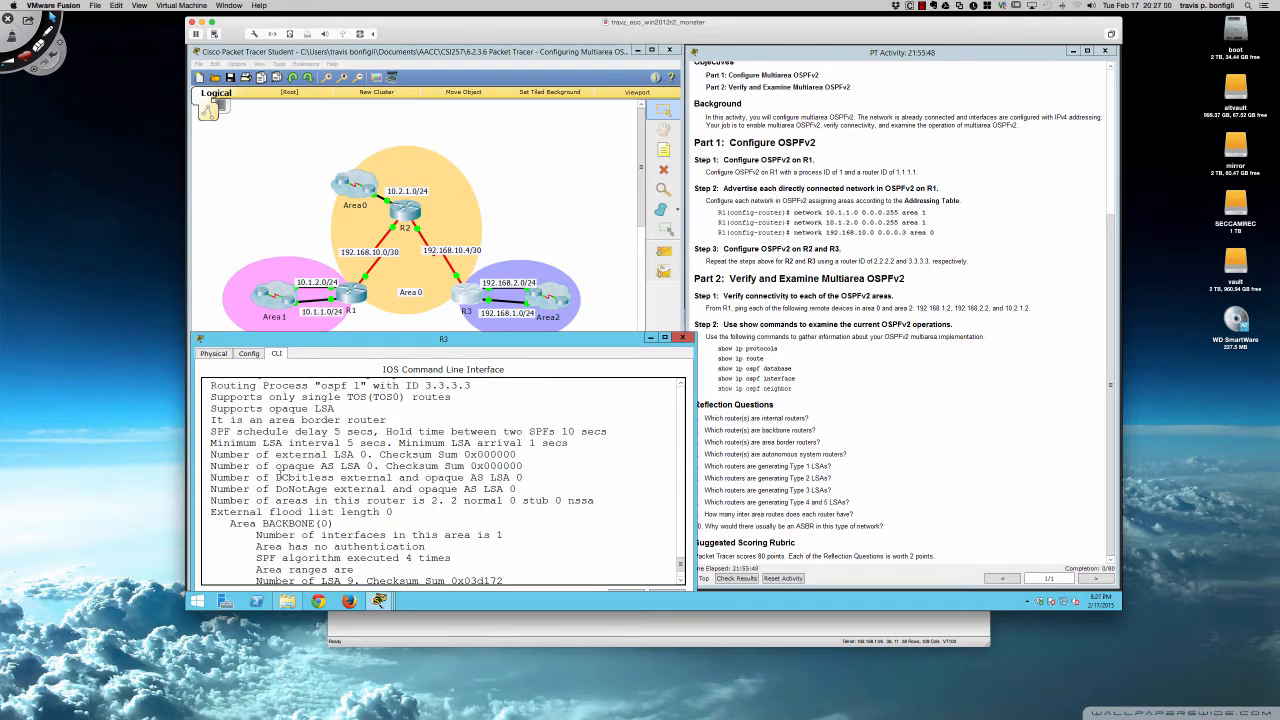
scroll(280, 478, "up", 1)
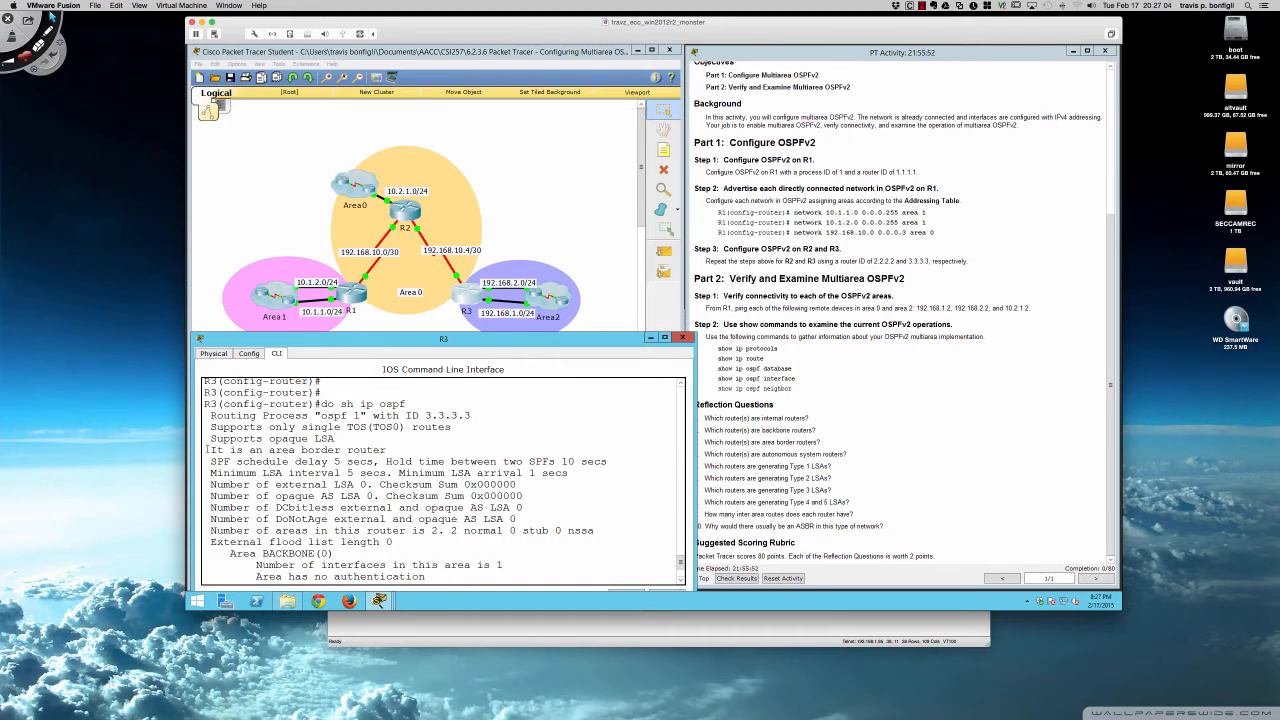
left_click_drag(209, 450, 386, 451)
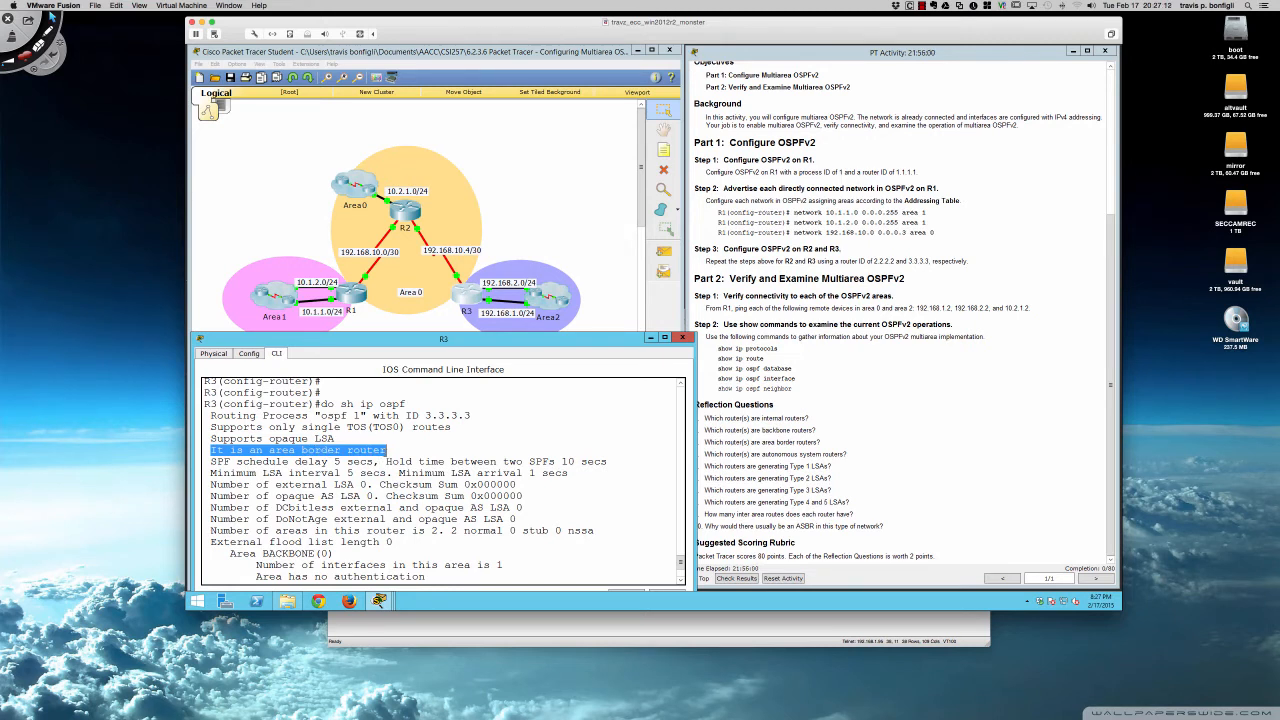
Display R2's OSPF process information with sh ip ospf, then examine its router role and highlight the backbone area entry
left_click(406, 212)
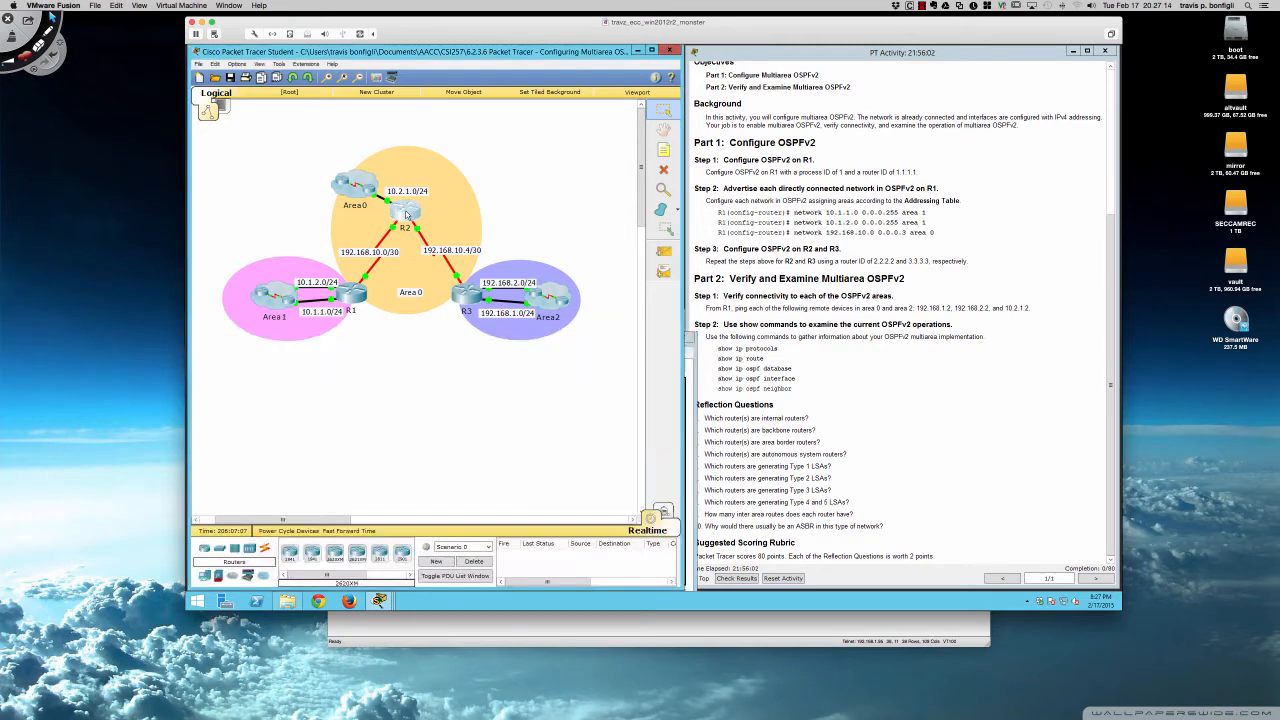
scroll(441, 431, "down", 3)
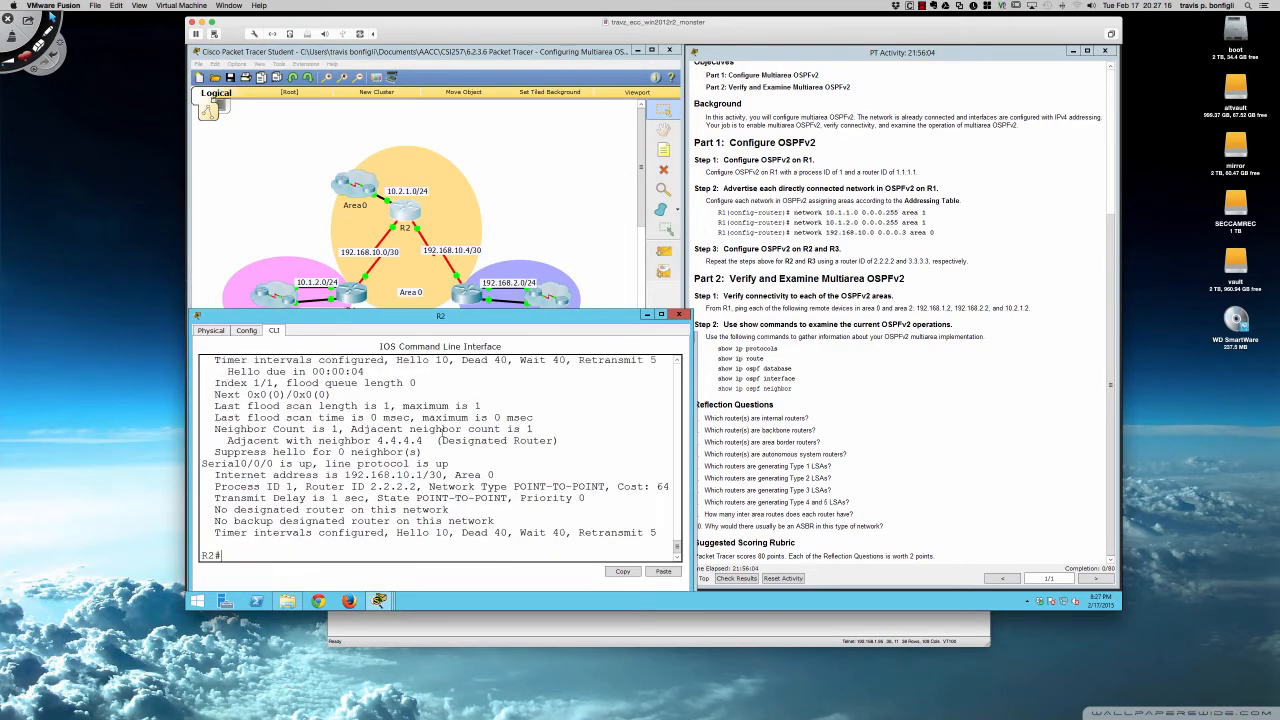
type("show ip ospf")
key("Return")
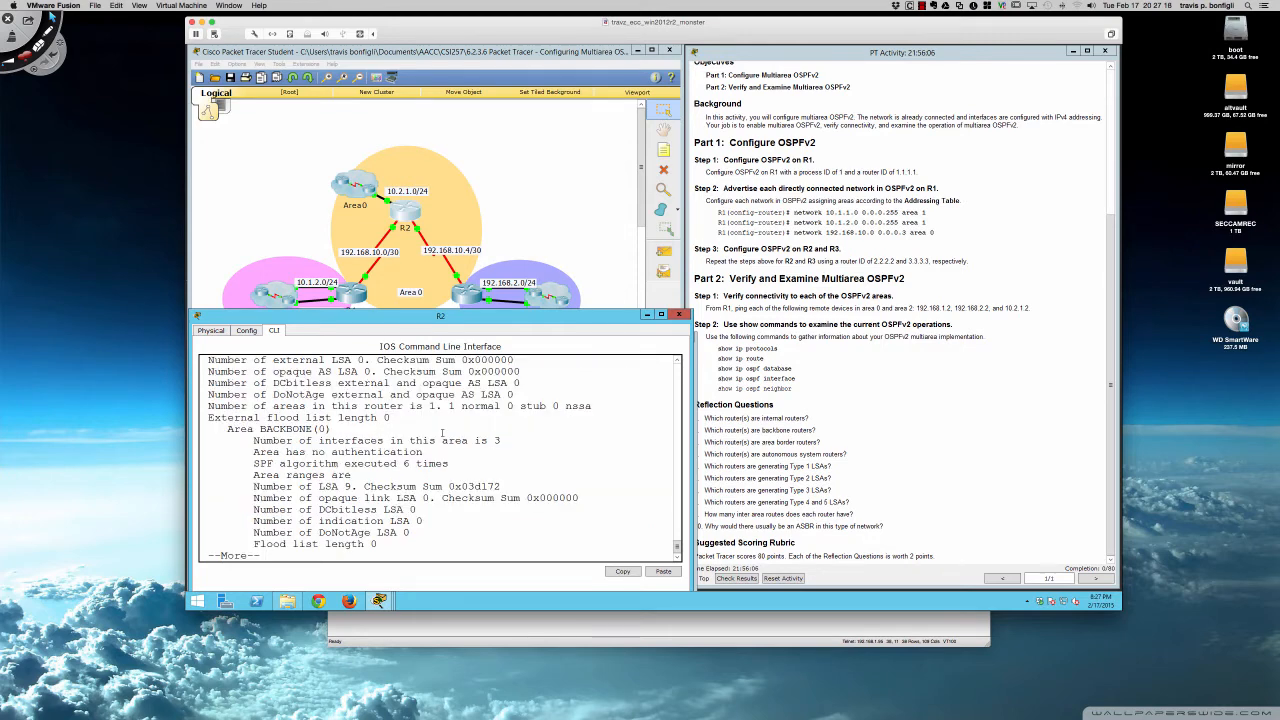
scroll(349, 430, "up", 3)
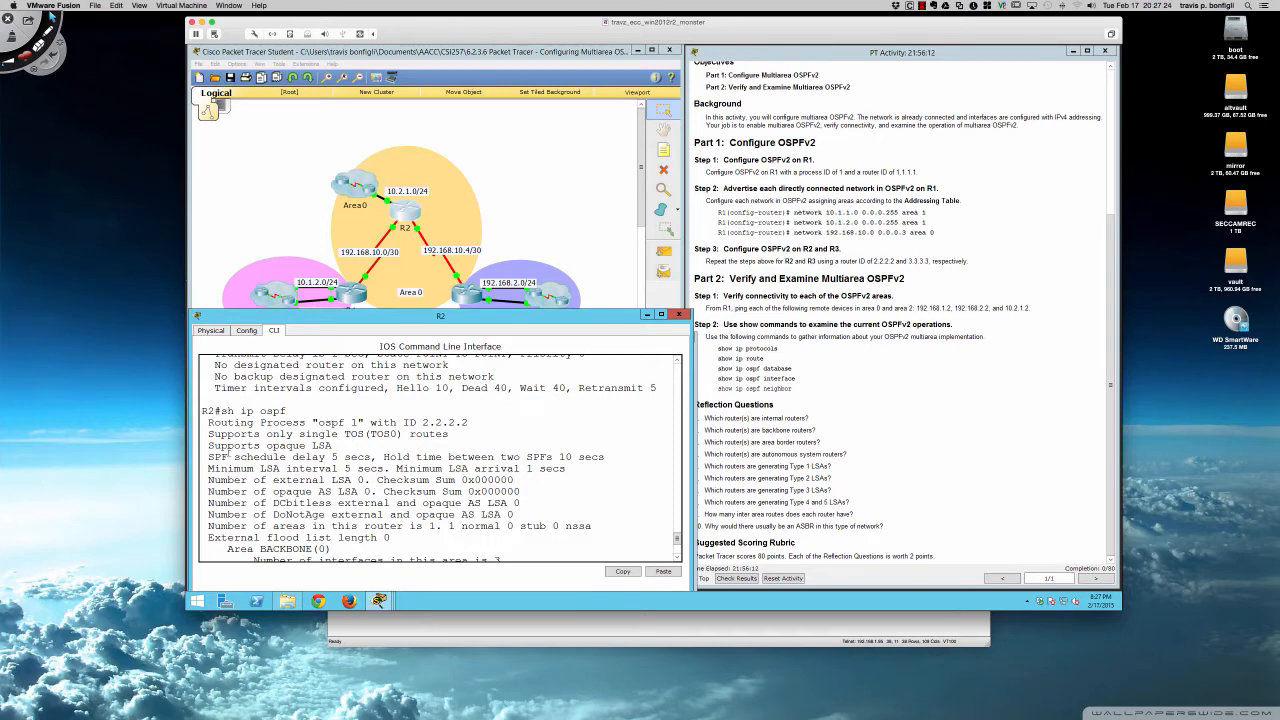
scroll(227, 458, "down", 2)
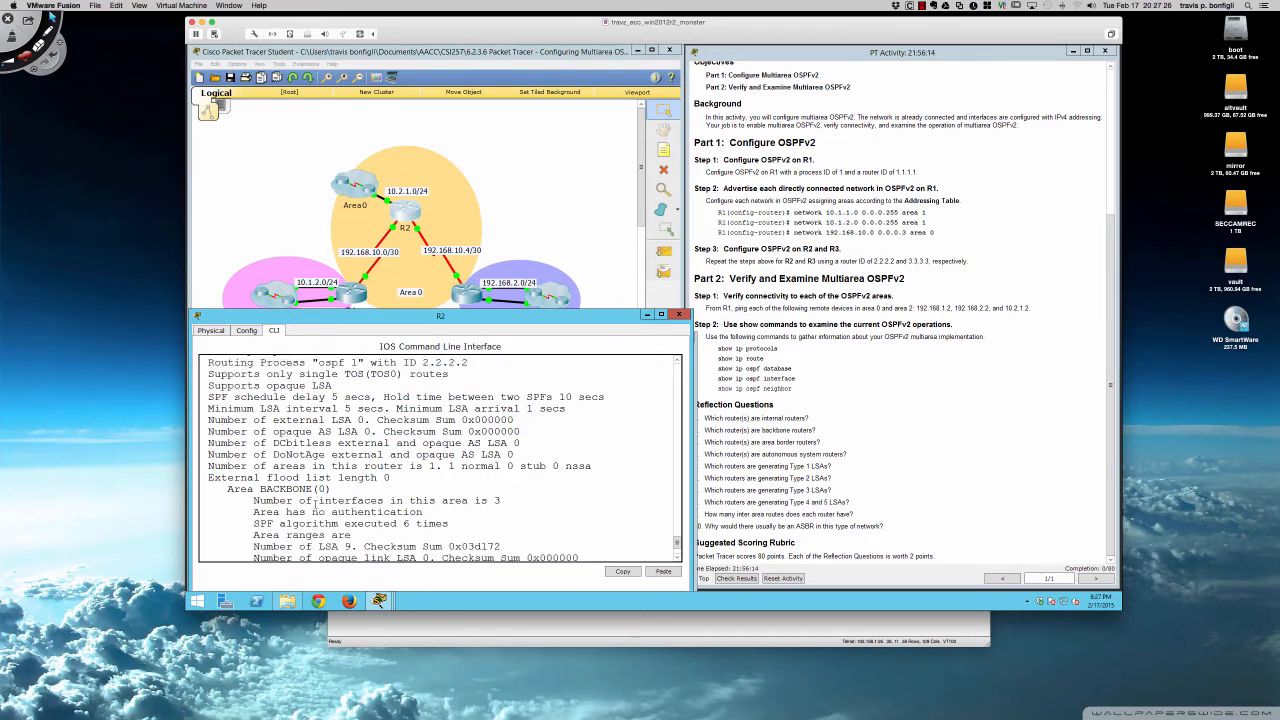
left_click_drag(328, 488, 226, 488)
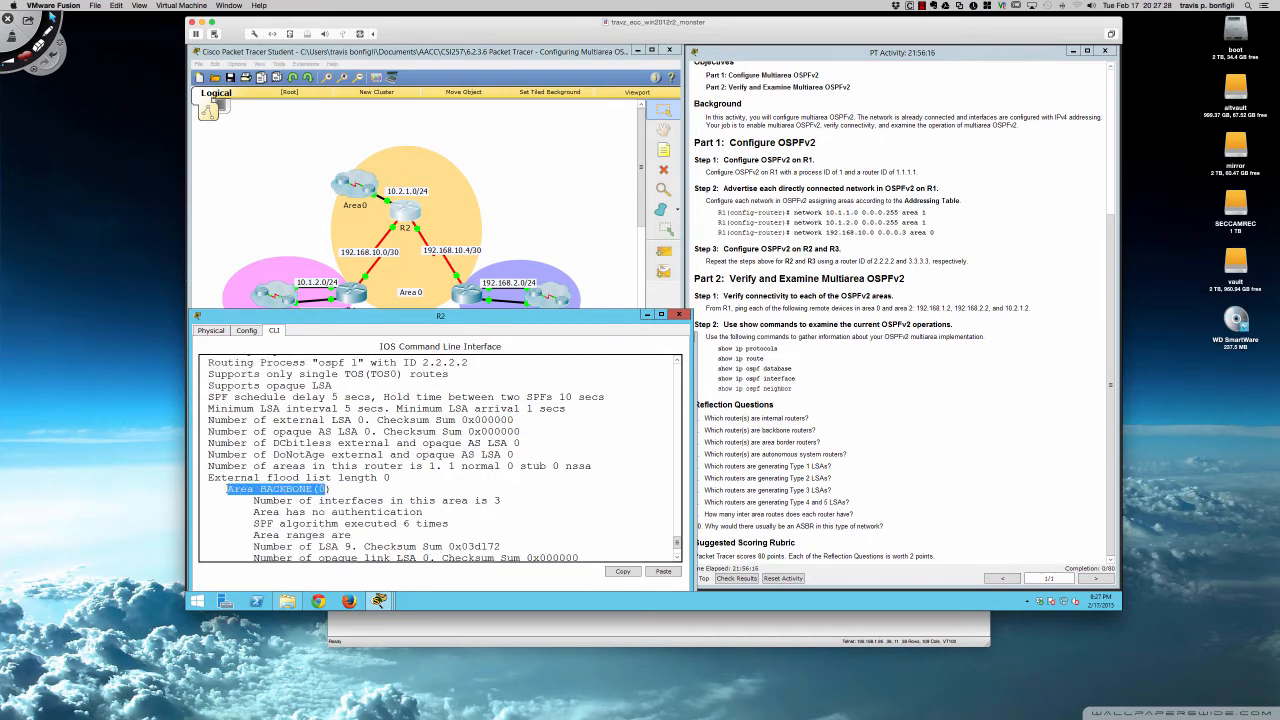
scroll(336, 501, "down", 2)
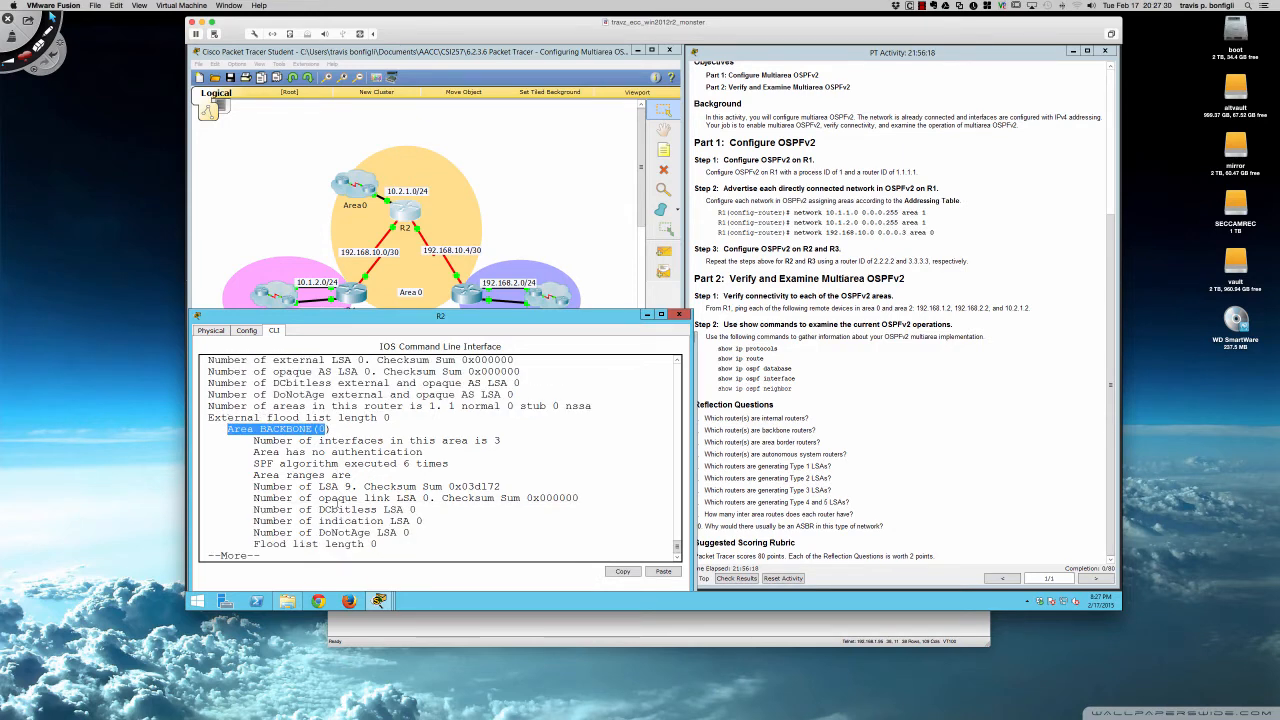
key("space")
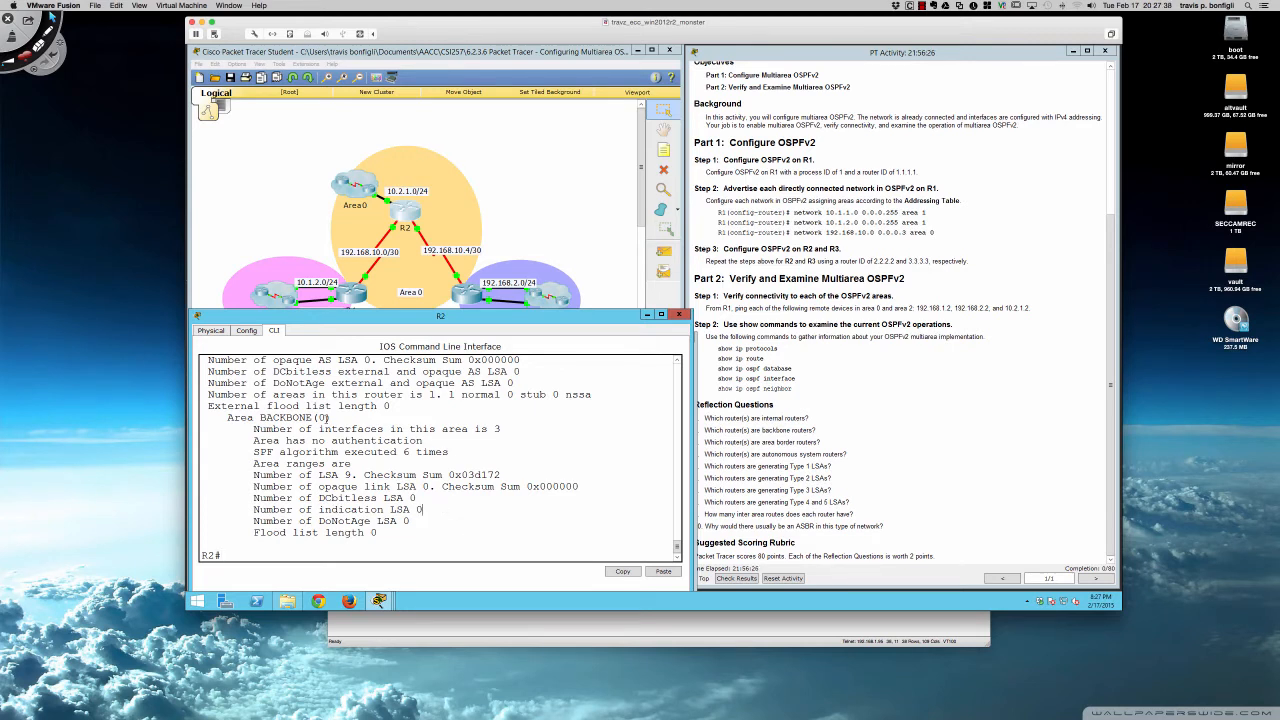
Open R1's command line and enter privileged EXEC mode
left_click(355, 299)
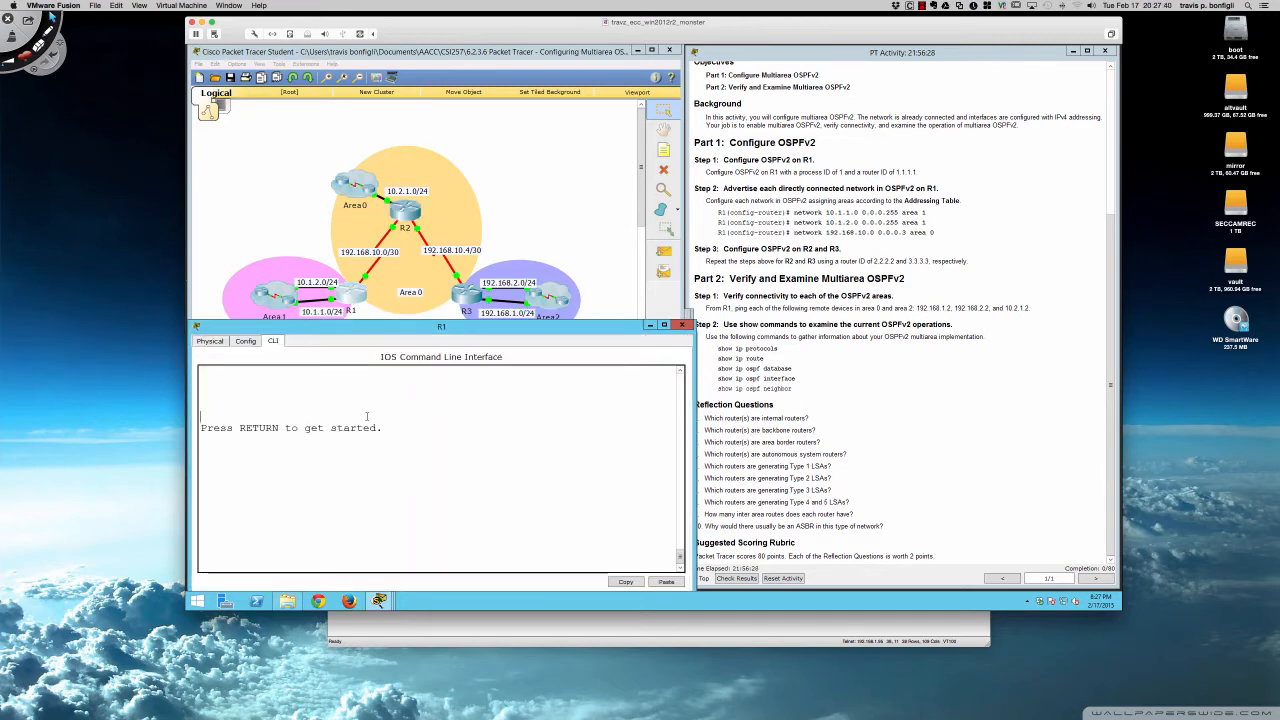
key("Return")
key("Return")
key("Return")
type("do")
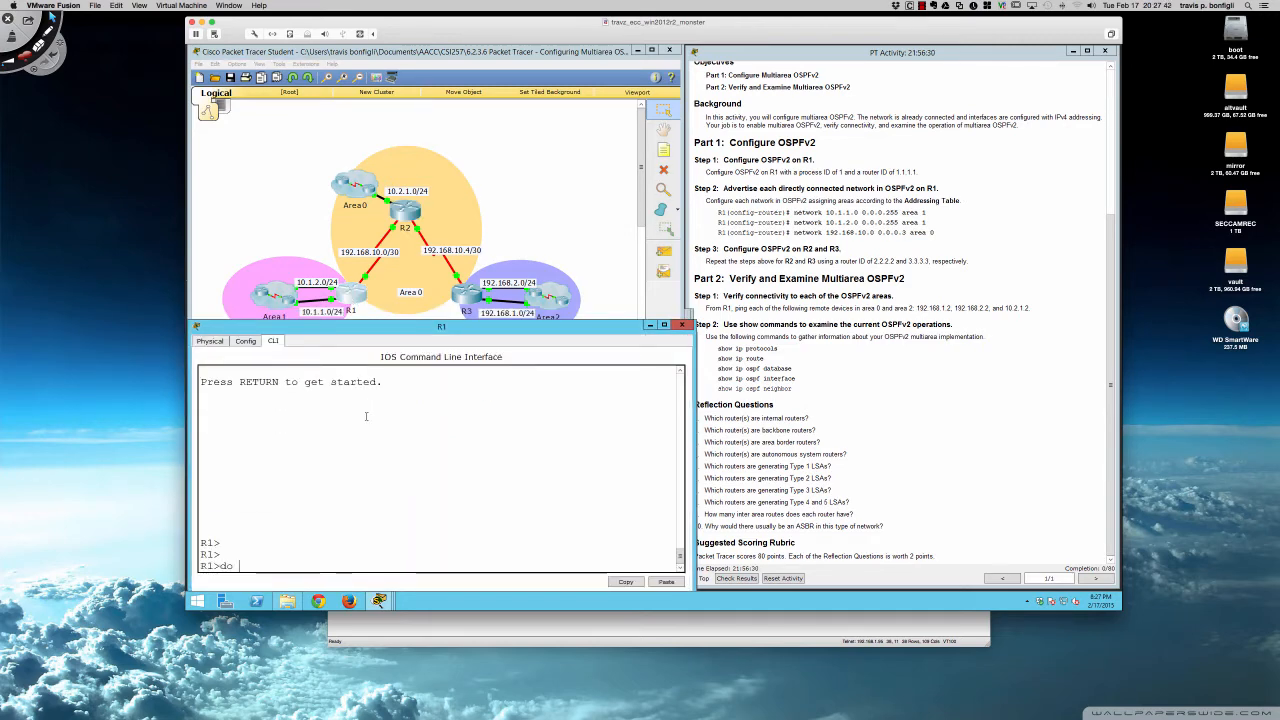
key("BackSpace")
key("BackSpace")
key("BackSpace")
type("en")
key("Return")
Display R1's OSPF process information with sh ip ospf and examine its router role and areas
type("sh ip ospf")
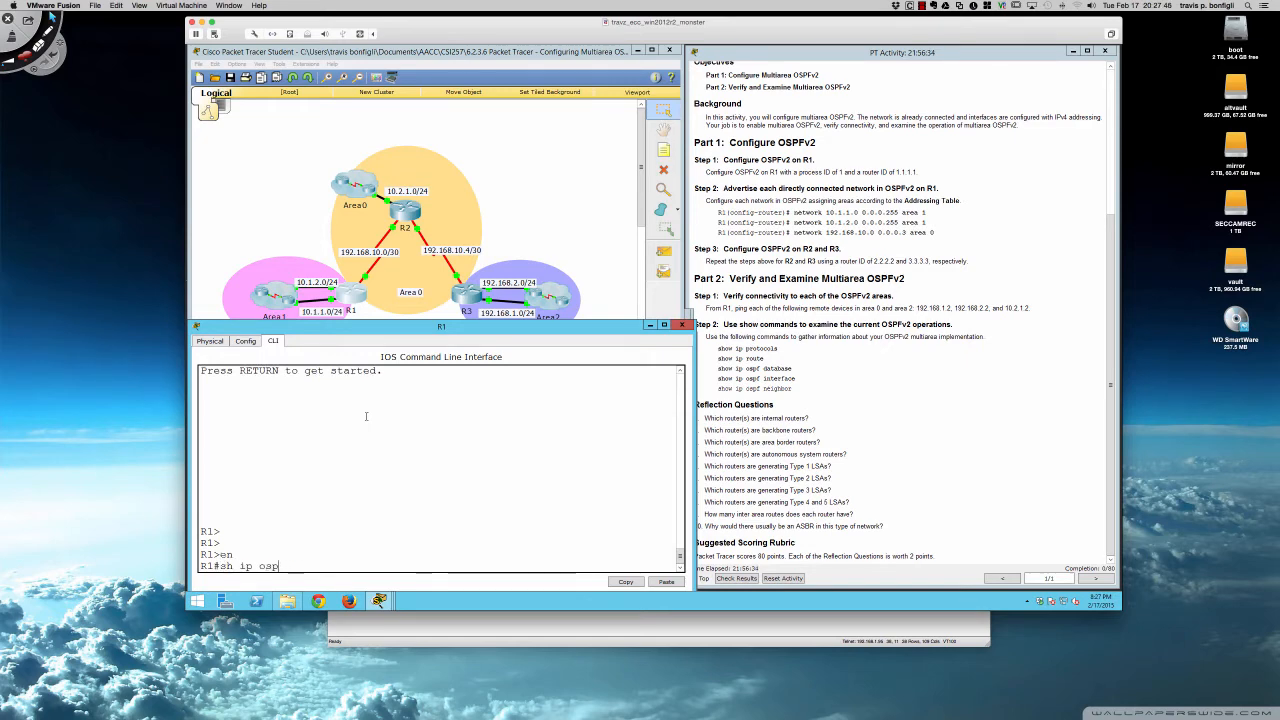
key("Return")
scroll(290, 408, "up", 3)
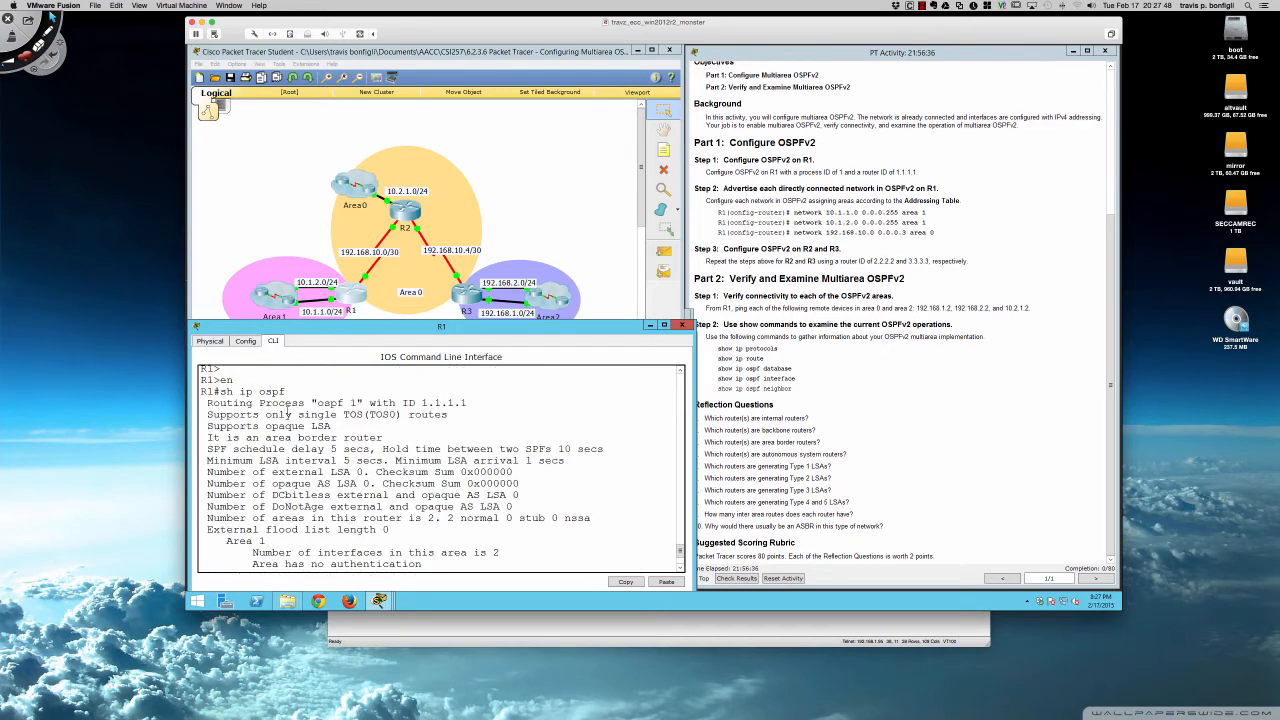
scroll(285, 418, "up", 1)
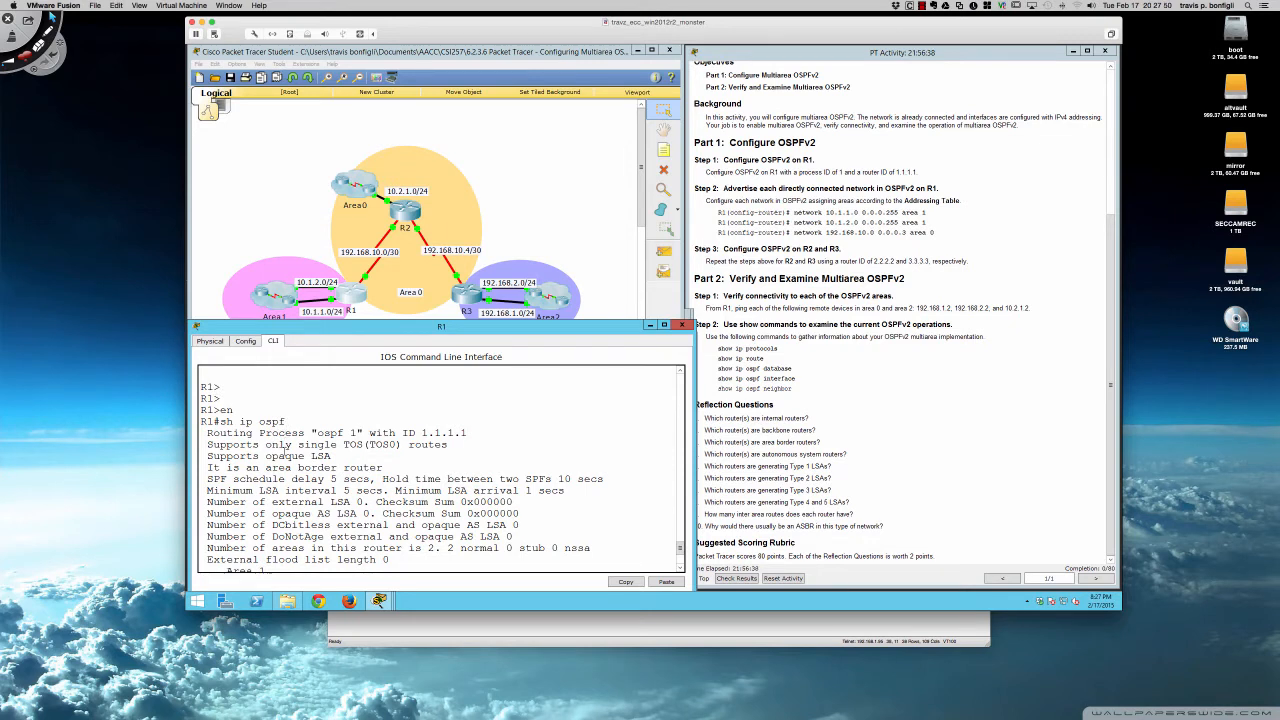
Highlight the line in R1's OSPF process output that states its router role
scroll(286, 440, "down", 1)
left_click_drag(207, 437, 384, 440)
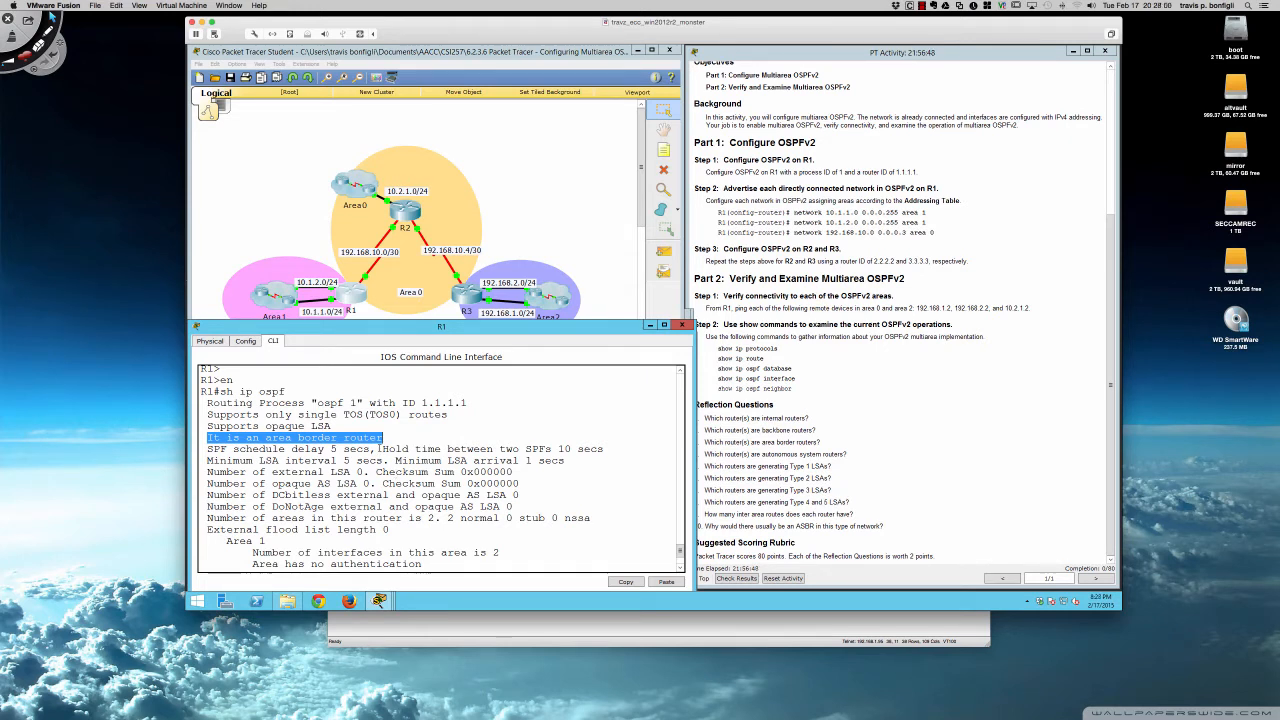
Switch to SecureCRT, examine PE-1's sh ip ospf output, and highlight the line giving the router role under process ospf 99
left_click(548, 618)
scroll(503, 385, "up", 3)
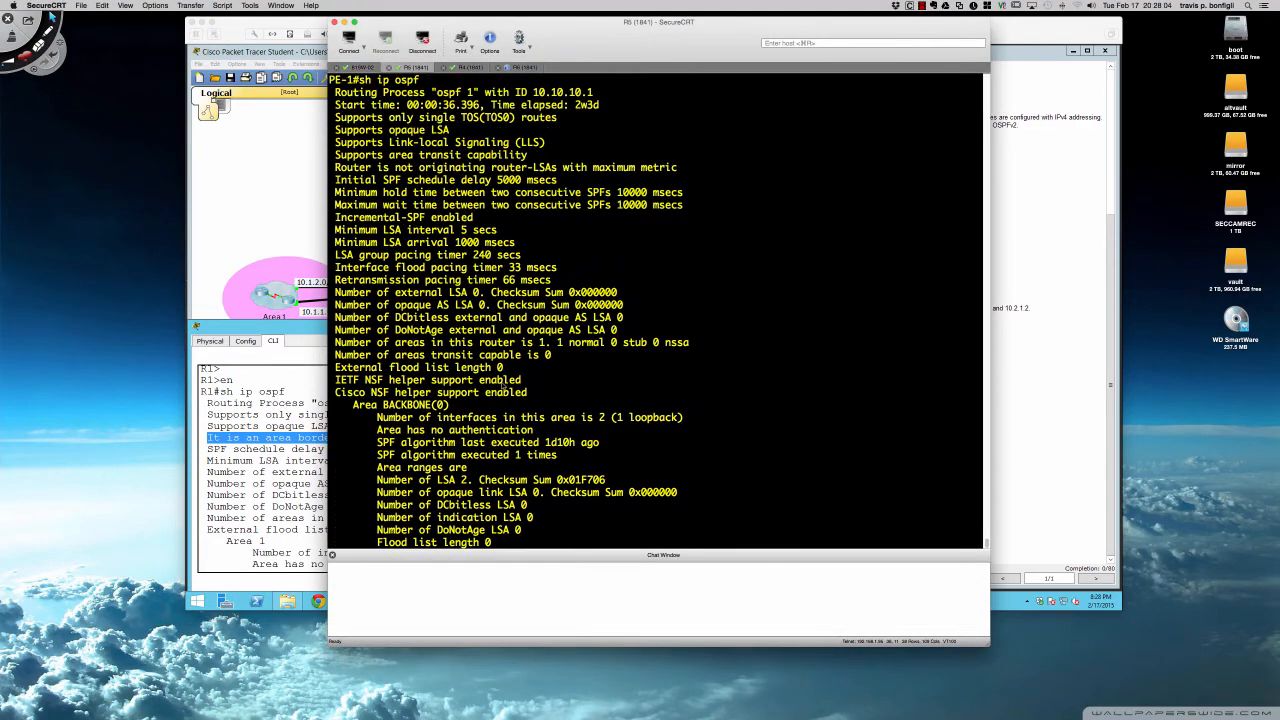
scroll(502, 385, "up", 5)
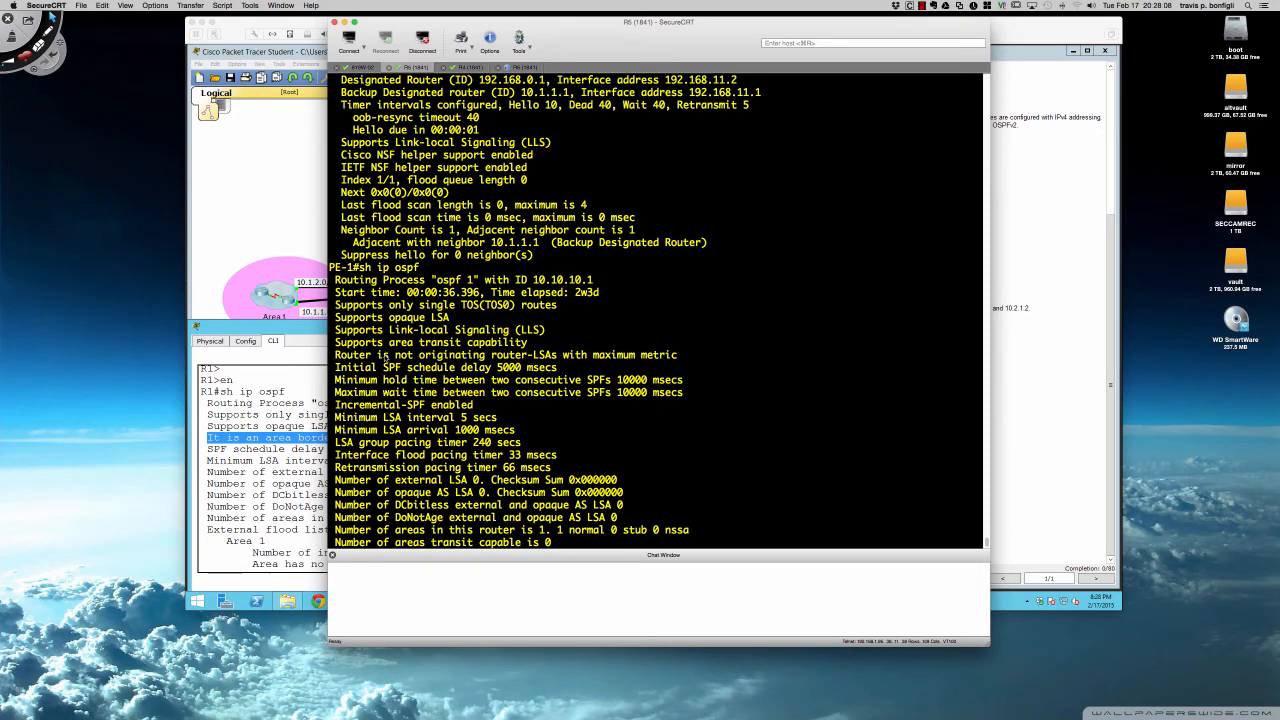
scroll(386, 356, "down", 3)
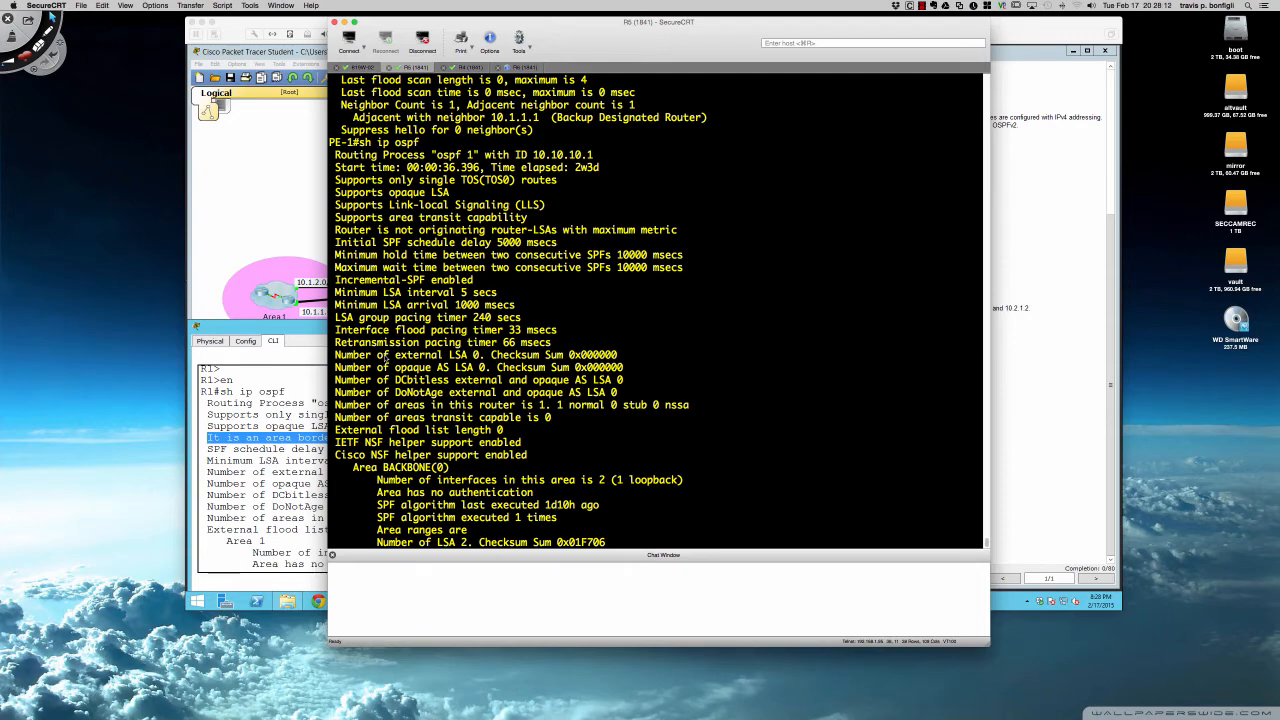
scroll(386, 356, "down", 7)
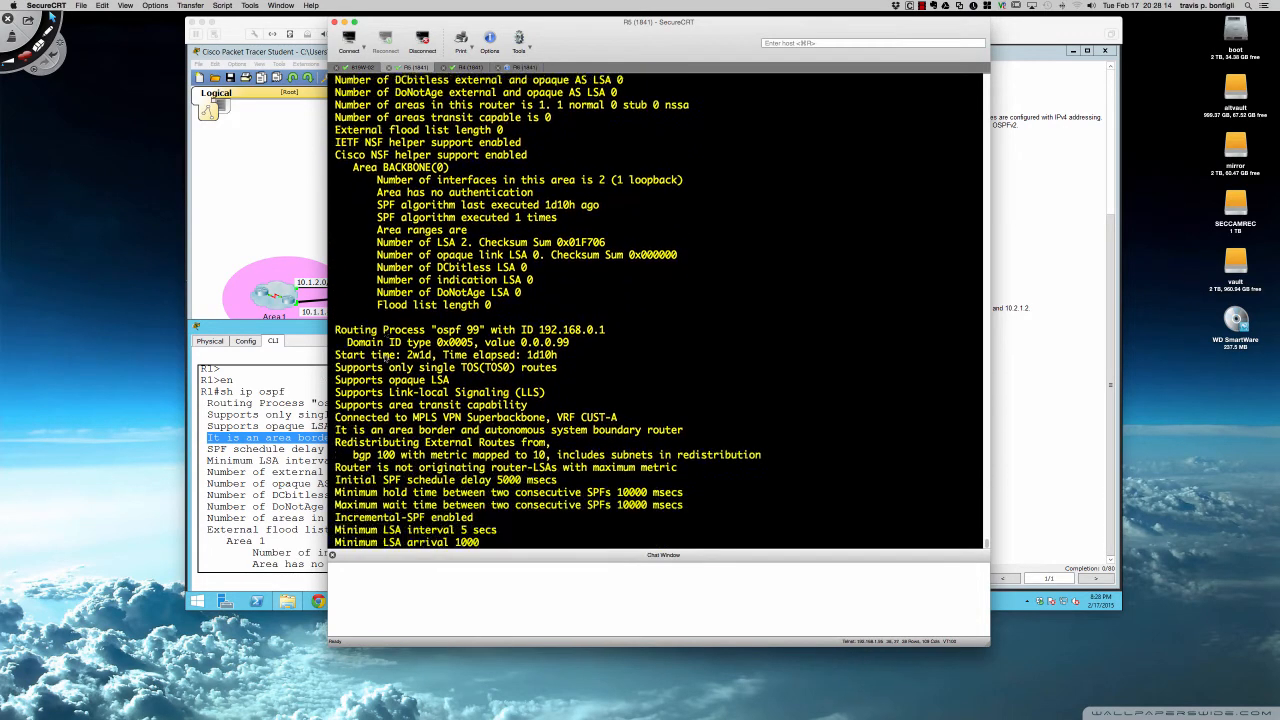
scroll(386, 356, "down", 4)
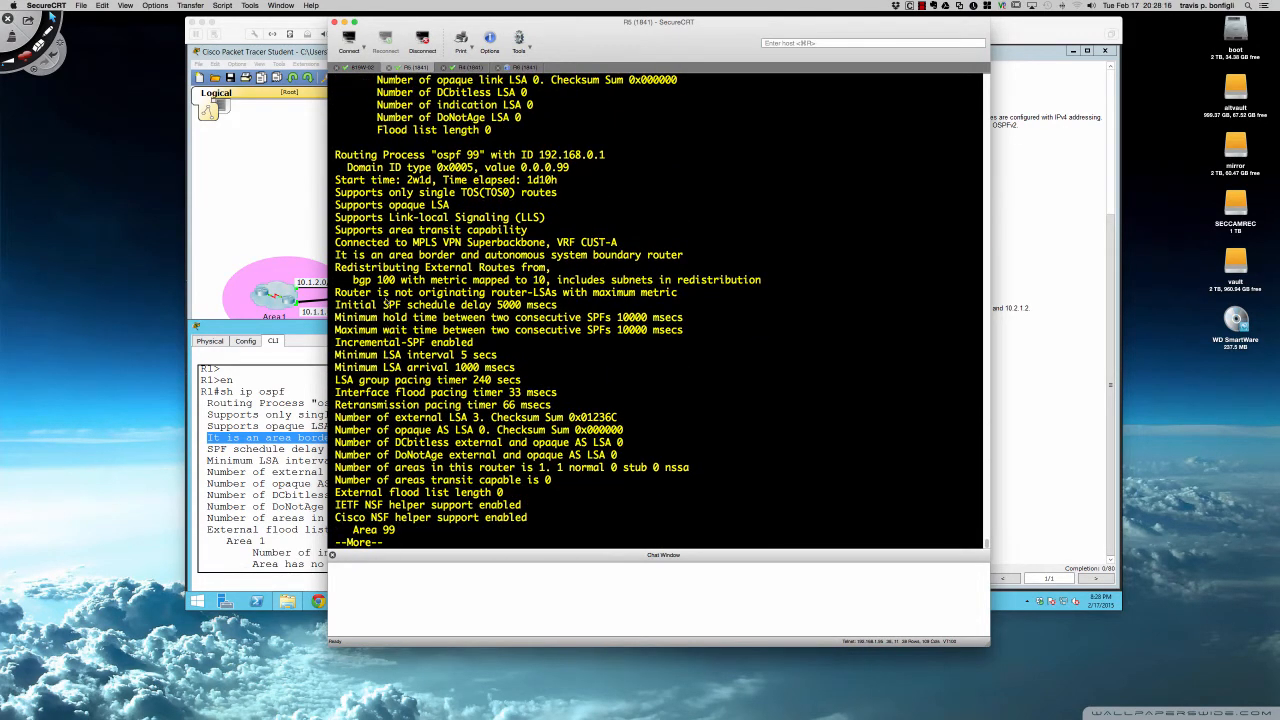
left_click_drag(336, 256, 686, 256)
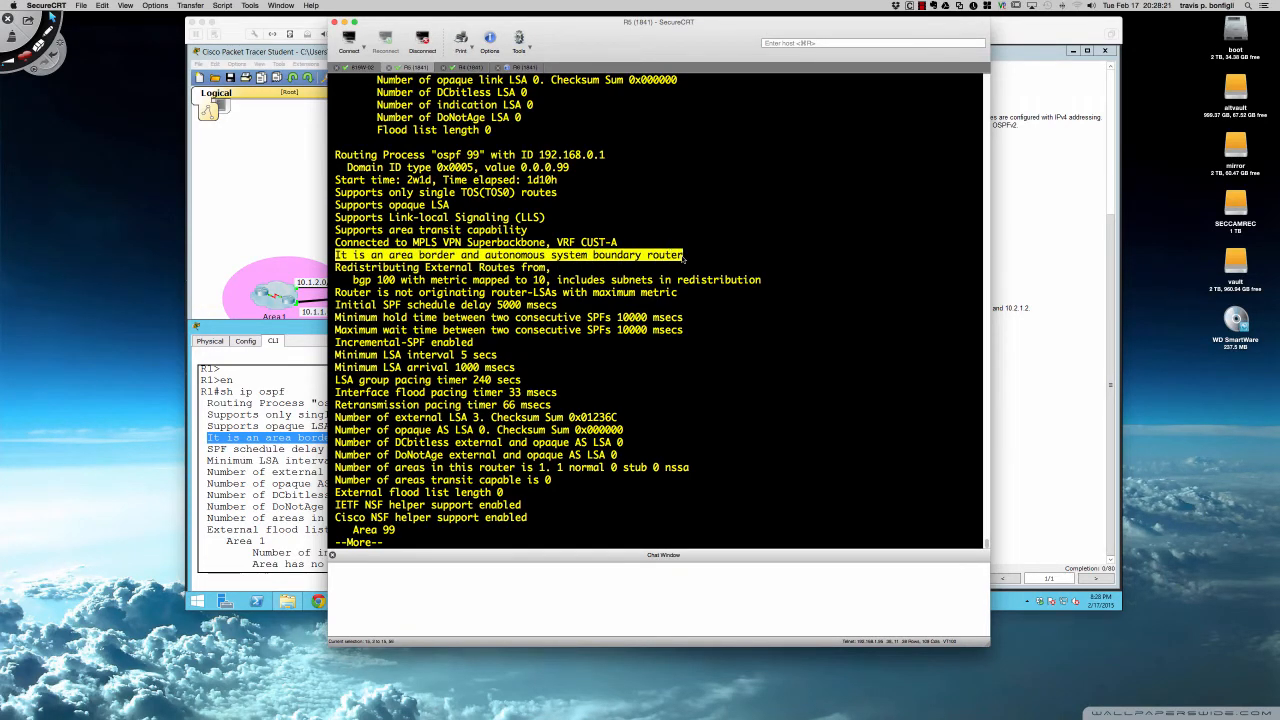
left_click(344, 21)
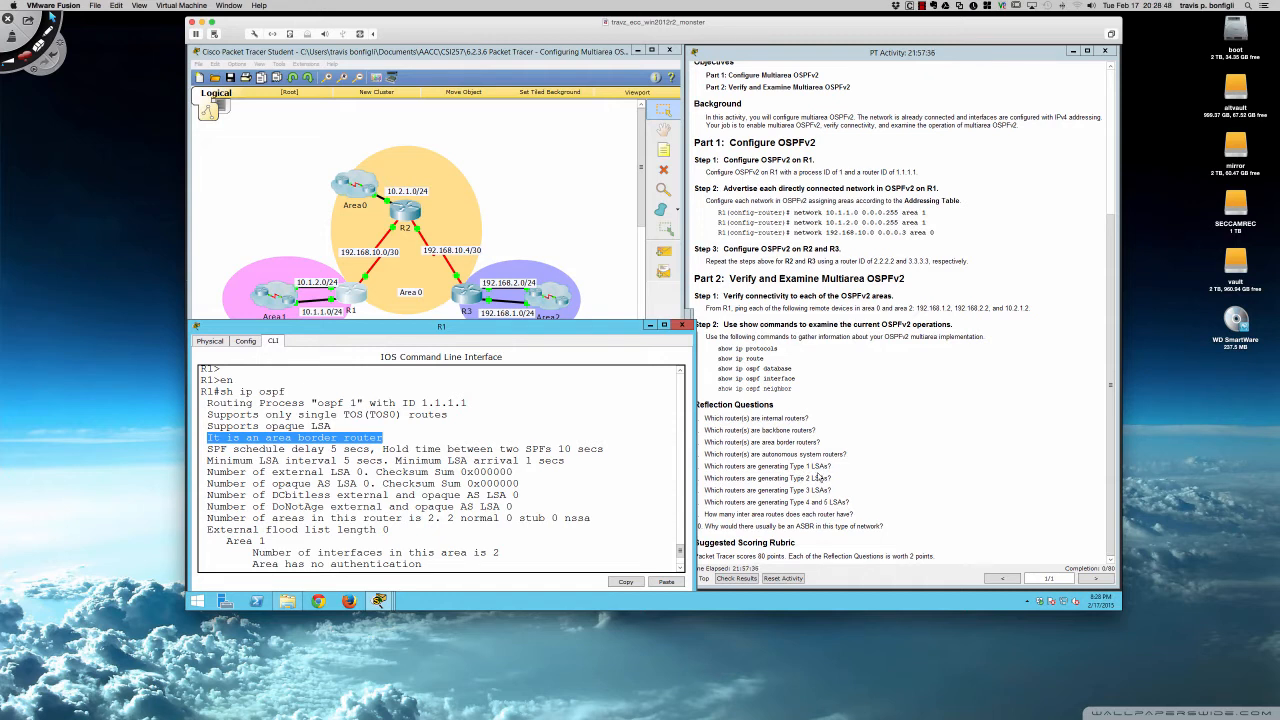
Highlight "Type 1 LSAs" in reflection question 5 and "Type 4 and 5 LSAs" in question 8 of the activity instructions
left_click(822, 466)
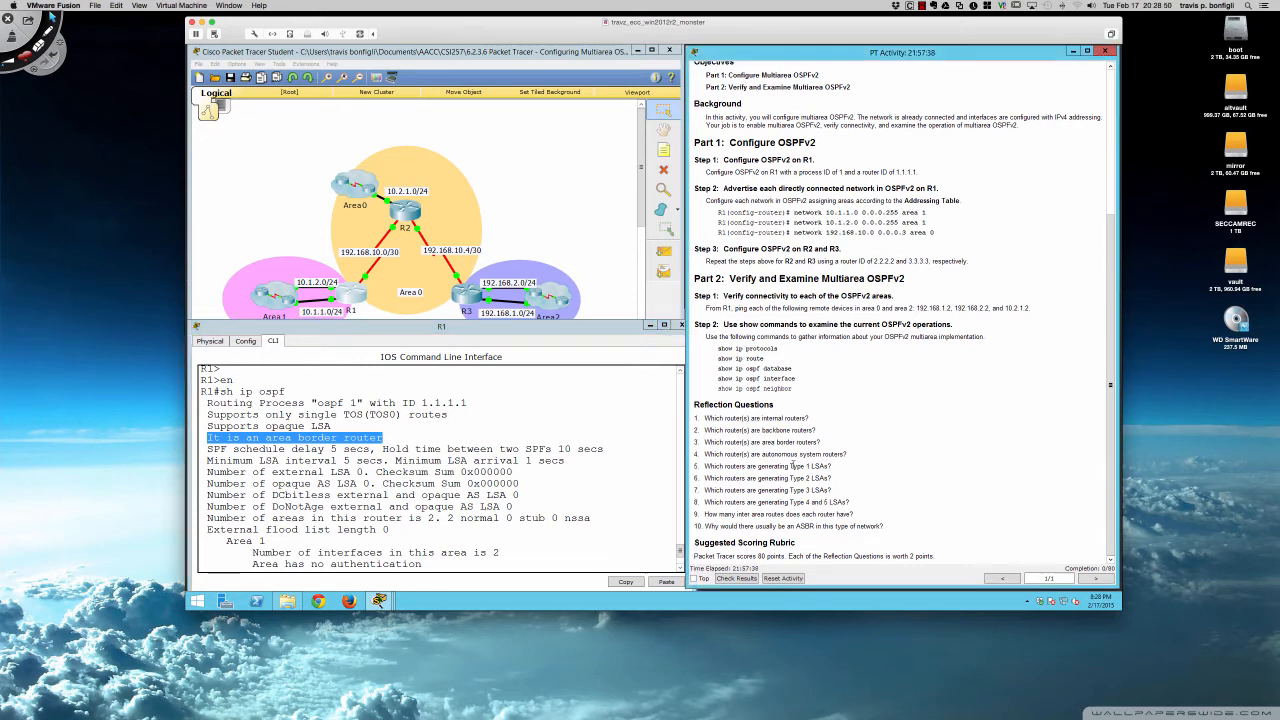
left_click_drag(790, 466, 830, 466)
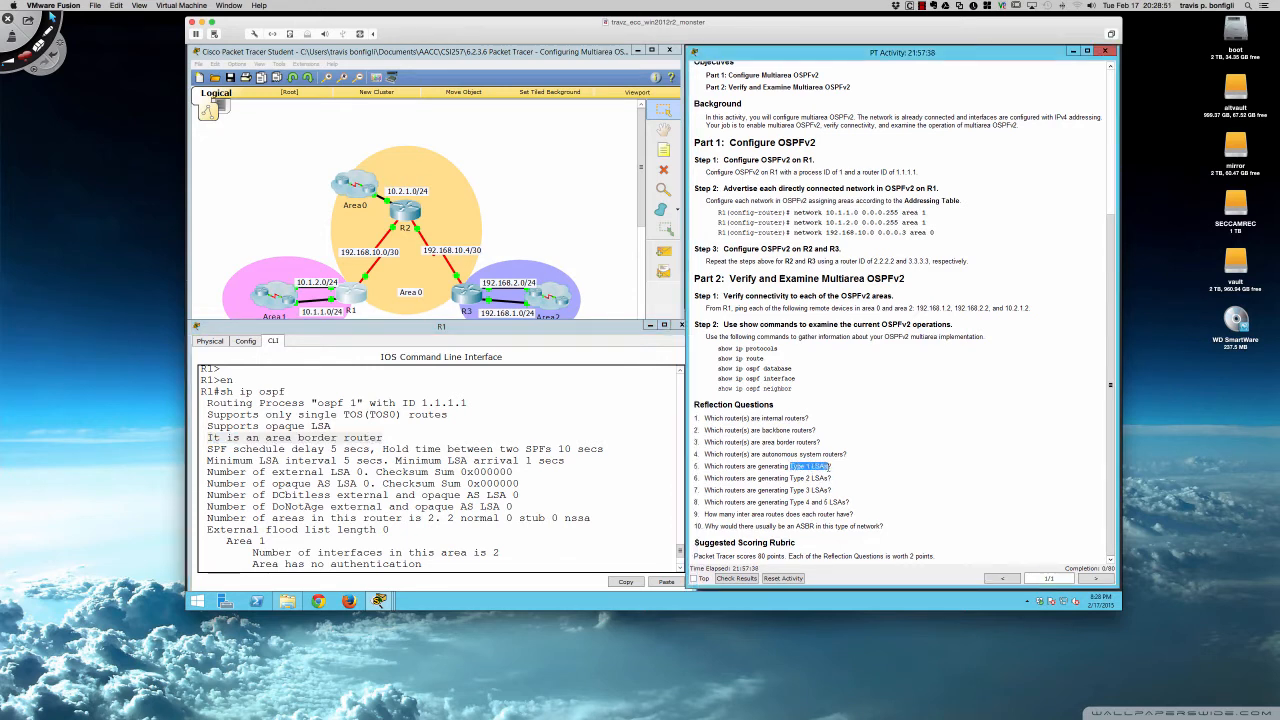
left_click(774, 502)
left_click_drag(790, 502, 852, 502)
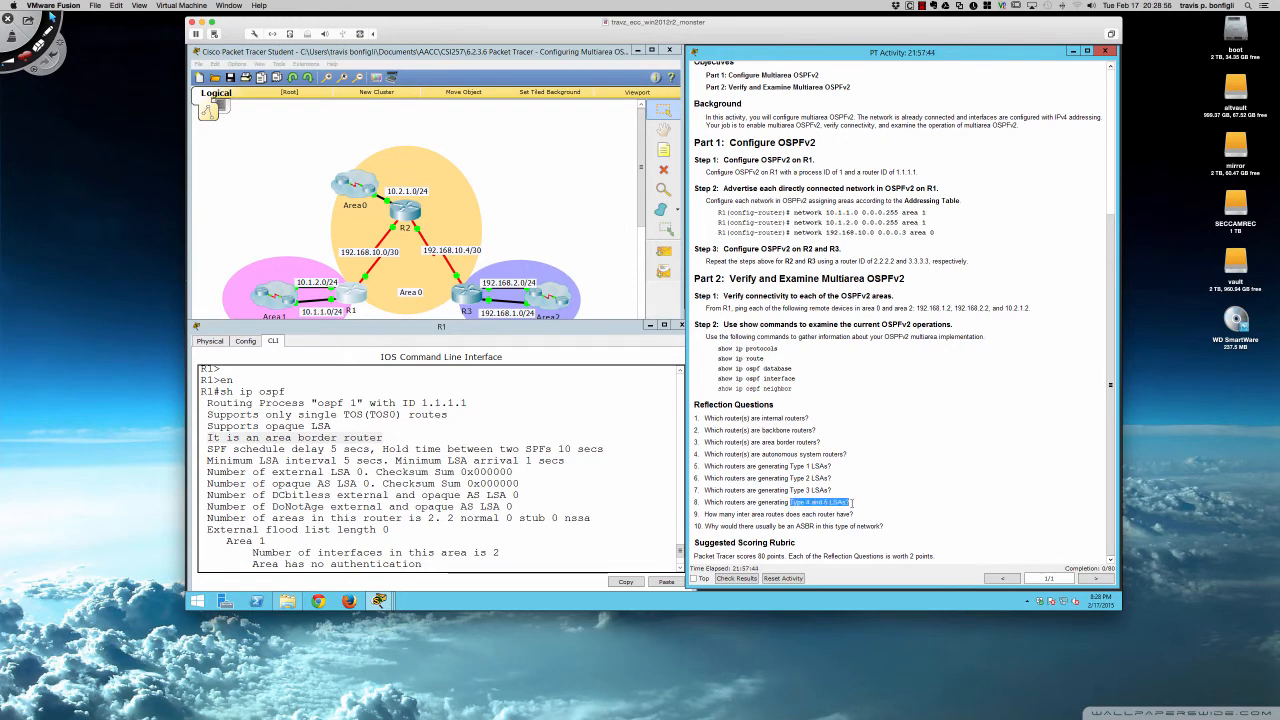
Display R2's routing table with sh ip route and highlight the OSPF external type 1 and type 2 codes in the legend
left_click(404, 216)
key("Return")
key("Return")
key("Return")
key("Return")
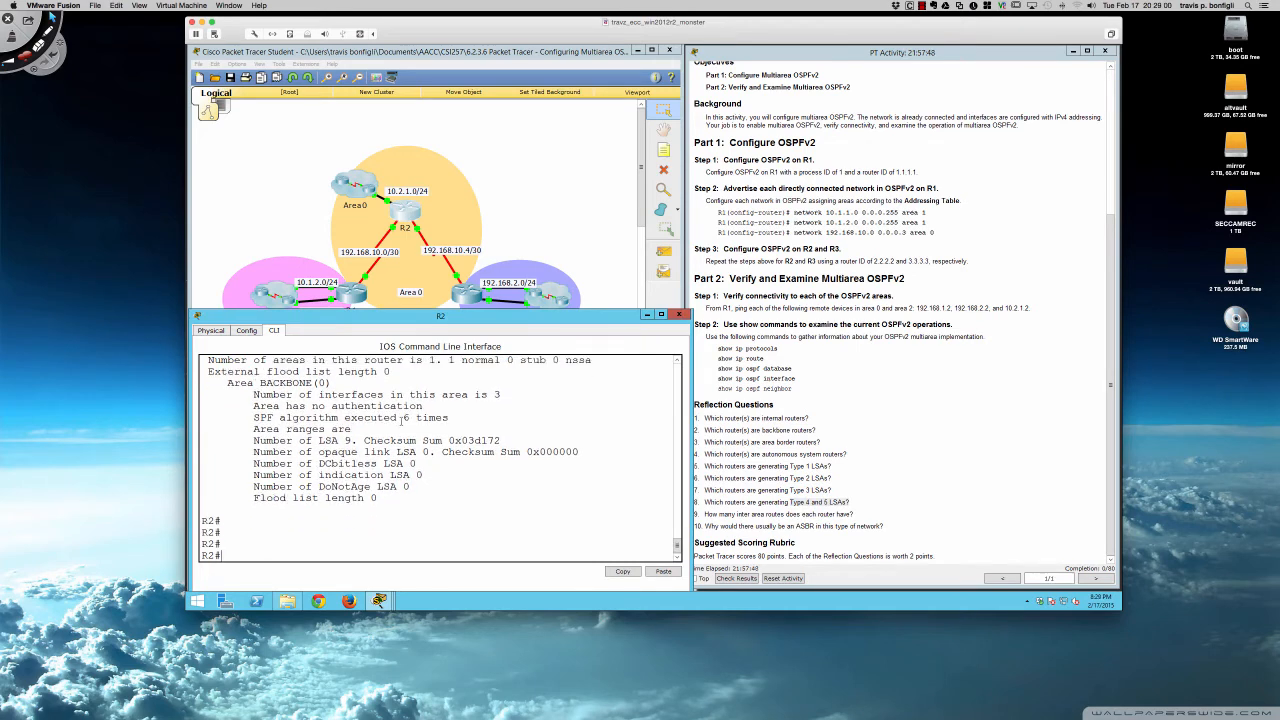
type("ow ip route")
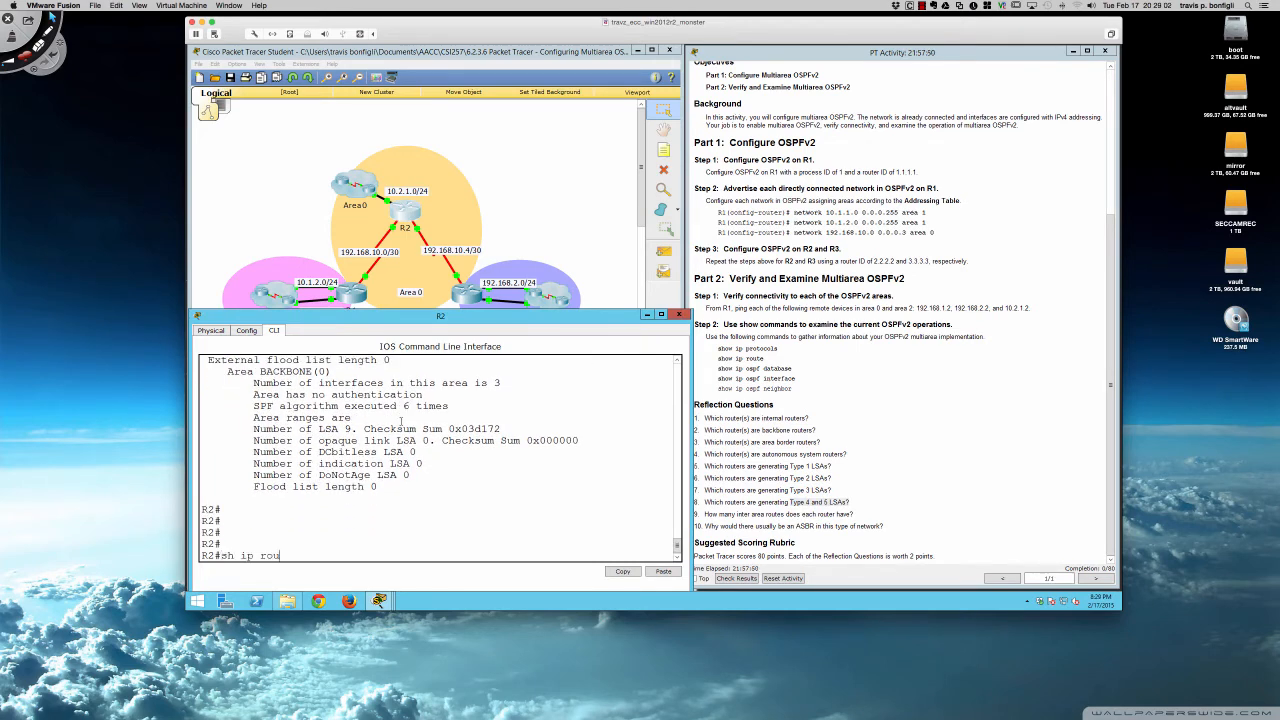
key("Return")
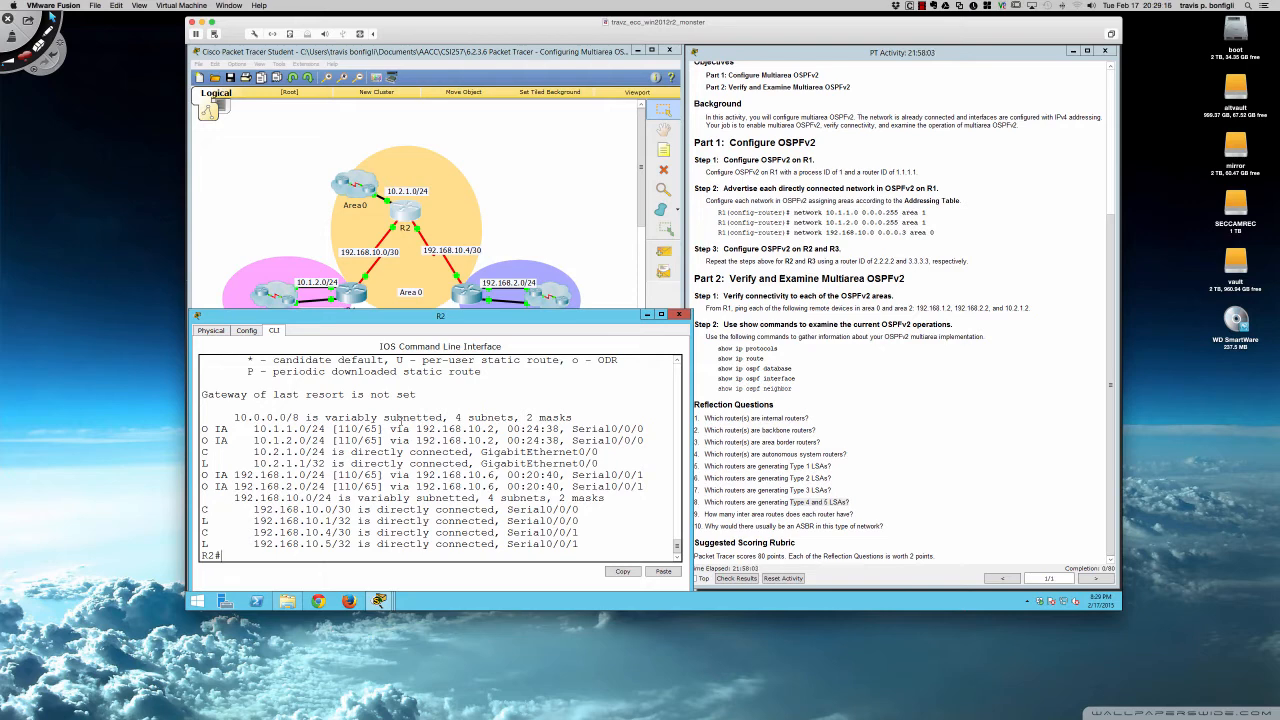
scroll(420, 418, "up", 4)
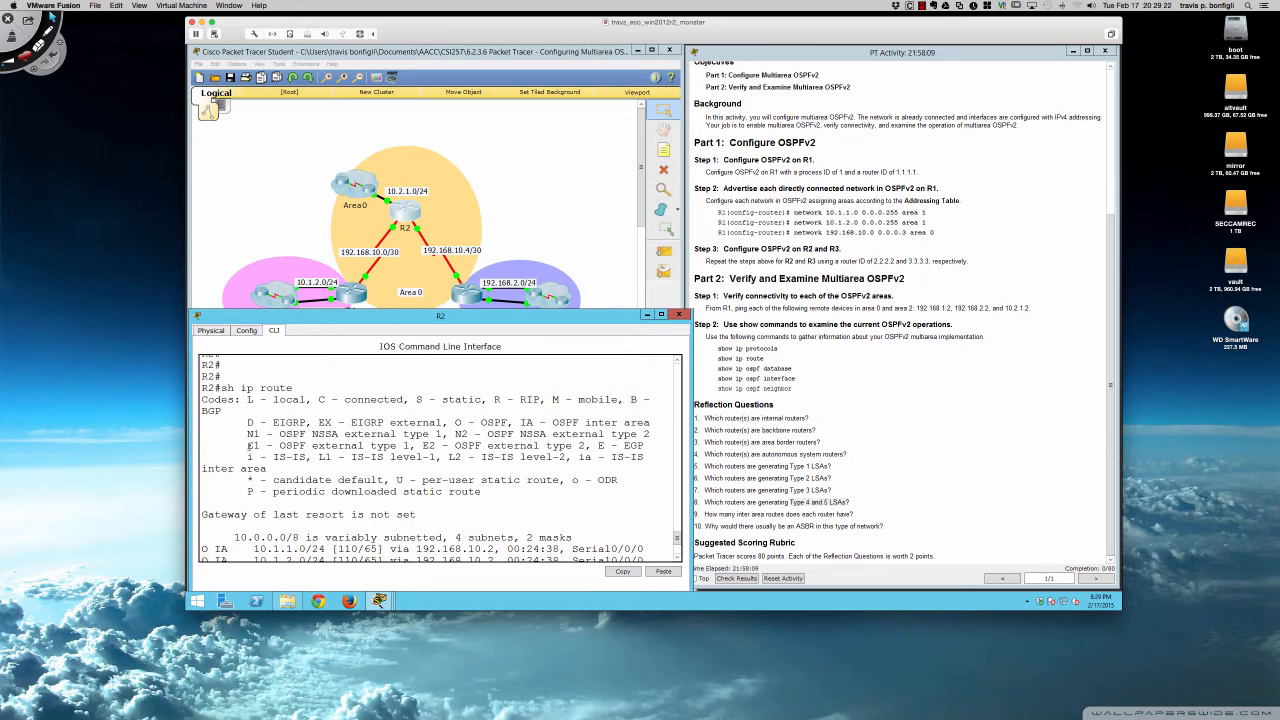
left_click_drag(250, 446, 587, 447)
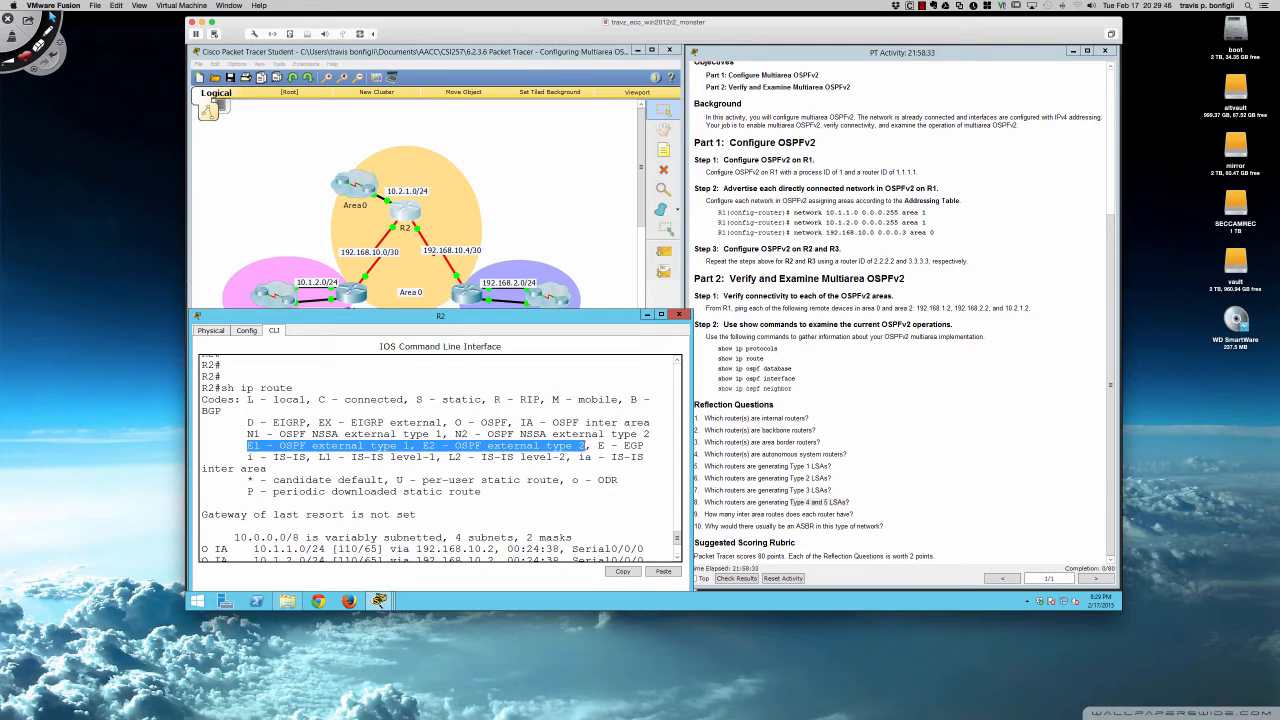
Switch to SecureCRT, end PE-1's paused output, and enter privileged EXEC mode in the CE-1 session
mouse_move(8, 700)
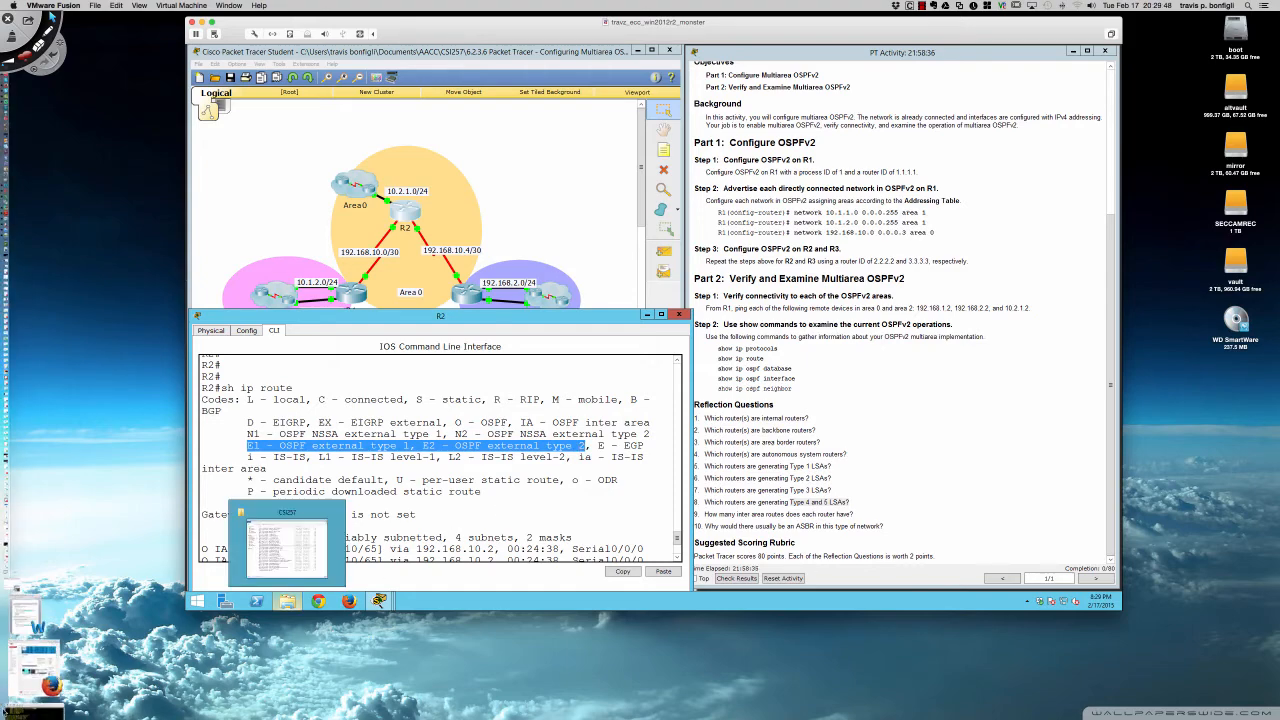
left_click(50, 710)
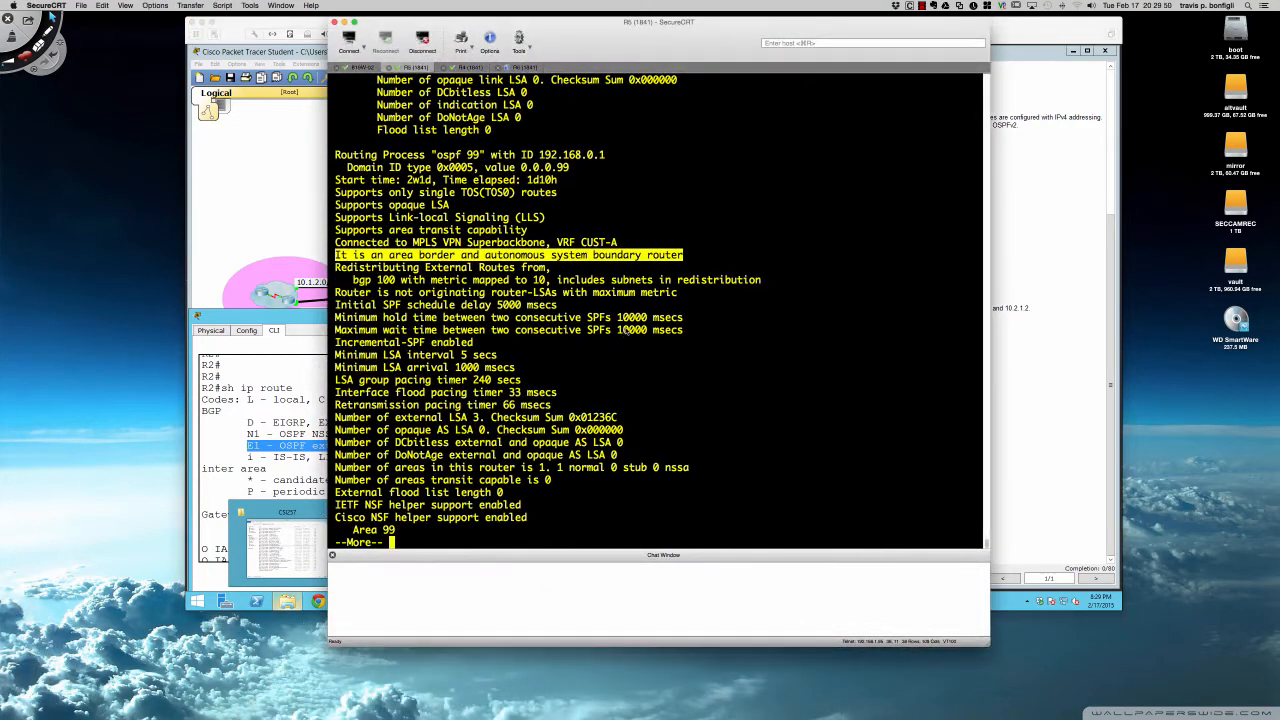
key("Return")
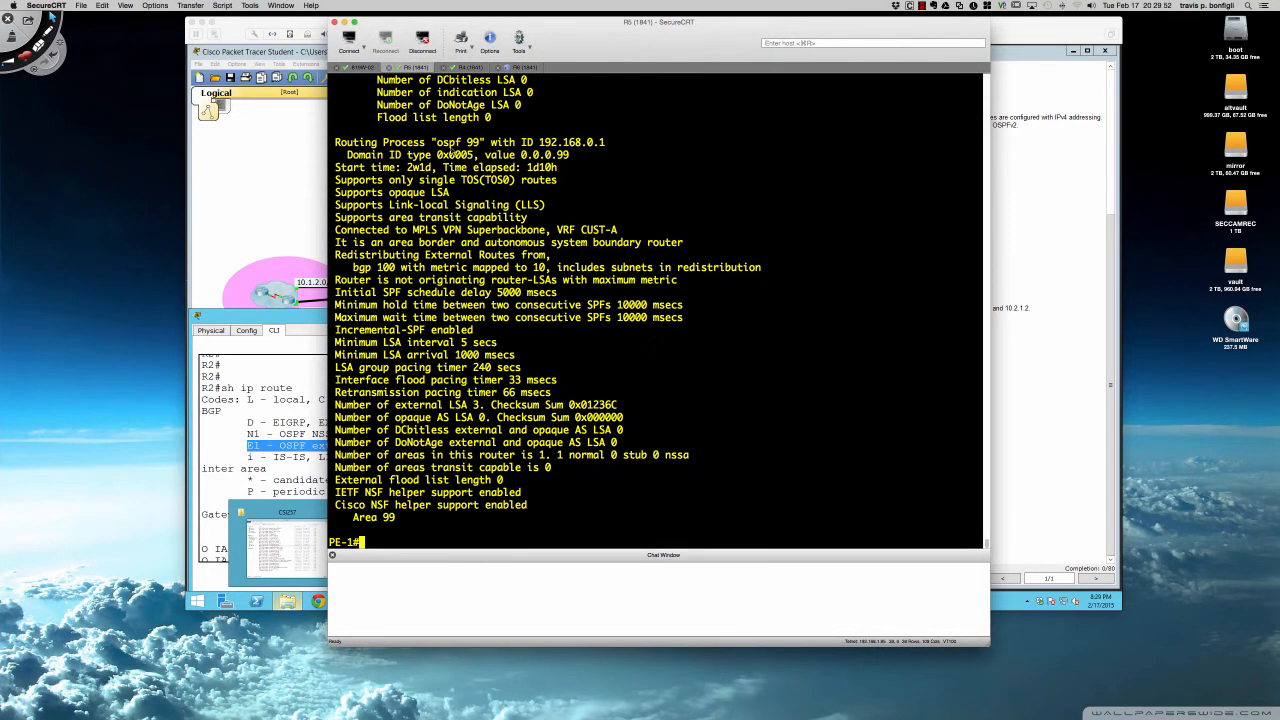
left_click(369, 71)
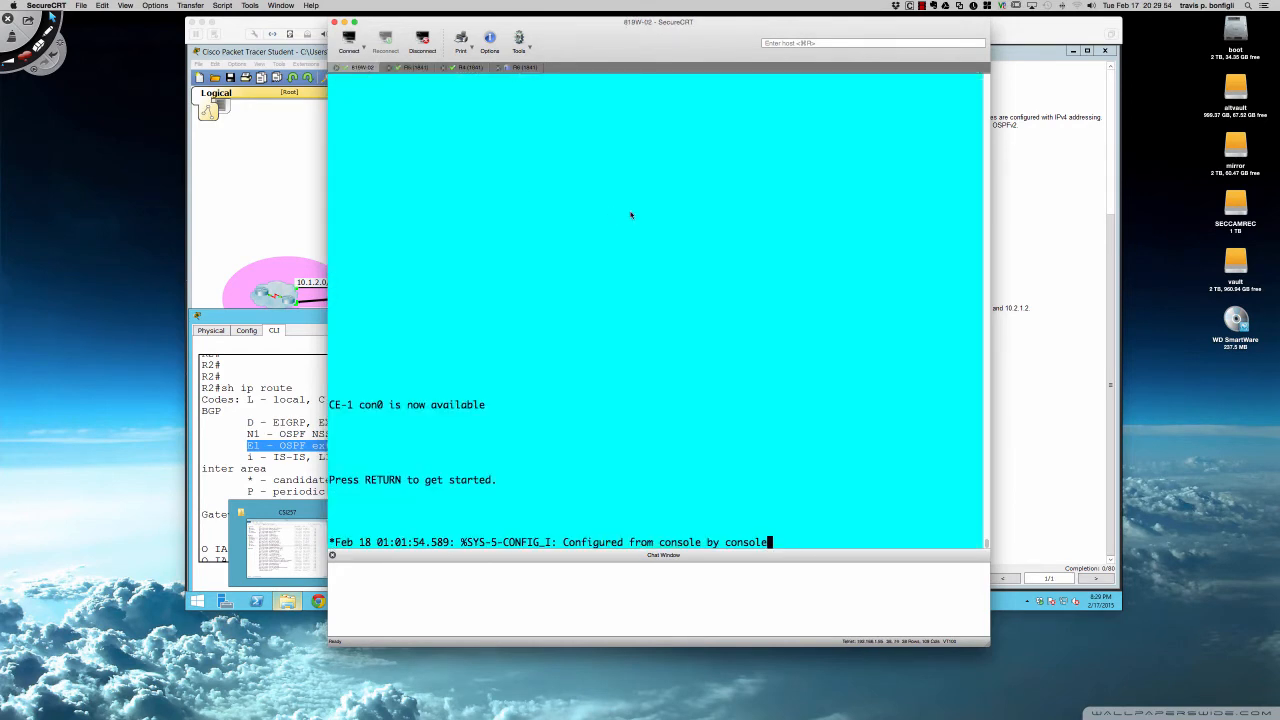
key("Return")
key("Return")
key("Return")
key("Return")
type("en")
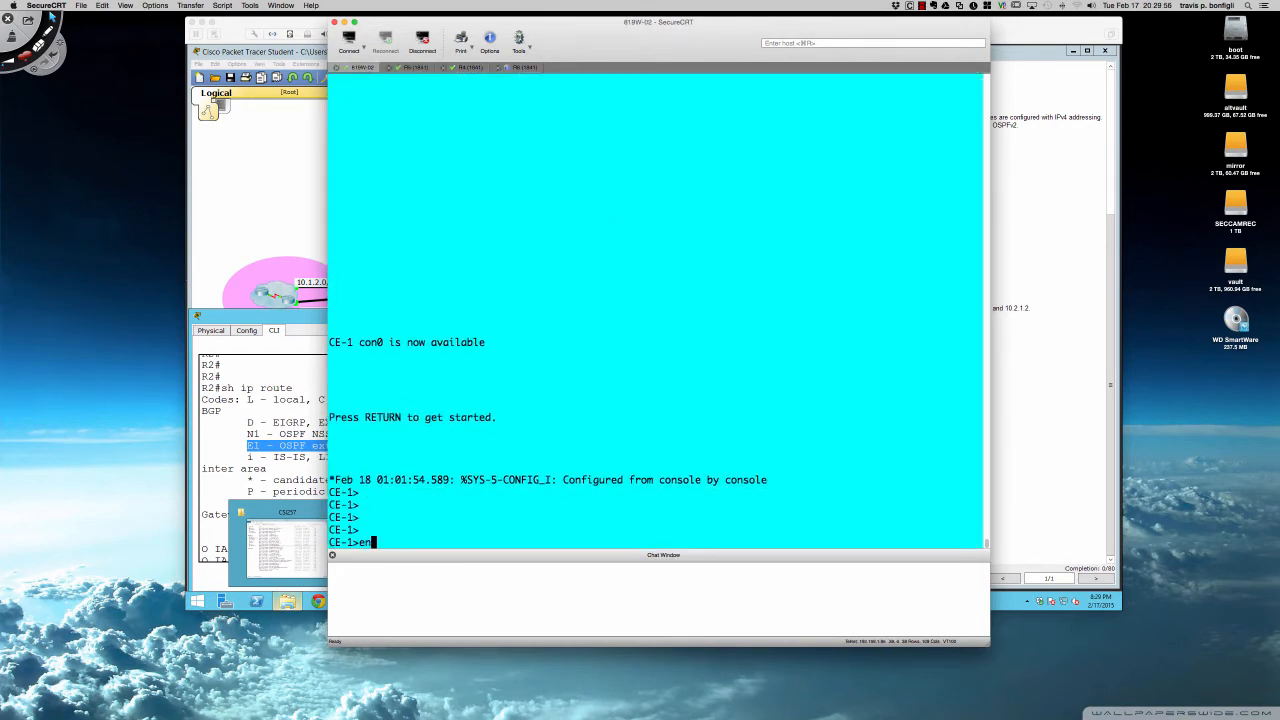
key("Return")
Display CE-1's routing table with sh ip route and highlight the block of O E2 routes
type("sh ip route")
key("Return")
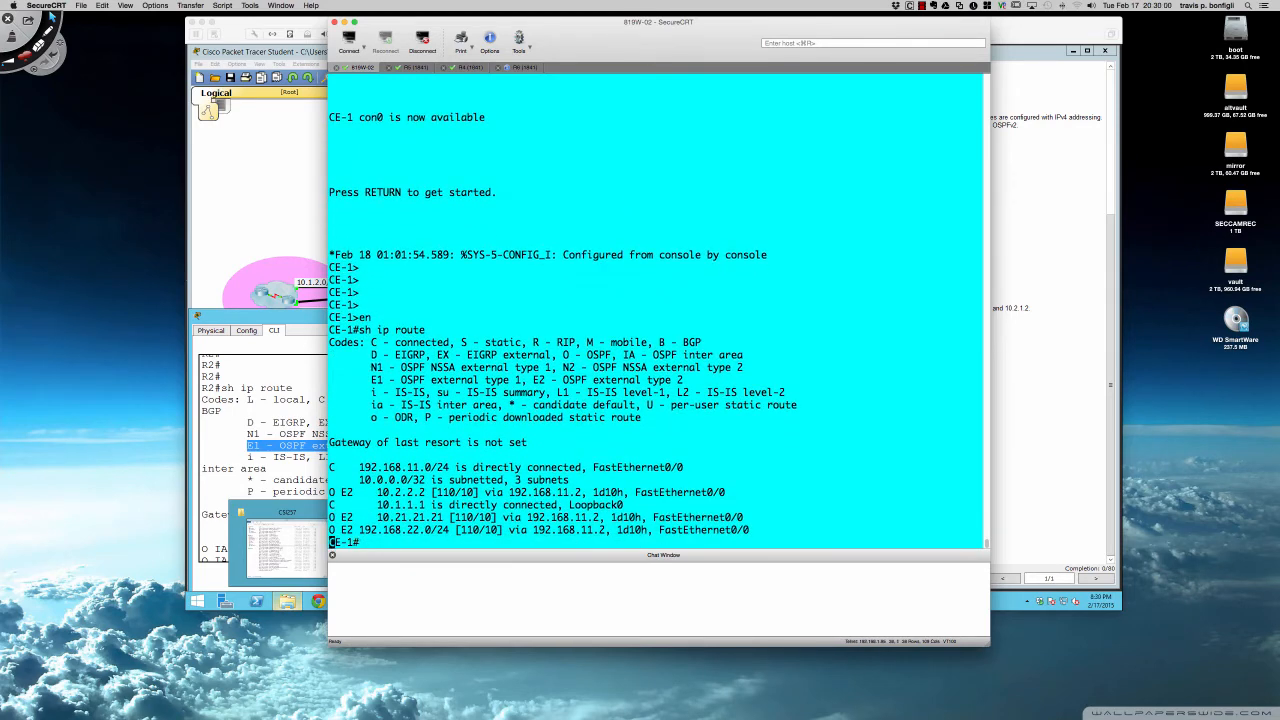
key("Return")
key("Return")
key("Return")
key("Return")
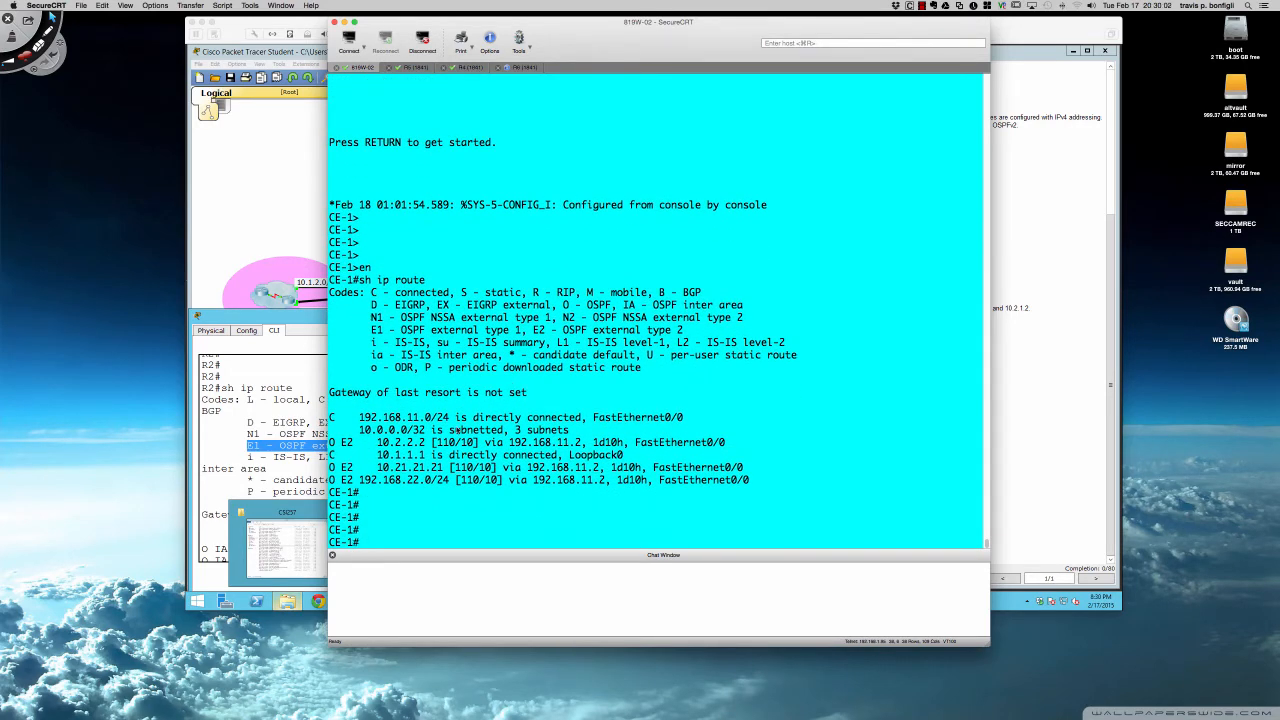
left_click_drag(331, 443, 752, 480)
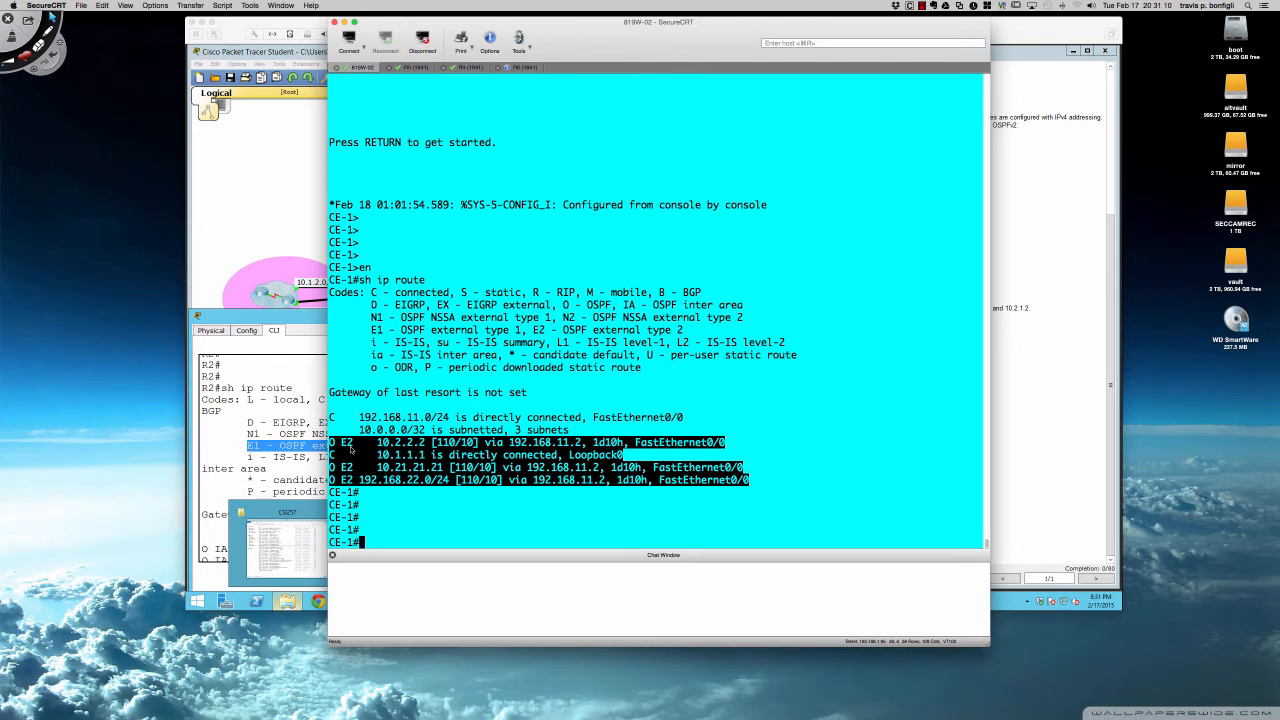
Display CE-1's OSPF database with sh ip ospf data and highlight the Type-5 AS External Link States section
type("sh ip ospf data")
key("Return")
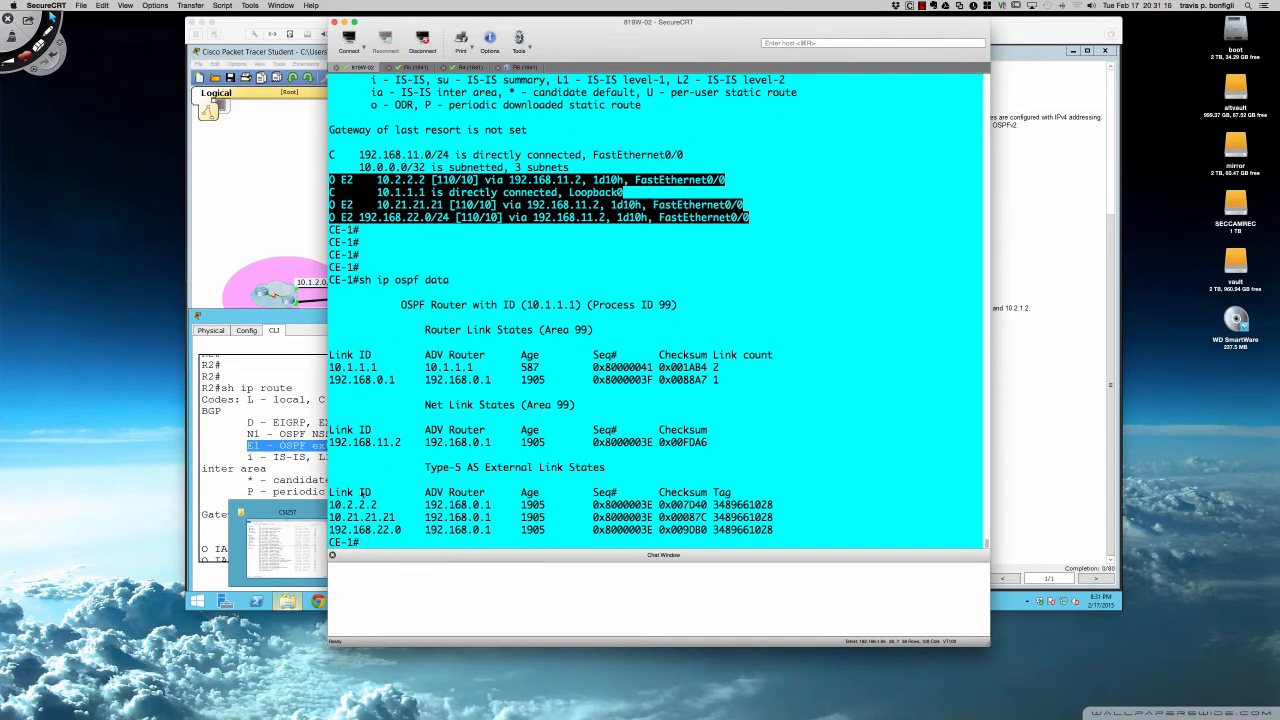
left_click(338, 478)
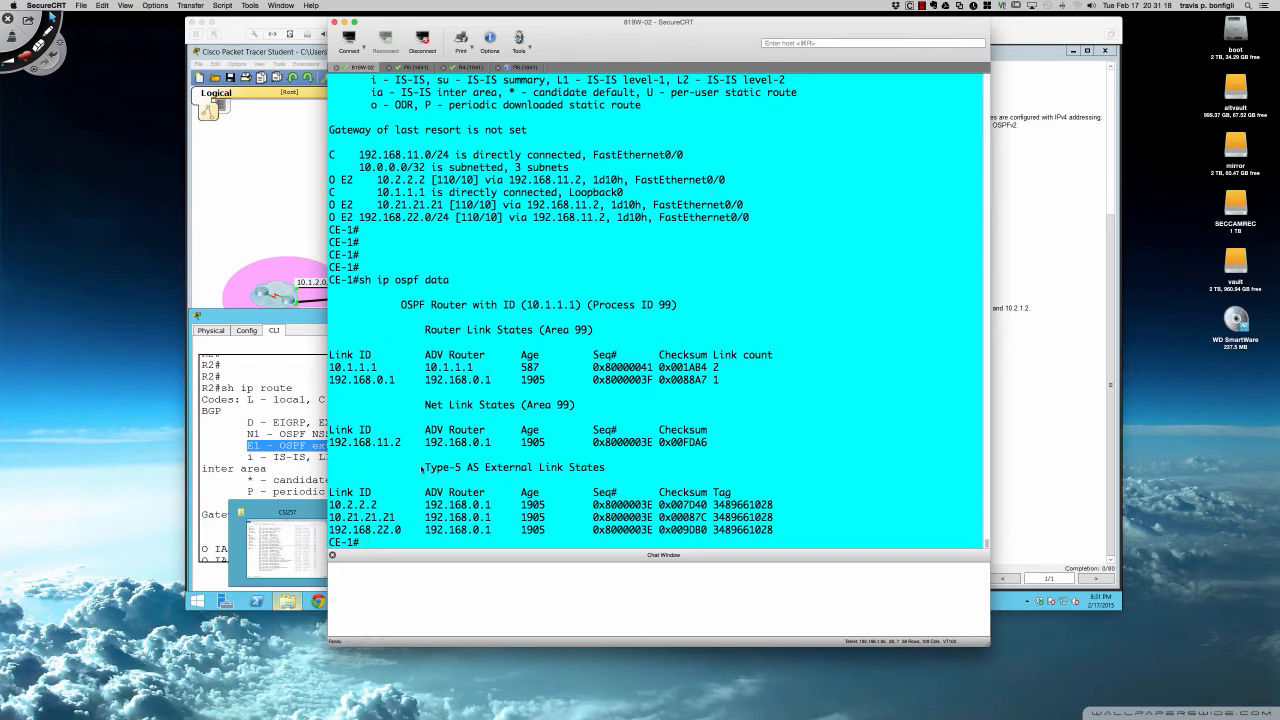
left_click_drag(424, 467, 774, 530)
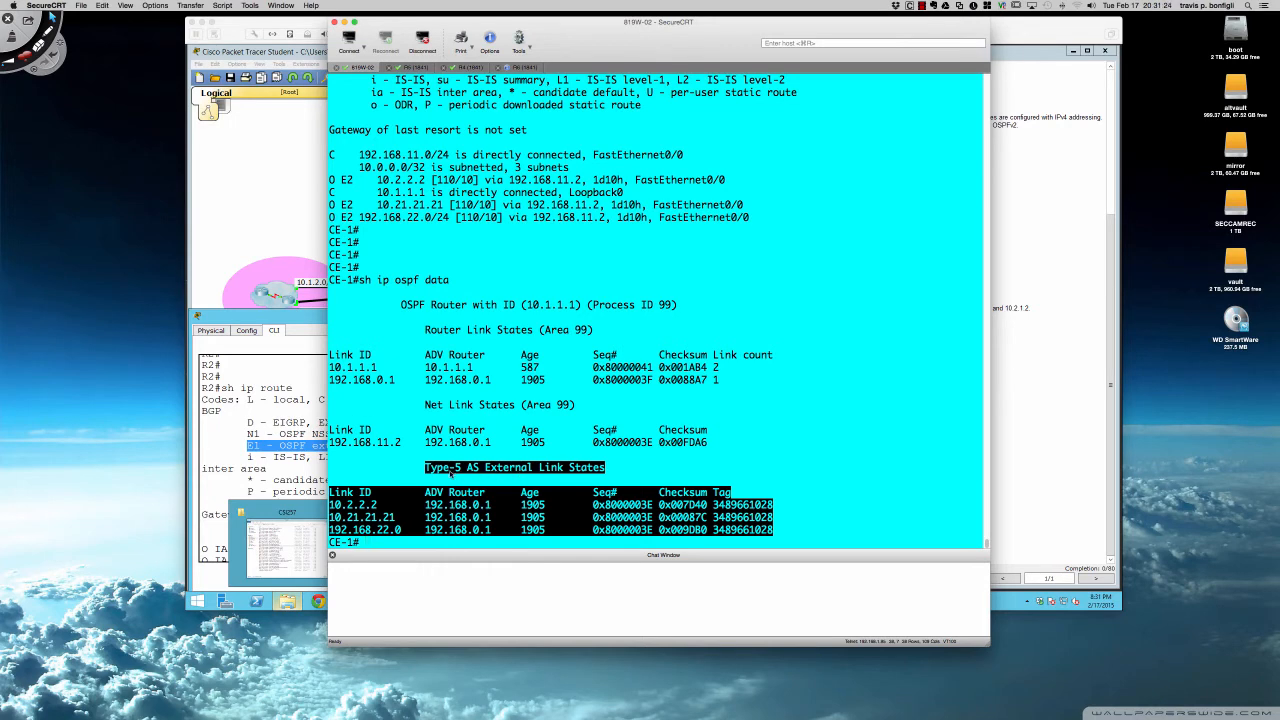
Highlight the 192.168.22.0 link ID in the Type-5 section and the matching O E2 routes in CE-1's routing table
left_click(371, 508)
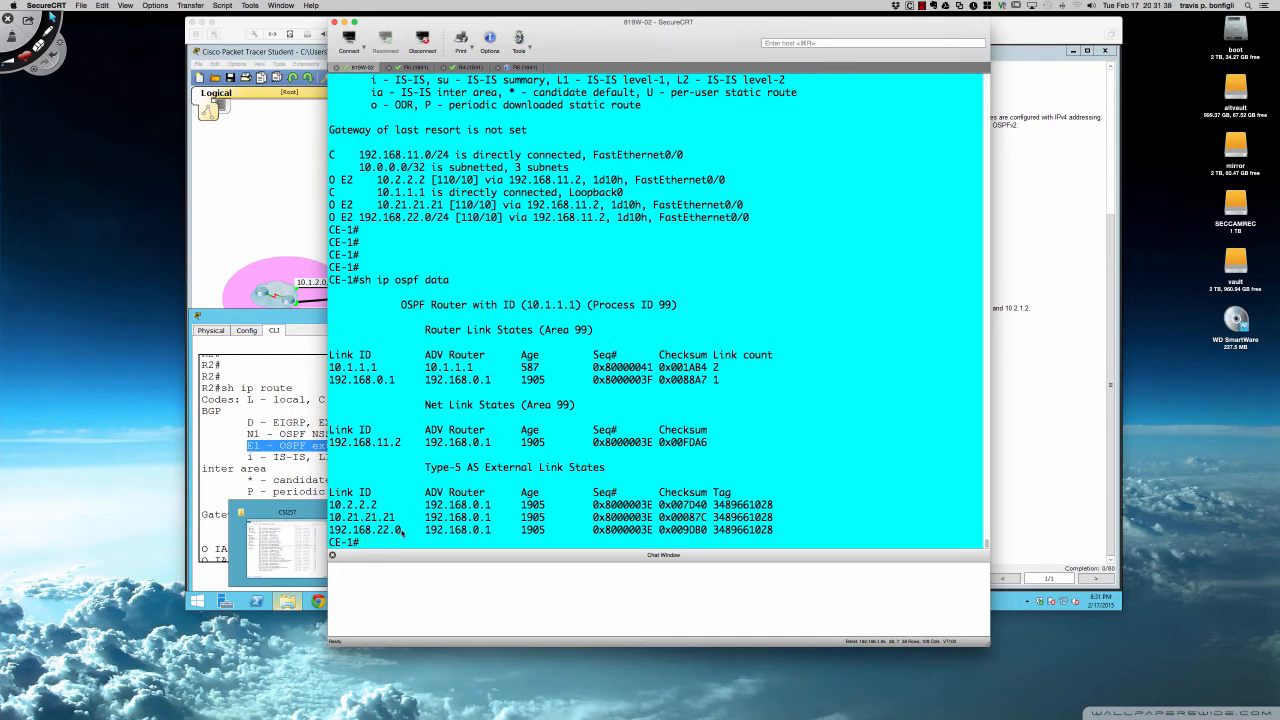
left_click_drag(403, 532, 329, 531)
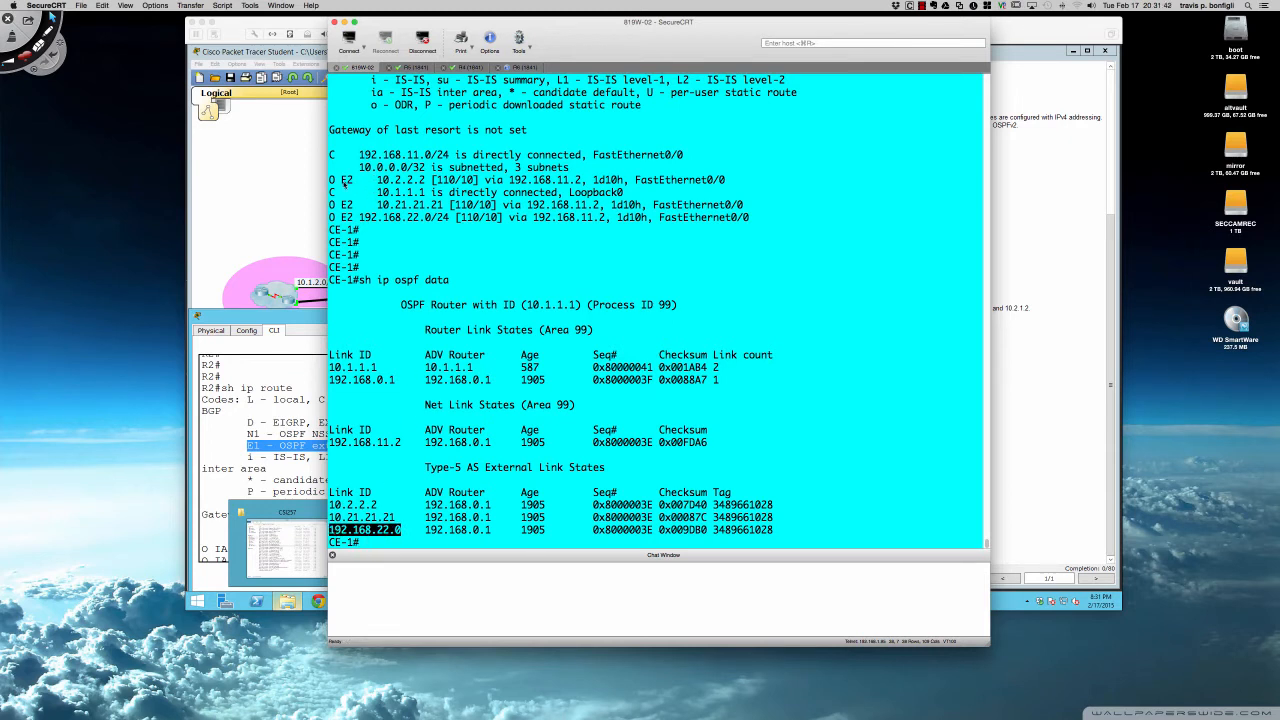
left_click_drag(330, 180, 478, 227)
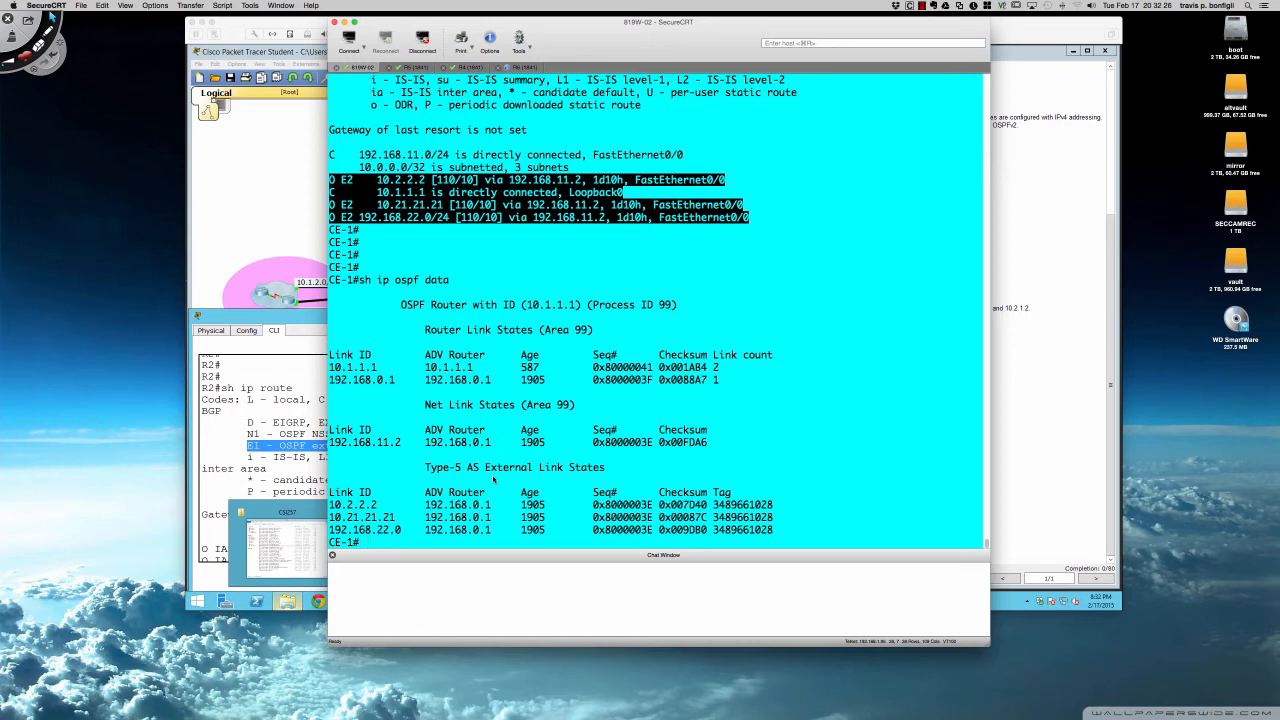
Return to the Packet Tracer topology and use Deskscribble to sketch an external cloud with a router linked to R2
left_click(313, 265)
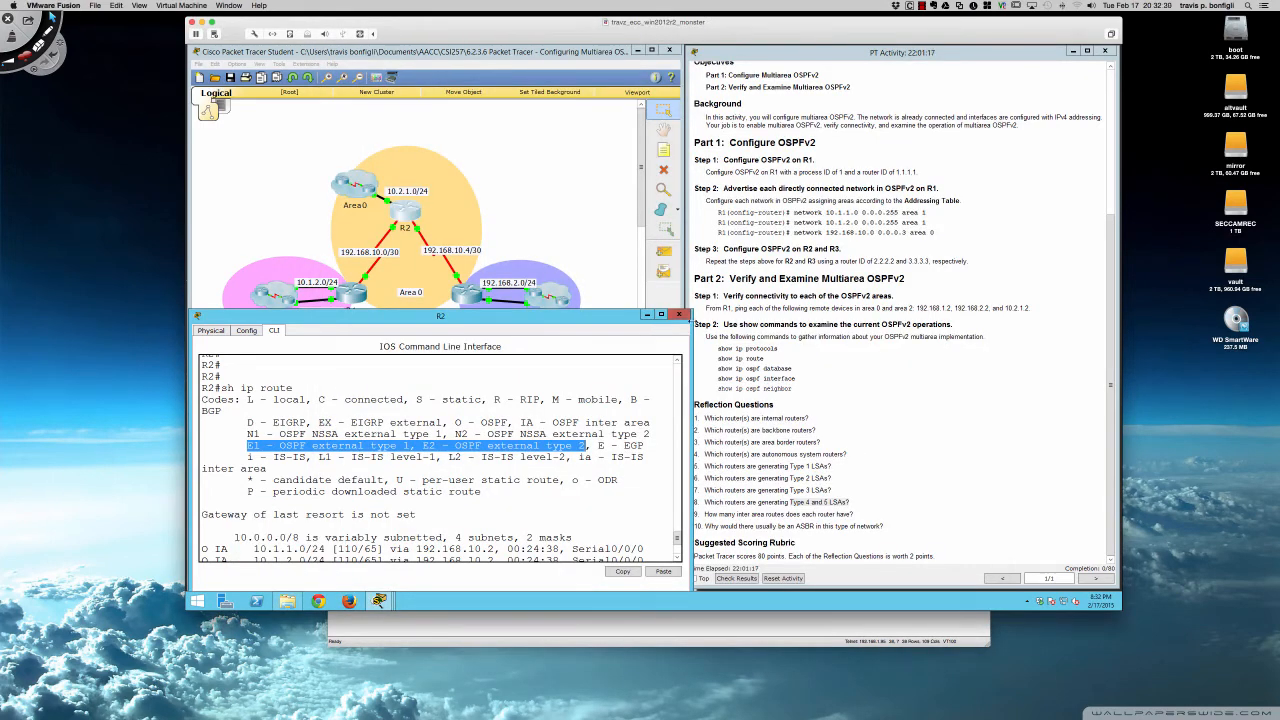
key("ctrl+super+d")
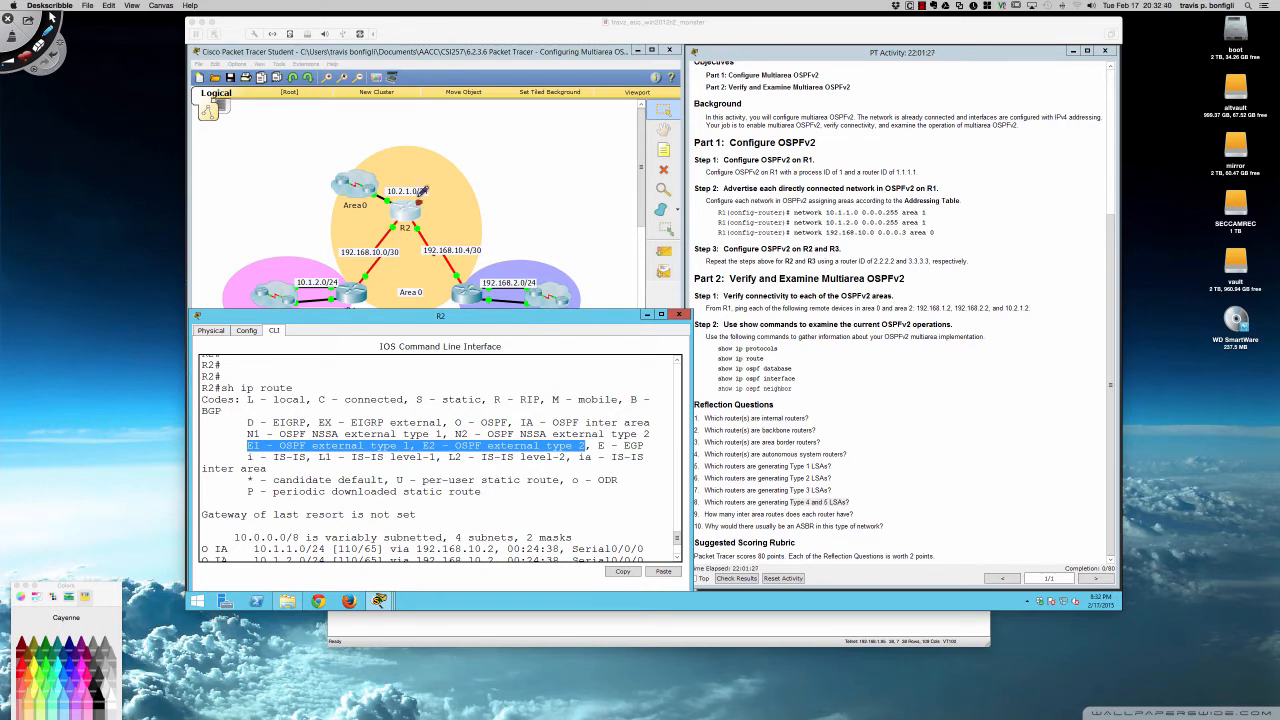
mouse_move(420, 200)
left_mouse_down()
mouse_move(548, 124)
mouse_move(522, 140)
mouse_move(594, 170)
mouse_move(592, 120)
mouse_move(578, 132)
left_mouse_up()
left_click_drag(561, 134, 560, 152)
mouse_move(543, 153)
left_mouse_down()
mouse_move(582, 152)
mouse_move(531, 157)
left_mouse_up()
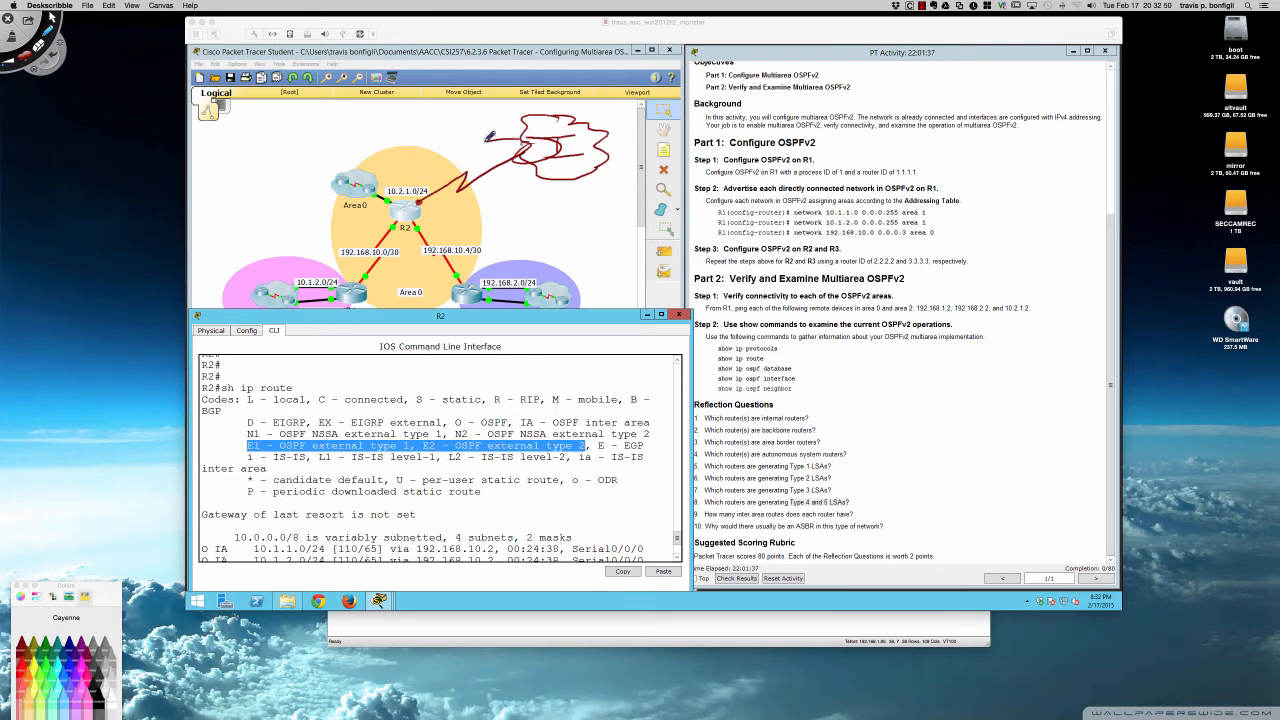
Annotate the sketch with a circled "BGP" label, an arrow into R2, and the text "TYPE 5 LSA" beside R2
mouse_move(490, 137)
left_mouse_down()
mouse_move(428, 182)
mouse_move(438, 146)
mouse_move(456, 130)
mouse_move(472, 138)
left_mouse_up()
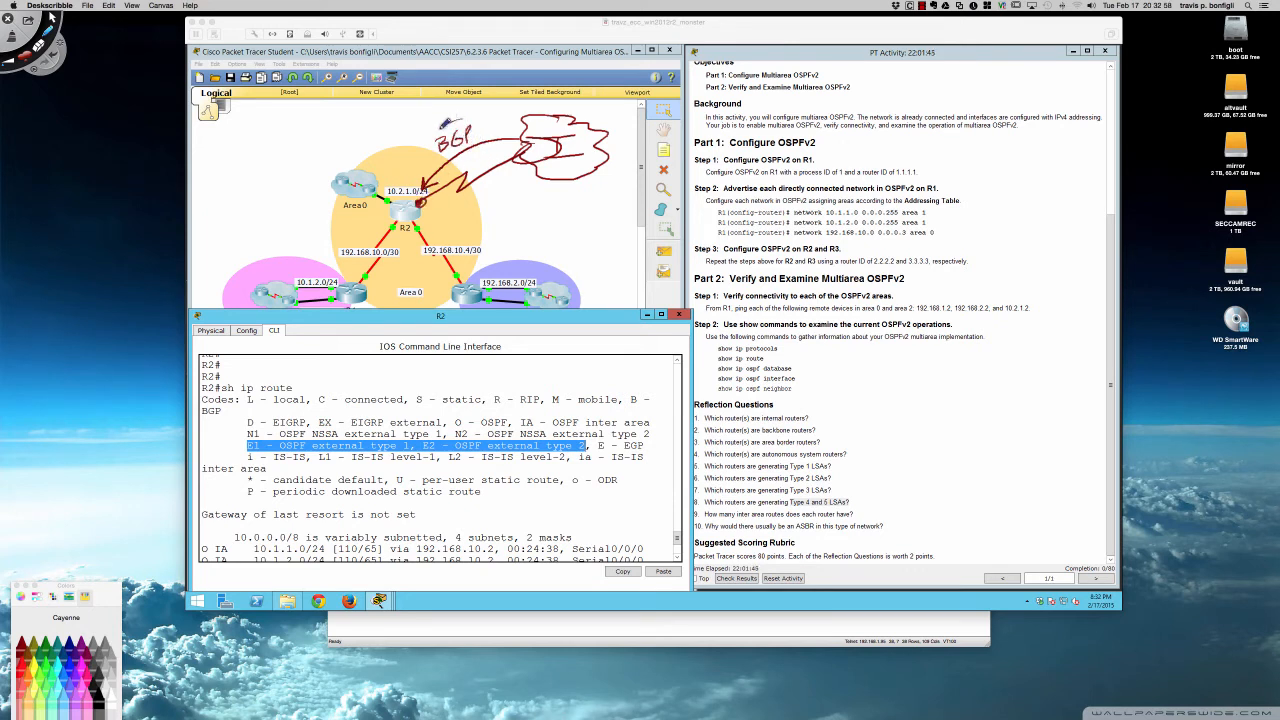
mouse_move(446, 122)
left_mouse_down()
mouse_move(492, 145)
mouse_move(440, 126)
left_mouse_up()
mouse_move(421, 200)
left_mouse_down()
mouse_move(490, 196)
mouse_move(481, 210)
mouse_move(506, 210)
mouse_move(527, 190)
mouse_move(508, 215)
mouse_move(530, 203)
mouse_move(523, 220)
left_mouse_up()
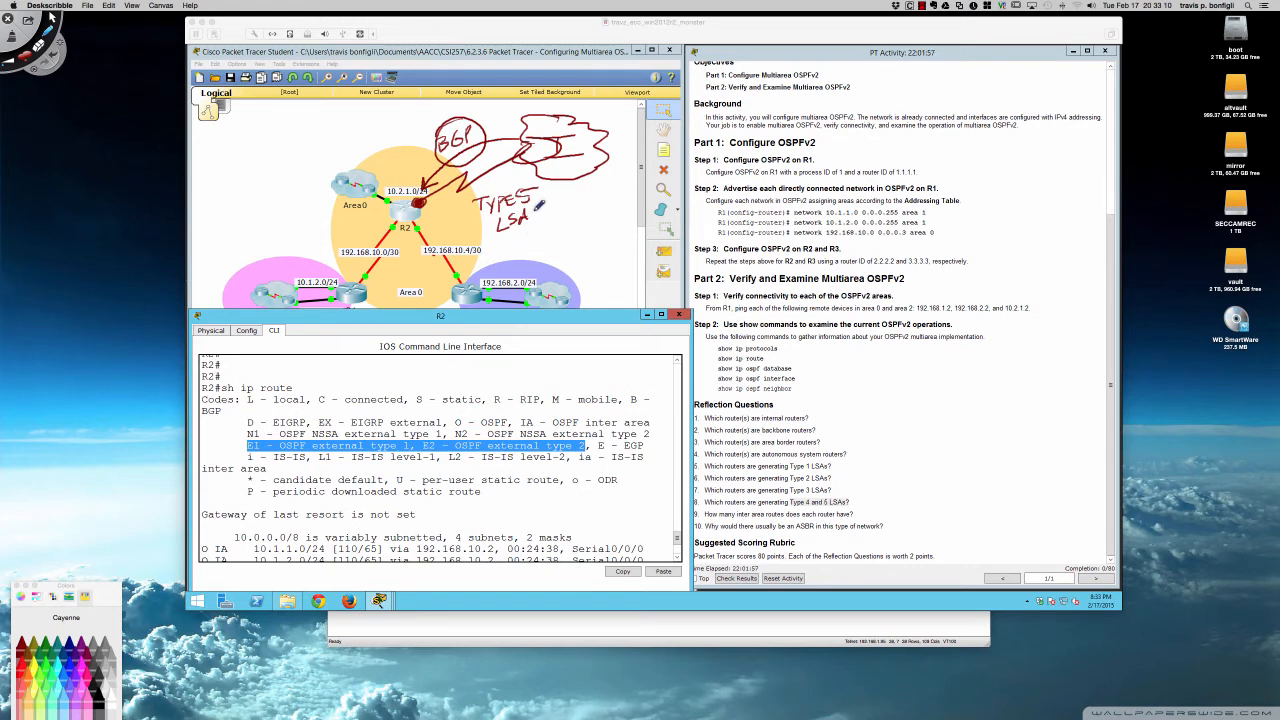
Write an underlined "E2" beneath the "TYPE 5 LSA" note and label the links in the areas and the external link with "COST"
mouse_move(537, 224)
left_mouse_down()
mouse_move(534, 236)
mouse_move(540, 227)
mouse_move(562, 248)
left_mouse_up()
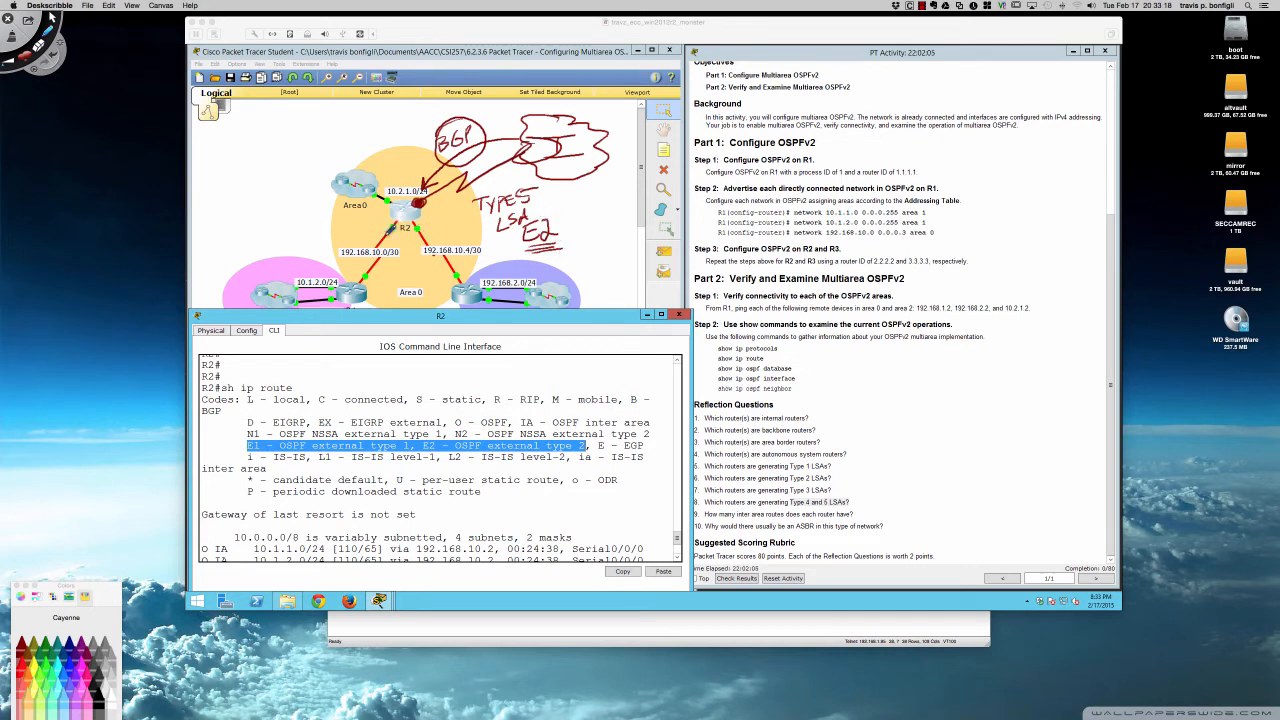
left_click_drag(366, 236, 368, 243)
mouse_move(366, 236)
left_mouse_down()
mouse_move(442, 240)
mouse_move(472, 222)
mouse_move(465, 236)
mouse_move(522, 274)
left_mouse_up()
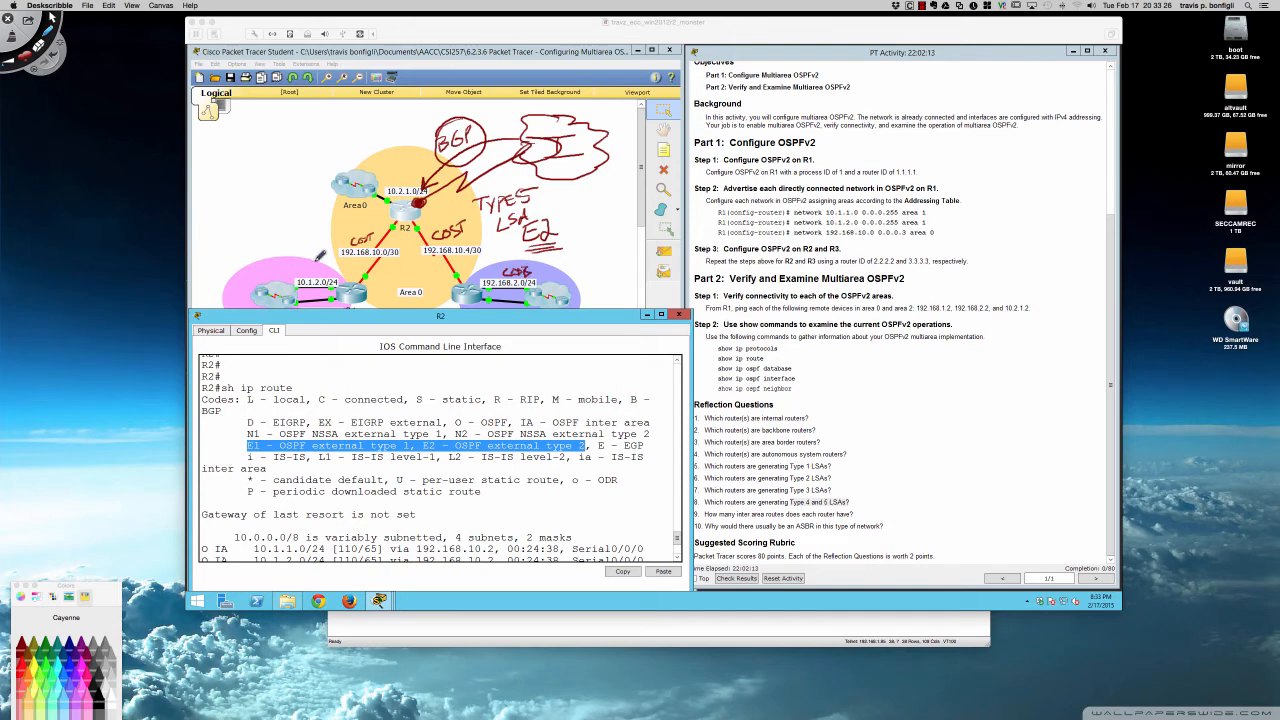
left_click_drag(300, 265, 299, 276)
left_click_drag(477, 165, 500, 150)
Write and underline "E1 = Int/Ext" beside the topology, and thicken the underline beneath "E2"
left_click_drag(212, 147, 322, 108)
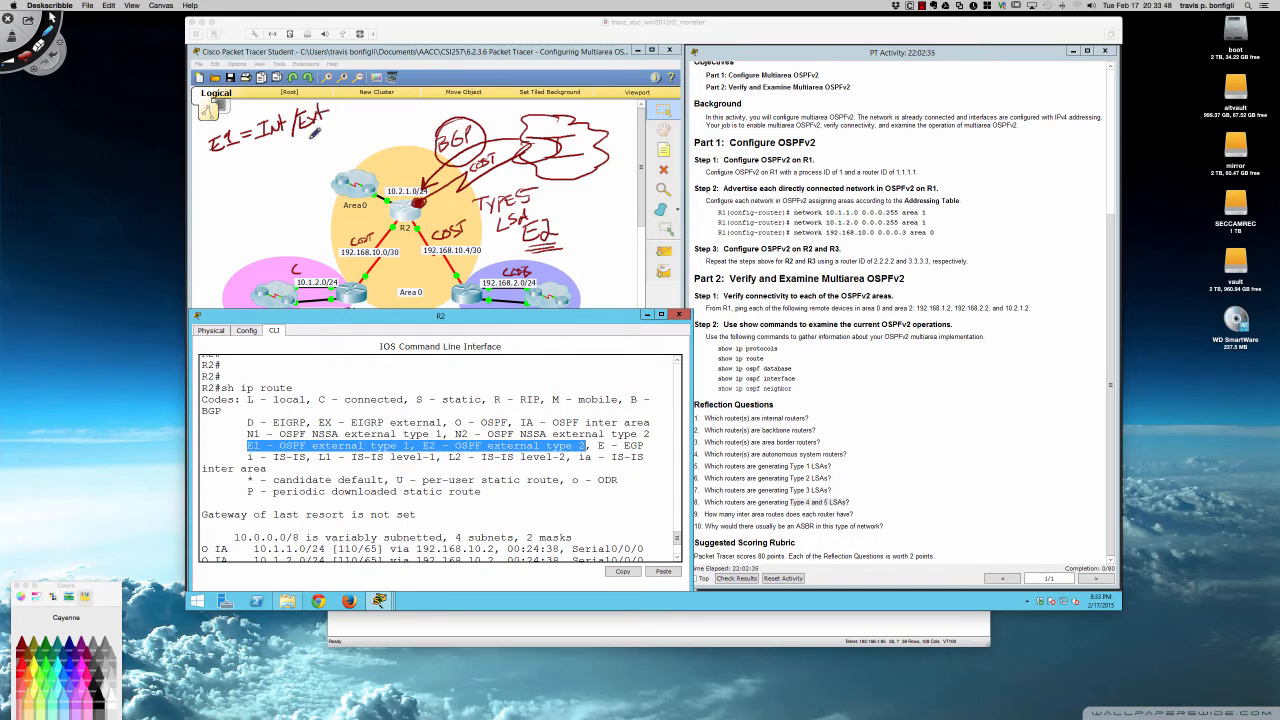
mouse_move(262, 146)
left_mouse_down()
mouse_move(318, 137)
mouse_move(310, 150)
left_mouse_up()
mouse_move(538, 240)
left_mouse_down()
mouse_move(520, 247)
mouse_move(562, 240)
left_mouse_up()
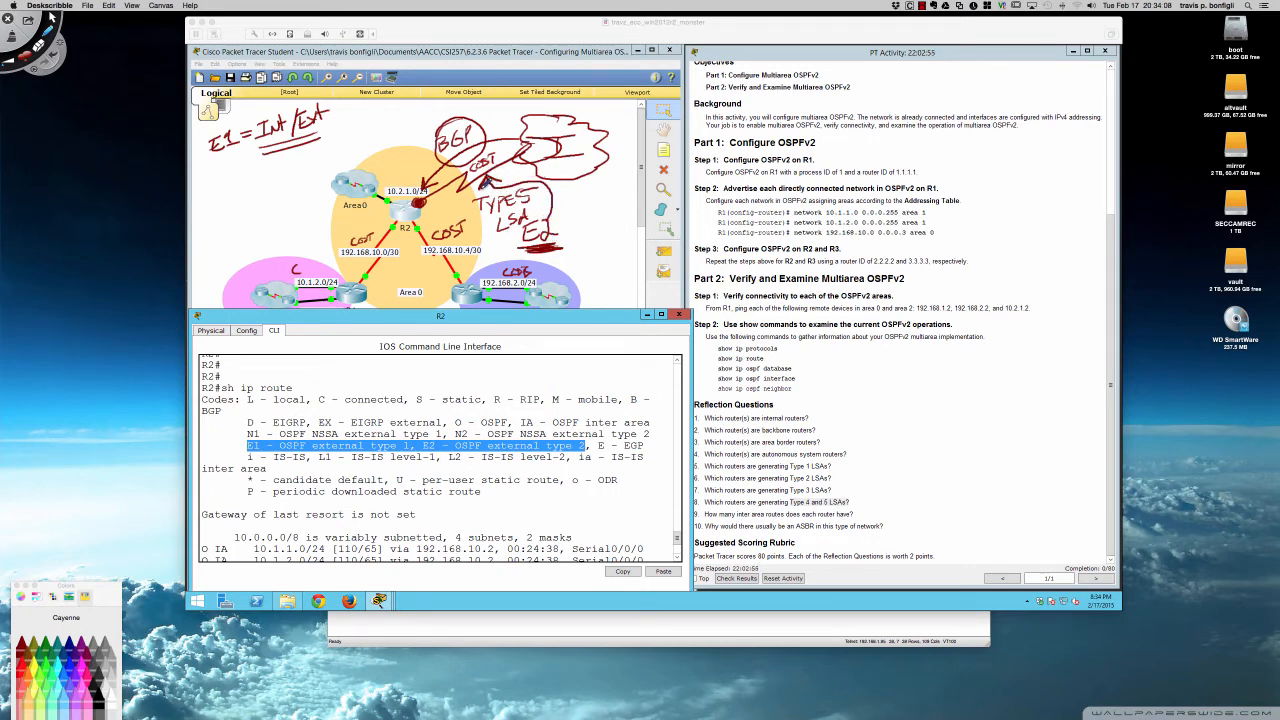
Draw an arrow to the external link's "COST" label and cross out the cost labels on the internal links
left_click_drag(481, 188, 499, 184)
mouse_move(435, 221)
left_mouse_down()
mouse_move(458, 239)
mouse_move(440, 244)
left_mouse_up()
mouse_move(348, 229)
left_mouse_down()
mouse_move(372, 252)
mouse_move(298, 278)
mouse_move(320, 282)
left_mouse_up()
left_click_drag(503, 276, 537, 263)
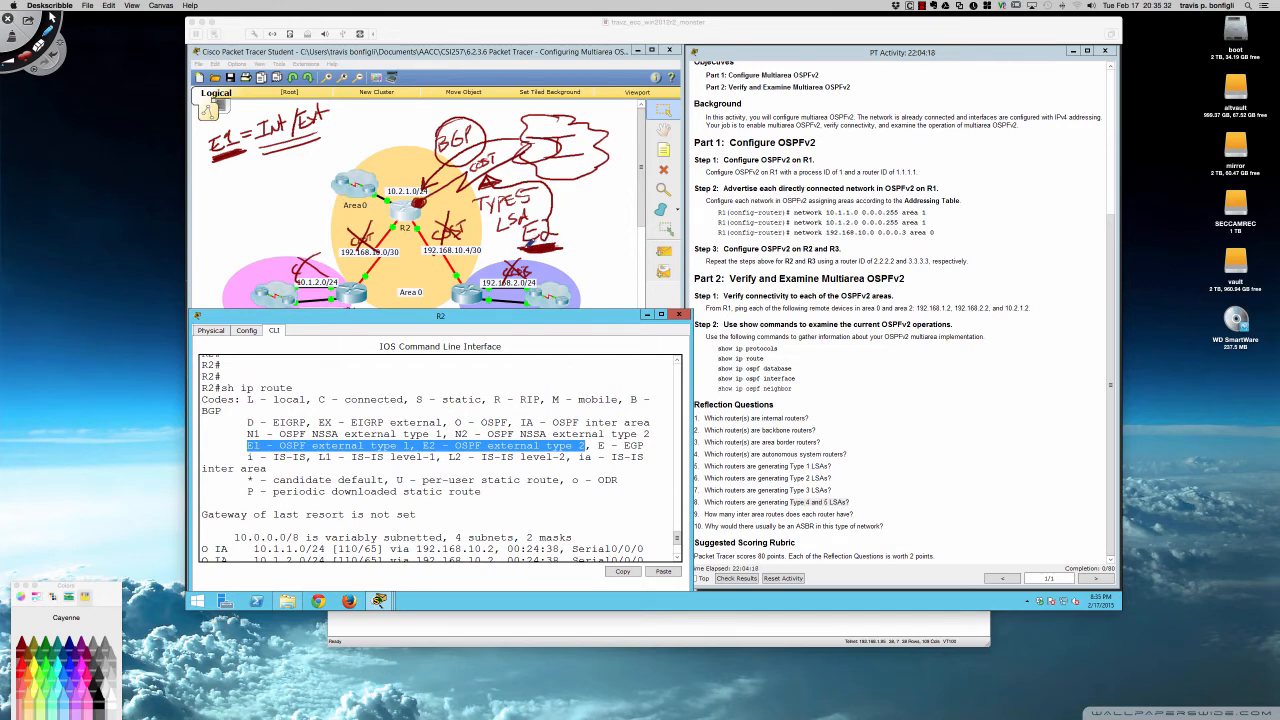
Clear all drawn annotations and switch to SecureCRT to view CE-1's routes and OSPF database
key("Delete")
key("Escape")
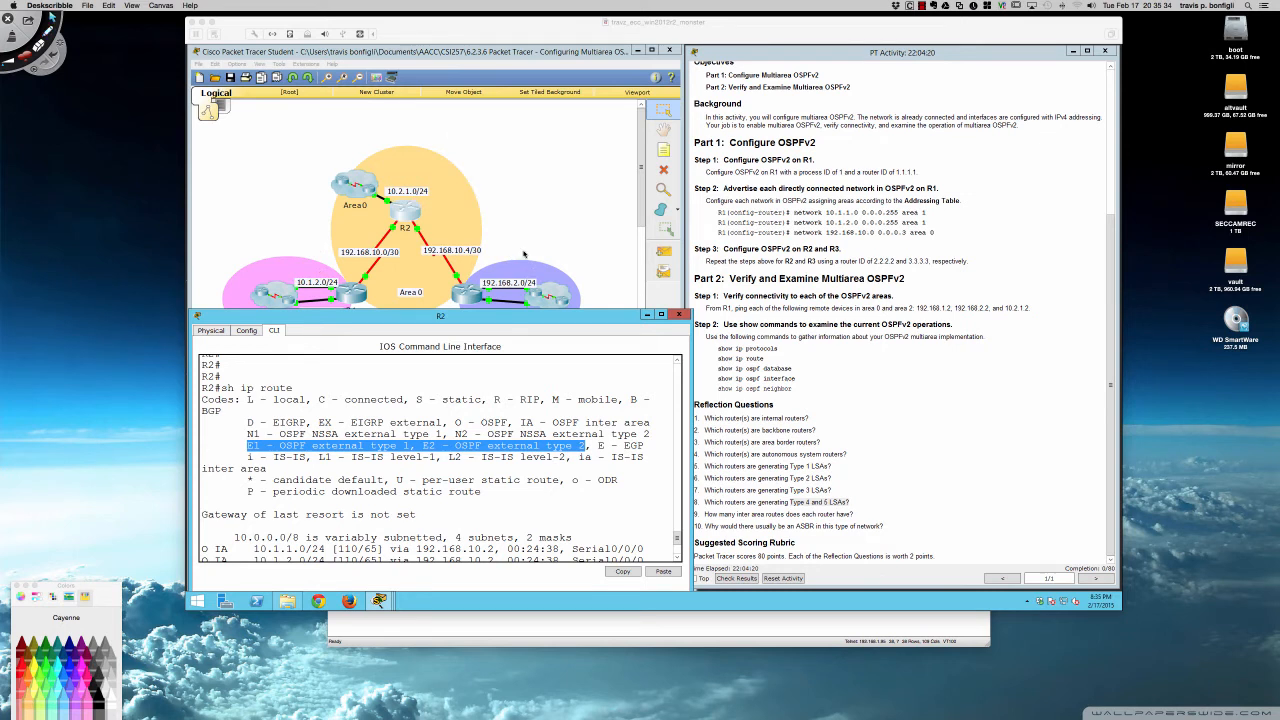
left_click(483, 437)
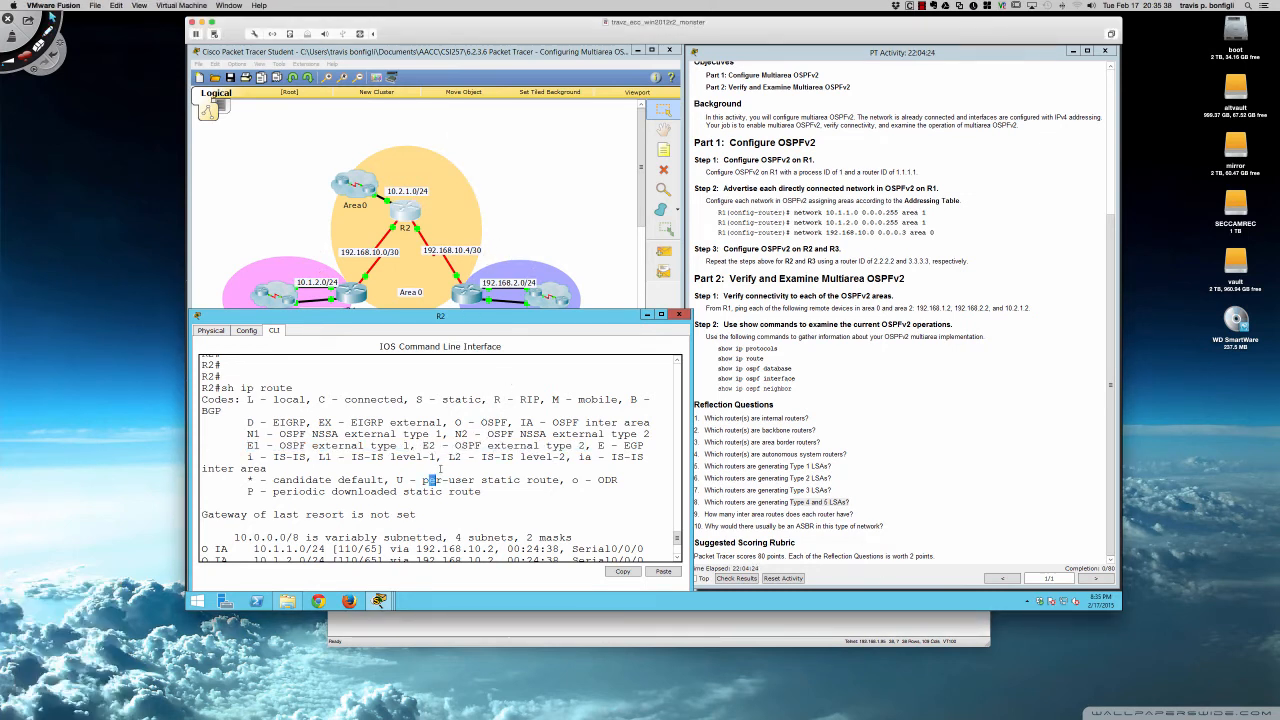
left_click(617, 632)
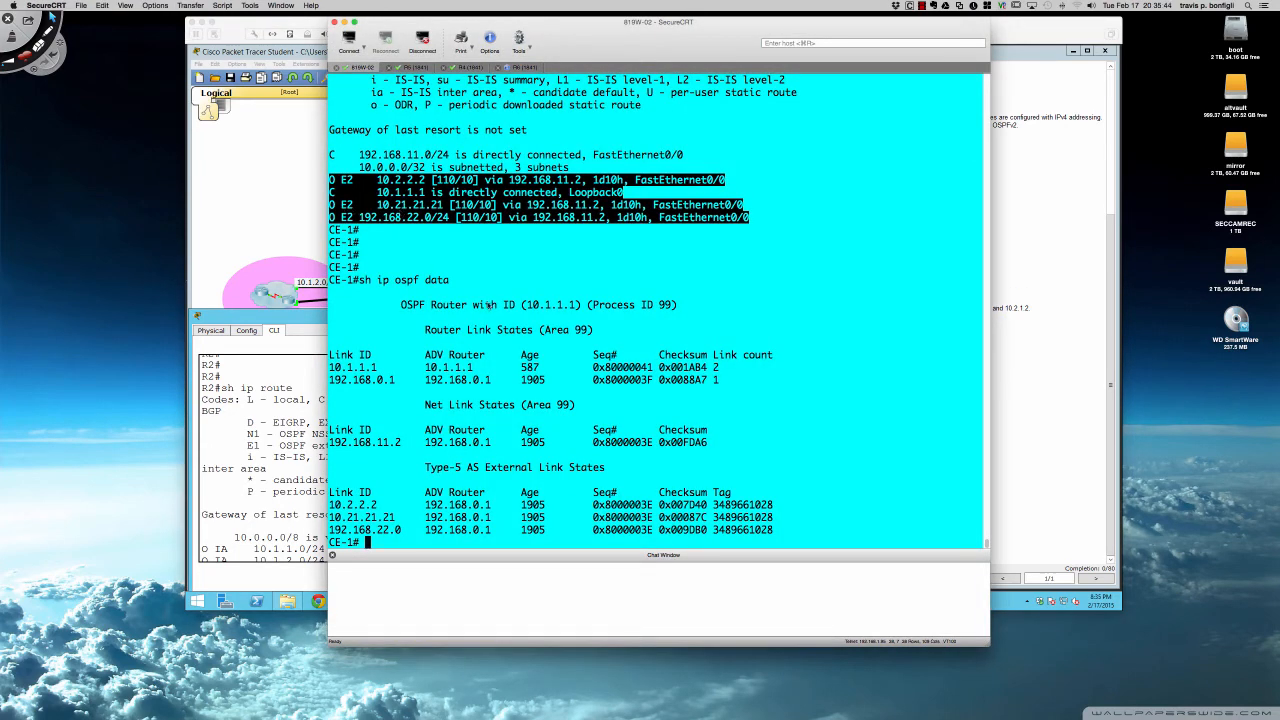
Return to R2's CLI in Packet Tracer, run sh ip ospf dat, and review the router, net and summary link states
left_click(1050, 339)
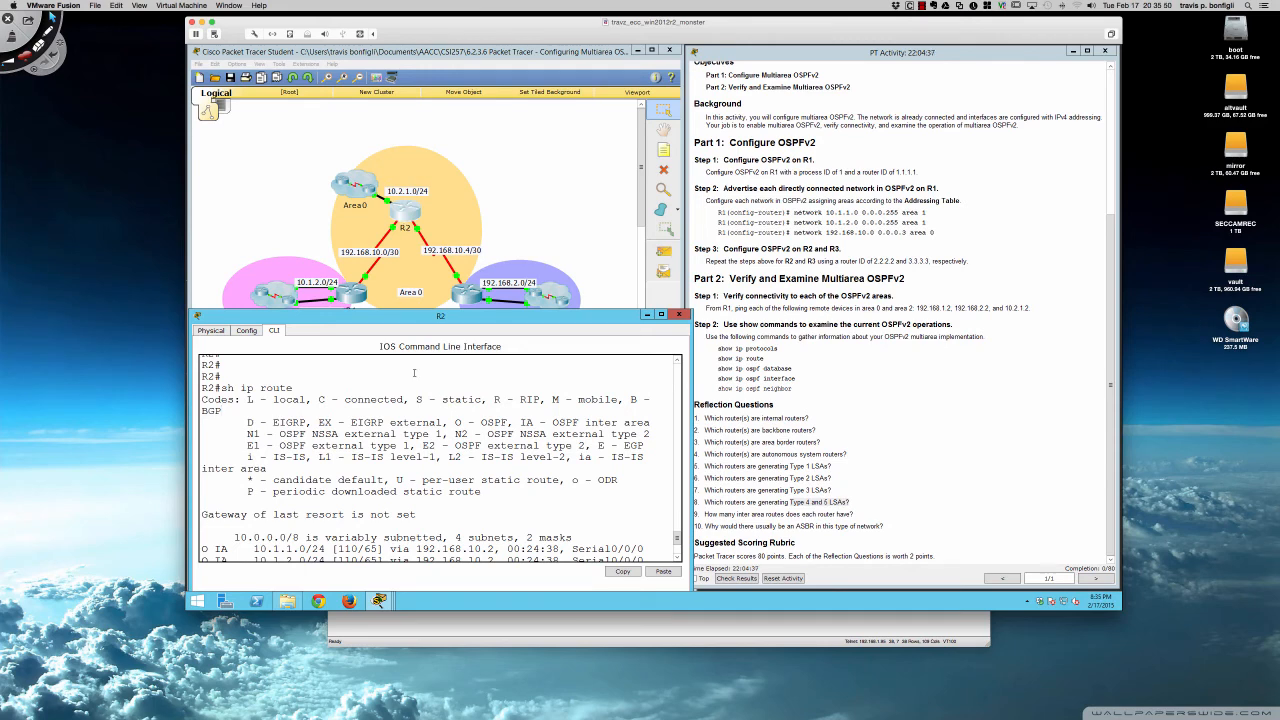
key("Return")
key("Return")
type("sh ip ospf data")
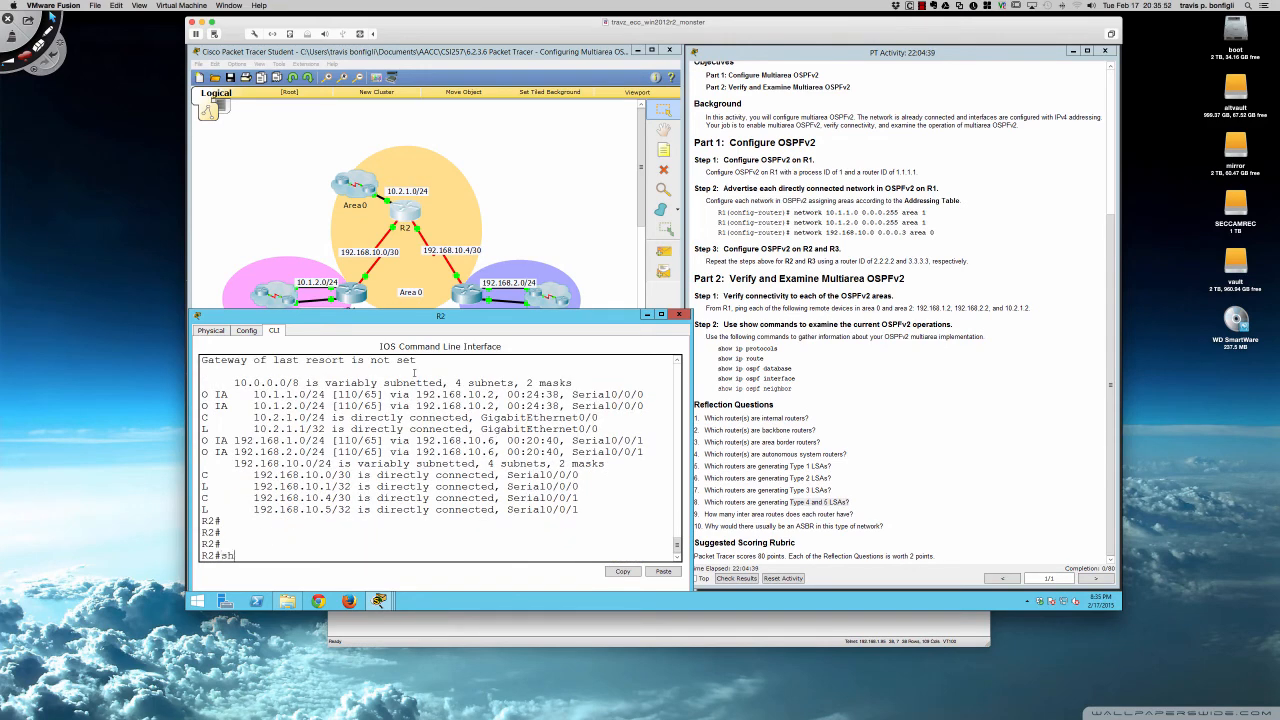
key("Return")
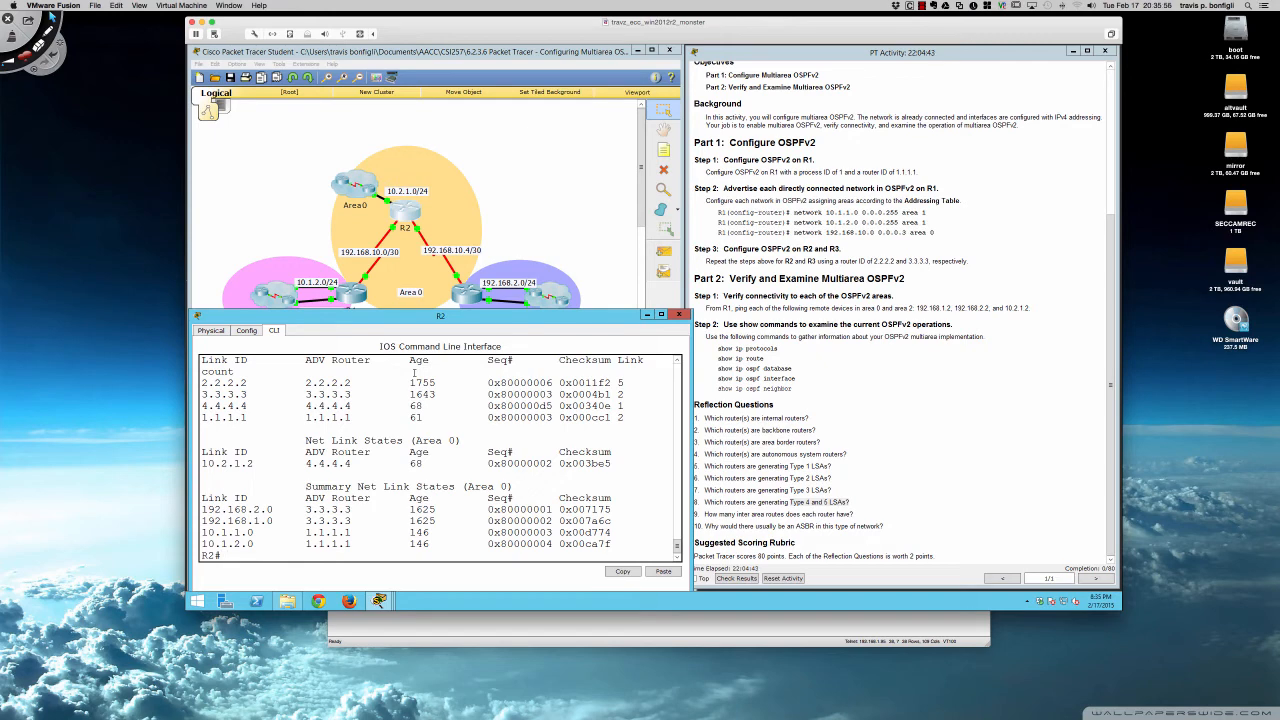
scroll(400, 397, "up", 3)
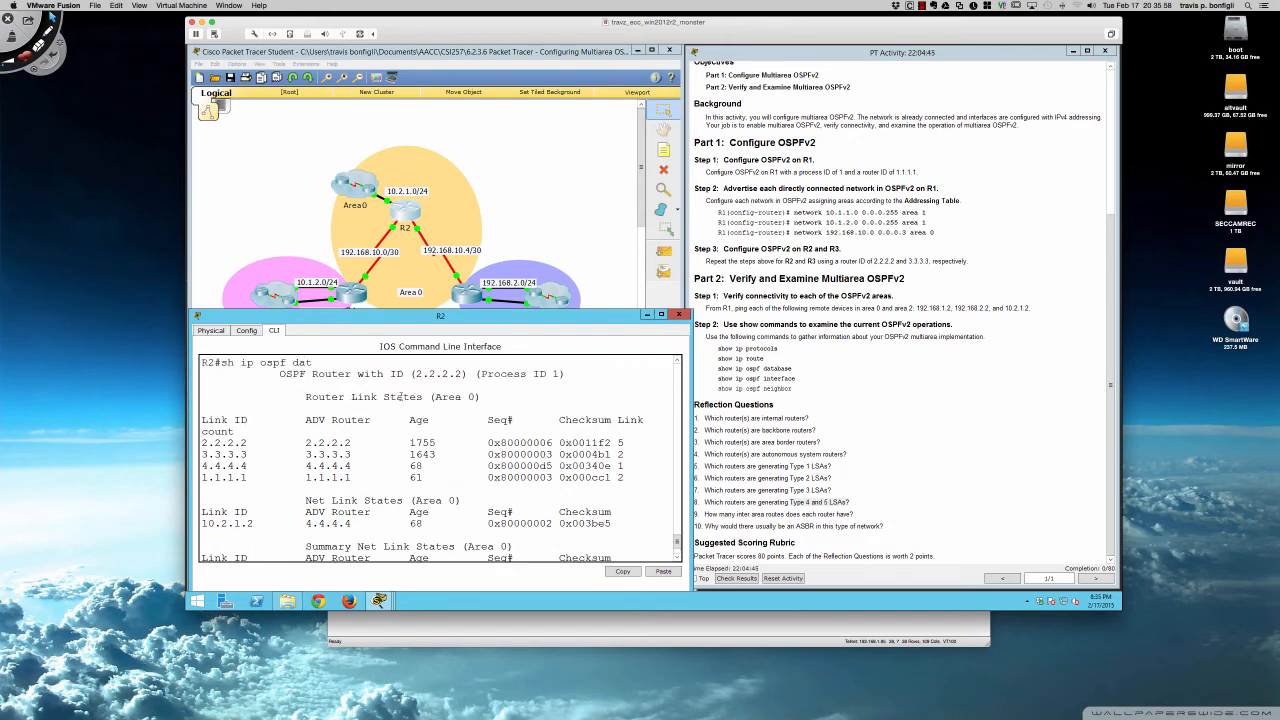
scroll(400, 397, "down", 3)
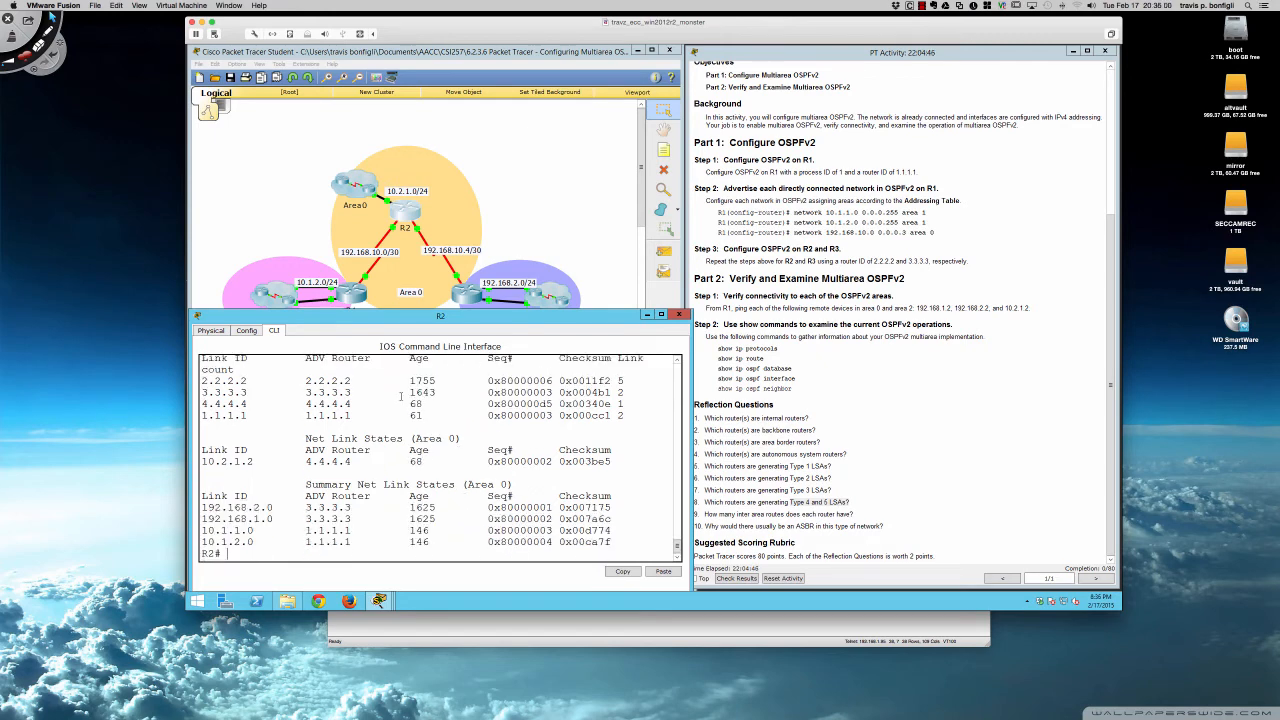
Open R1's CLI and display its routing table with sh ip ro
left_click(352, 295)
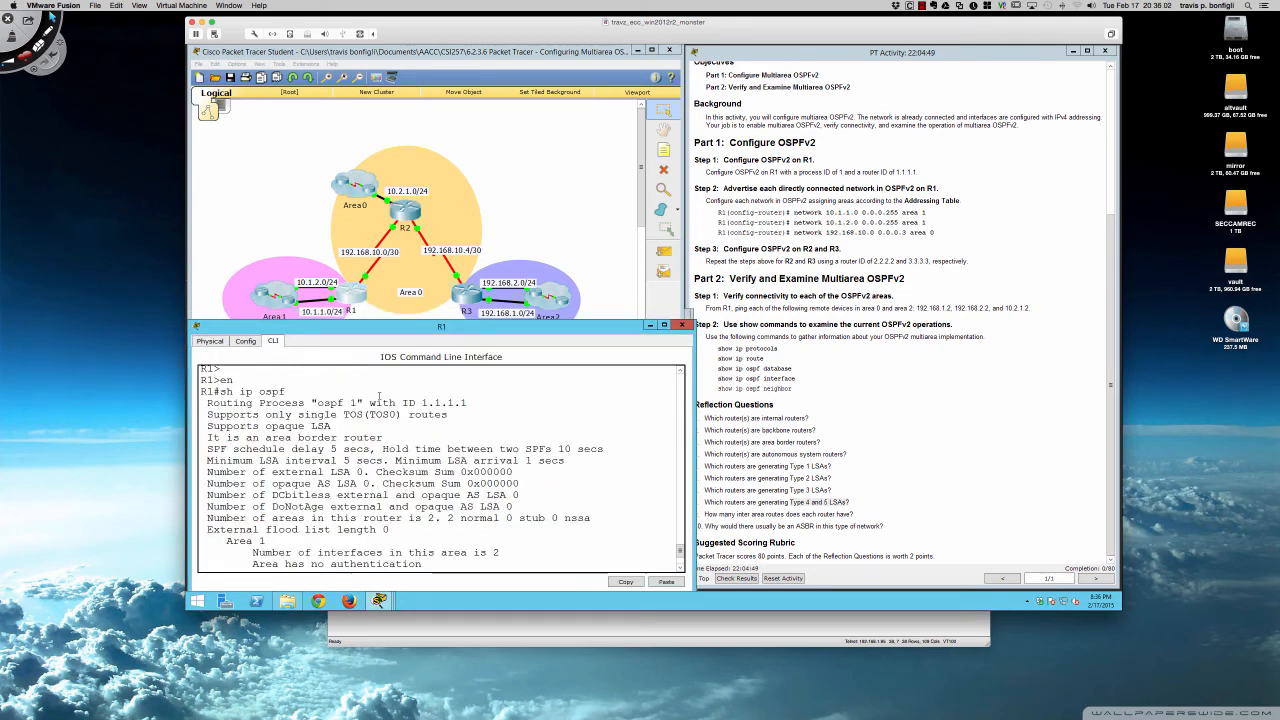
scroll(379, 397, "down", 5)
type("sh ")
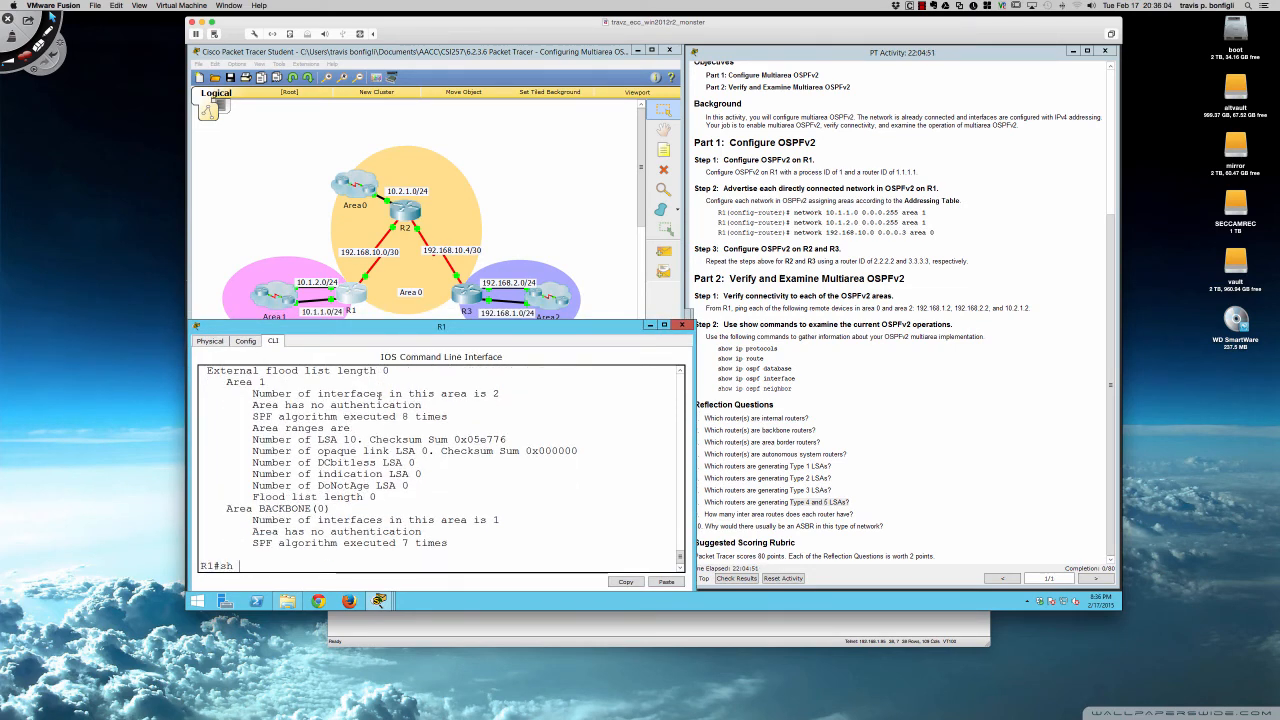
type("ip ro")
key("Return")
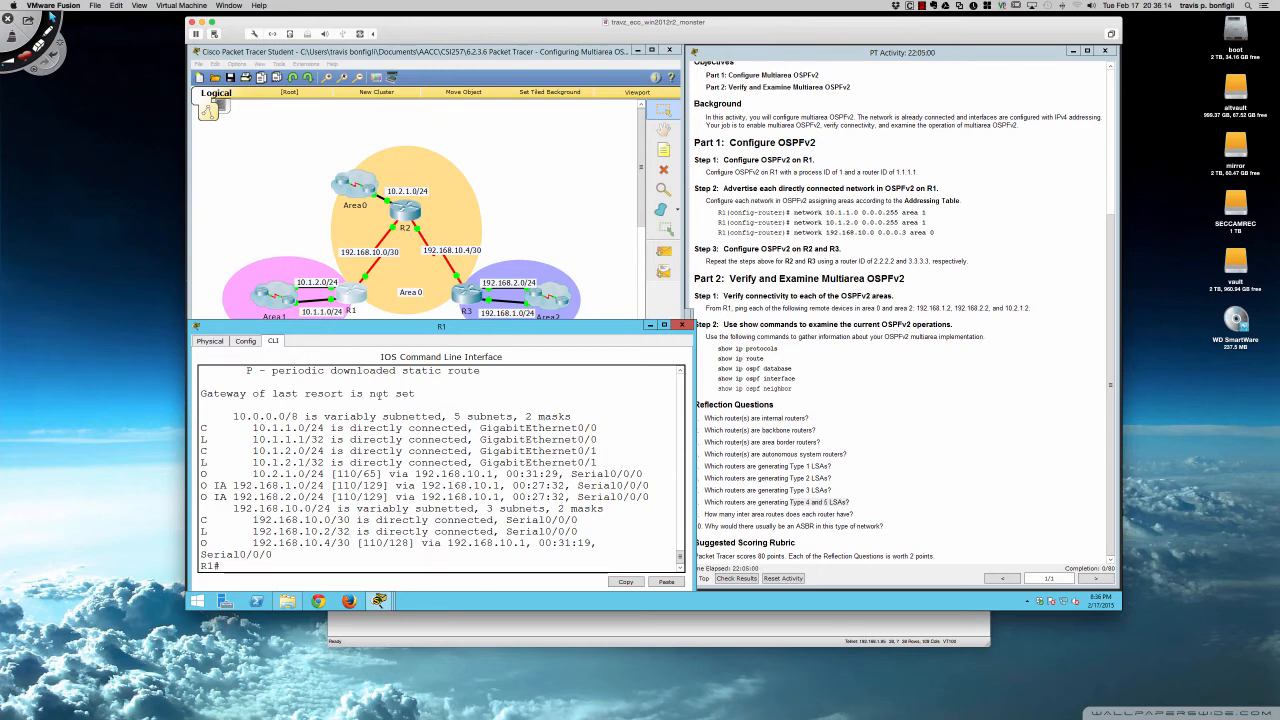
Open R3's CLI and display its full routing table with do sh ip route
left_click(470, 296)
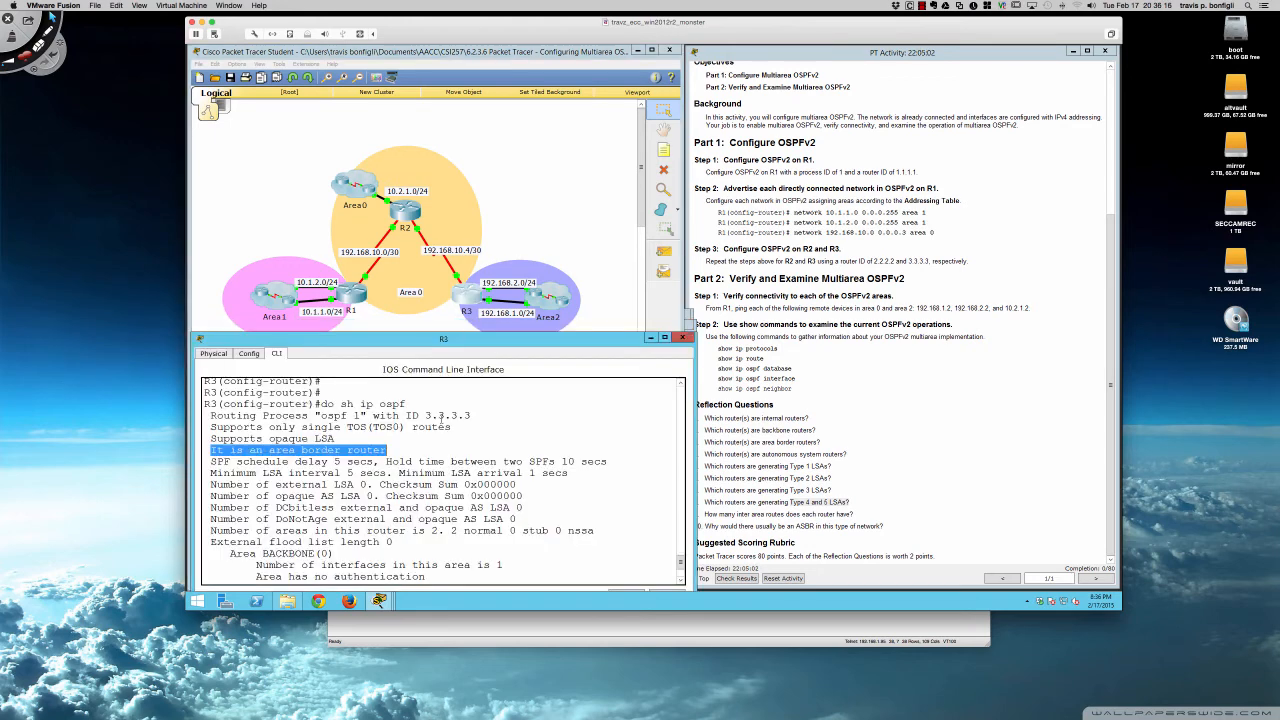
type("do sh ip route")
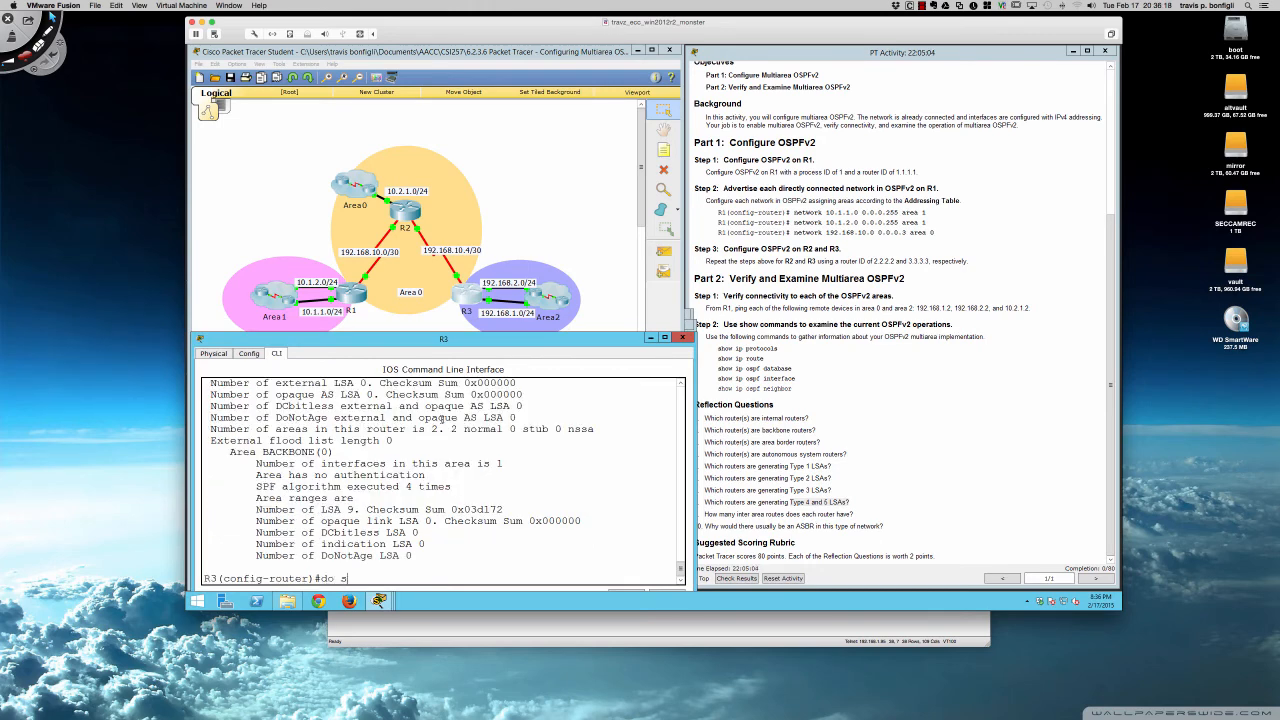
key("Return")
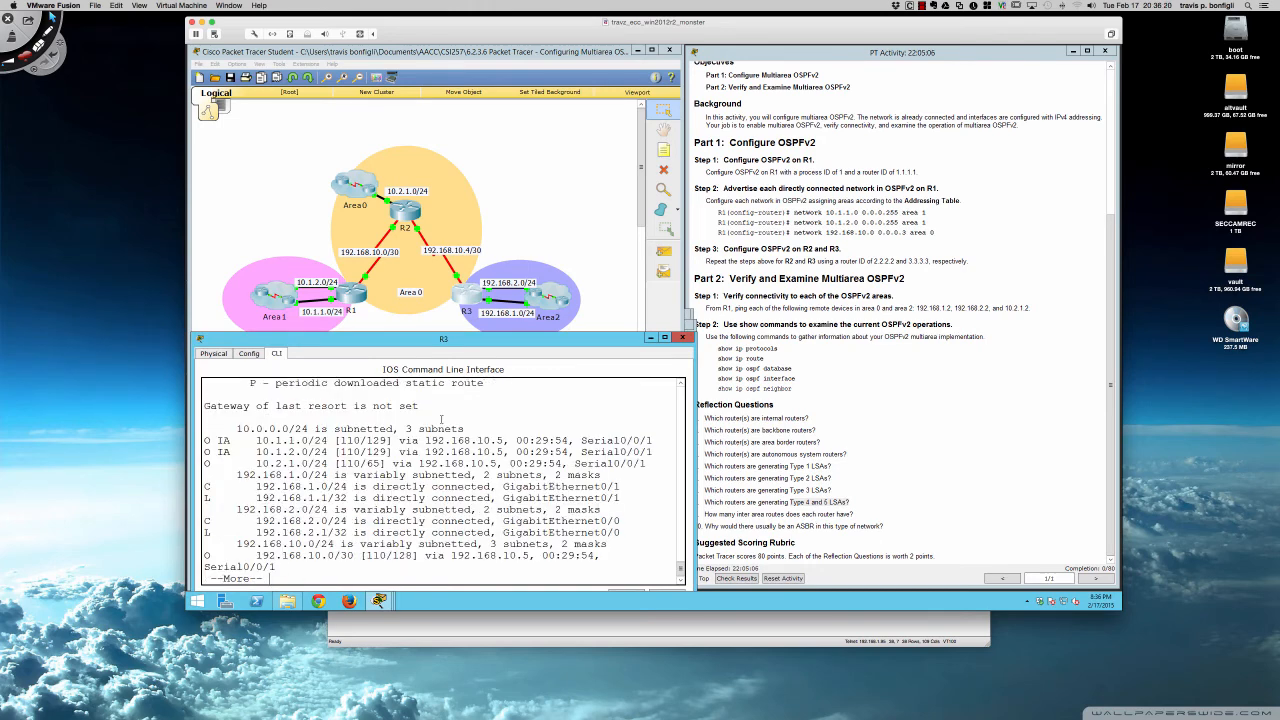
key("space")
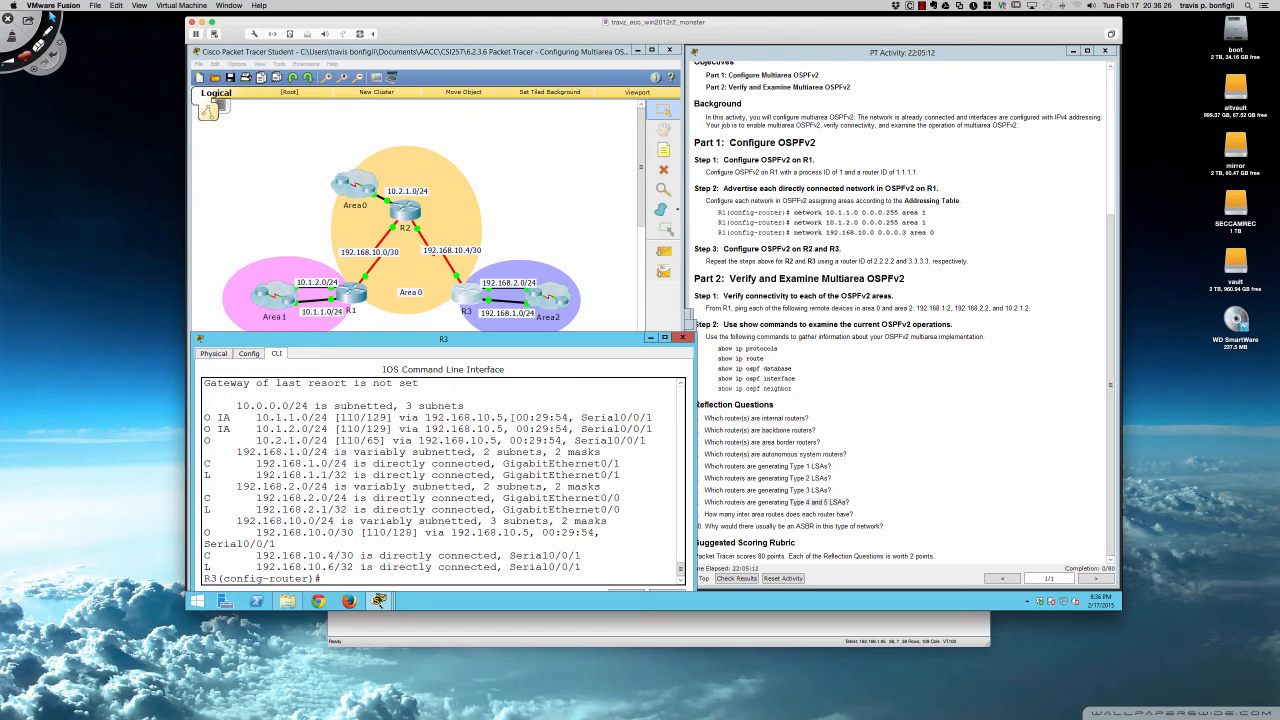
Highlight reflection question 9 about inter area routes and the matching O IA routes in R3's routing table
left_click(758, 514)
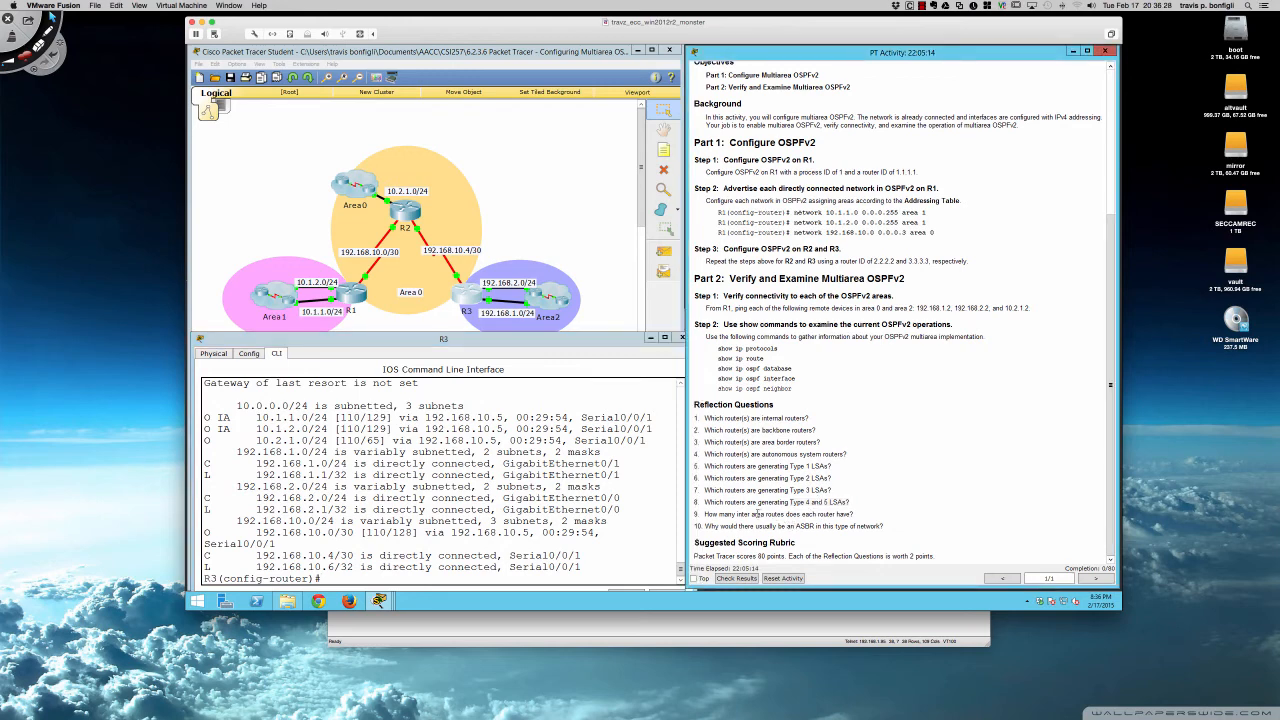
left_click_drag(728, 514, 856, 514)
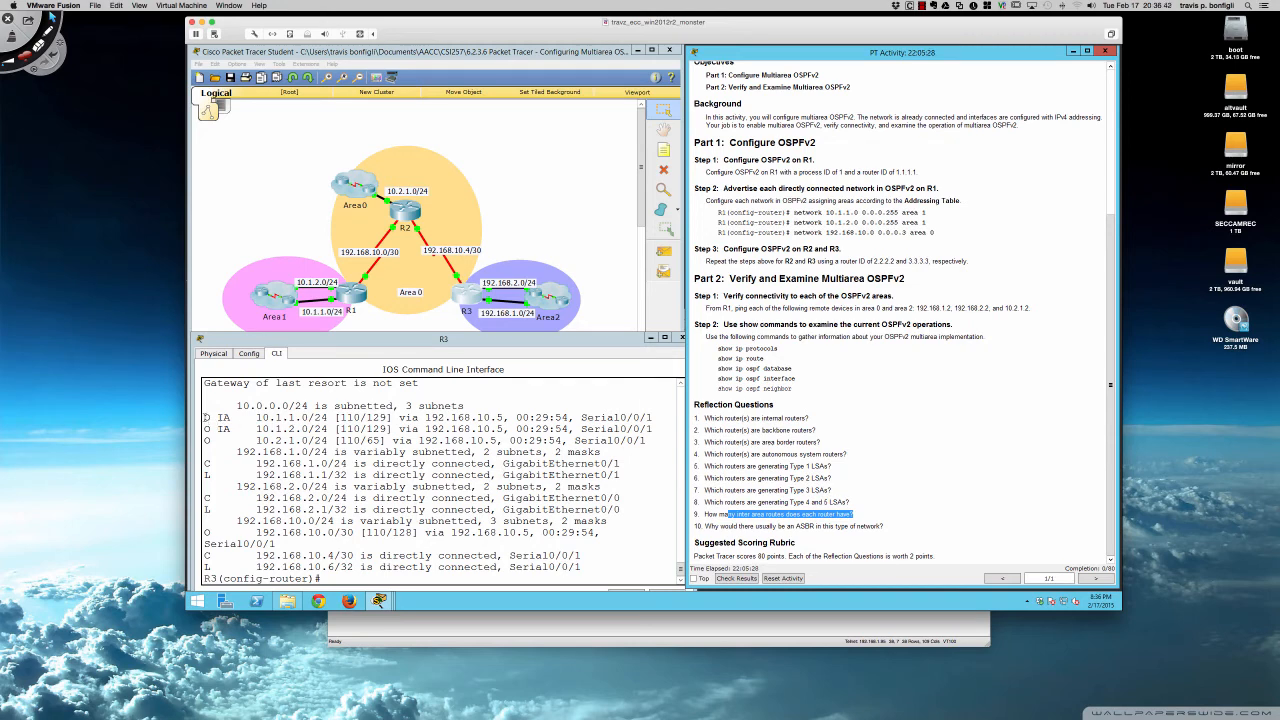
left_click(205, 417)
left_click_drag(205, 417, 652, 429)
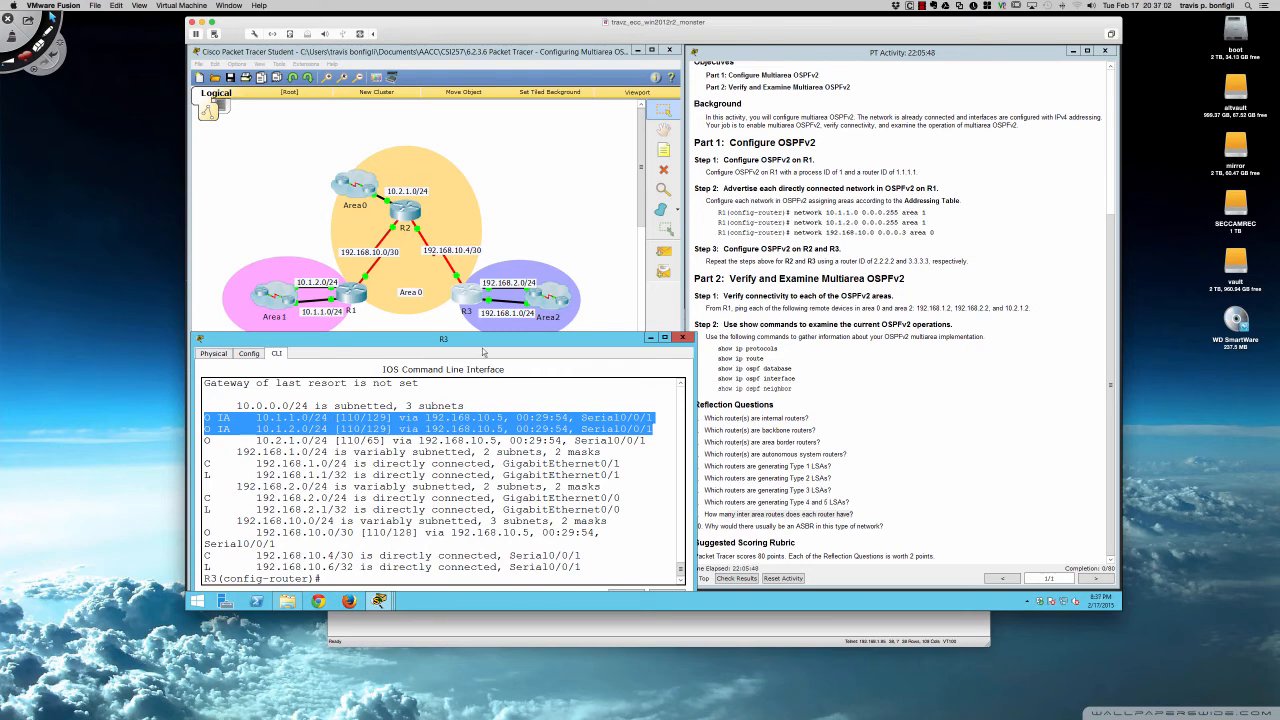
Display R2's routing table with show ip route and highlight its O IA routes via 192.168.10.2 and 192.168.10.6
left_click(408, 218)
left_click(408, 218)
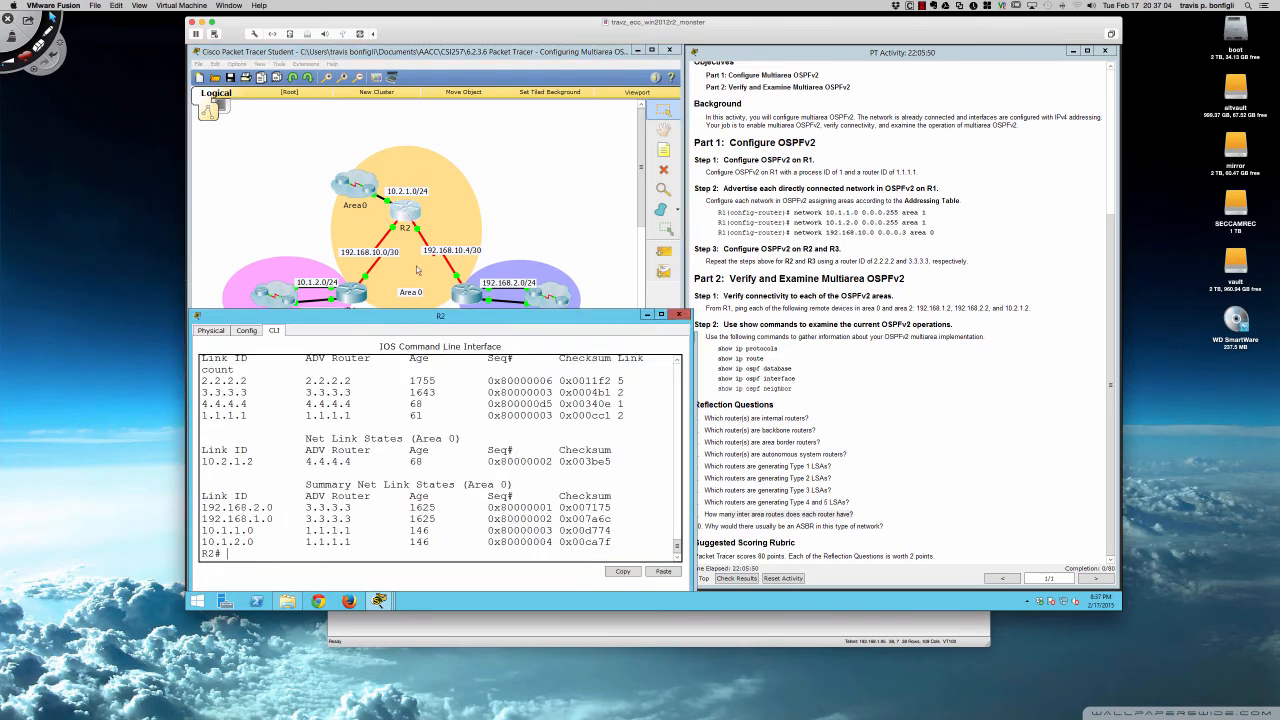
key("Return")
key("Return")
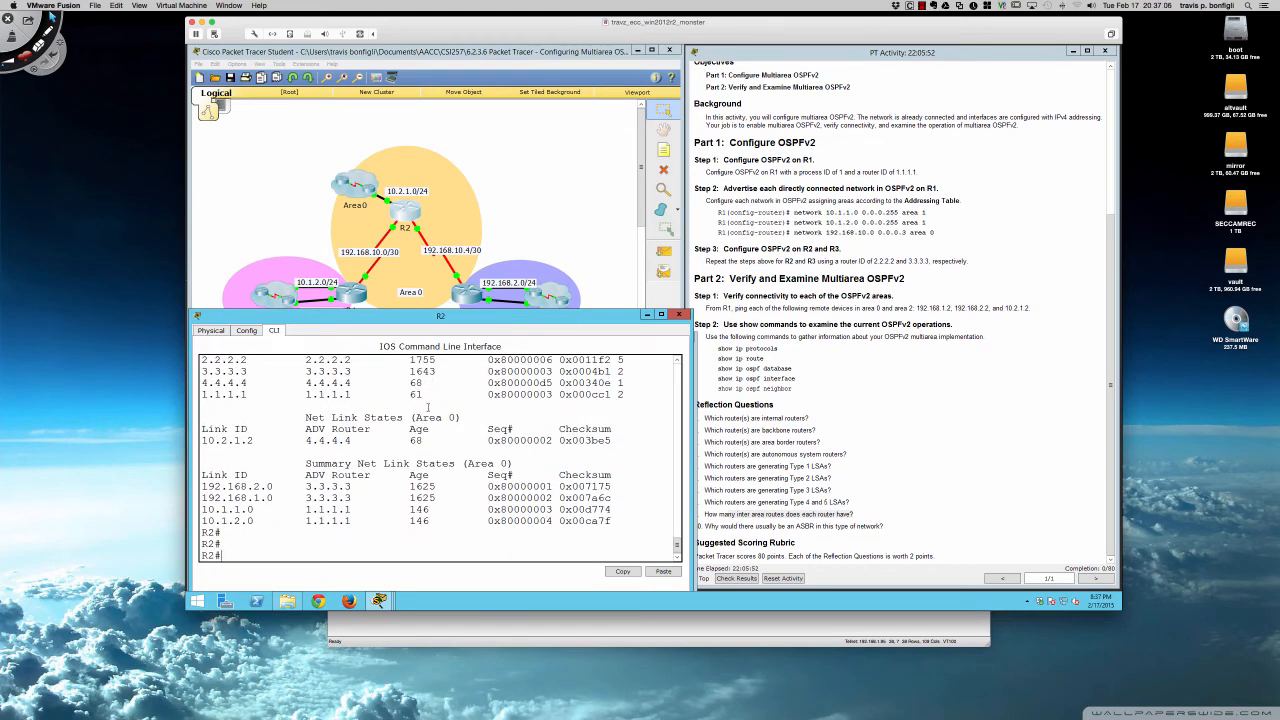
type("show ip route")
key("Return")
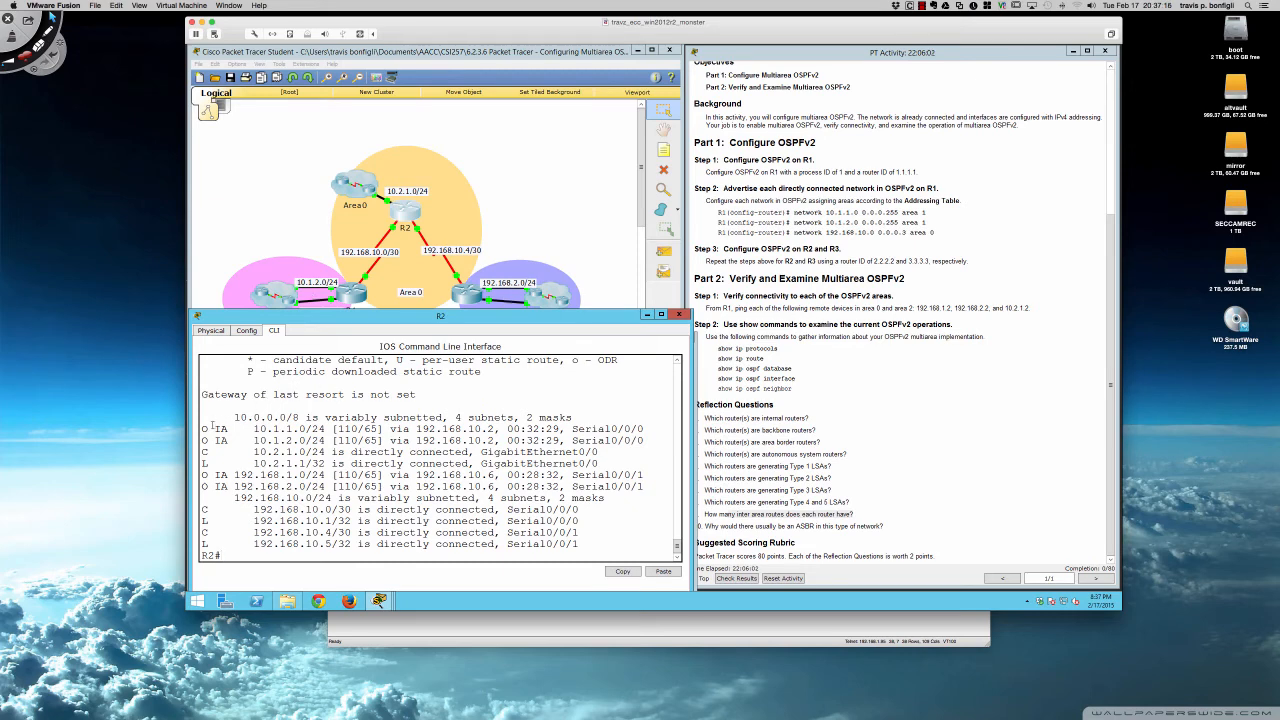
left_click_drag(204, 428, 646, 441)
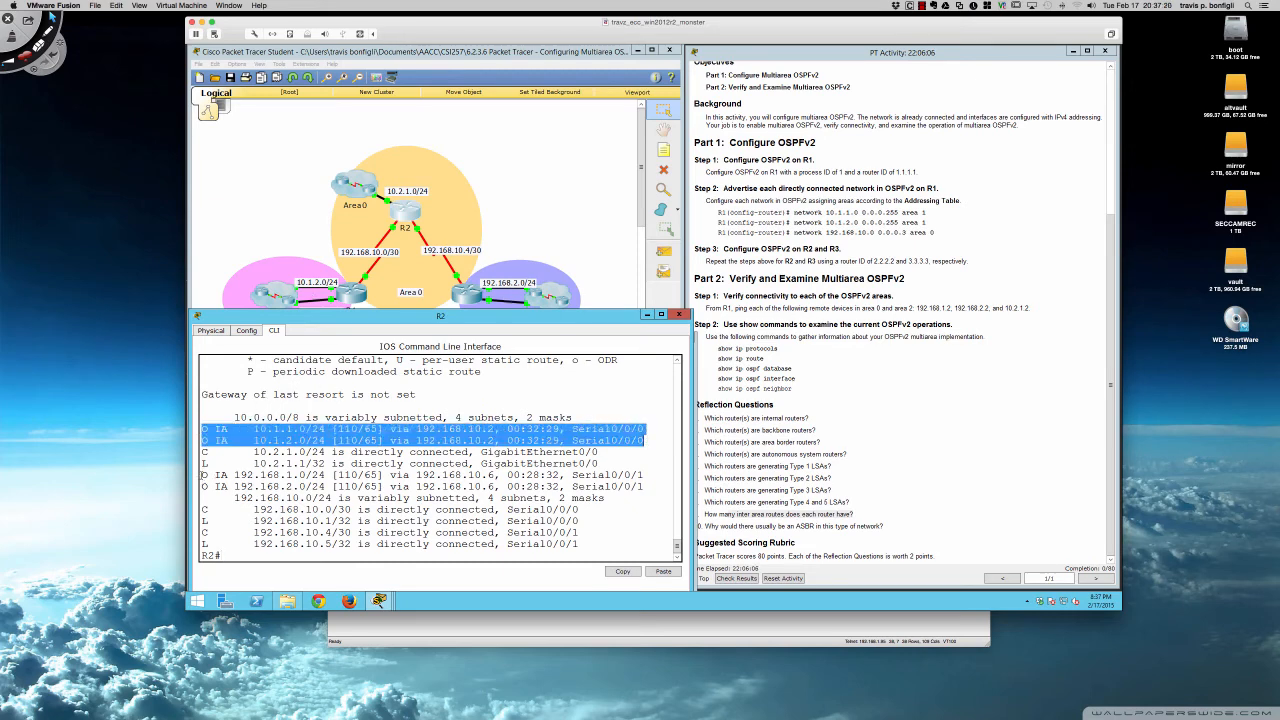
left_click_drag(207, 476, 658, 485)
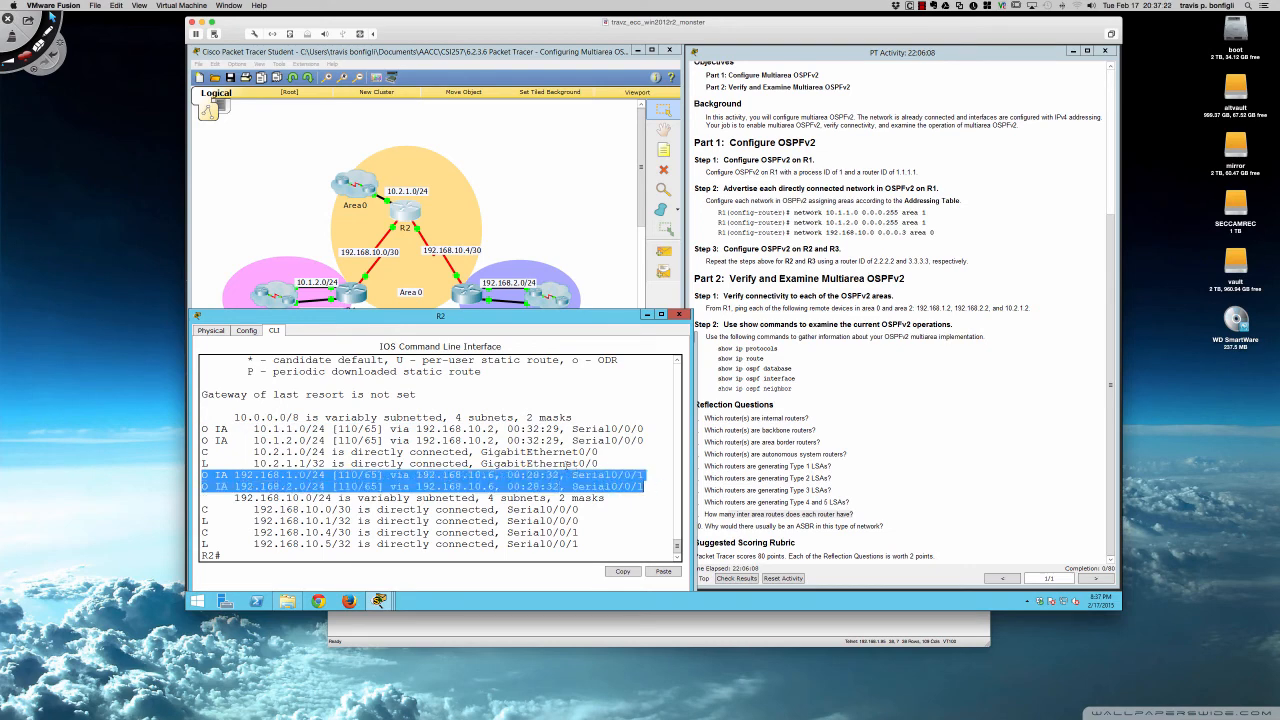
Display R1's routing table with sh ip route and highlight its O IA routes to 192.168.1.0/24 and 192.168.2.0/24
left_click(357, 291)
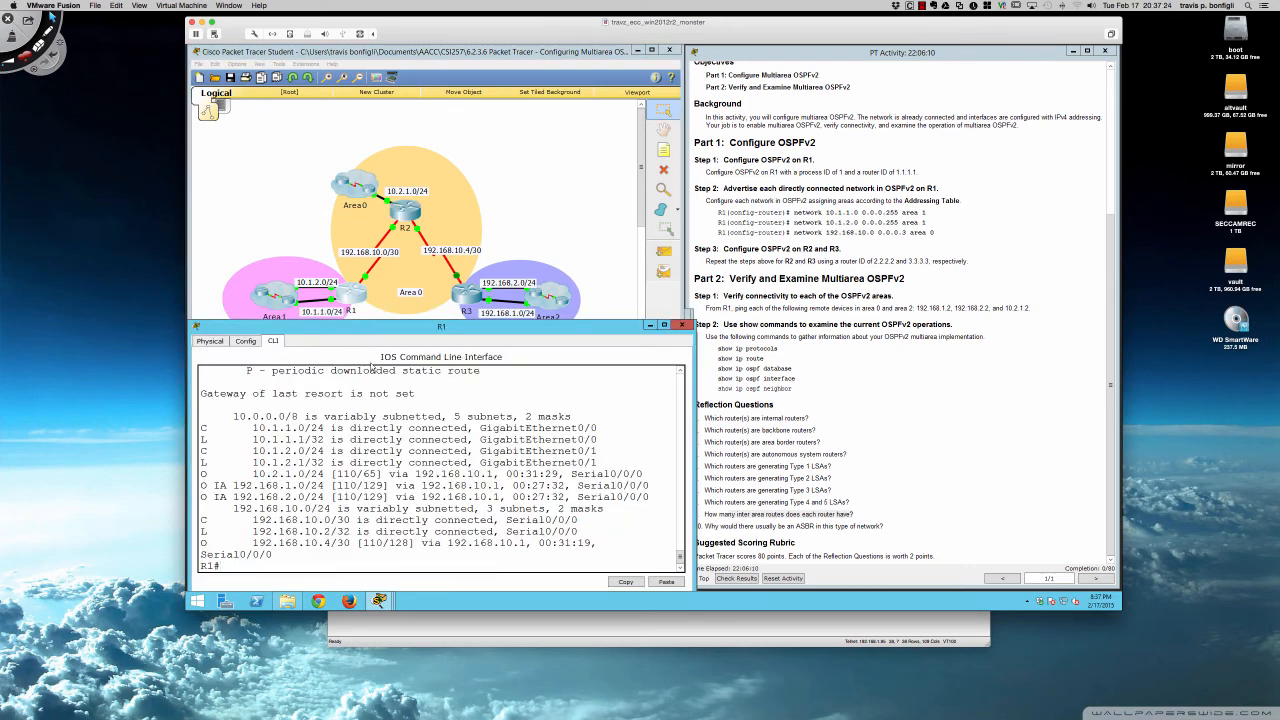
type("sh ip route")
key("Return")
left_click_drag(203, 485, 651, 493)
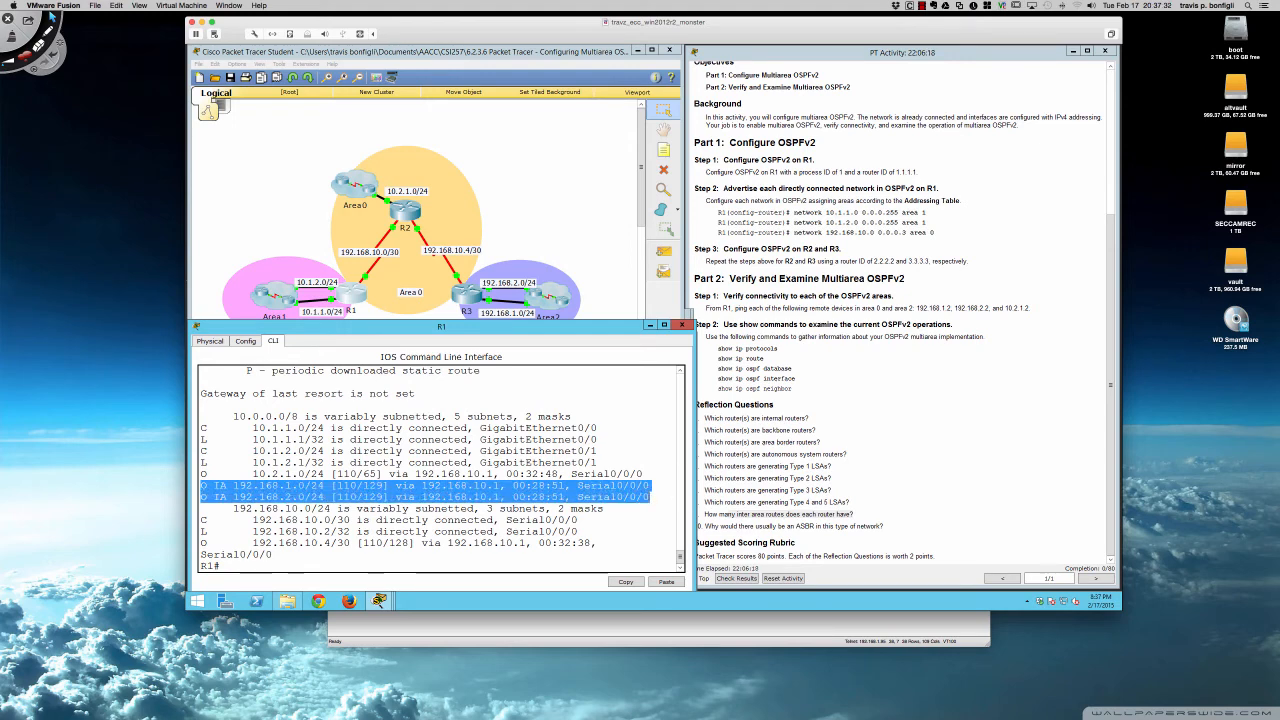
With Deskscribble, sketch an external router linked to R2, add two more lines from R2, and label the link "INT"
left_click(762, 536)
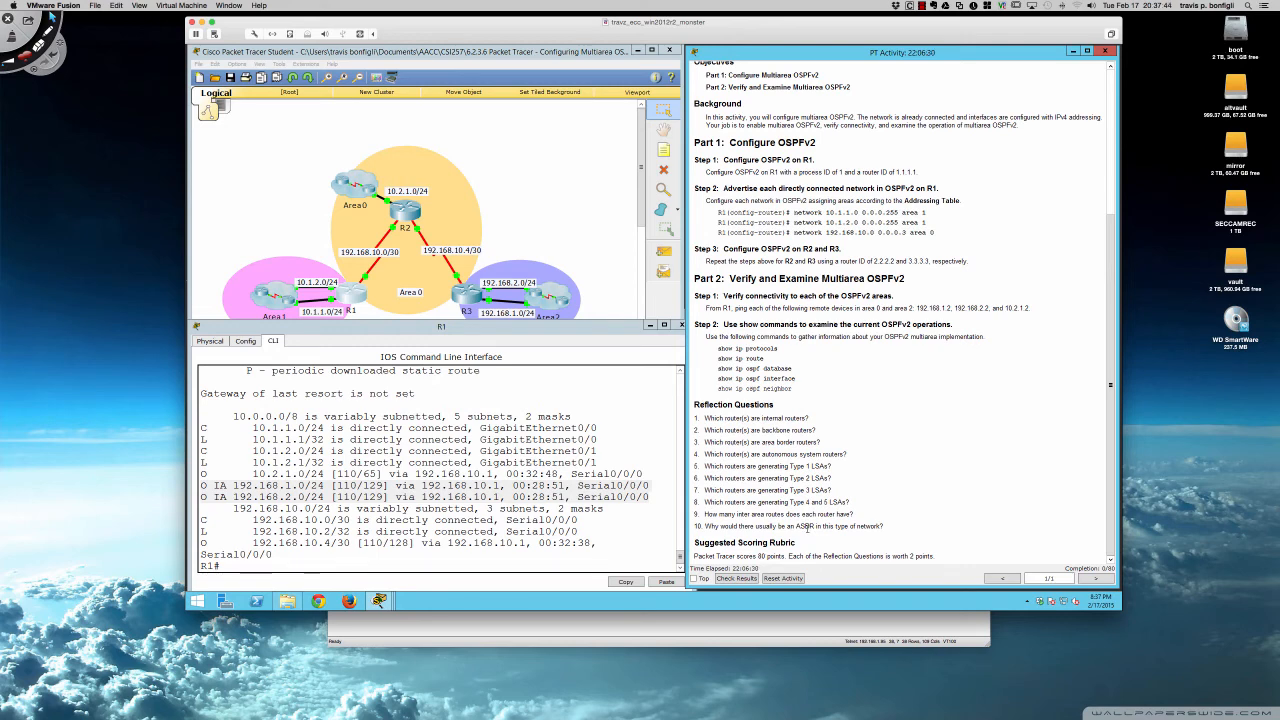
key("ctrl+shift+d")
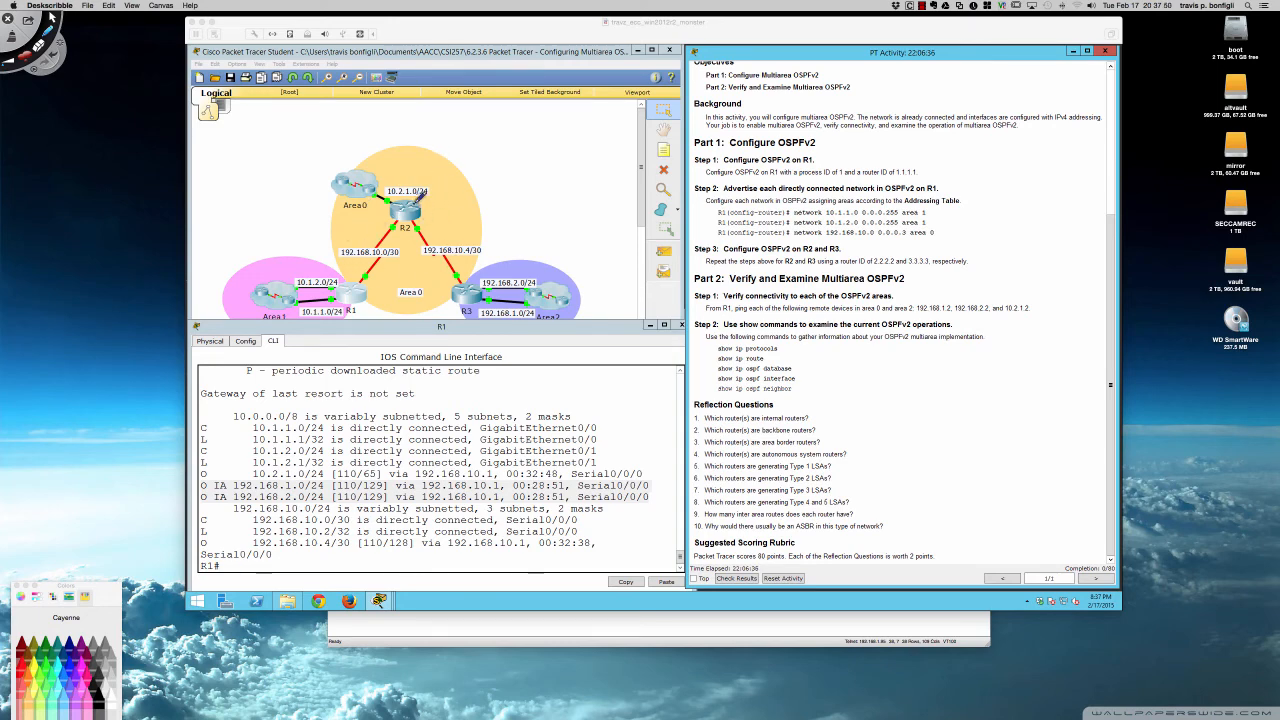
mouse_move(452, 190)
left_mouse_down()
mouse_move(570, 140)
mouse_move(572, 126)
mouse_move(573, 150)
left_mouse_up()
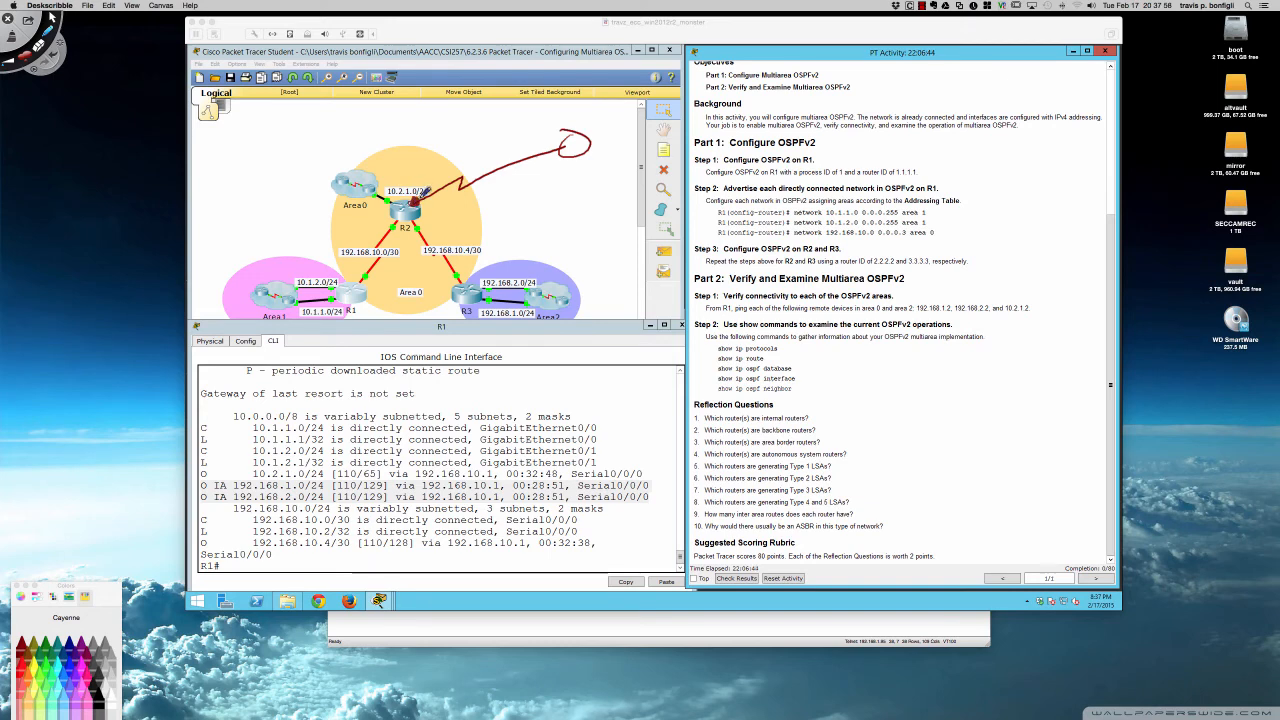
mouse_move(433, 148)
left_mouse_down()
mouse_move(455, 206)
mouse_move(519, 210)
left_mouse_up()
mouse_move(492, 143)
left_mouse_down()
mouse_move(478, 134)
mouse_move(482, 156)
mouse_move(527, 126)
left_mouse_up()
left_click_drag(518, 127, 517, 150)
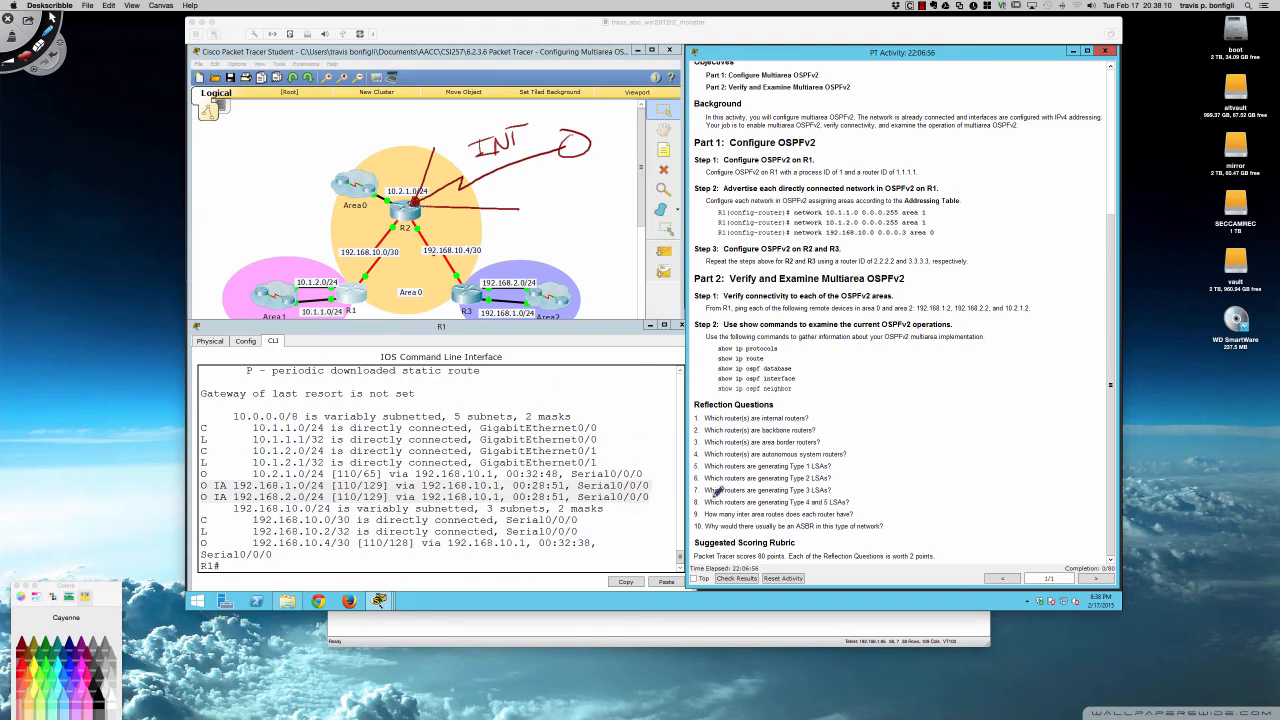
Underline "ASBR" in question 10, sketch external routers linked to circled routers in Areas 0, 1 and 2, and clear the drawing
left_click_drag(797, 532, 812, 530)
mouse_move(338, 173)
left_mouse_down()
mouse_move(273, 161)
mouse_move(341, 180)
left_mouse_up()
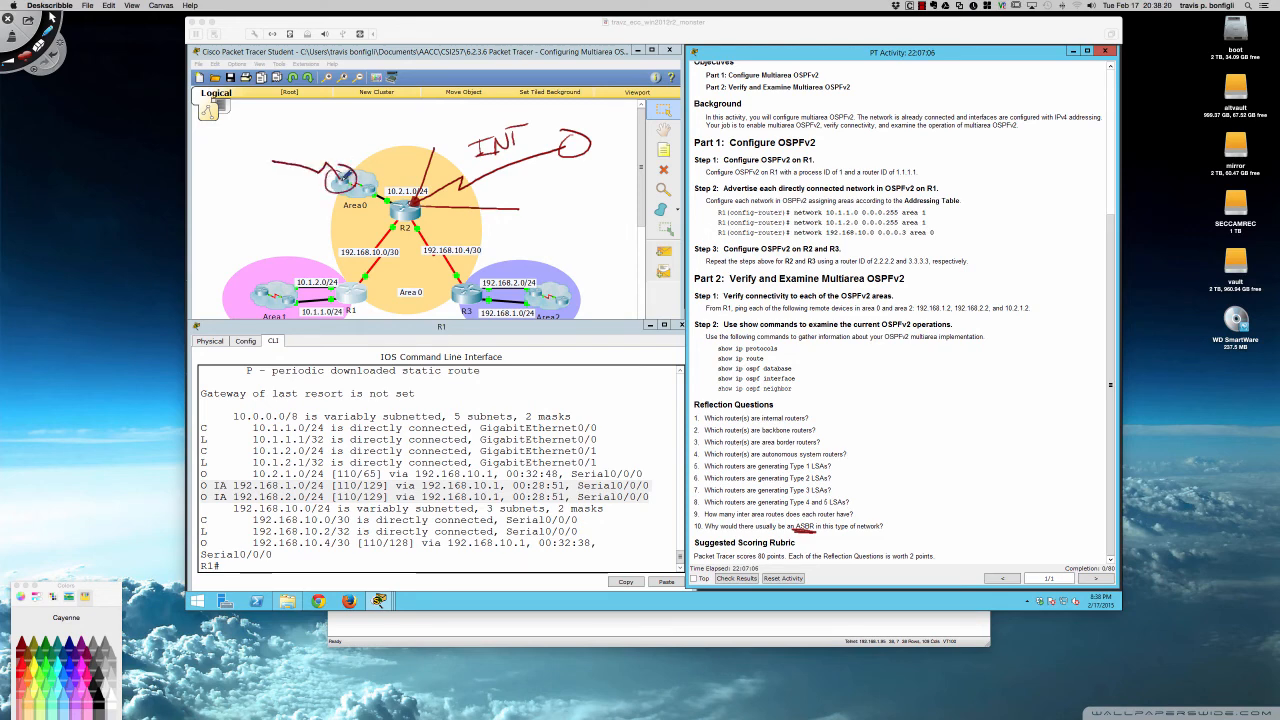
mouse_move(263, 283)
left_mouse_down()
mouse_move(277, 290)
mouse_move(258, 282)
mouse_move(258, 216)
left_mouse_up()
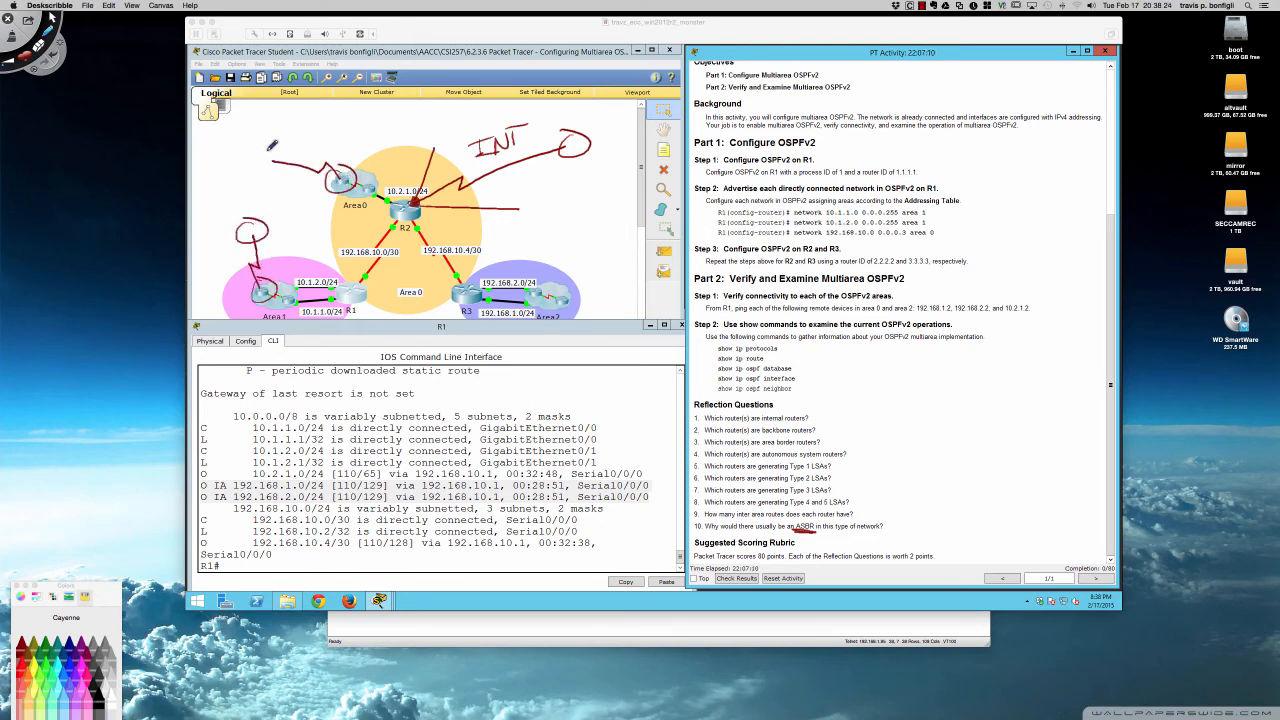
left_click_drag(273, 145, 270, 144)
mouse_move(572, 290)
left_mouse_down()
mouse_move(621, 262)
mouse_move(559, 305)
mouse_move(577, 301)
left_mouse_up()
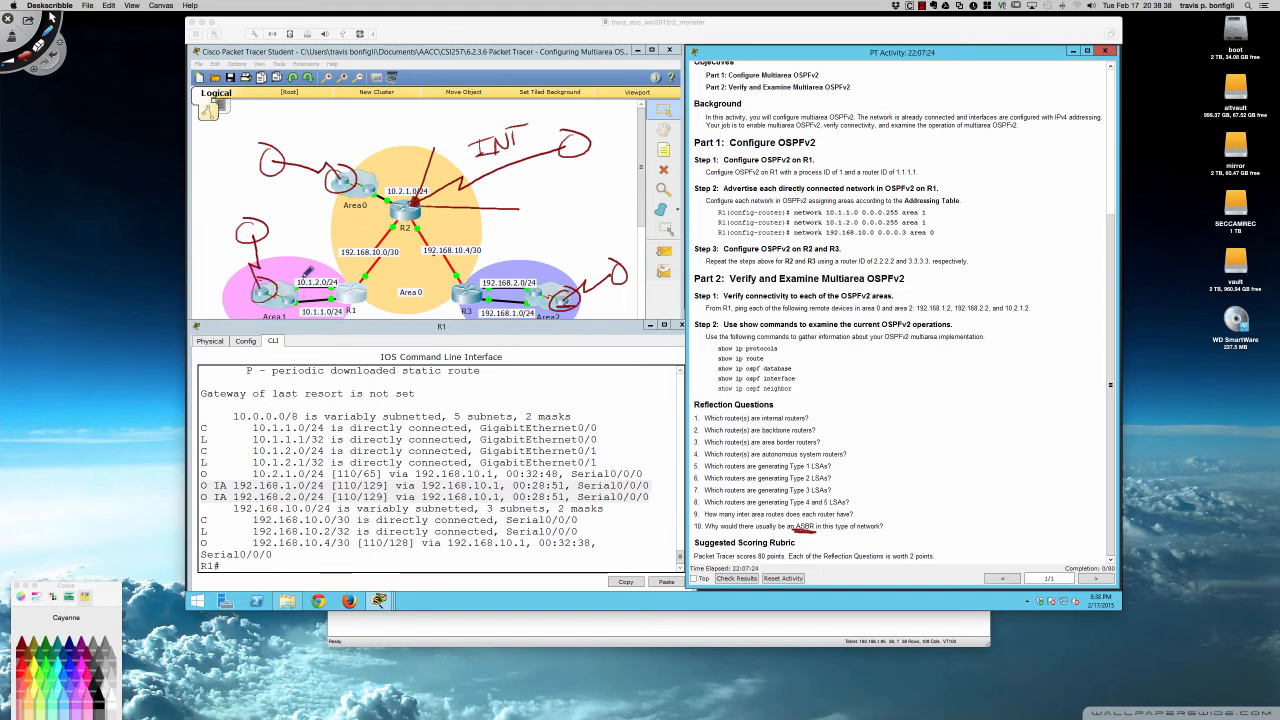
key("Delete")
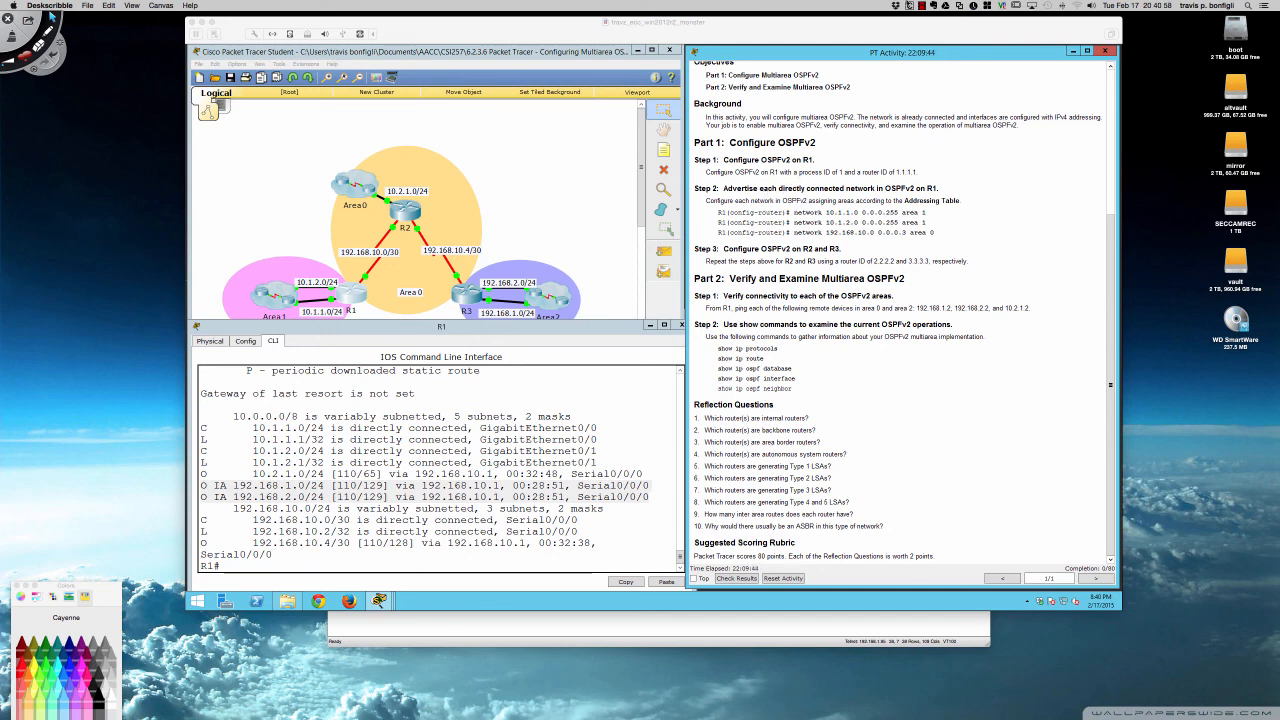
left_click(921, 6)
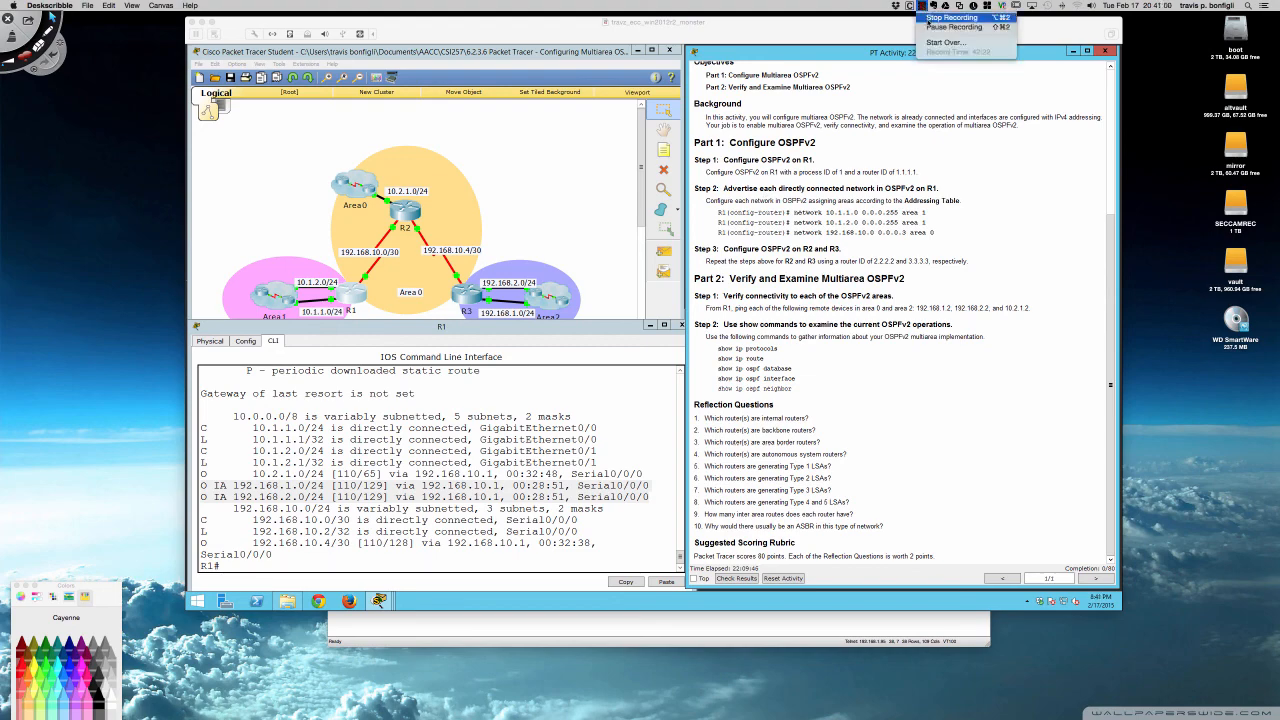